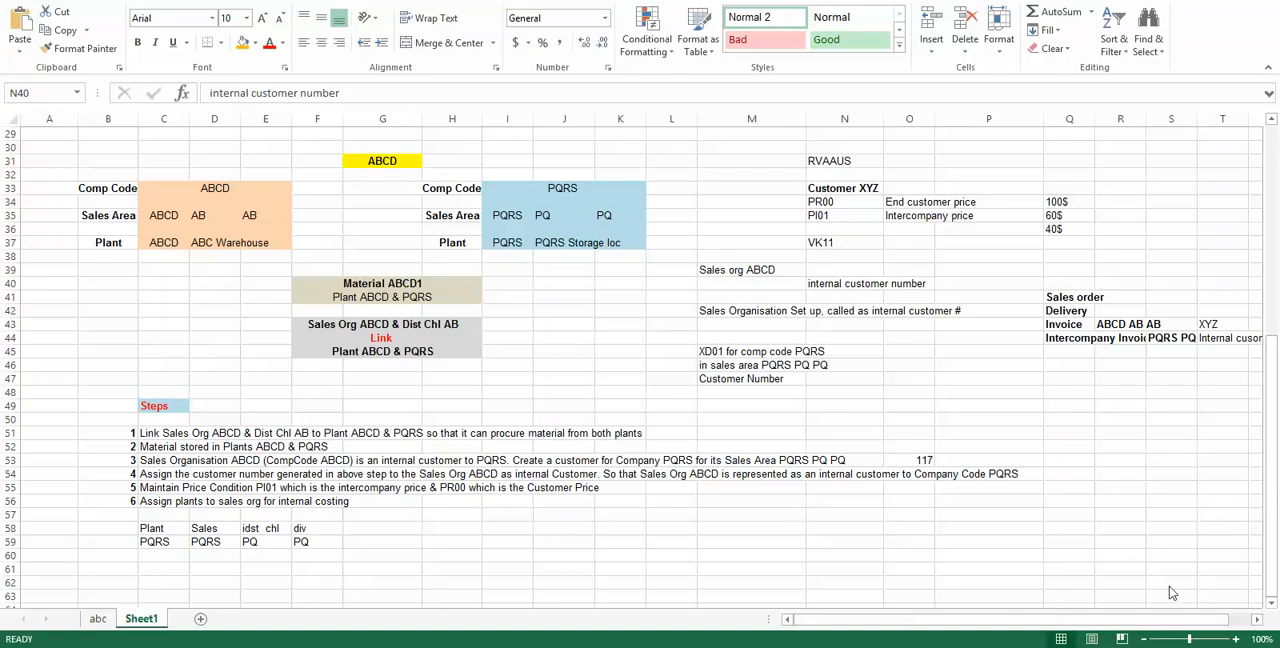
# Step: Review the sales order to intercompany invoice document list and setup step 3 on creating the internal customer
pyautogui.moveTo(1058, 297); pyautogui.dragTo(1062, 347)
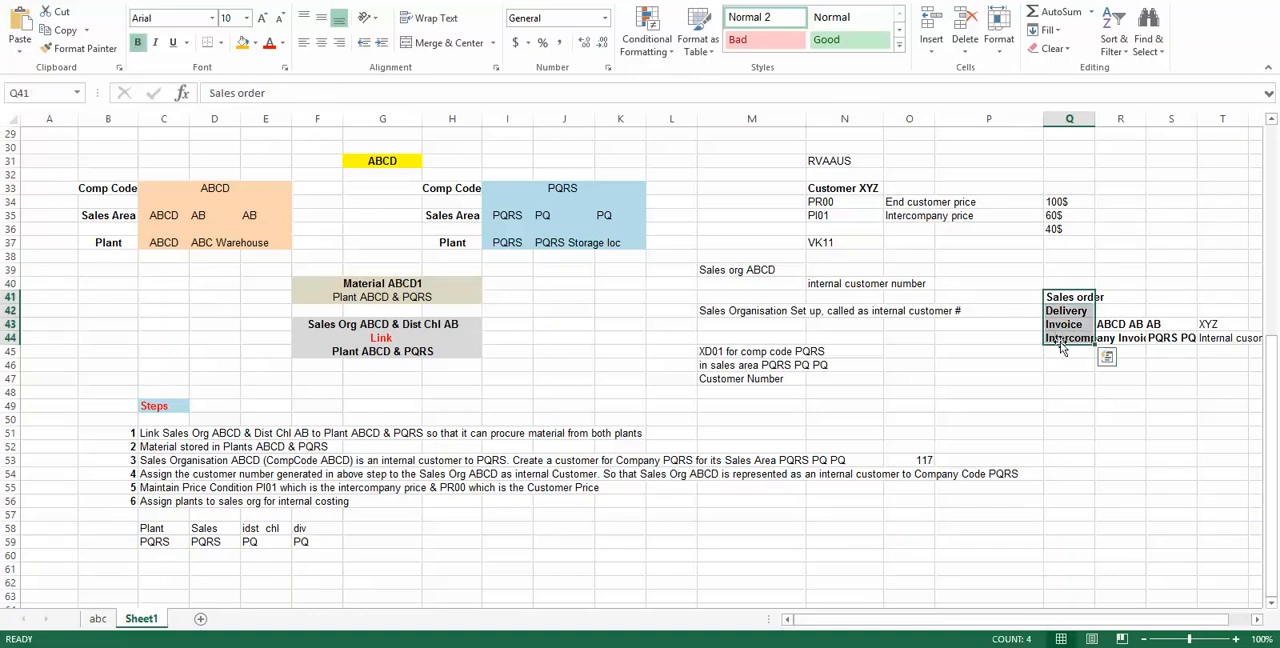
pyautogui.click(1060, 342)
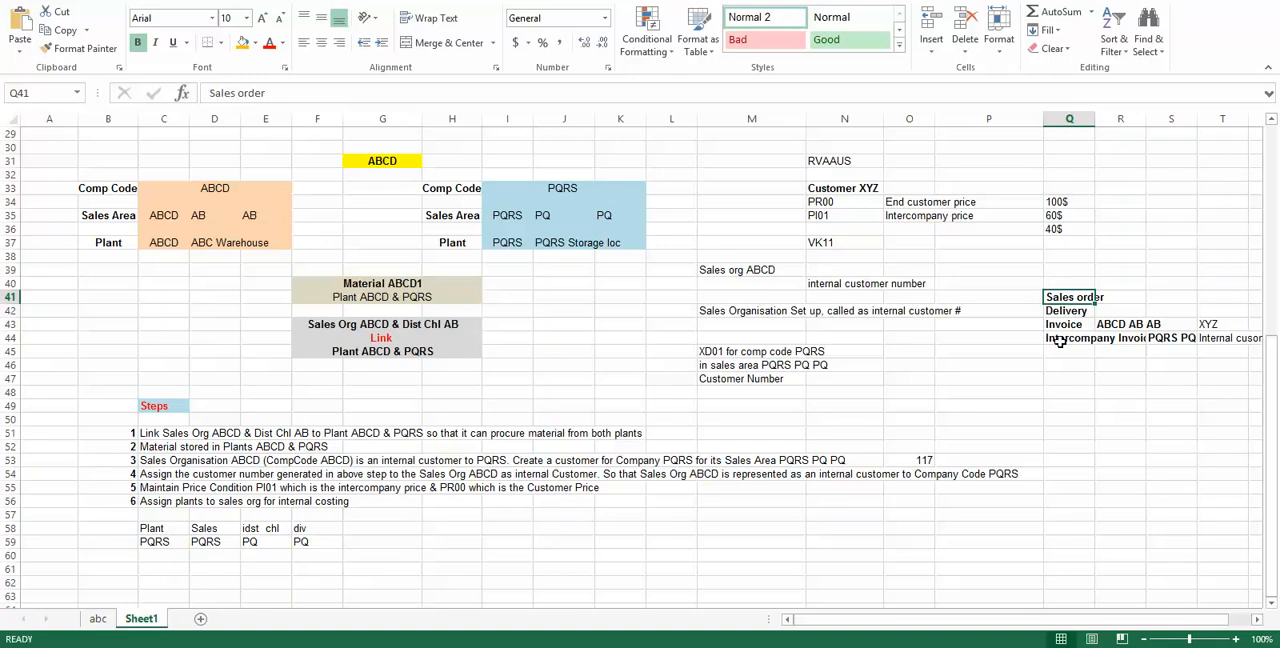
pyautogui.click(1003, 298)
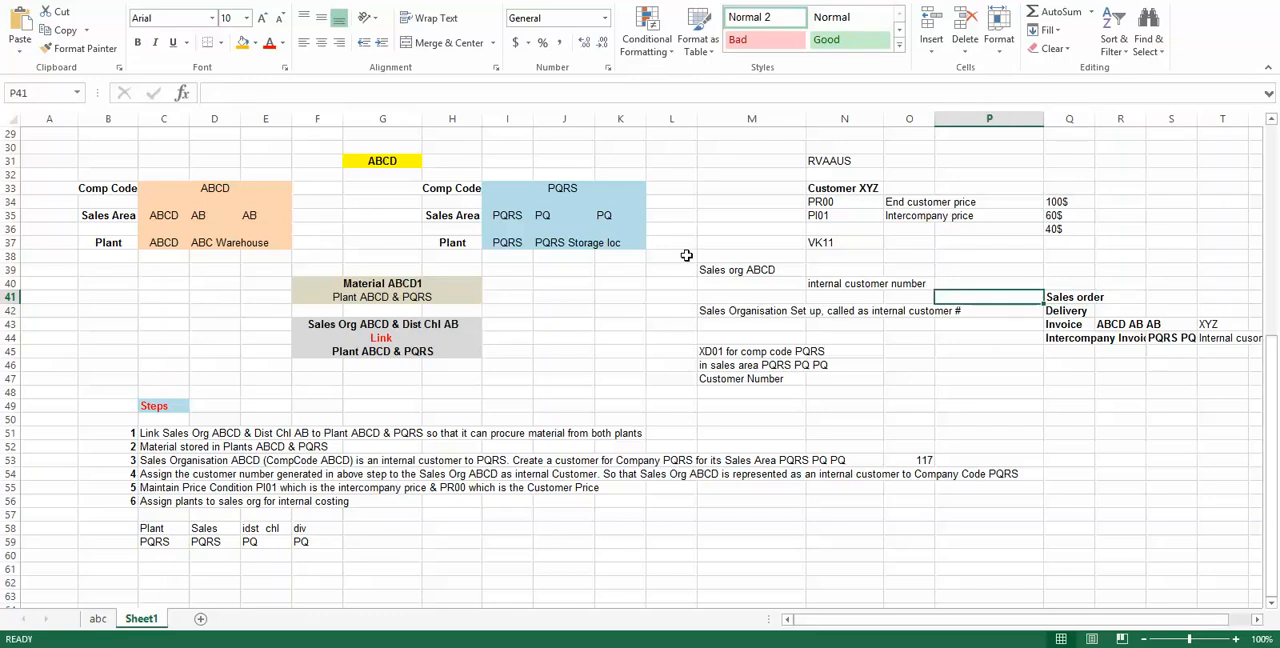
pyautogui.click(401, 416)
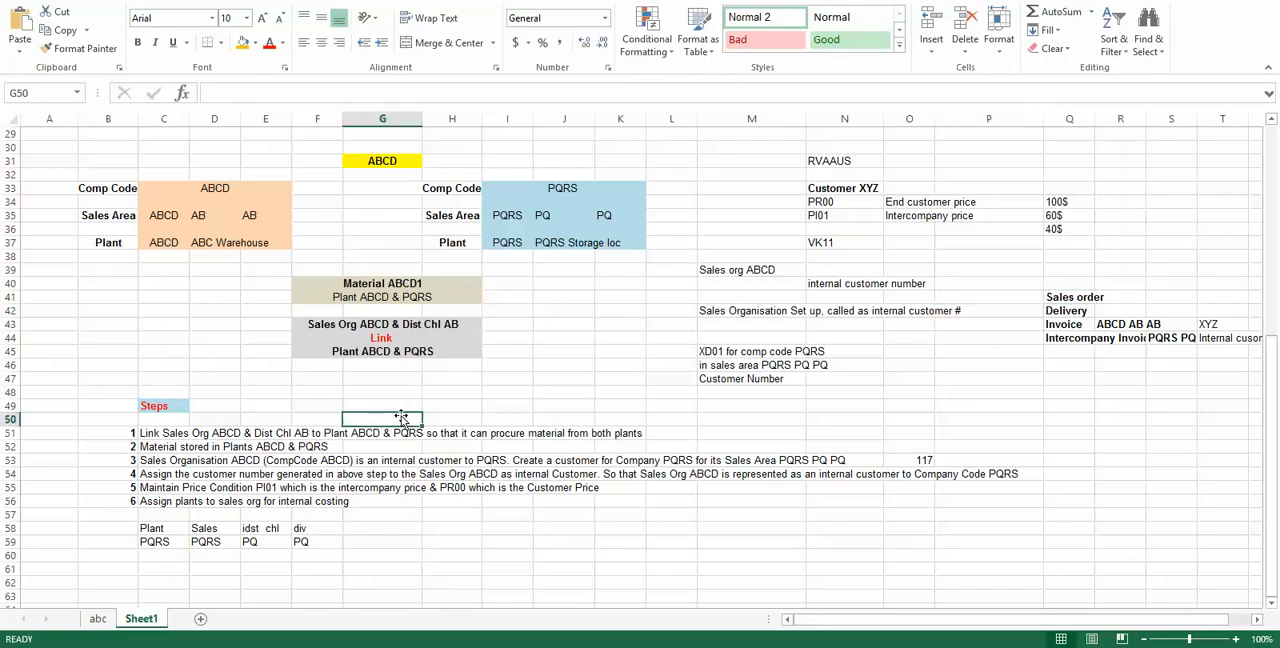
pyautogui.click(182, 460)
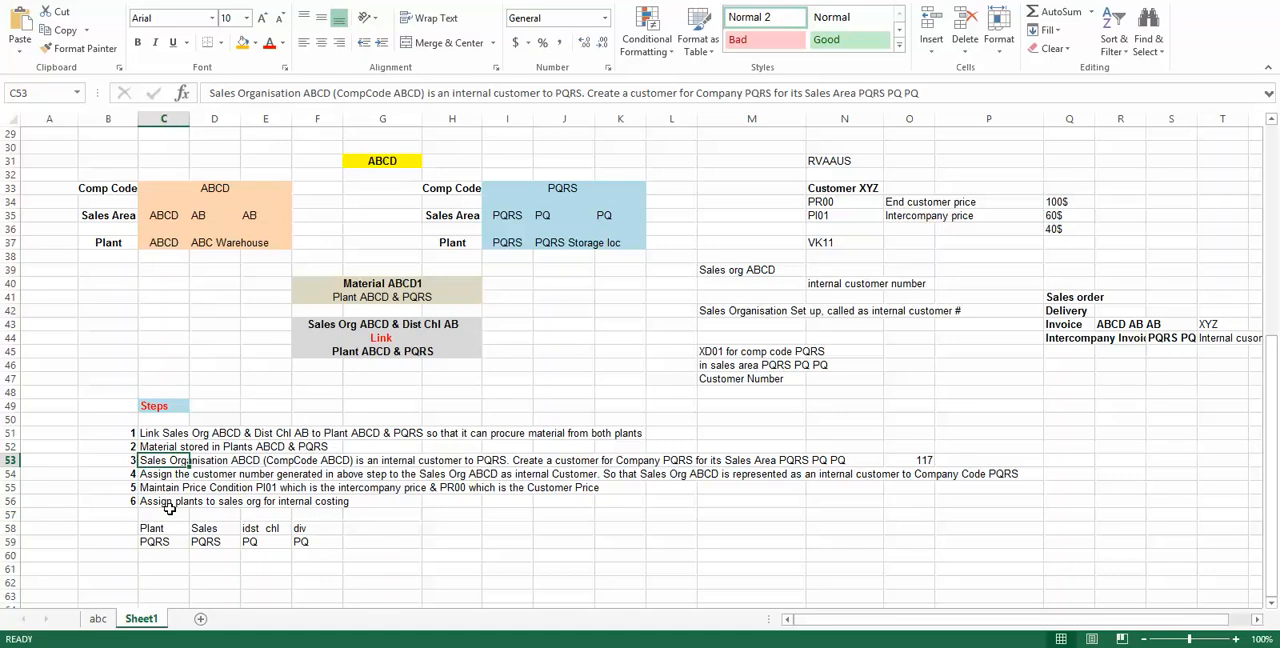
# Step: Compare the company code, sales area and plant of PQRS with company code ABCD in the structure overview
pyautogui.click(506, 216)
pyautogui.click(560, 188)
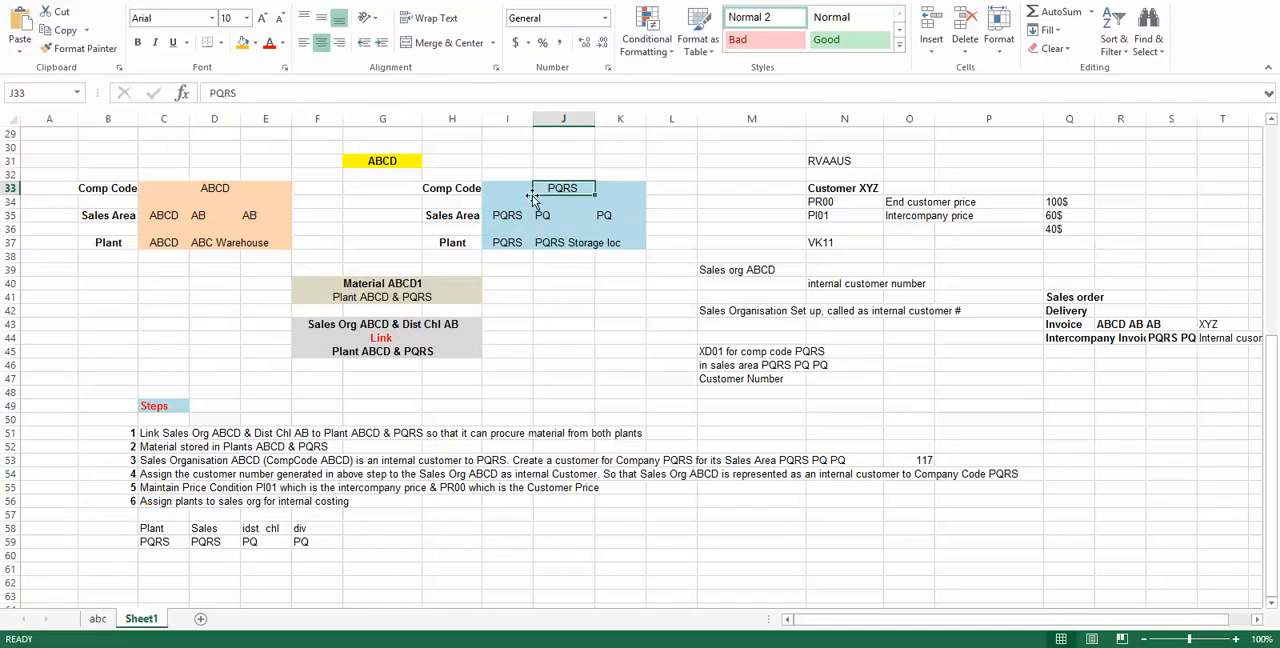
pyautogui.click(212, 189)
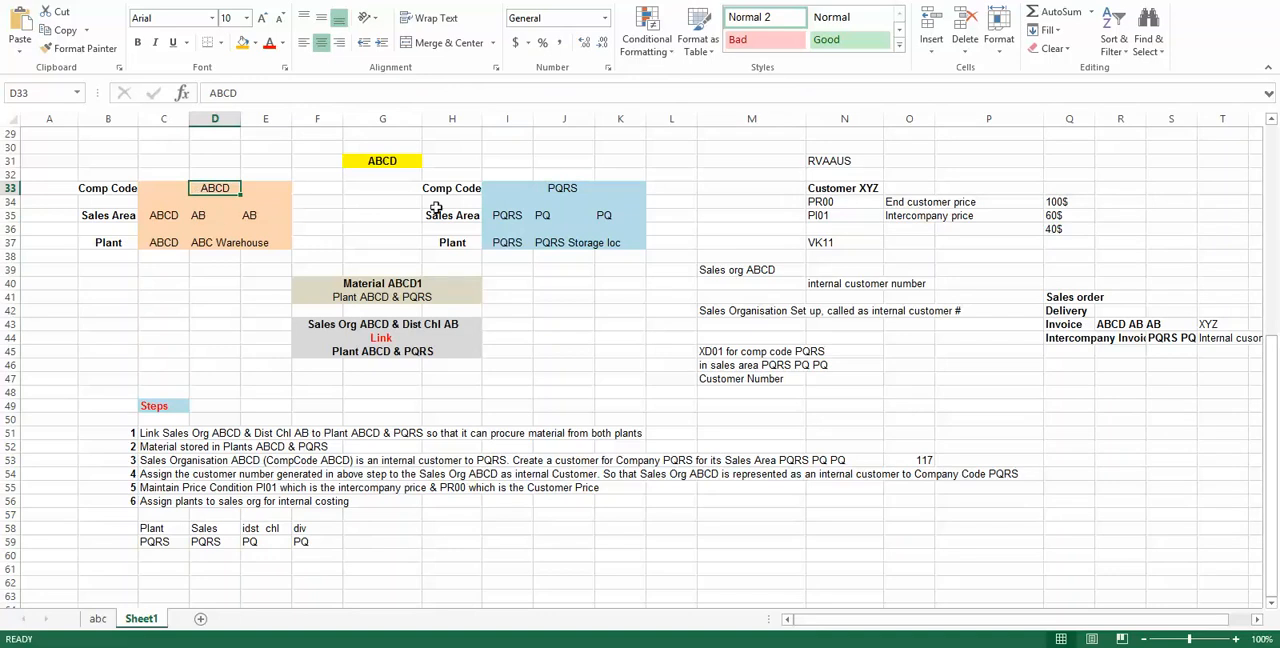
pyautogui.click(517, 222)
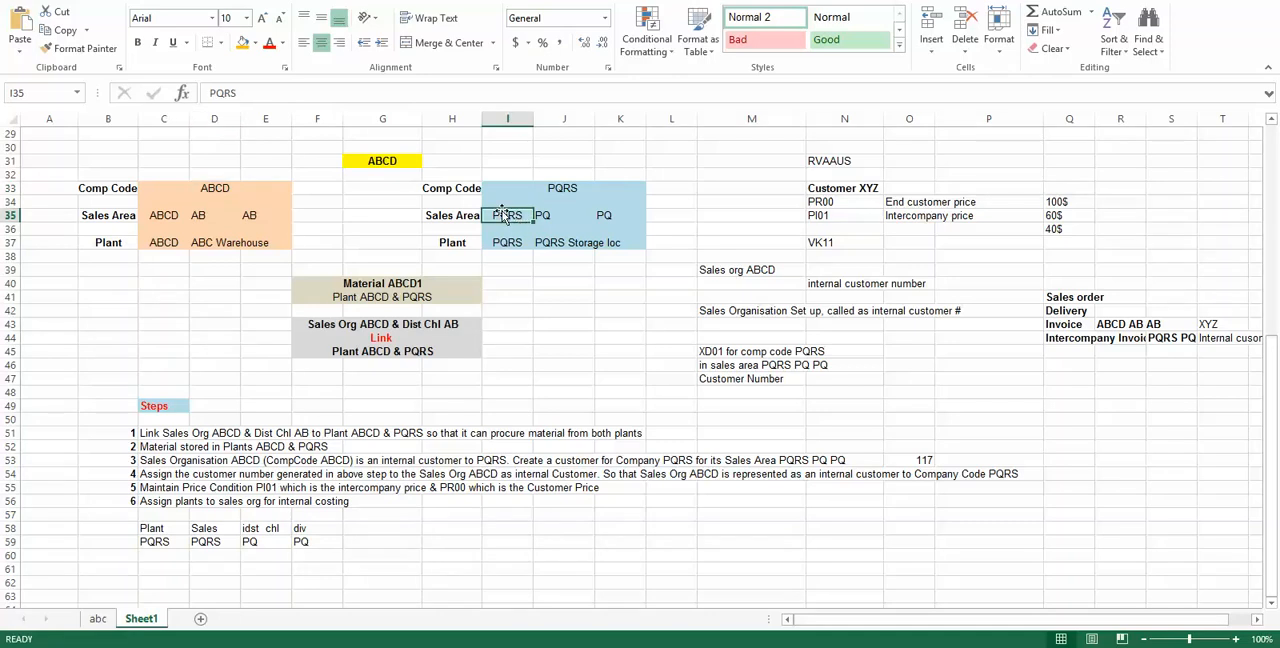
pyautogui.click(556, 218)
pyautogui.click(606, 214)
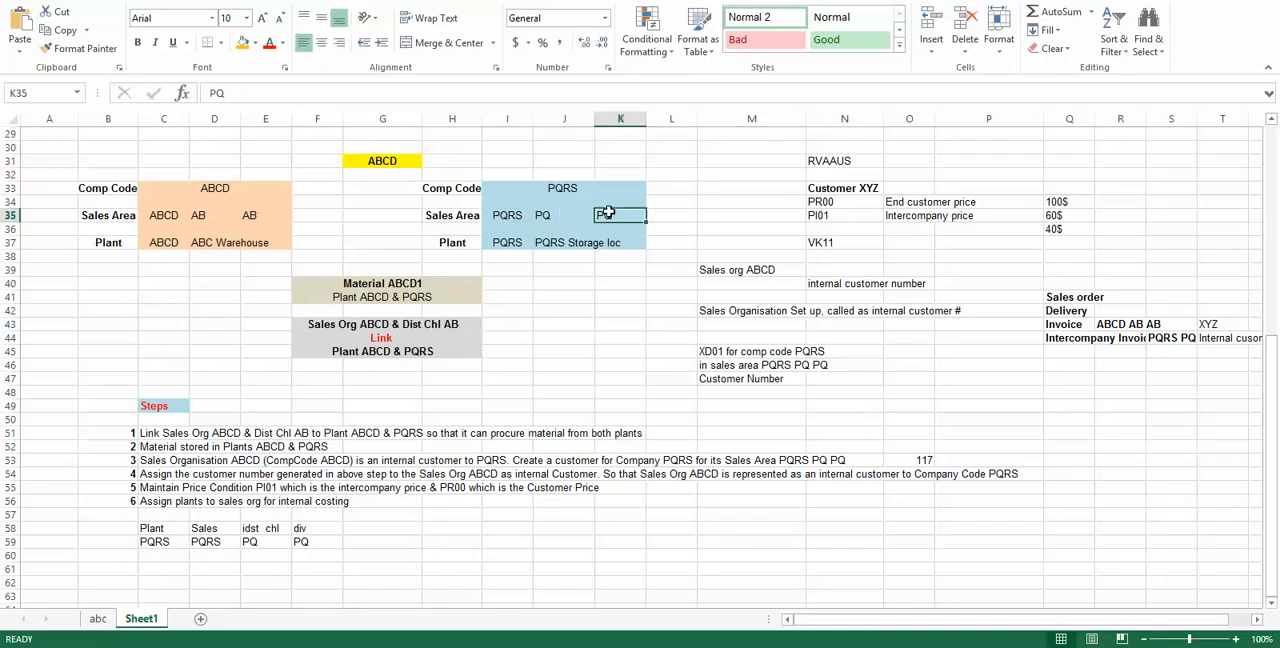
pyautogui.click(512, 240)
pyautogui.click(572, 190)
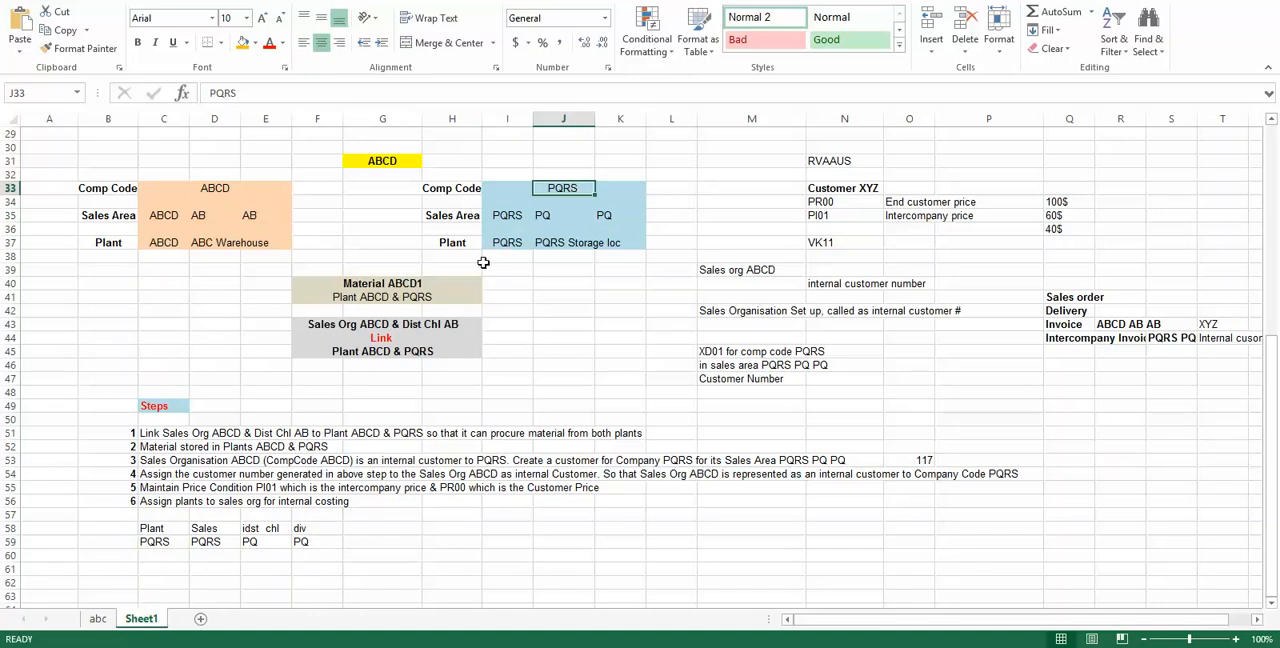
pyautogui.click(208, 192)
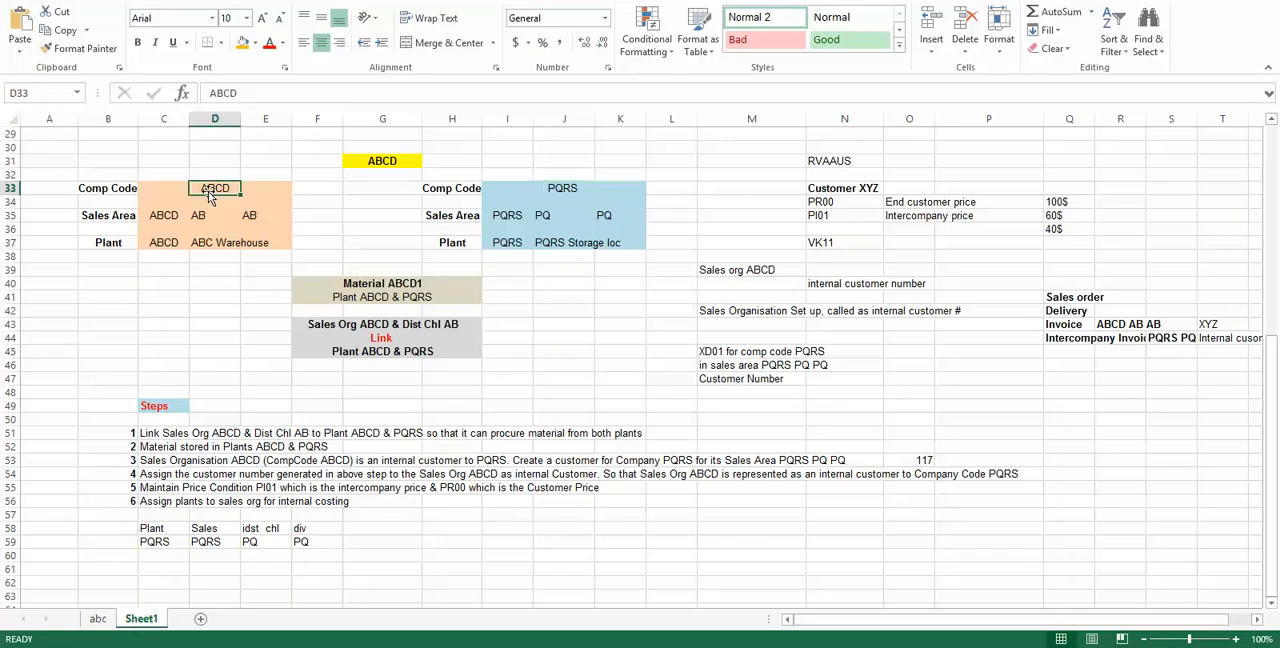
pyautogui.click(505, 218)
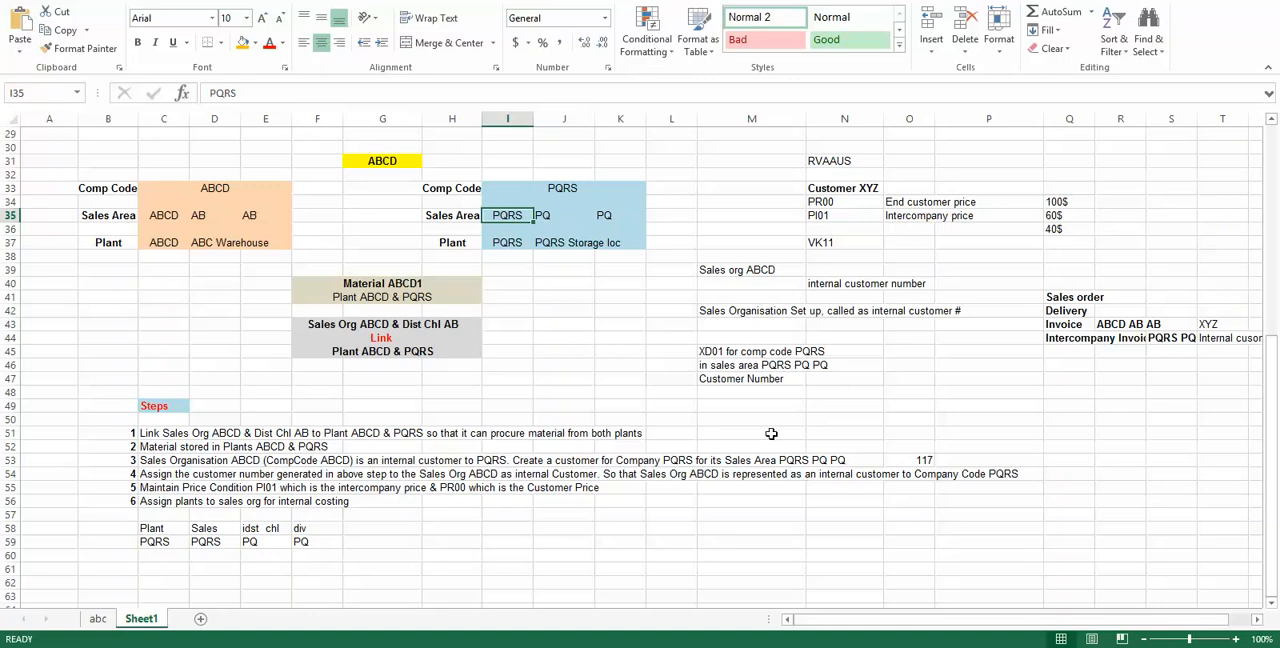
# Step: Make the internal customer number in cell O53 bold and review the PQRS sales area and ABCD sales organisation it relates to
pyautogui.click(912, 458)
pyautogui.hotkey('ctrl', 'b')
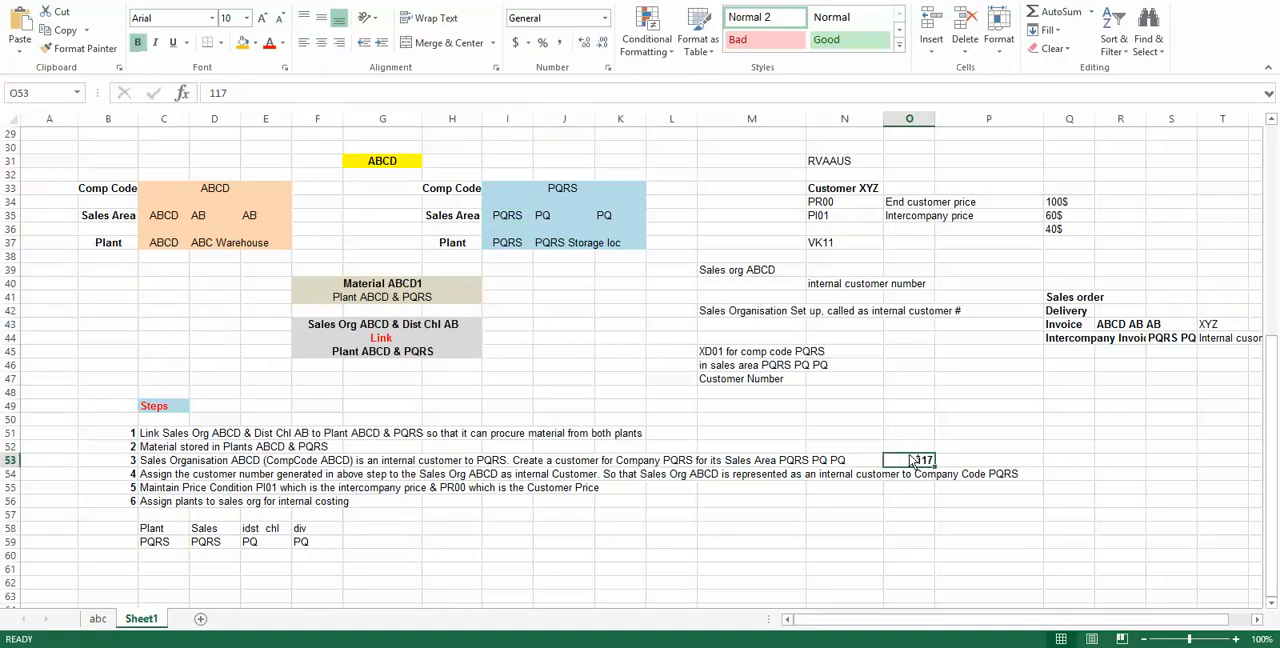
pyautogui.click(516, 215)
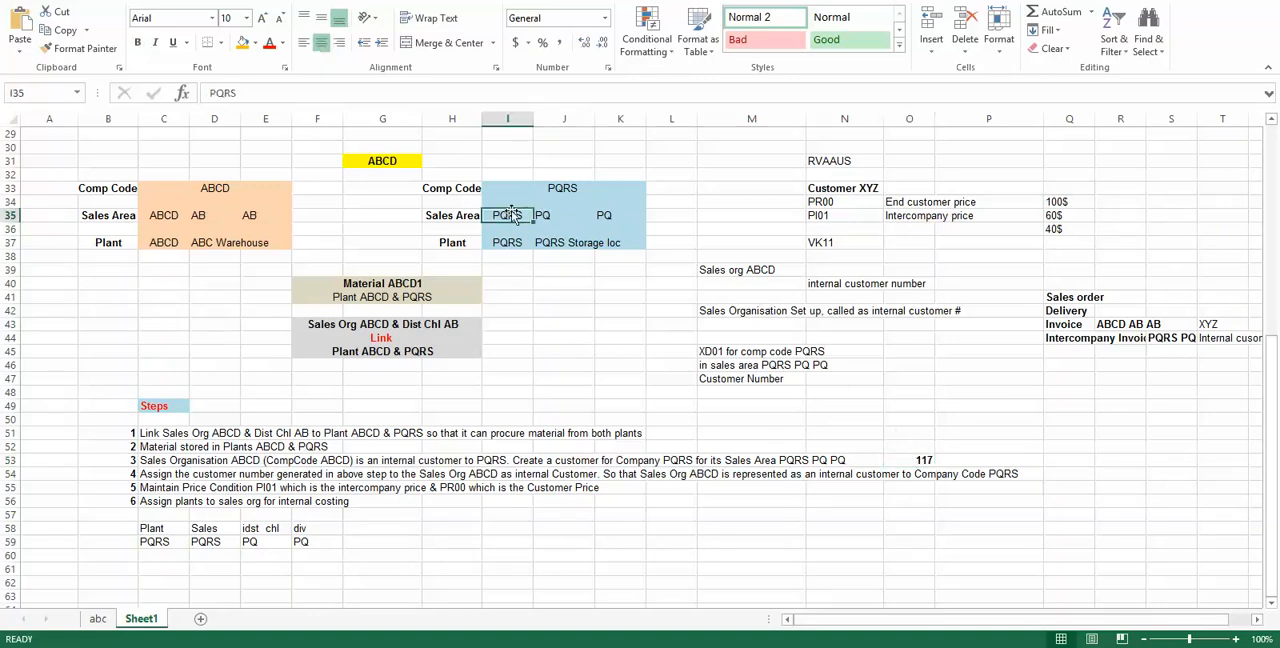
pyautogui.click(546, 215)
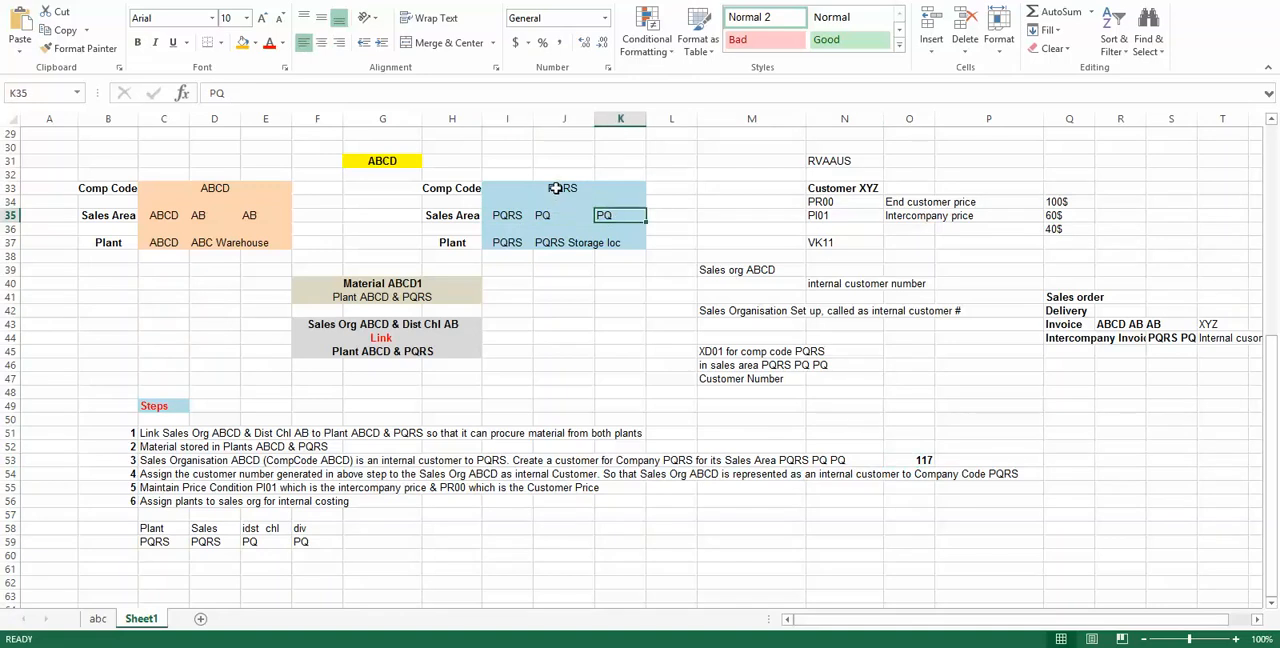
pyautogui.click(556, 189)
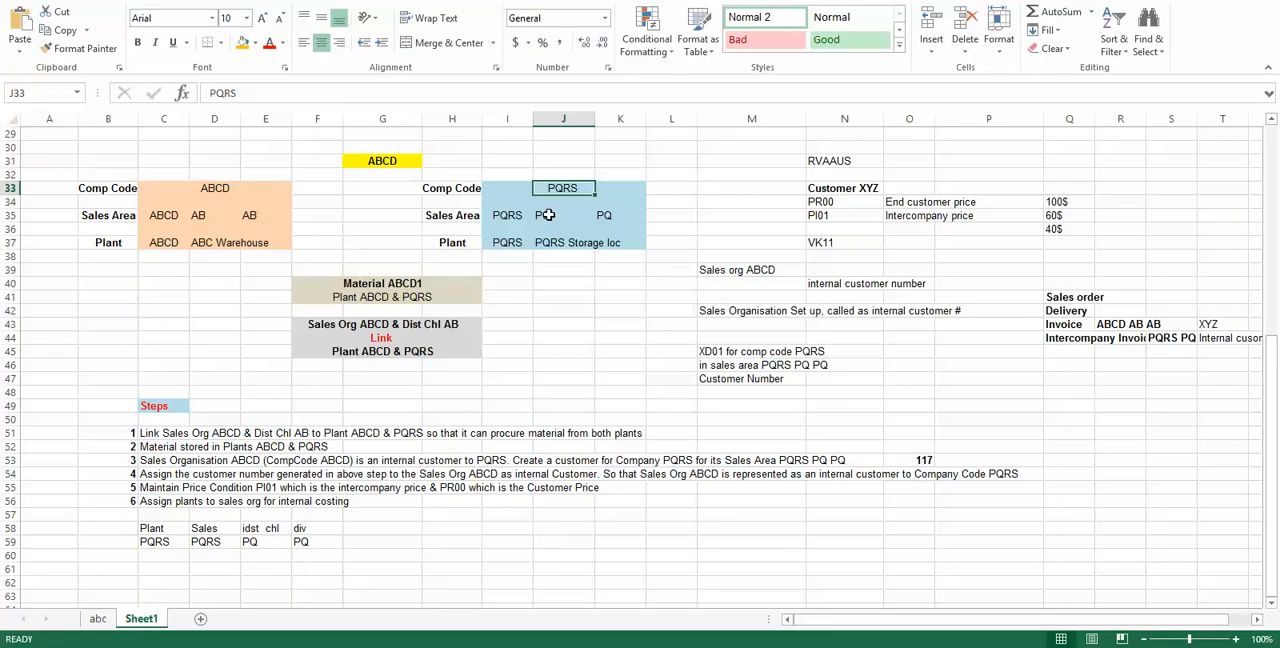
pyautogui.click(906, 459)
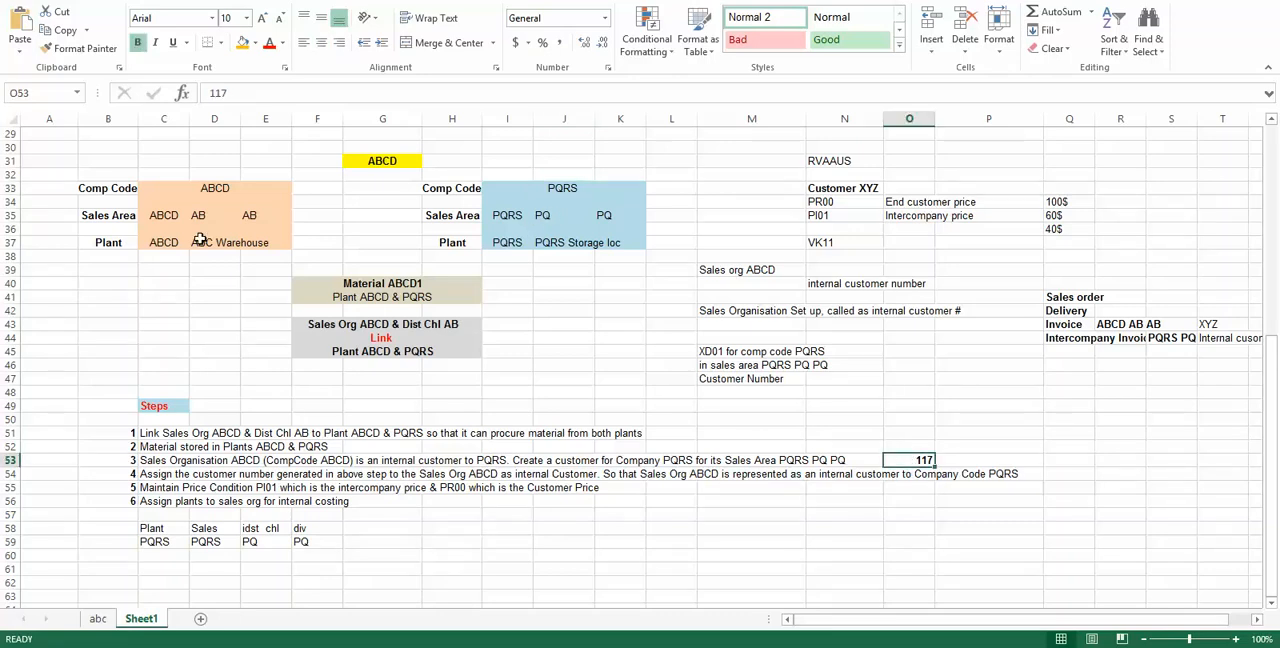
pyautogui.click(164, 222)
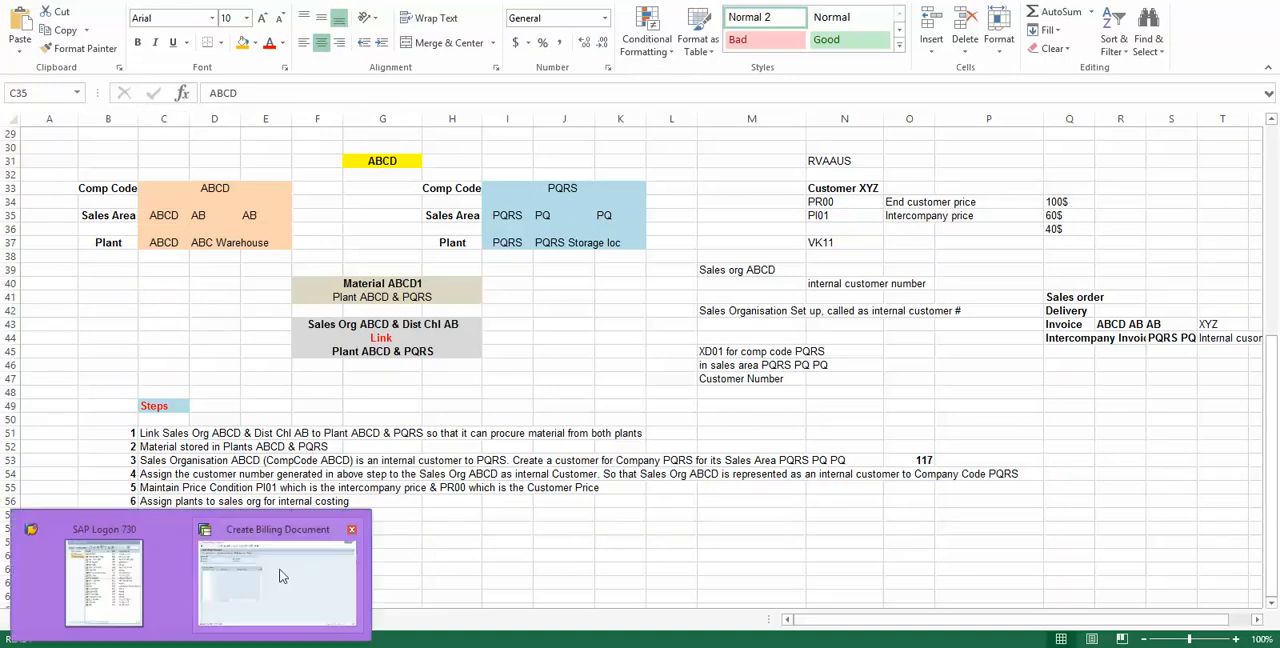
# Step: Switch to the SAP window, run transaction /nec01 and open the structure navigation for company codes
pyautogui.click(280, 572)
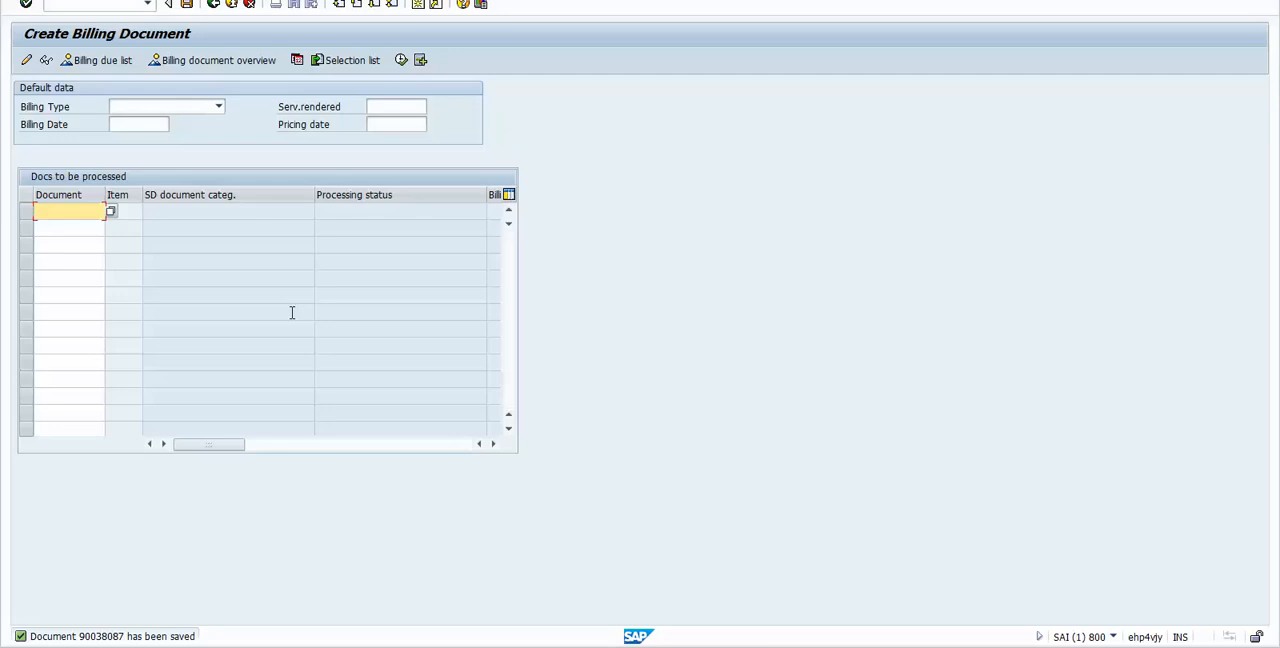
pyautogui.hotkey('ctrl', '/')
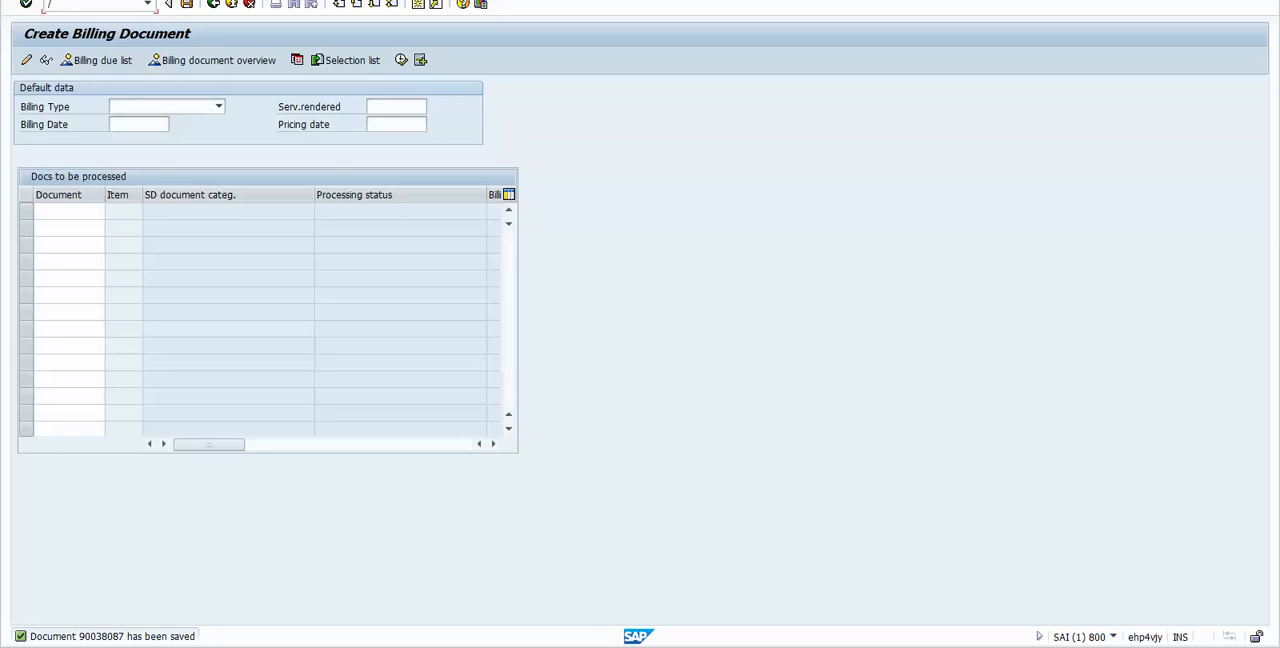
pyautogui.write('/nec01')
pyautogui.press('Return')
pyautogui.click(270, 60)
pyautogui.click(152, 62)
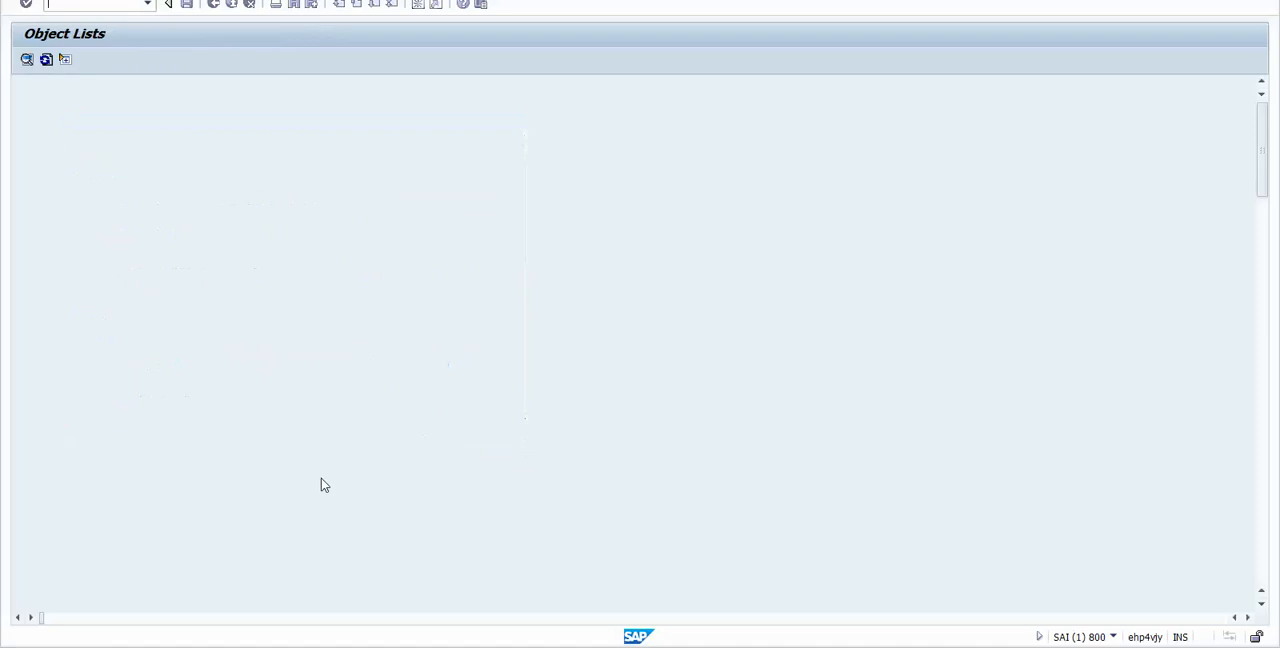
# Step: Find company code ABCD in the object list, open its structure and expand sales organization ABCD to view its distribution chains
pyautogui.hotkey('ctrl', 'f')
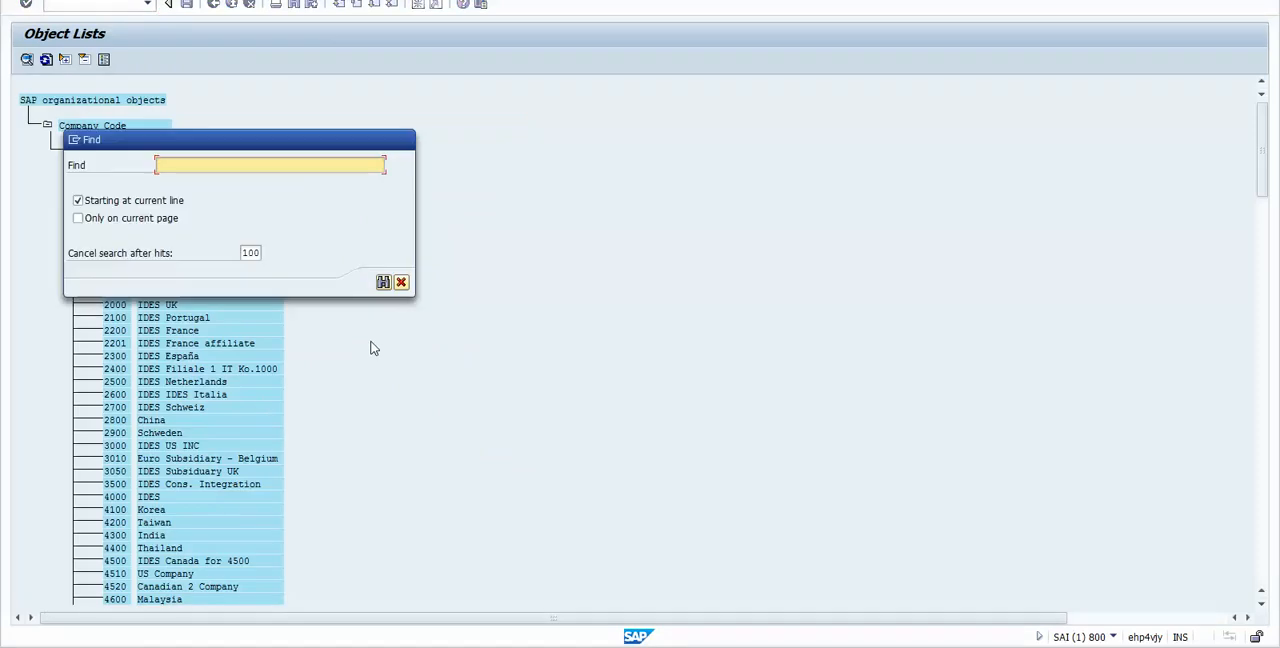
pyautogui.write('ABCD')
pyautogui.press('Return')
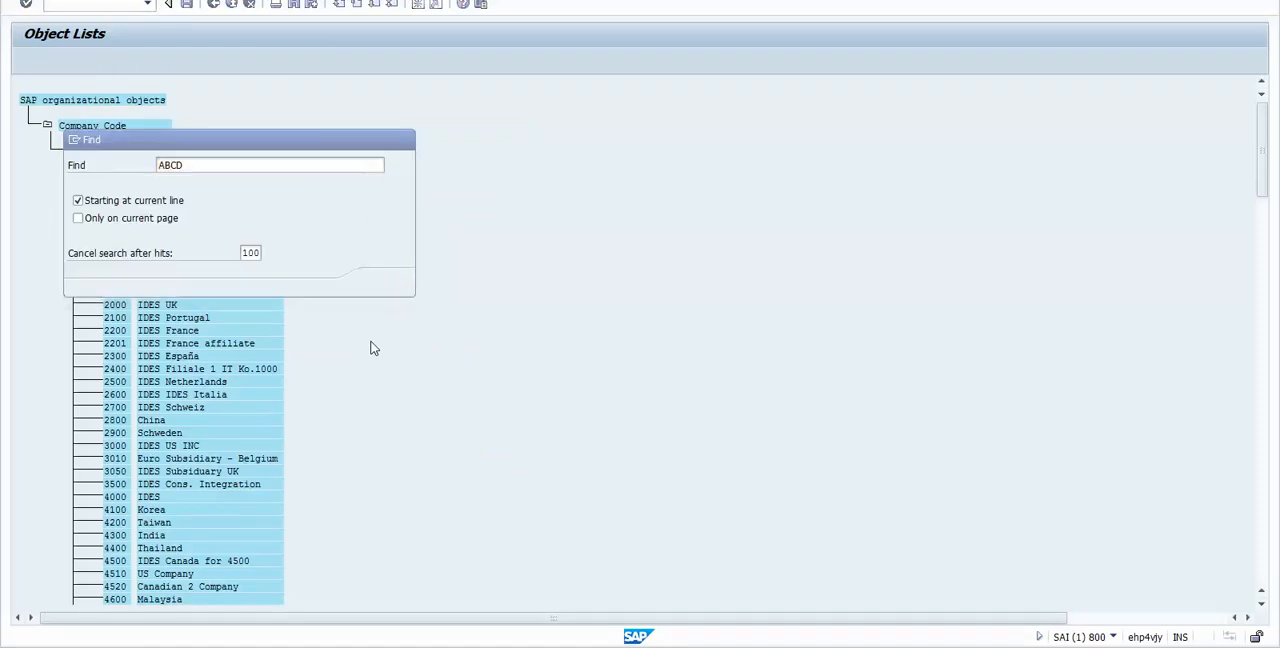
pyautogui.doubleClick(224, 228)
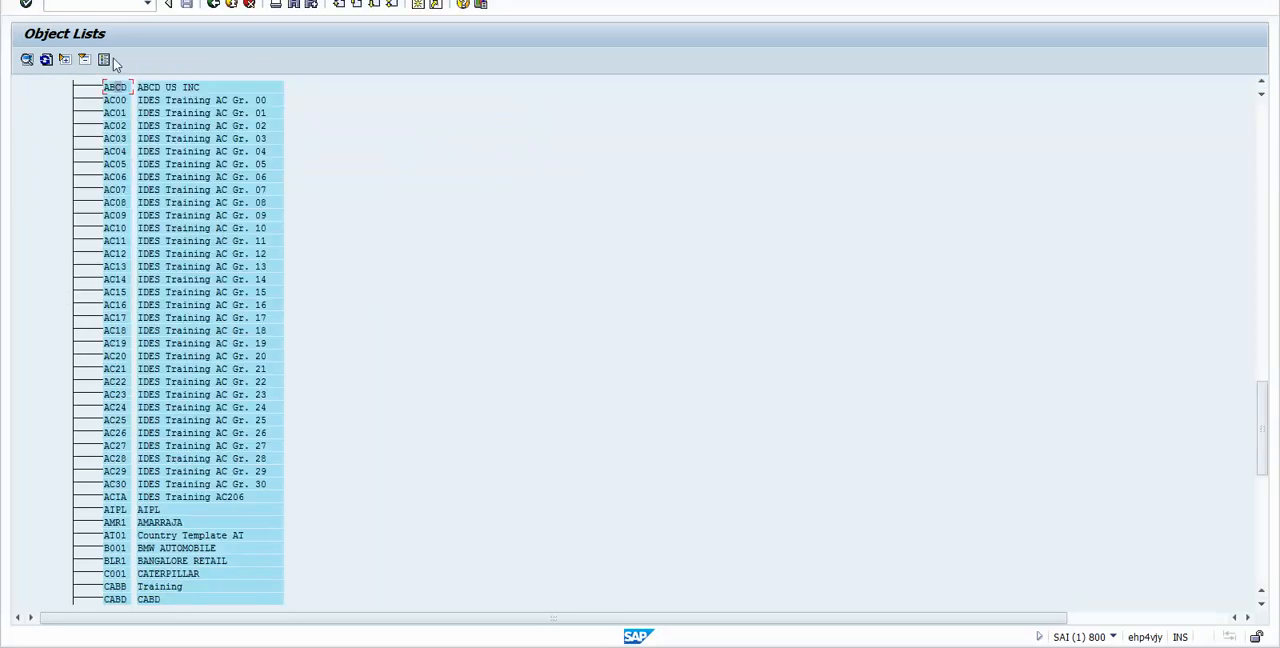
pyautogui.doubleClick(160, 87)
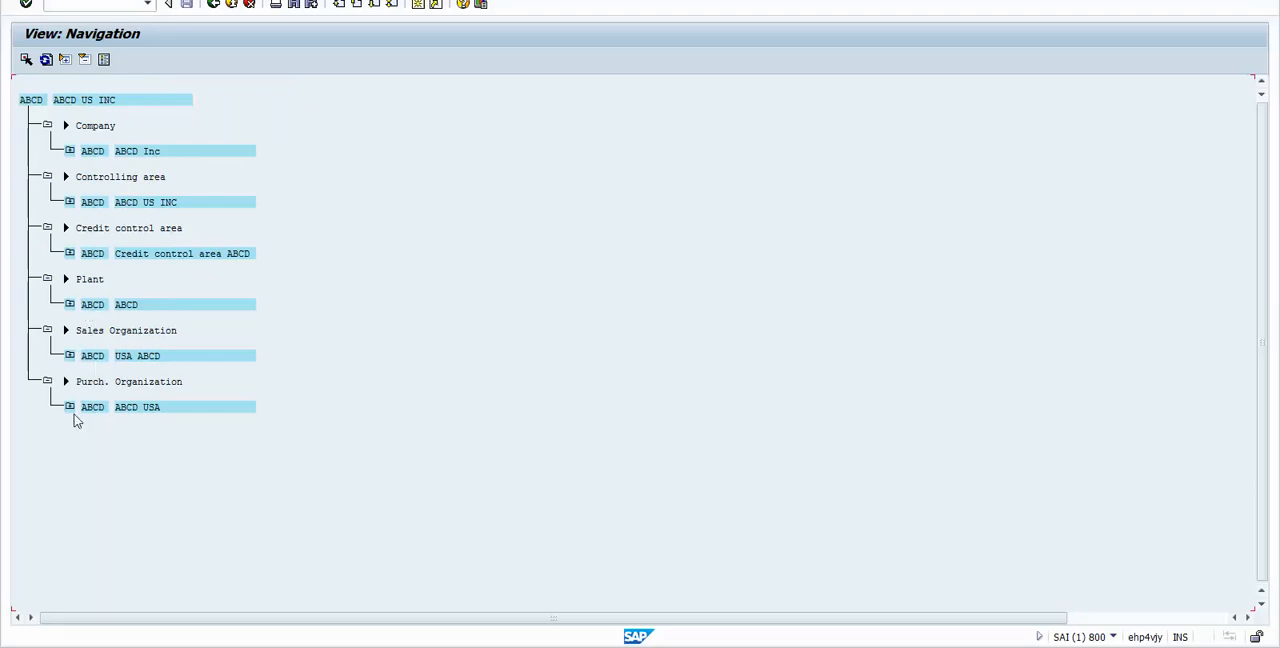
pyautogui.click(70, 356)
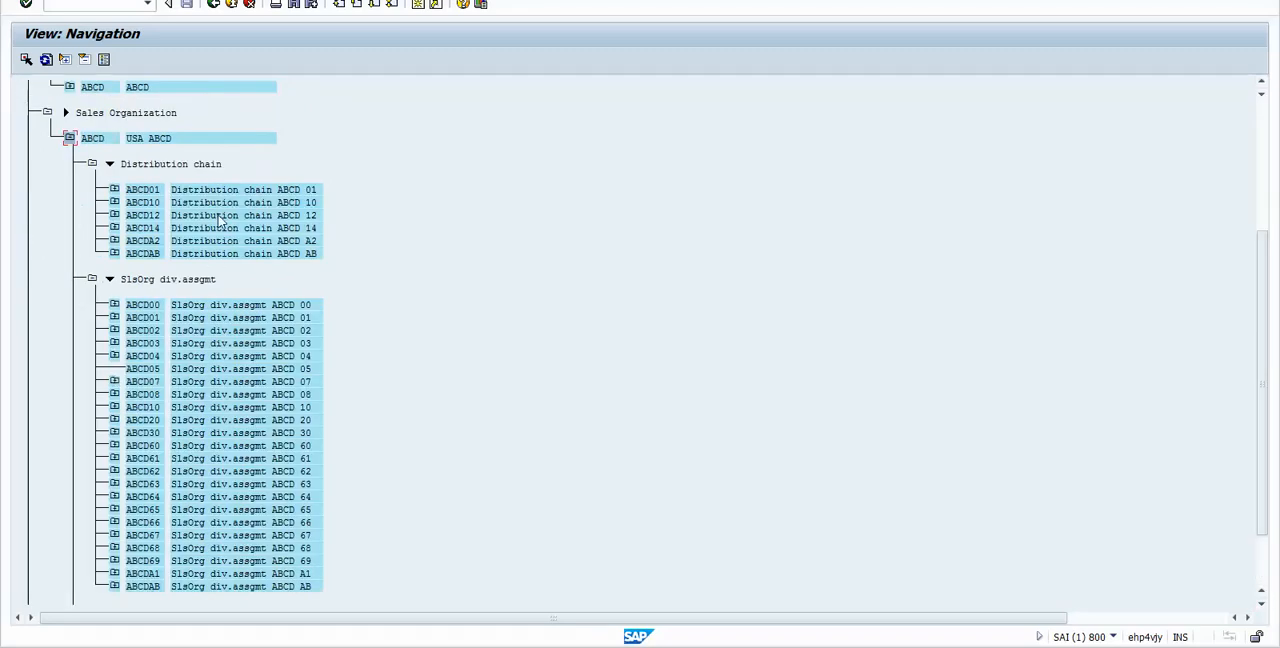
# Step: Return to the company code object list, find company code PQRS and open its organizational structure
pyautogui.click(213, 5)
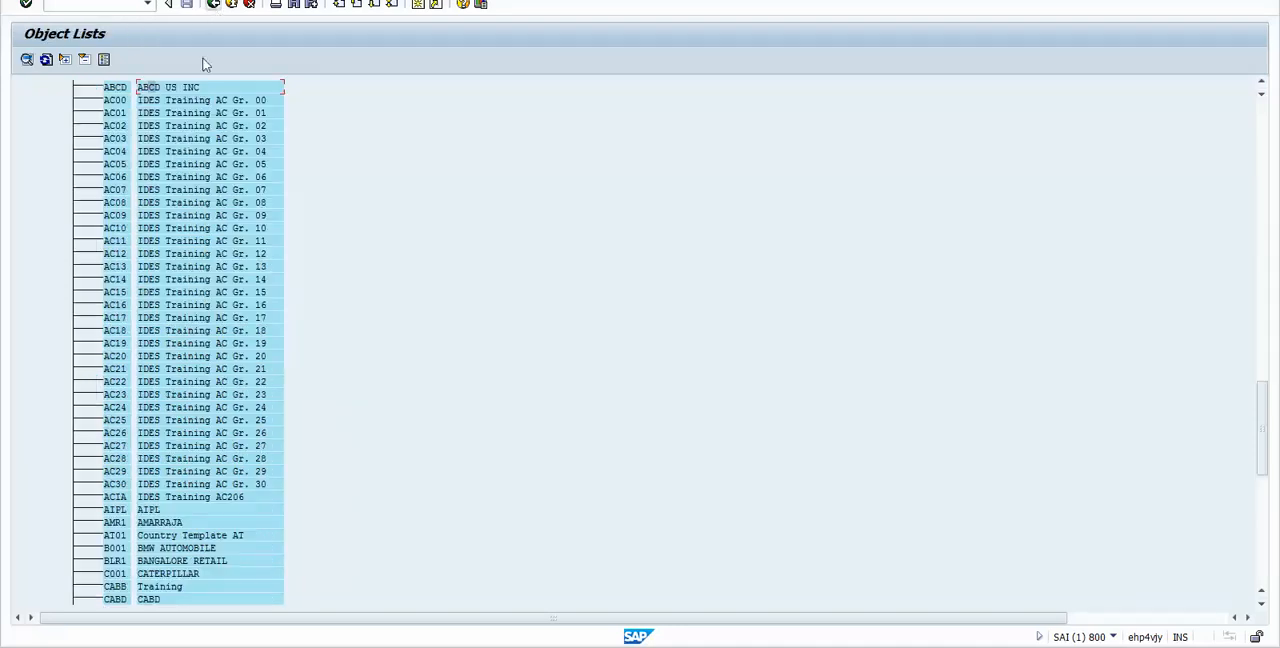
pyautogui.click(211, 6)
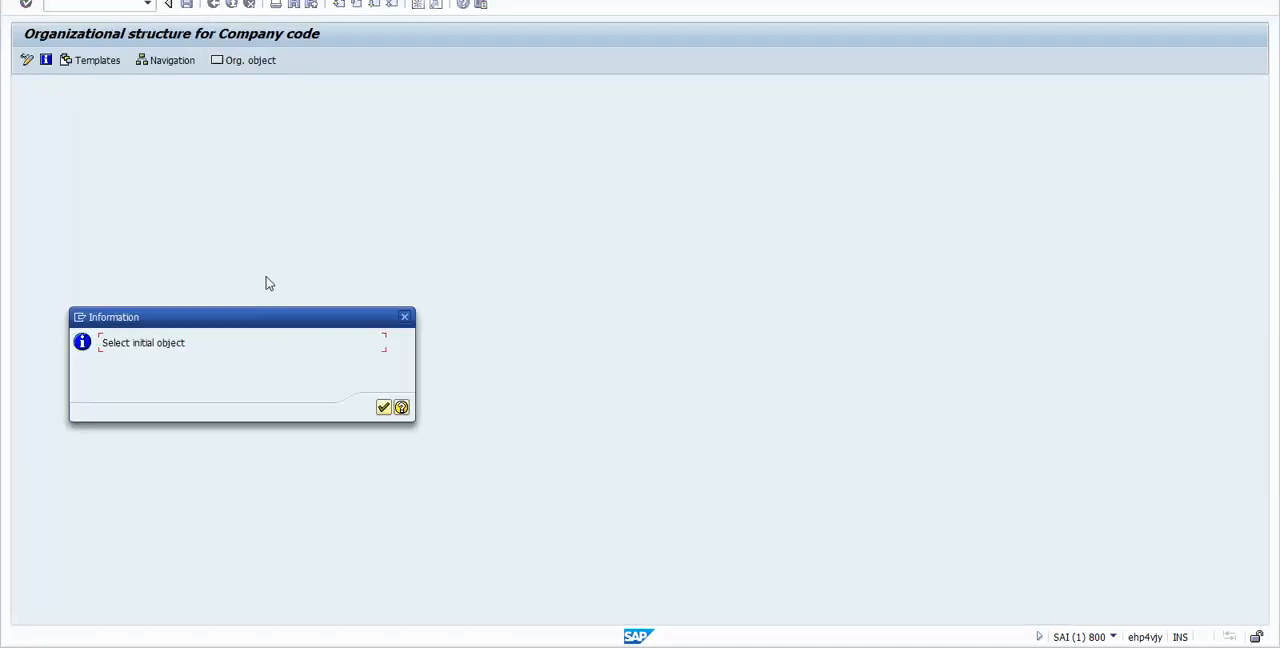
pyautogui.click(384, 406)
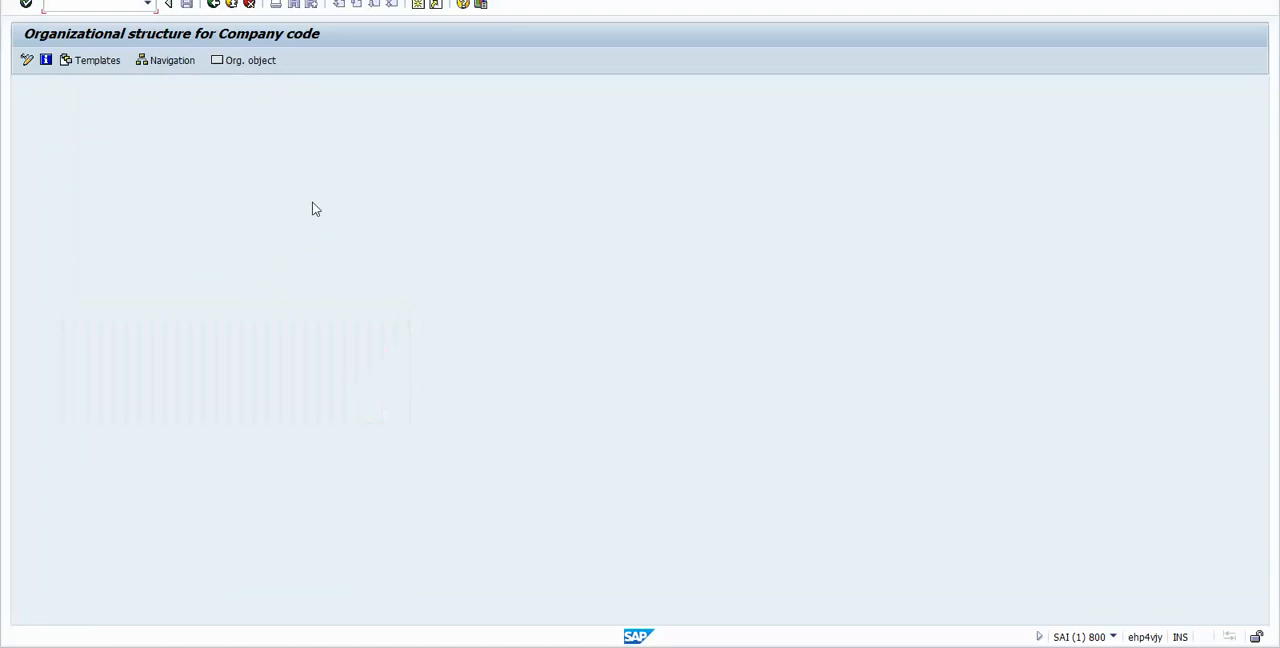
pyautogui.click(165, 63)
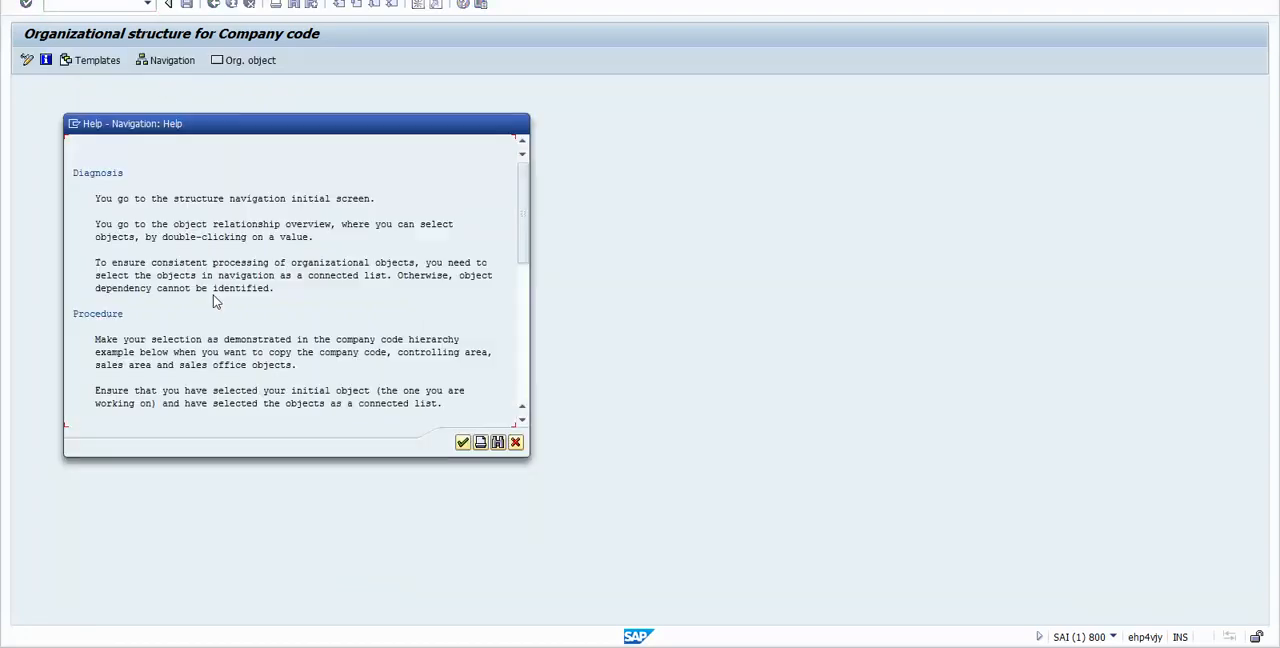
pyautogui.click(461, 441)
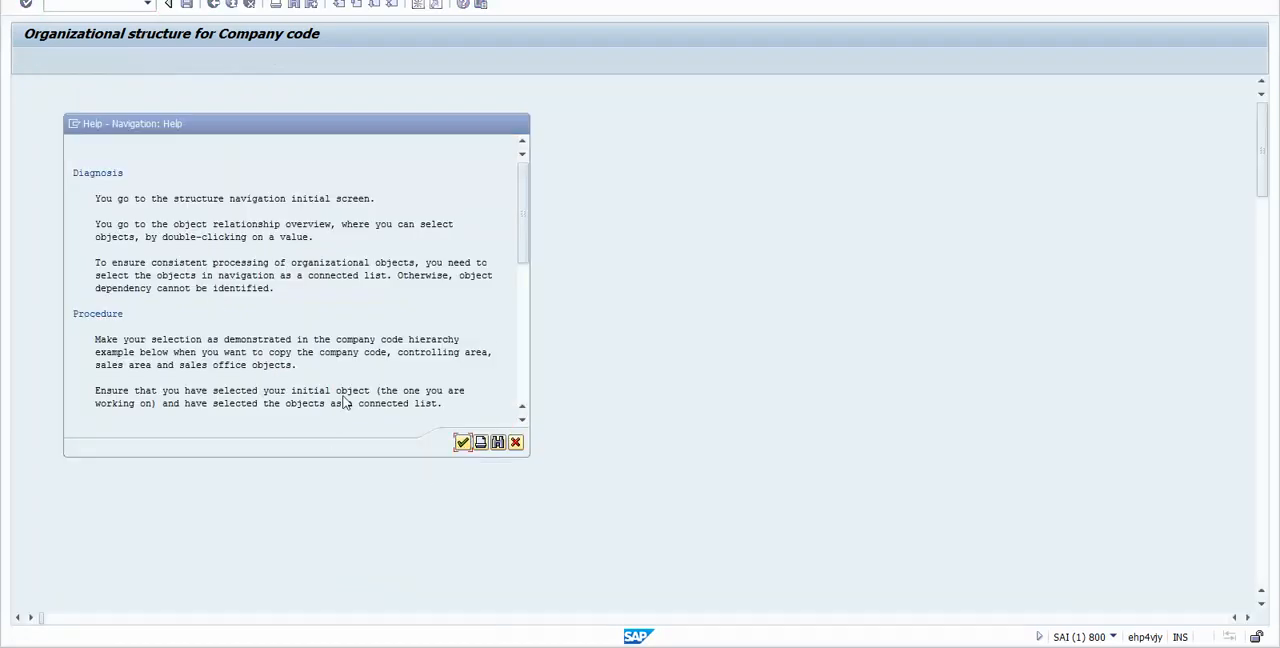
pyautogui.hotkey('ctrl', 'f')
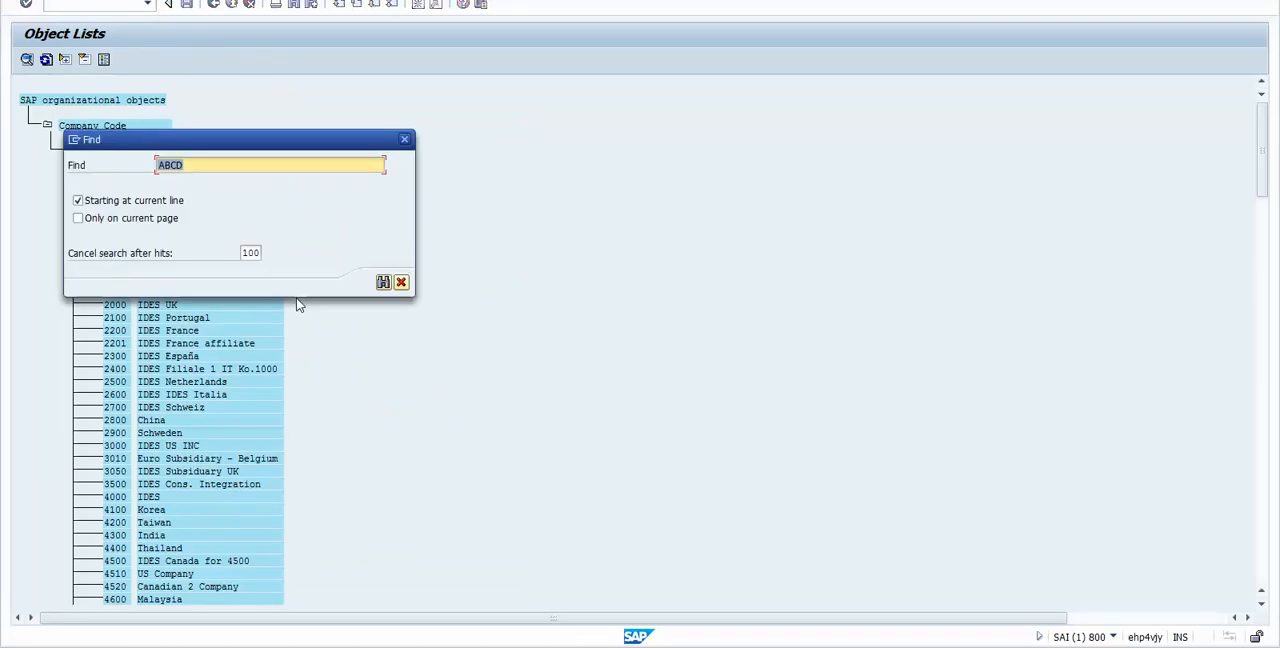
pyautogui.write('PQRS')
pyautogui.press('Return')
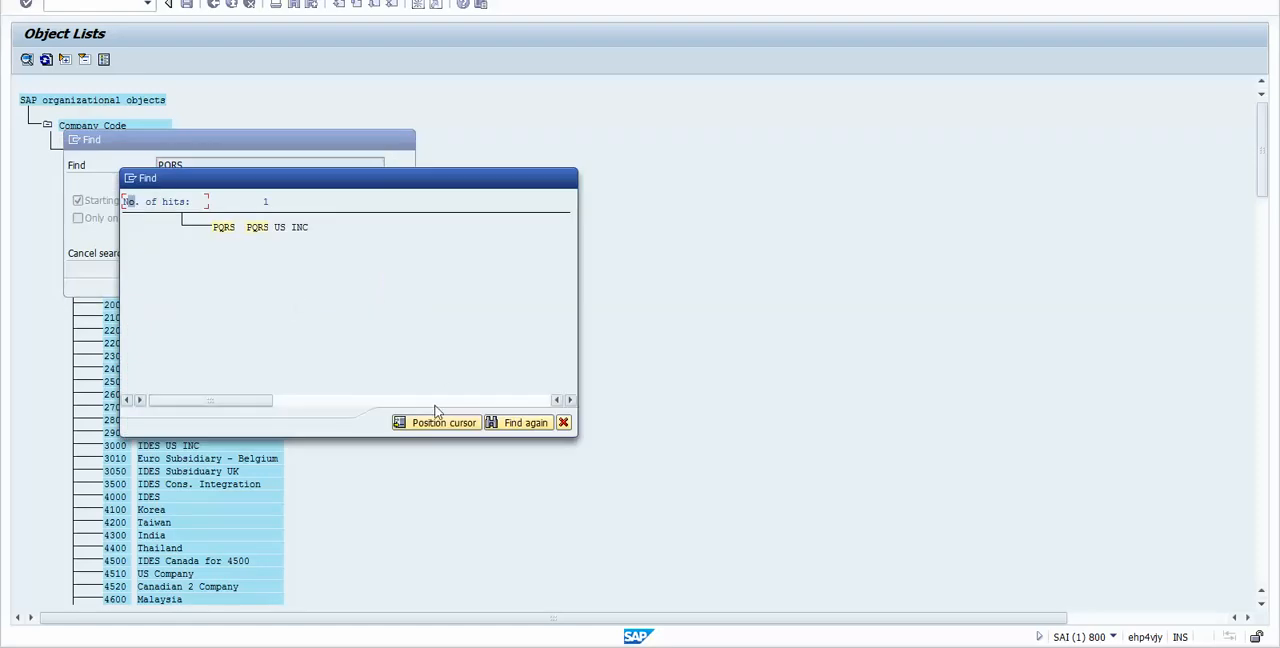
pyautogui.doubleClick(220, 228)
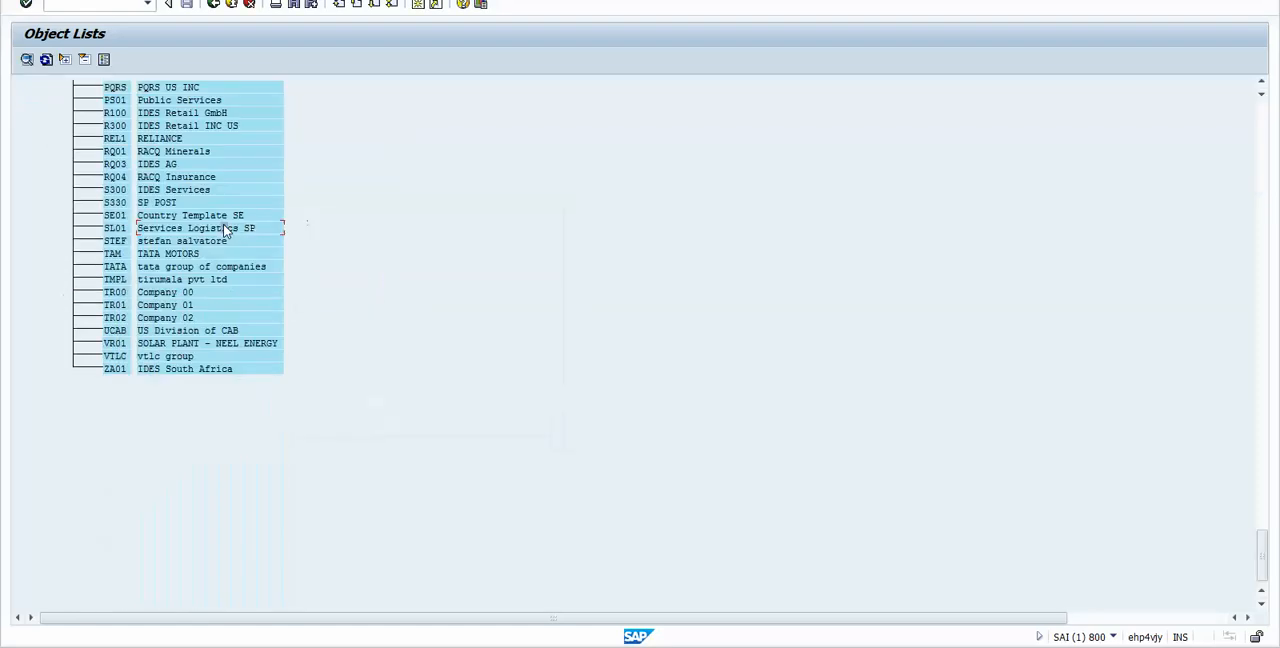
pyautogui.doubleClick(127, 91)
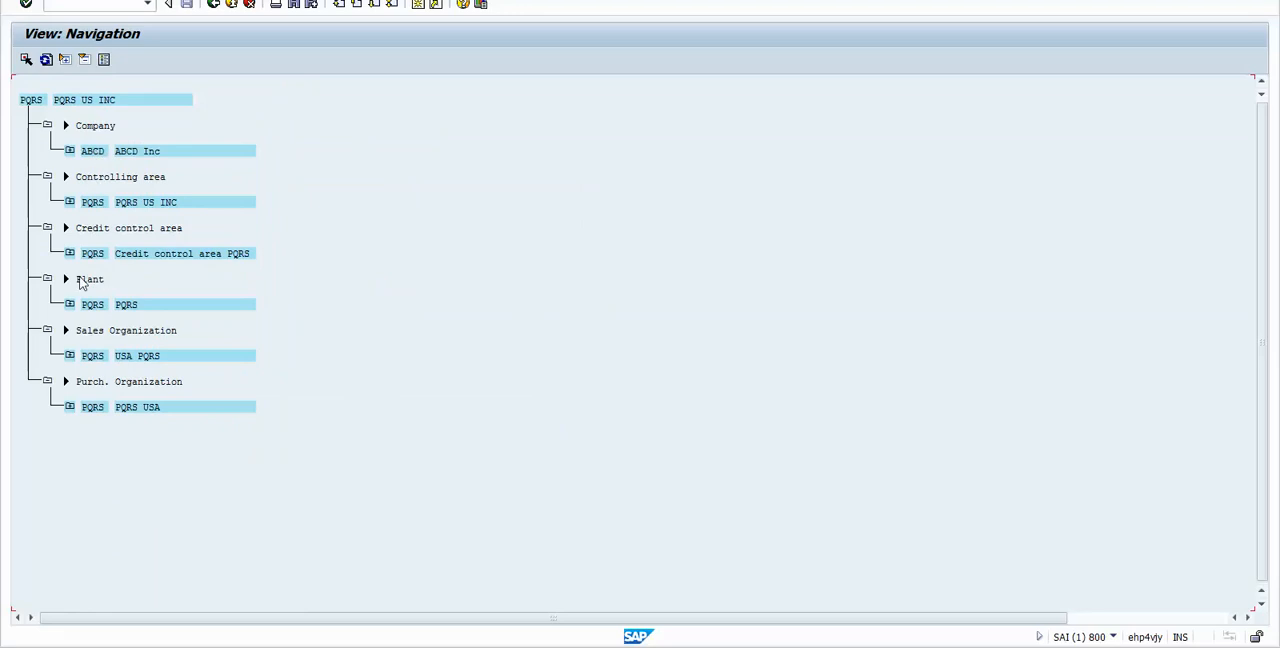
# Step: Review the company, controlling area, credit control area, plant and sales organization assigned to company code PQRS
pyautogui.click(91, 306)
pyautogui.click(91, 253)
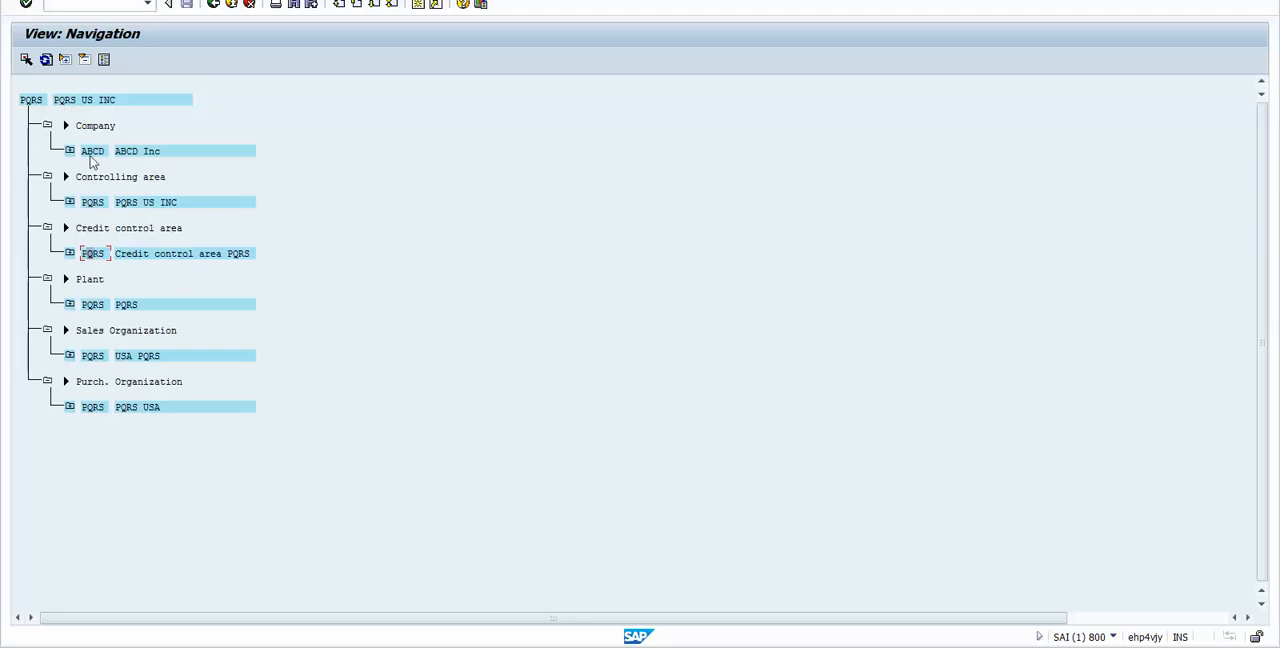
pyautogui.click(92, 202)
pyautogui.click(91, 258)
pyautogui.click(91, 306)
pyautogui.click(91, 357)
pyautogui.click(92, 307)
pyautogui.click(92, 258)
pyautogui.click(94, 361)
pyautogui.click(92, 151)
# Step: Run transaction /nxd03, enter the ABCD internal customer's number and choose its sales area PQRS, PQ, PQ
pyautogui.click(103, 5)
pyautogui.write('/nxd03')
pyautogui.press('Return')
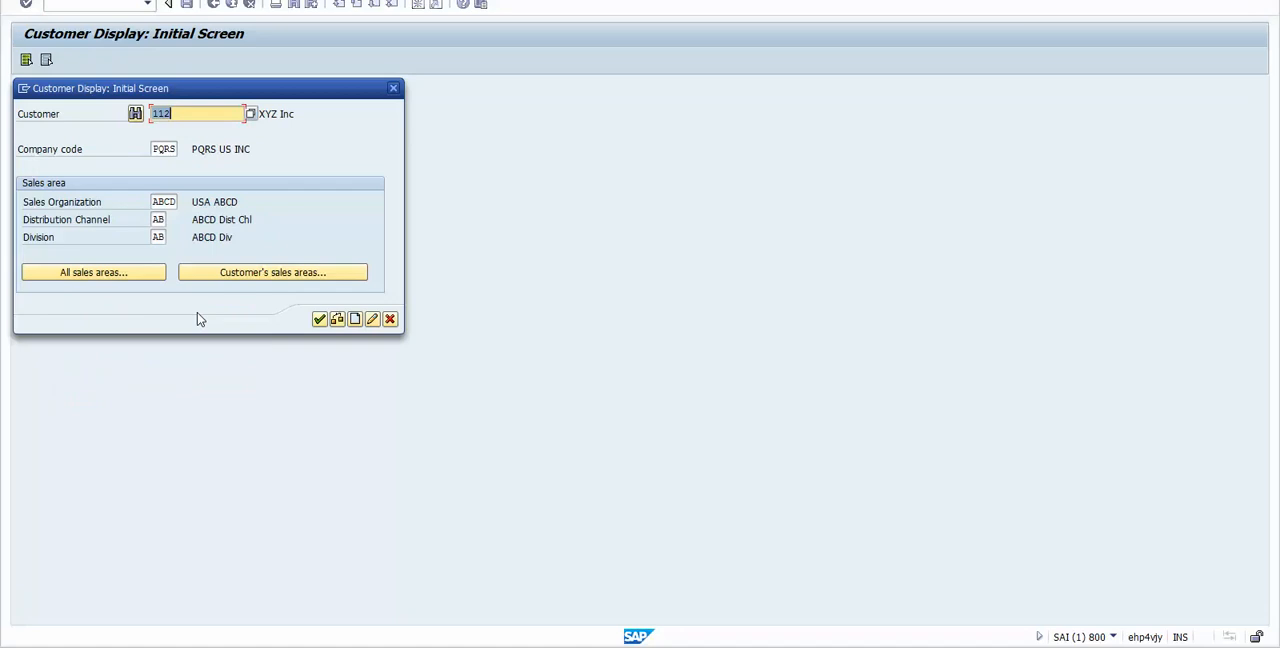
pyautogui.write('117')
pyautogui.click(155, 201)
pyautogui.doubleClick(160, 201)
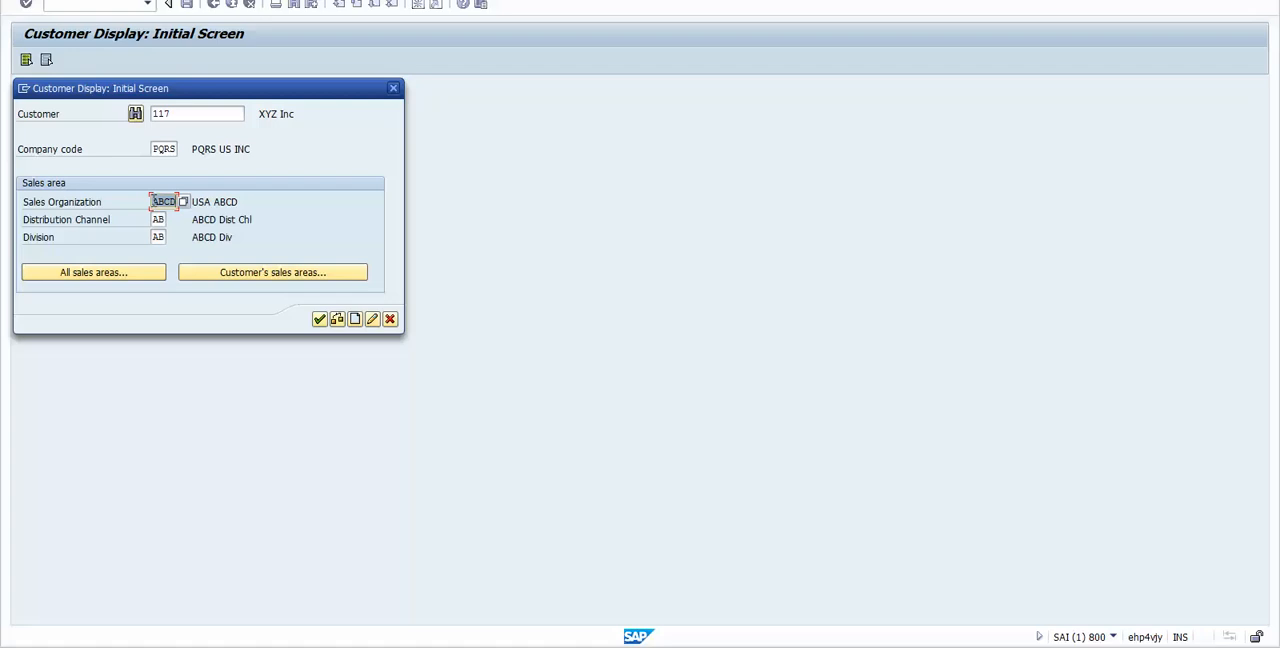
pyautogui.click(277, 271)
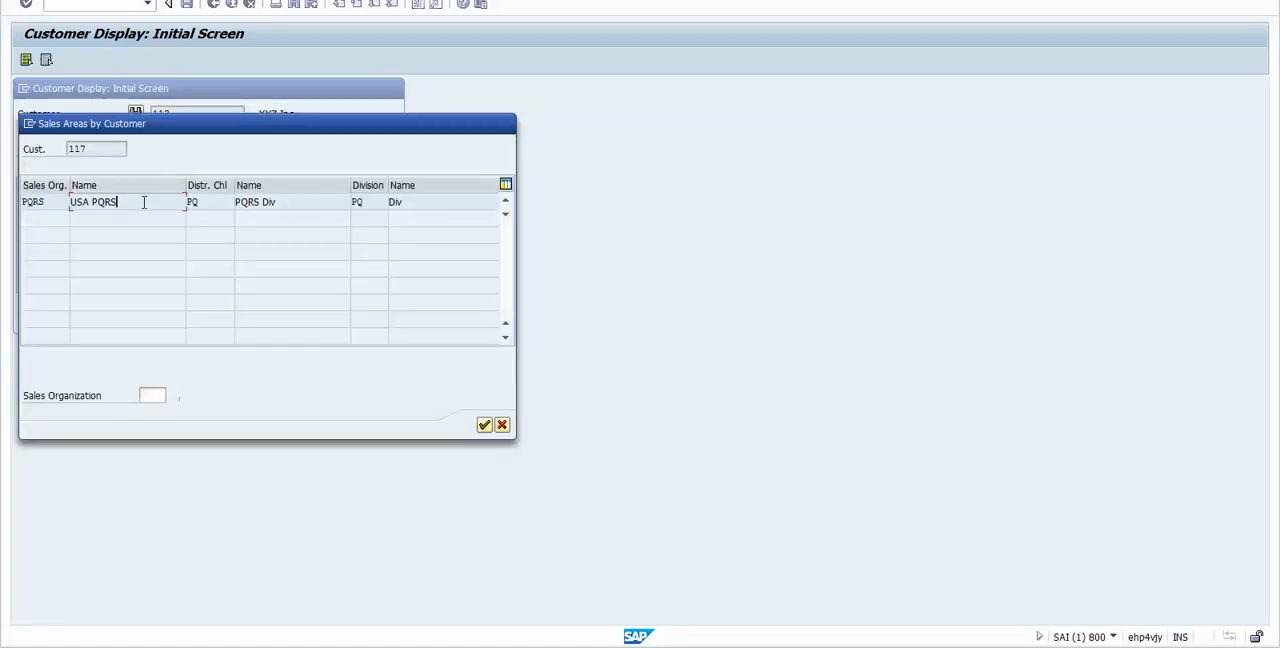
pyautogui.doubleClick(148, 202)
# Step: Check the customer's company code PQRS and sales area PQRS, PQ, PQ, and display the customer master record
pyautogui.click(188, 114)
pyautogui.click(166, 148)
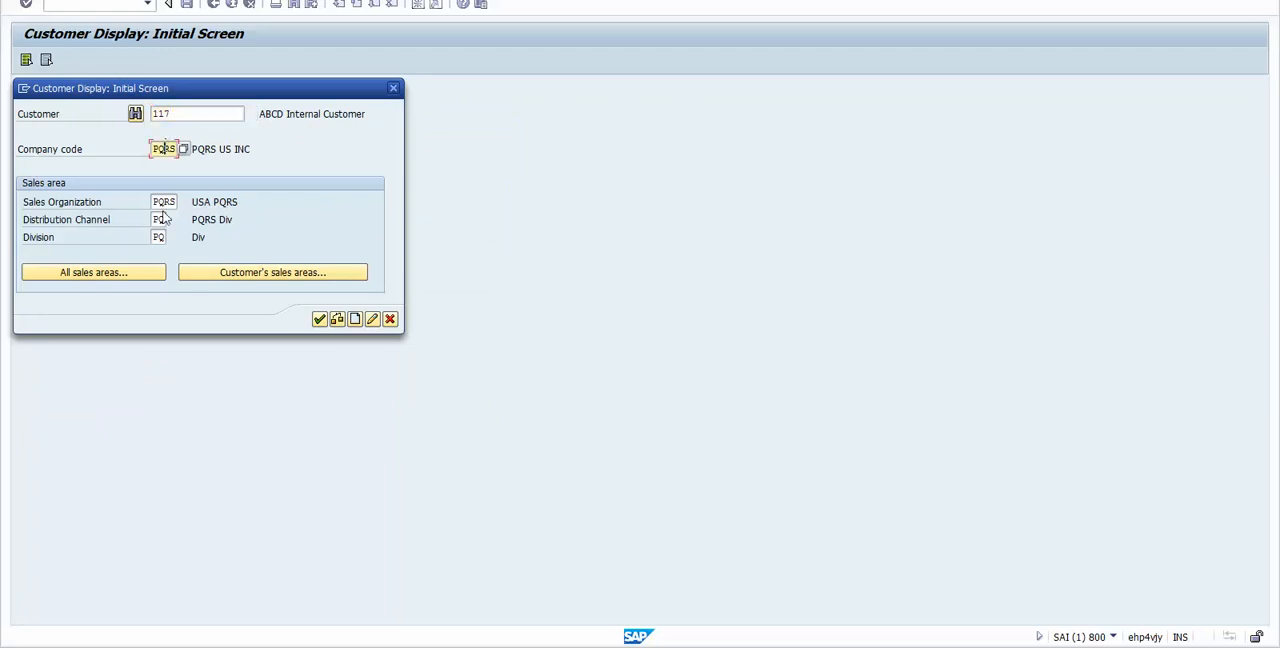
pyautogui.click(164, 202)
pyautogui.click(168, 148)
pyautogui.click(164, 202)
pyautogui.click(158, 219)
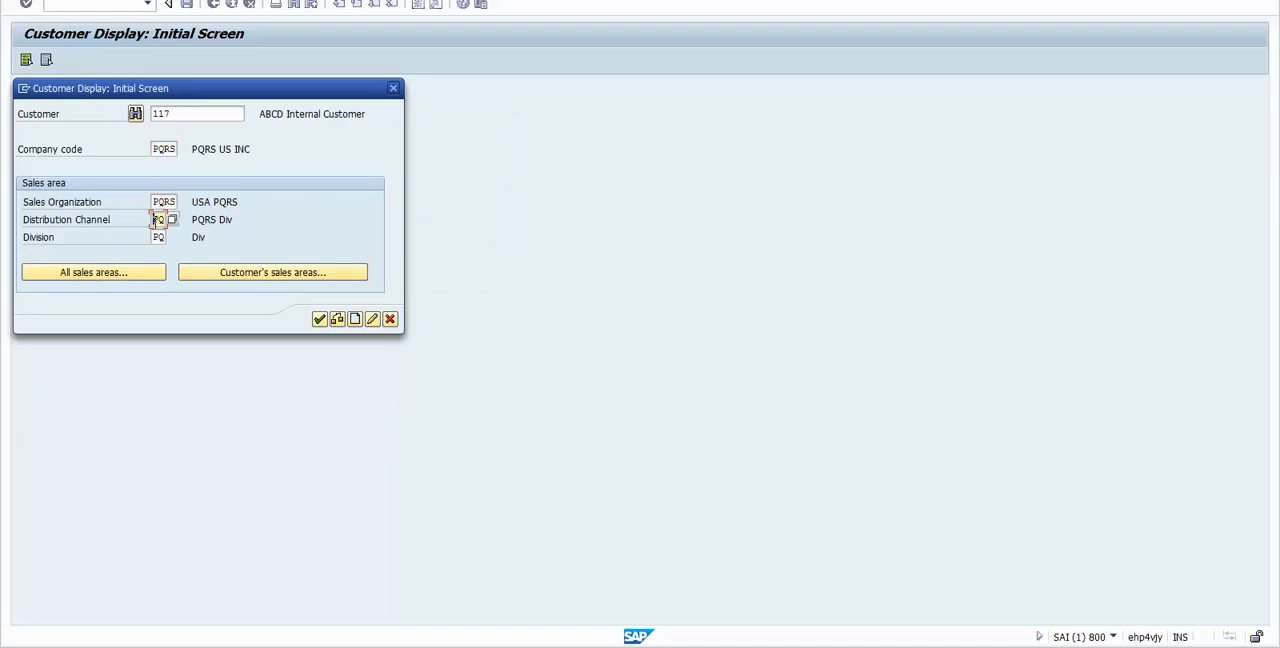
pyautogui.click(158, 237)
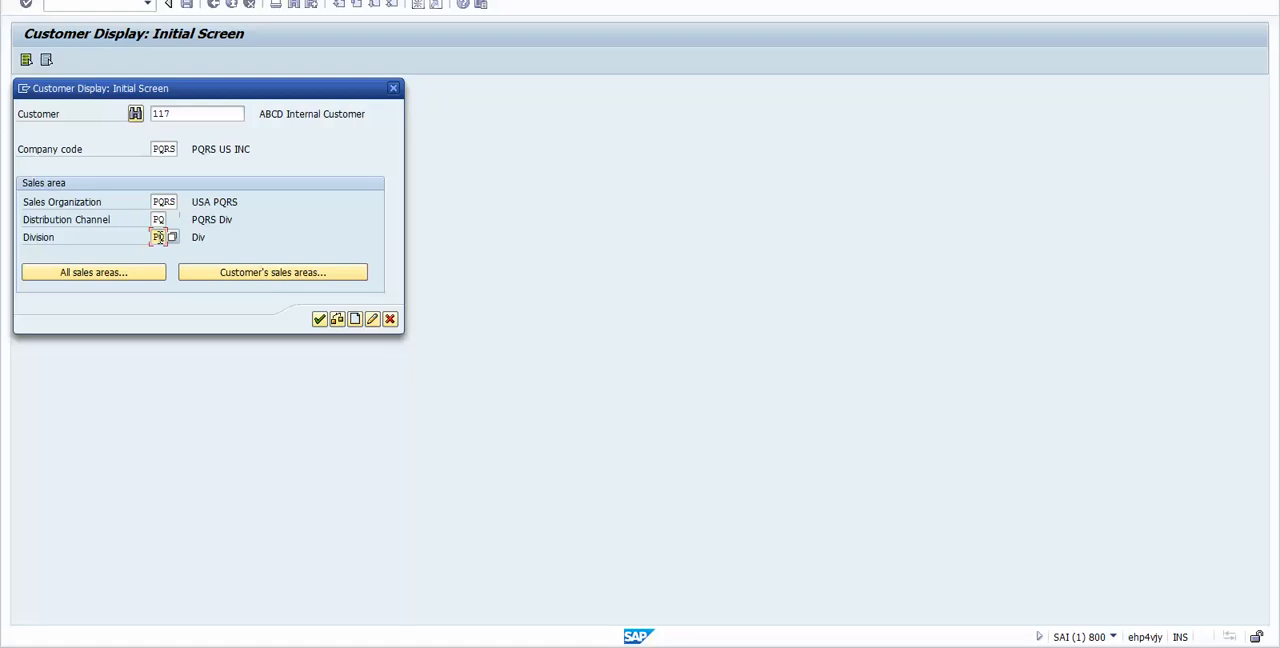
pyautogui.click(160, 202)
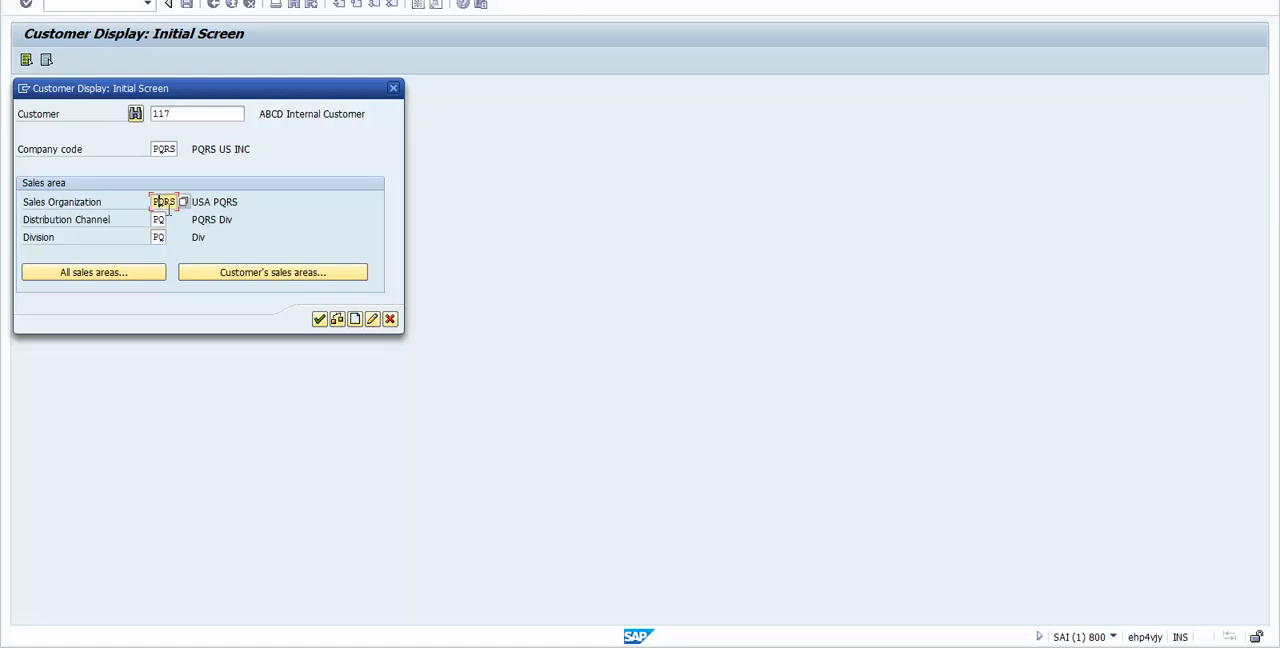
pyautogui.click(158, 237)
pyautogui.click(320, 324)
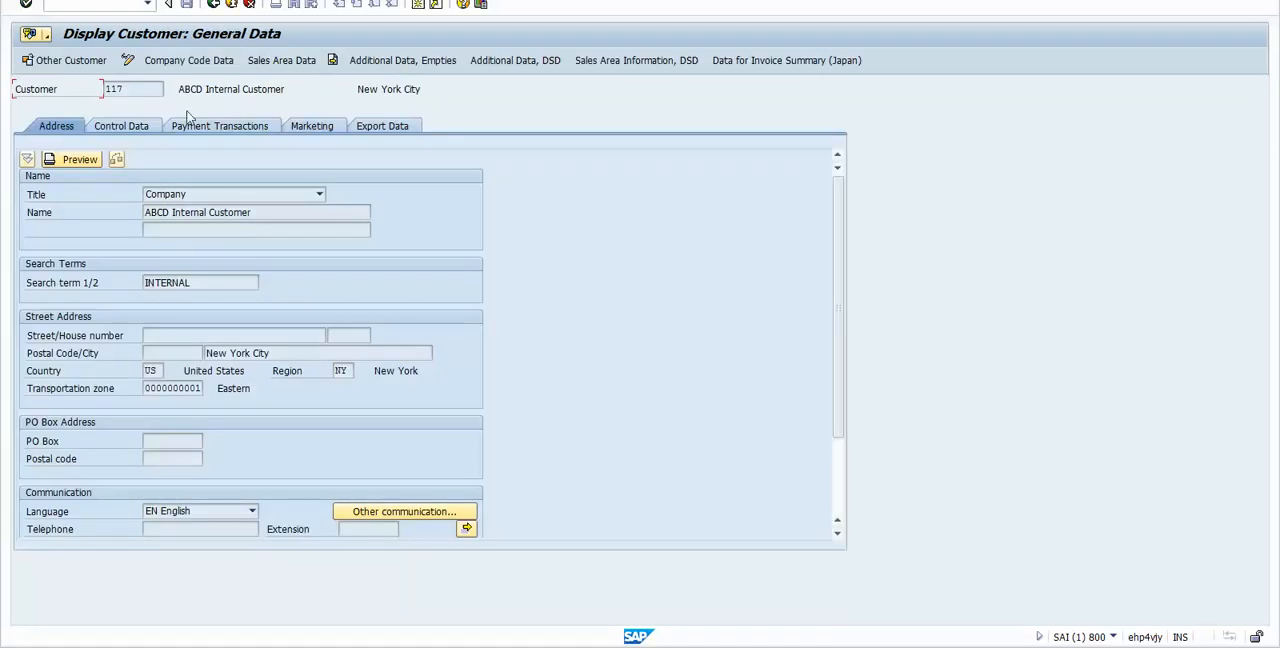
# Step: Examine the name and search term in the internal customer's address data
pyautogui.moveTo(256, 212); pyautogui.dragTo(145, 213)
pyautogui.click(183, 210)
pyautogui.moveTo(193, 282); pyautogui.dragTo(142, 283)
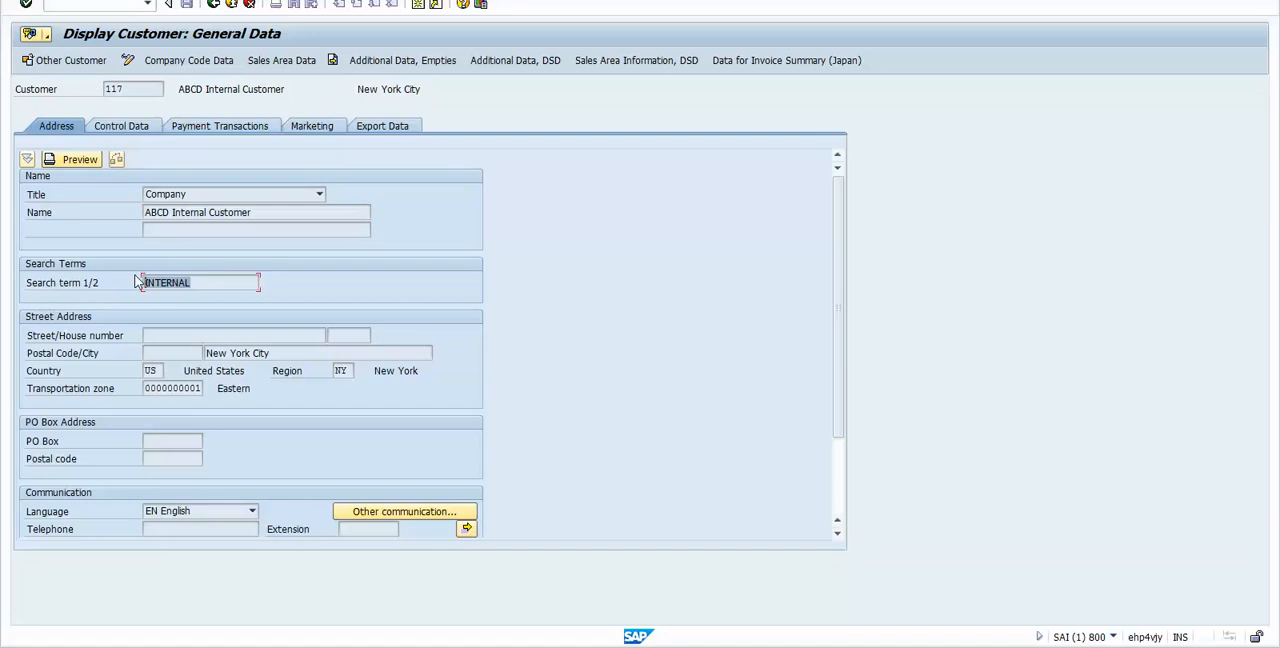
# Step: Open the customer's sales area data and check the customer pricing procedure
pyautogui.click(281, 60)
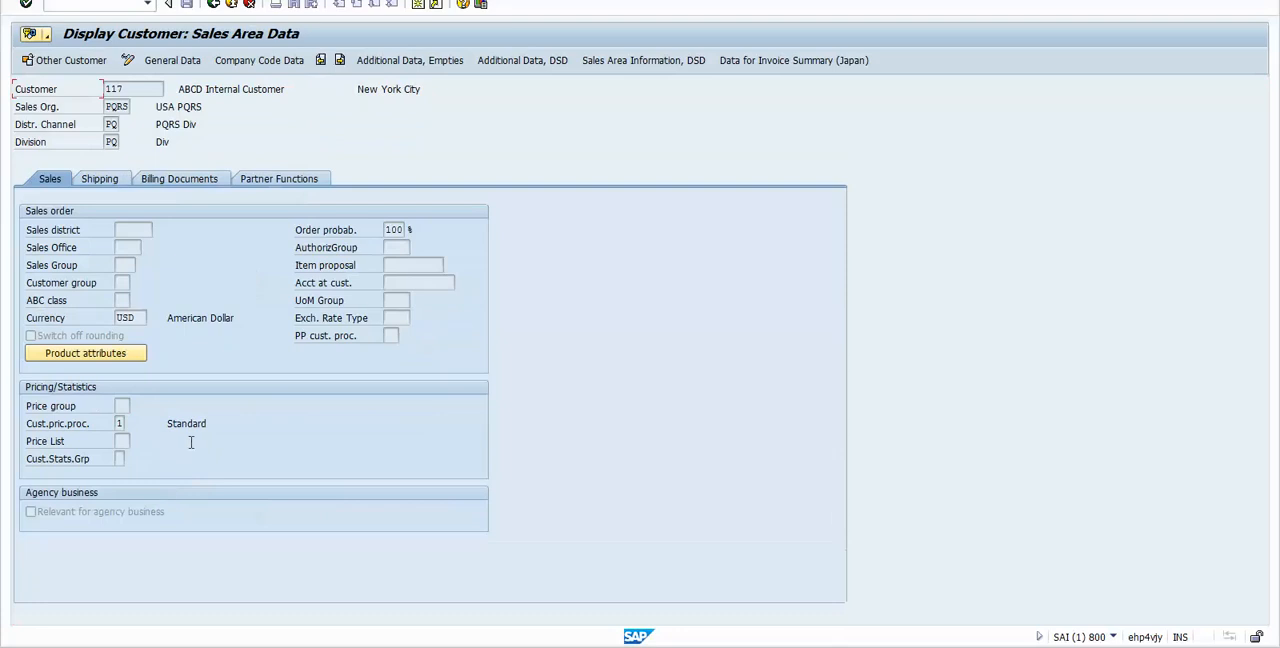
pyautogui.click(118, 423)
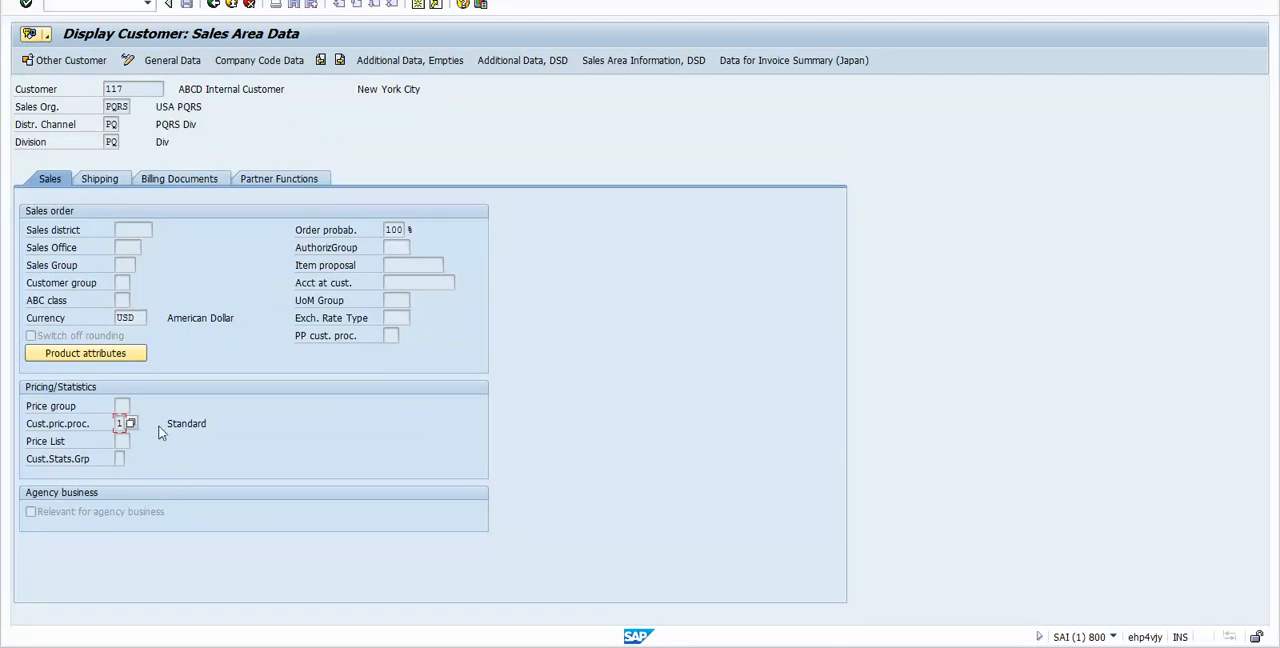
pyautogui.doubleClick(250, 432)
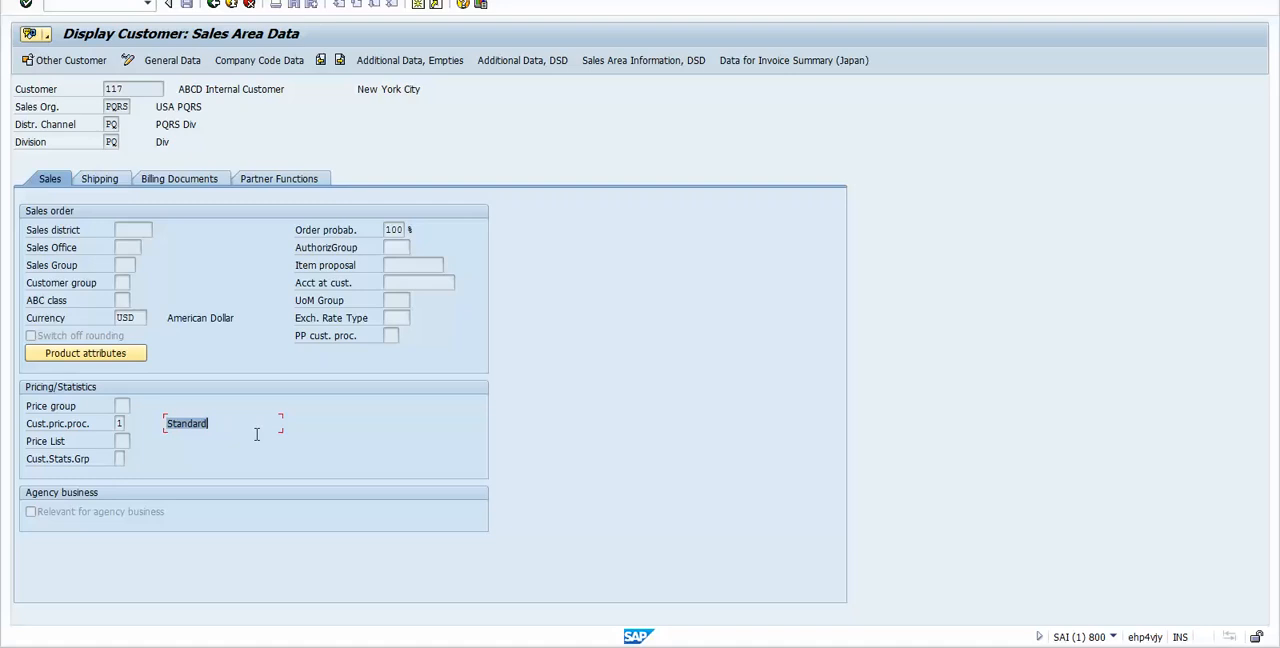
# Step: Review the customer's delivery priority, shipping conditions and delivering plant, and check the tax classification in the billing data
pyautogui.click(90, 186)
pyautogui.click(150, 247)
pyautogui.click(149, 230)
pyautogui.click(152, 265)
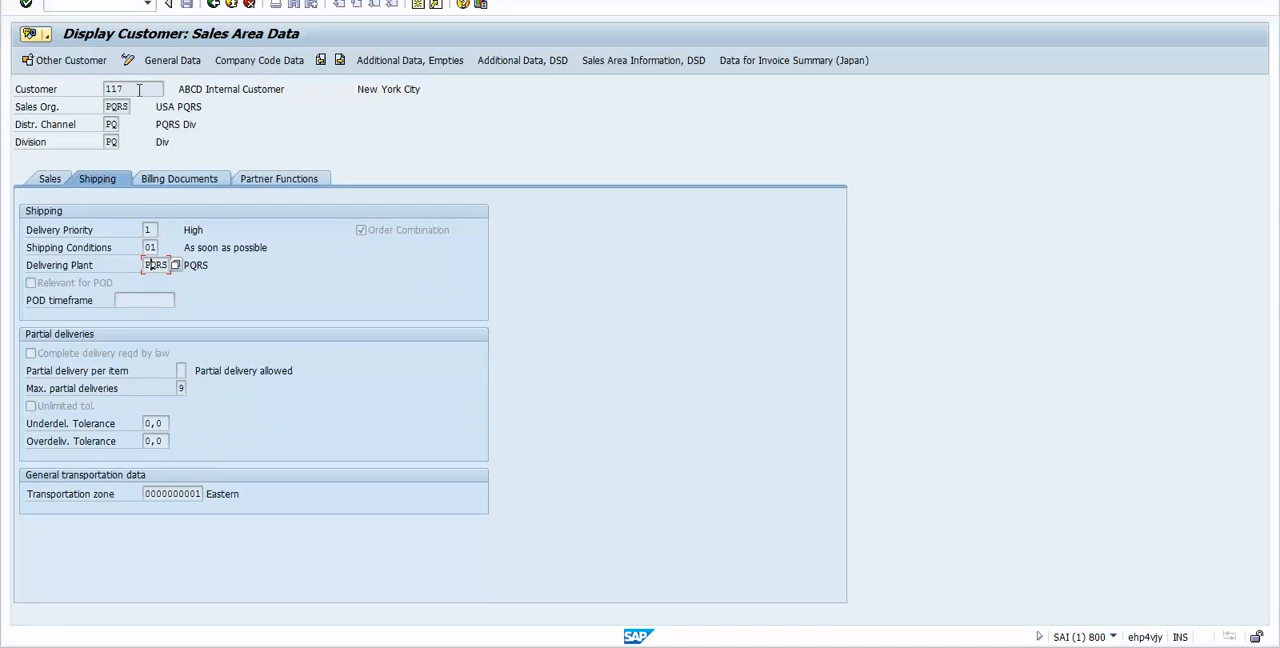
pyautogui.moveTo(139, 90); pyautogui.dragTo(93, 88)
pyautogui.click(191, 181)
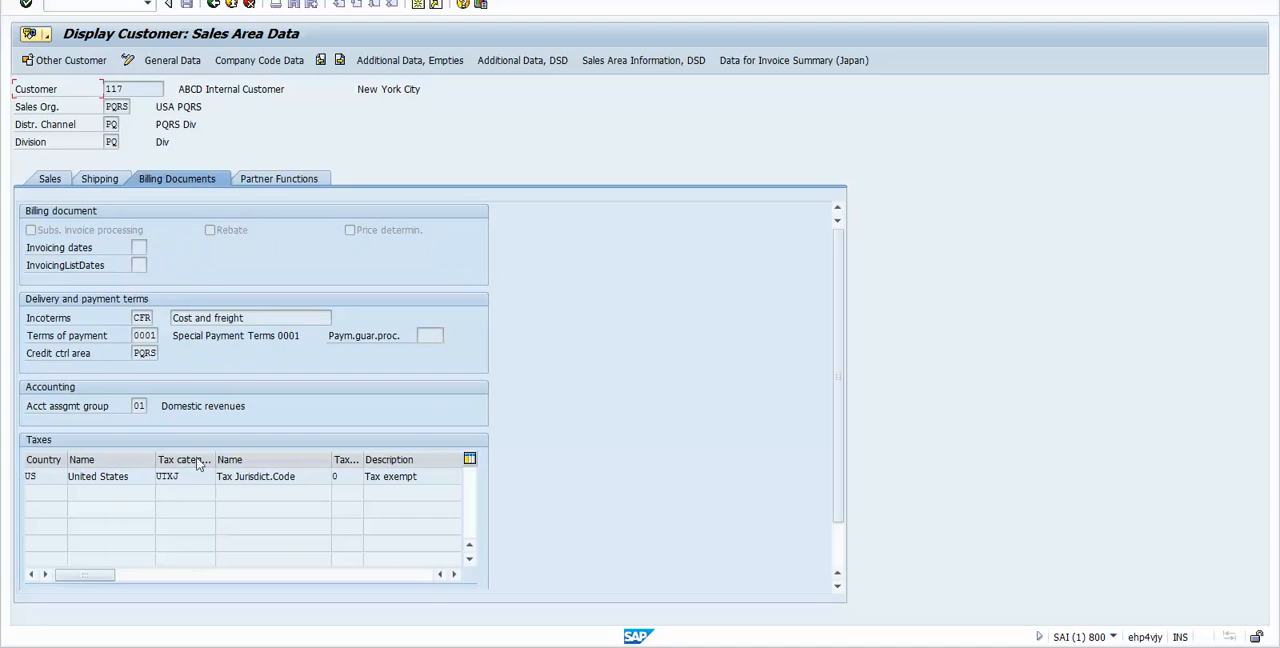
pyautogui.click(337, 477)
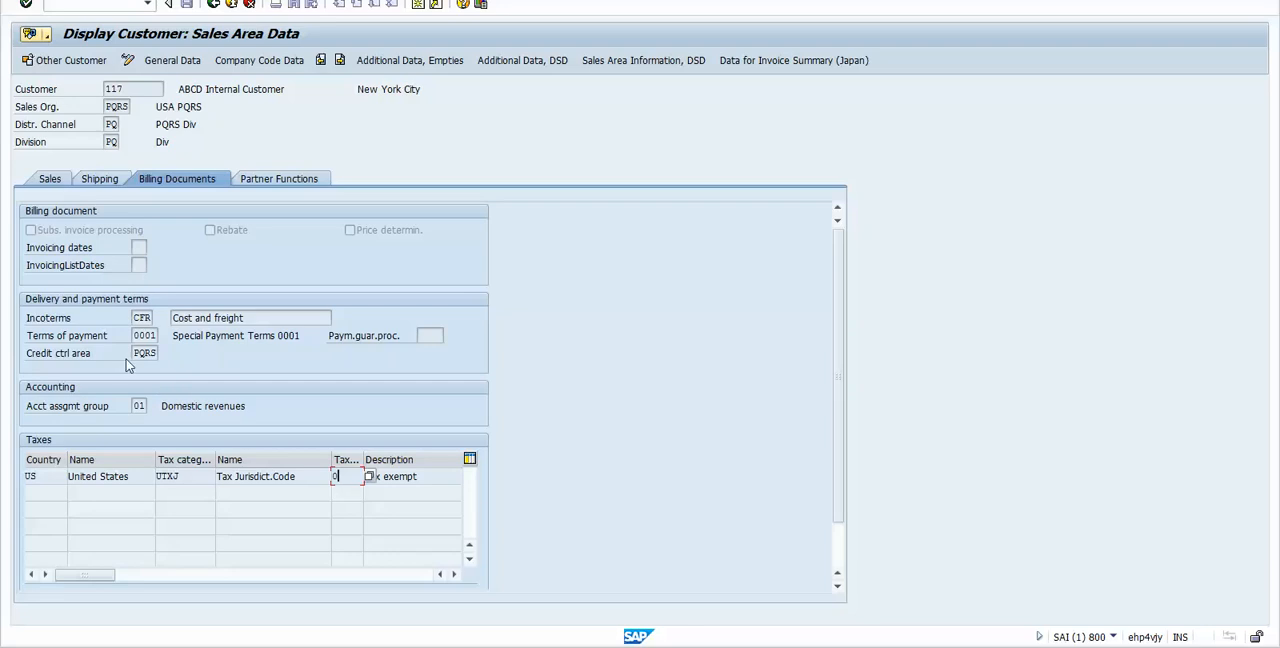
# Step: Display the customer's partner functions and compare the sold-to party, bill-to party and payer with the customer number in the header
pyautogui.click(280, 179)
pyautogui.click(55, 281)
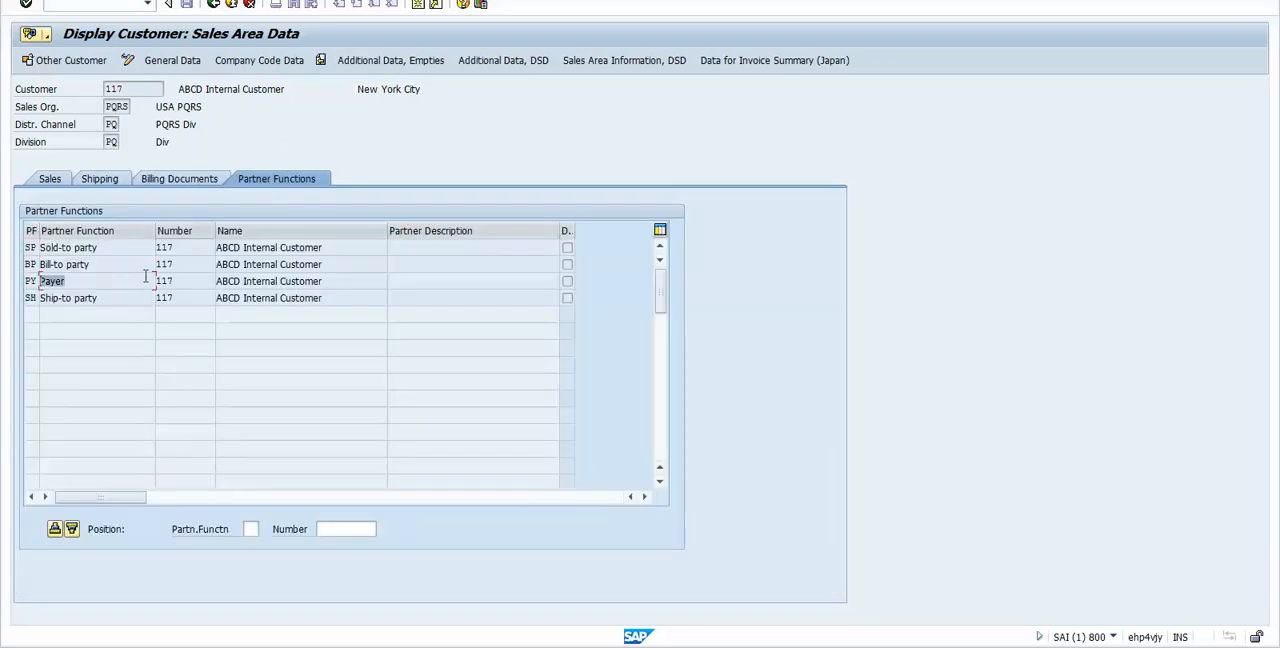
pyautogui.click(190, 280)
pyautogui.click(127, 90)
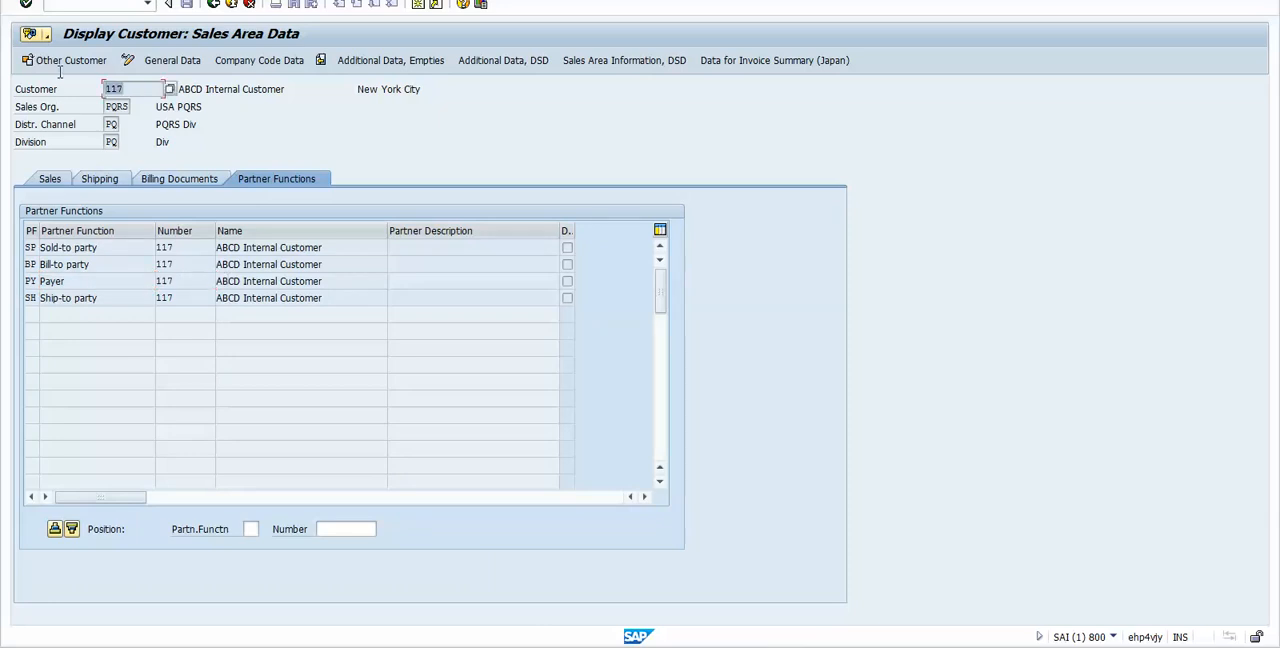
pyautogui.click(187, 281)
pyautogui.click(54, 281)
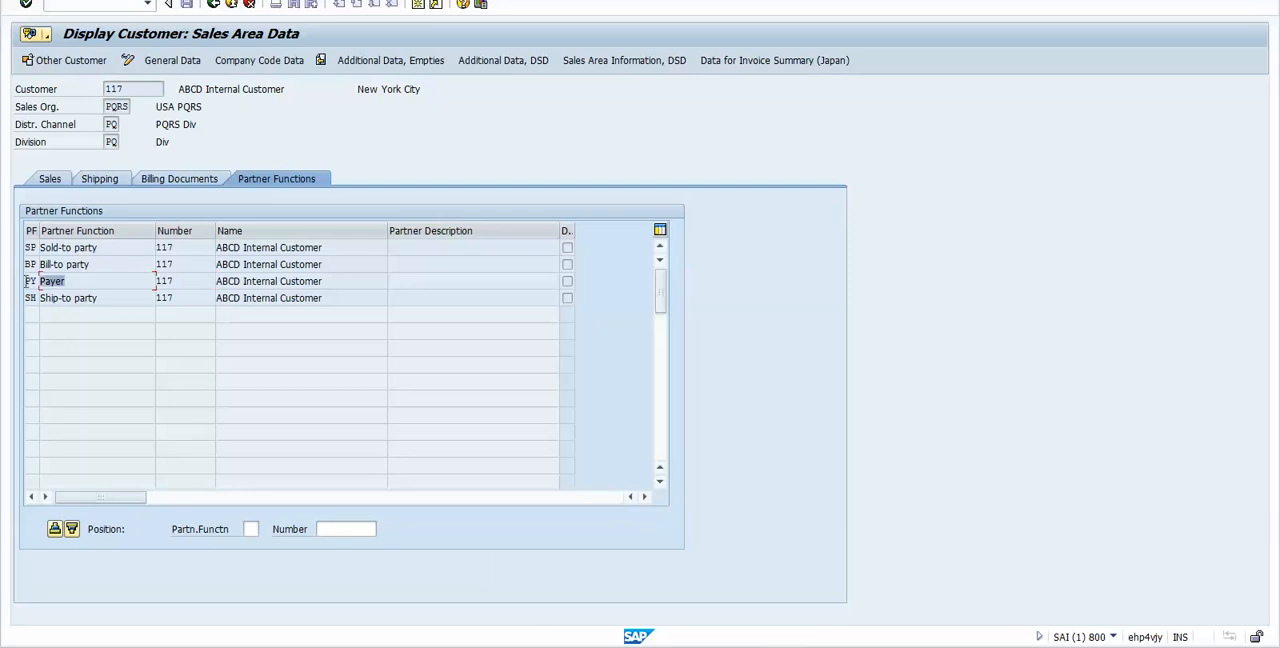
pyautogui.click(91, 283)
pyautogui.moveTo(90, 264); pyautogui.dragTo(40, 248)
pyautogui.click(99, 284)
pyautogui.moveTo(132, 89); pyautogui.dragTo(101, 92)
pyautogui.click(101, 92)
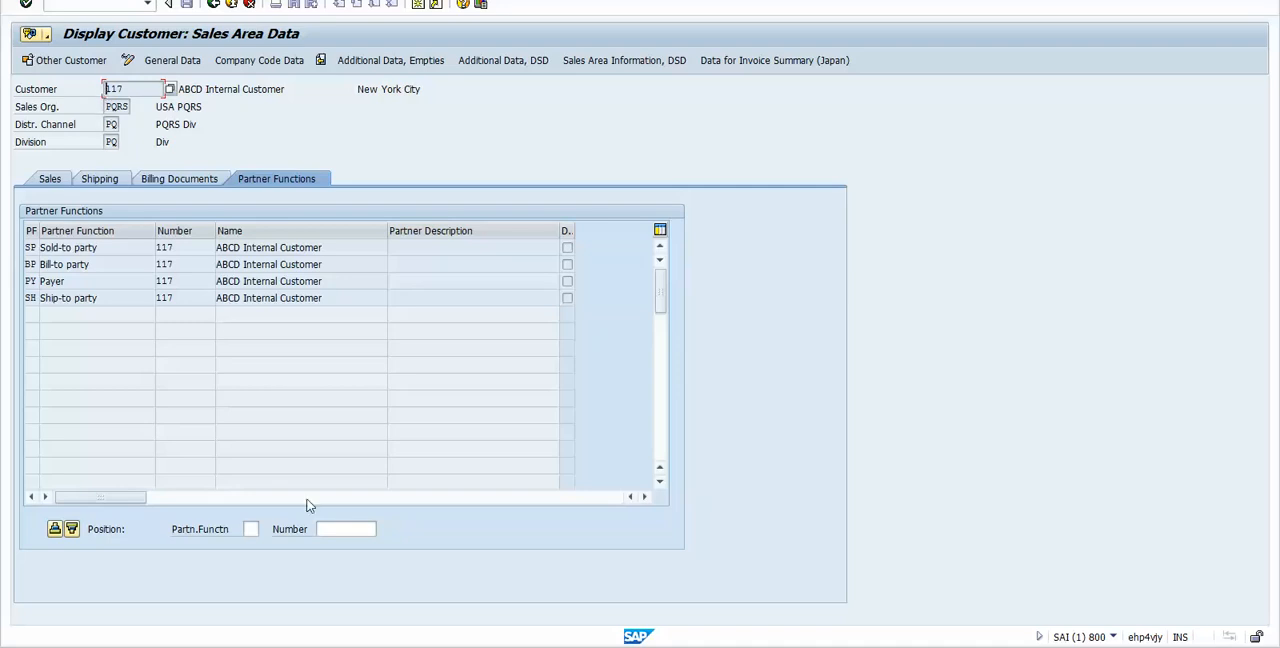
# Step: Switch to the Excel worksheet and highlight setup steps 3 to 6 in cells C53:C56
pyautogui.hotkey('alt', 'Tab')
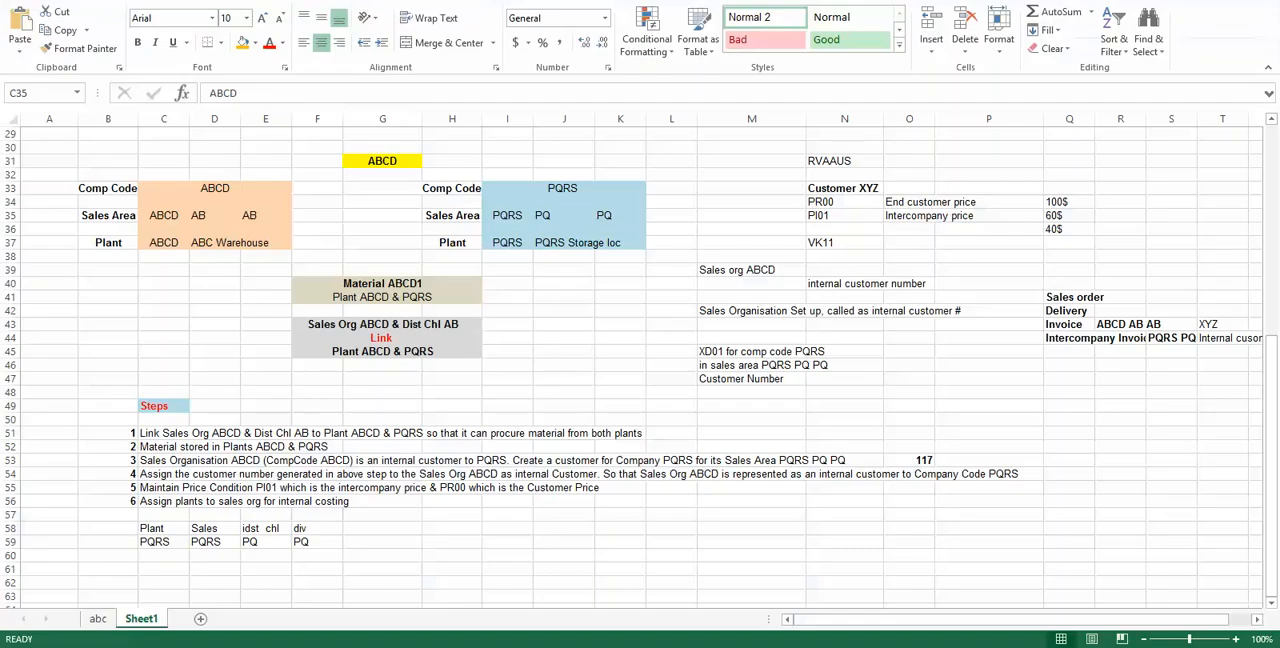
pyautogui.moveTo(152, 462); pyautogui.dragTo(151, 500)
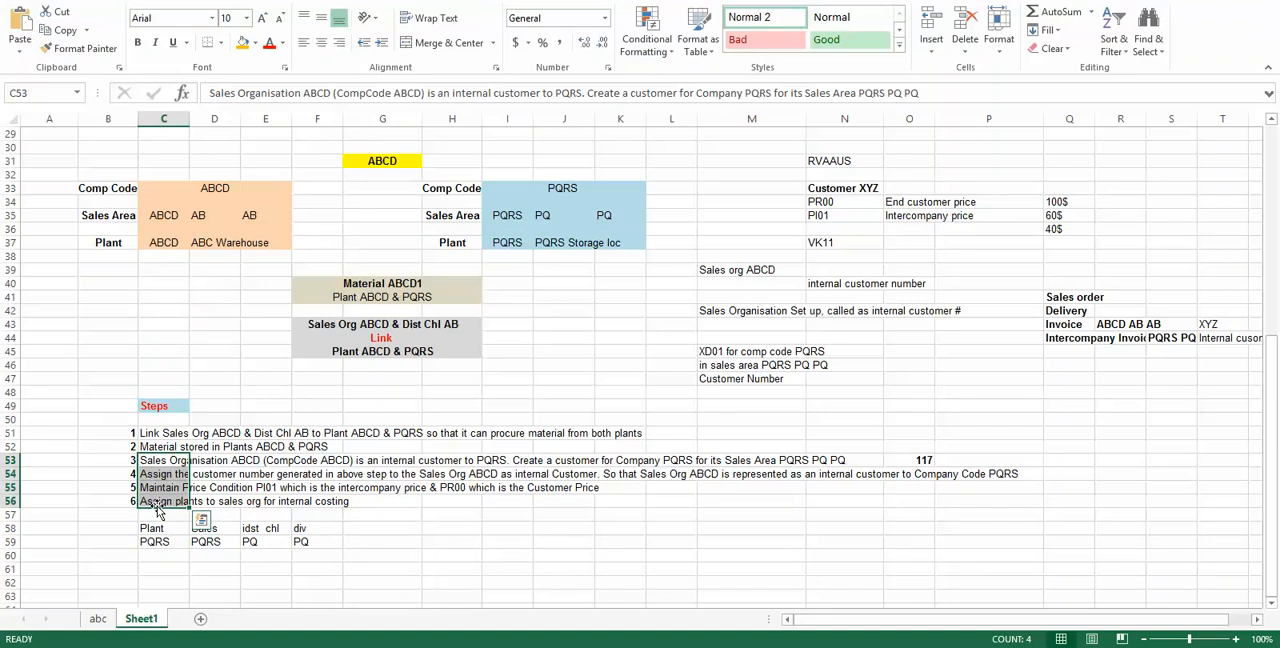
# Step: Switch back to SAP, run transaction /nspro and open the SAP Reference IMG
pyautogui.hotkey('alt', 'Tab')
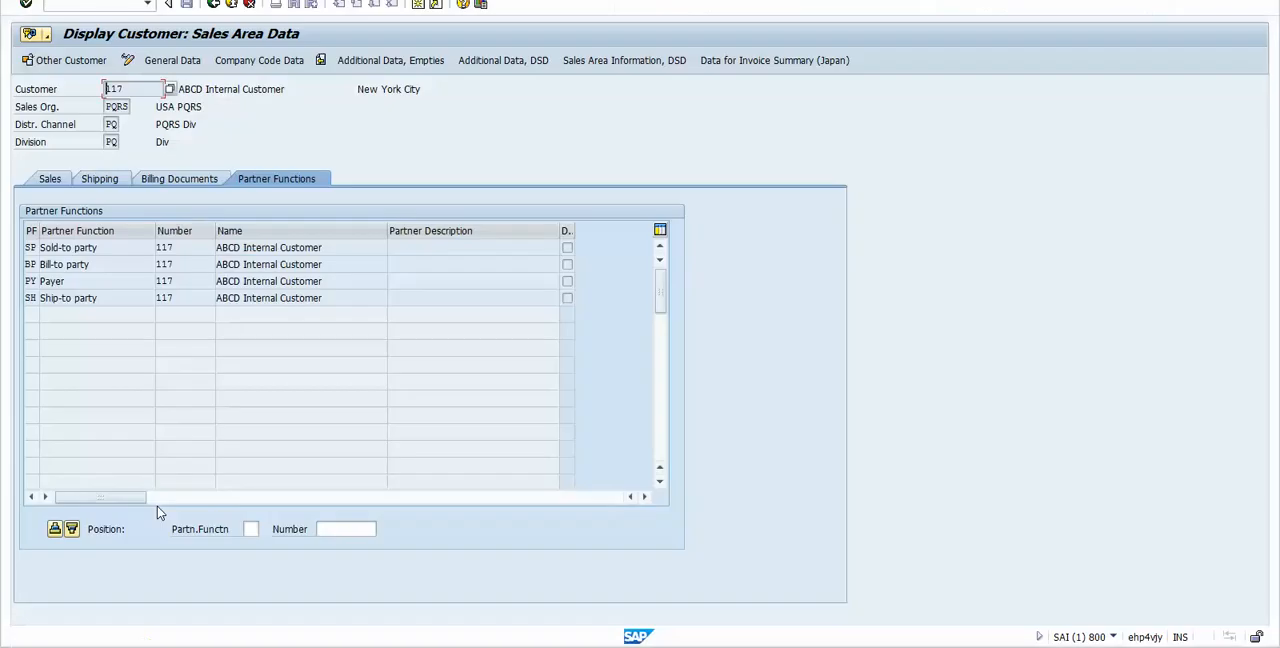
pyautogui.write('/nspro')
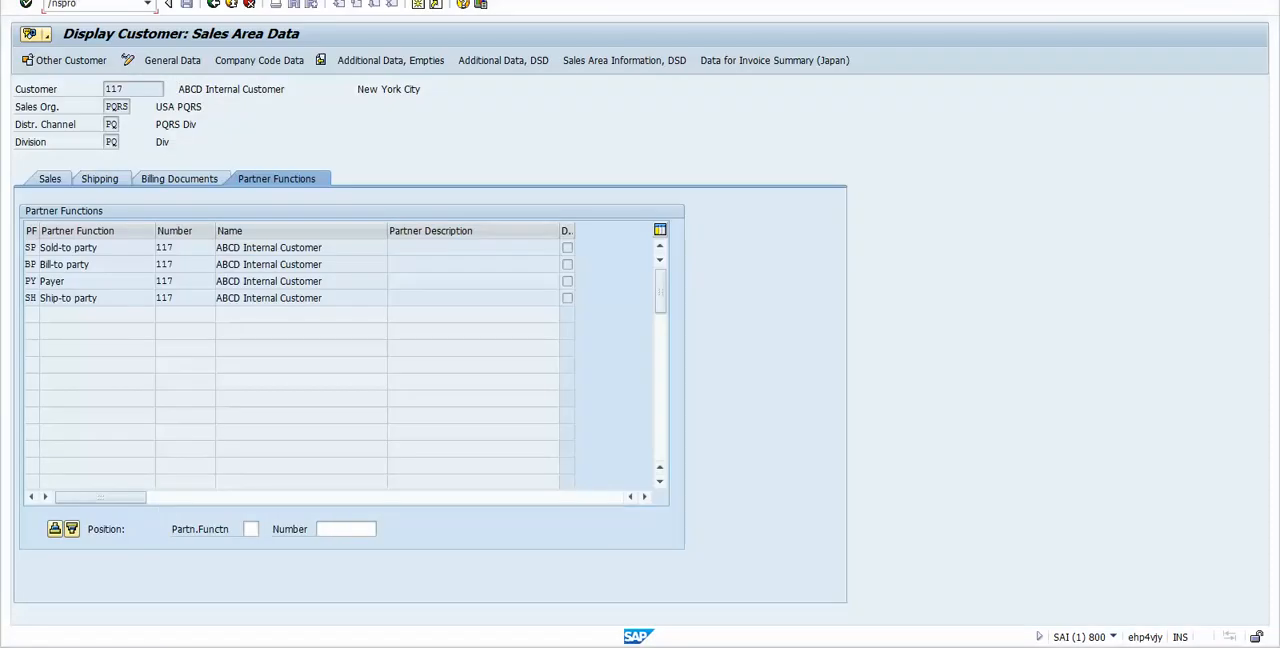
pyautogui.press('Return')
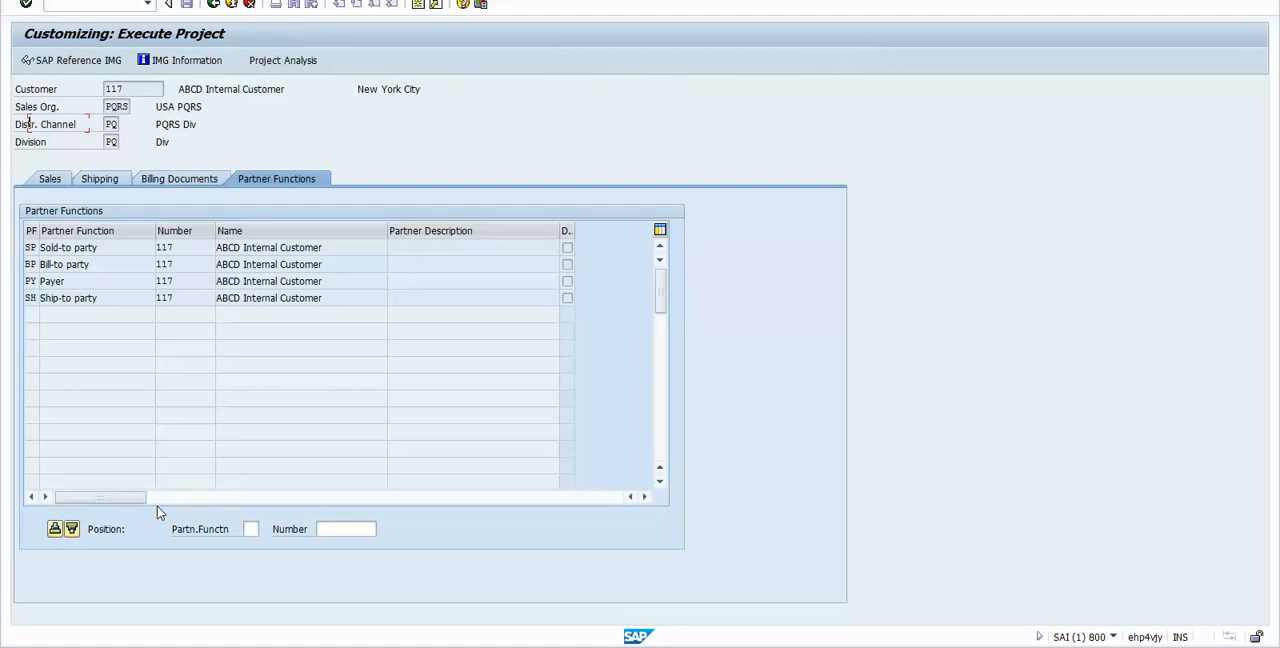
pyautogui.click(80, 60)
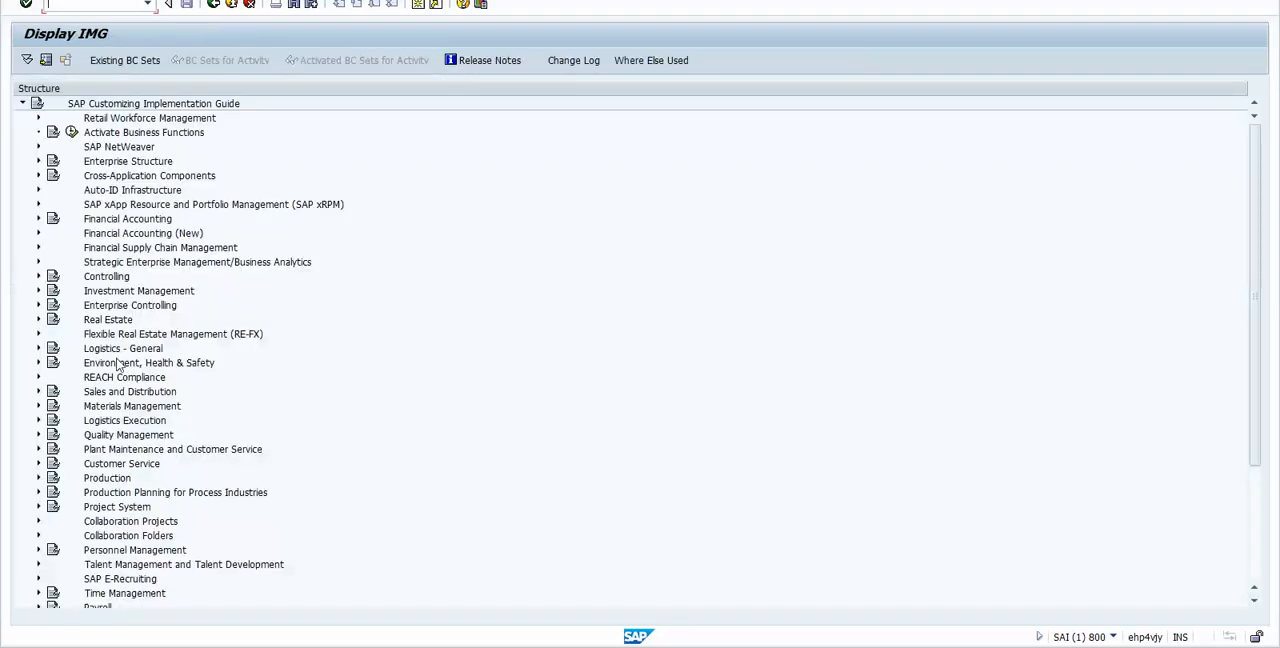
# Step: Expand Sales and Distribution in the implementation guide and open its Billing node
pyautogui.click(125, 162)
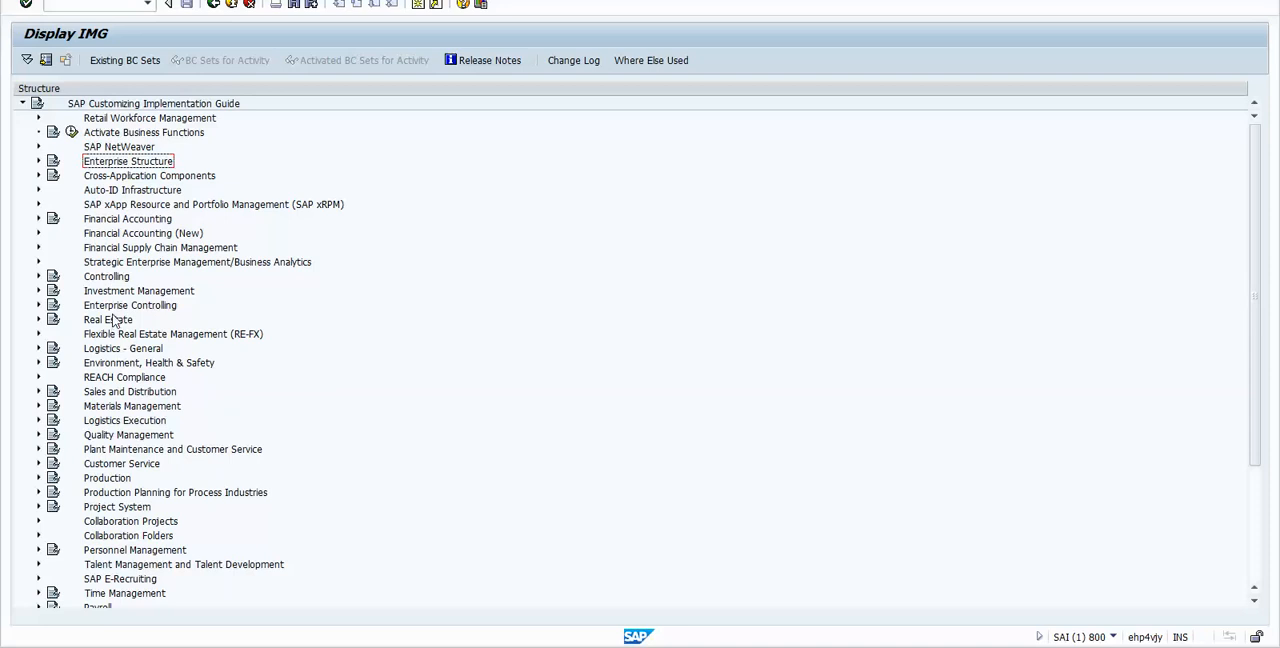
pyautogui.click(105, 396)
pyautogui.doubleClick(106, 396)
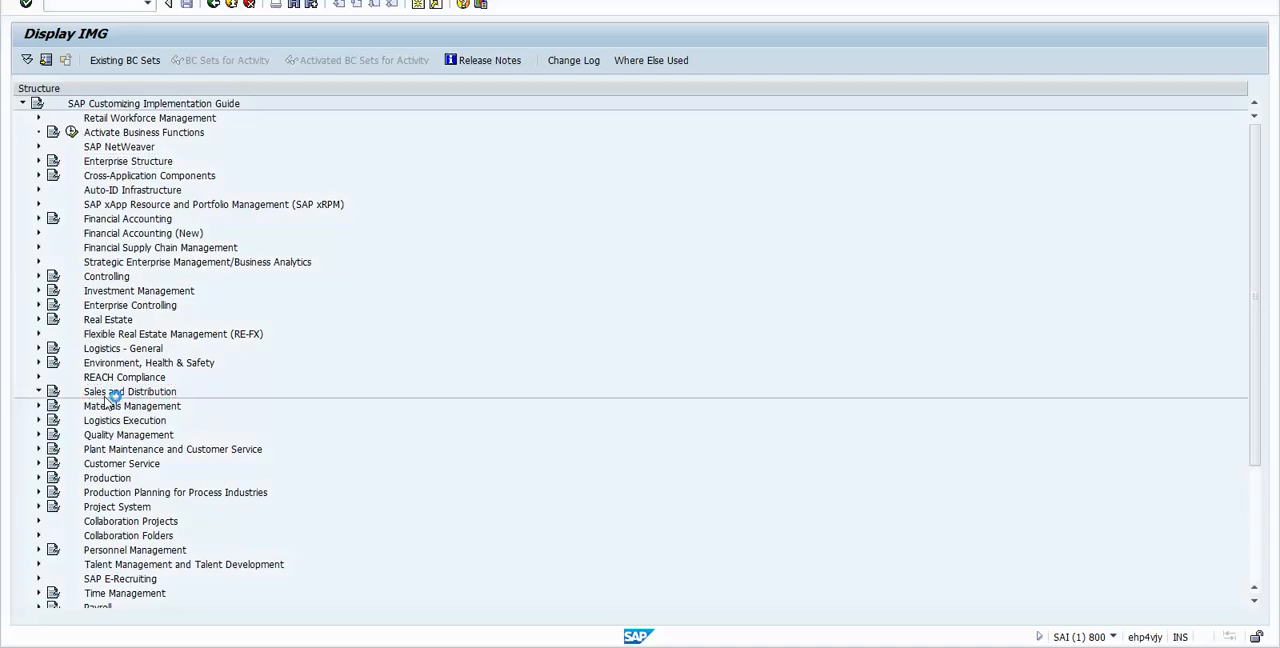
pyautogui.press('Down')
pyautogui.press('Down')
pyautogui.press('Down')
pyautogui.press('Down')
pyautogui.press('Down')
pyautogui.press('Down')
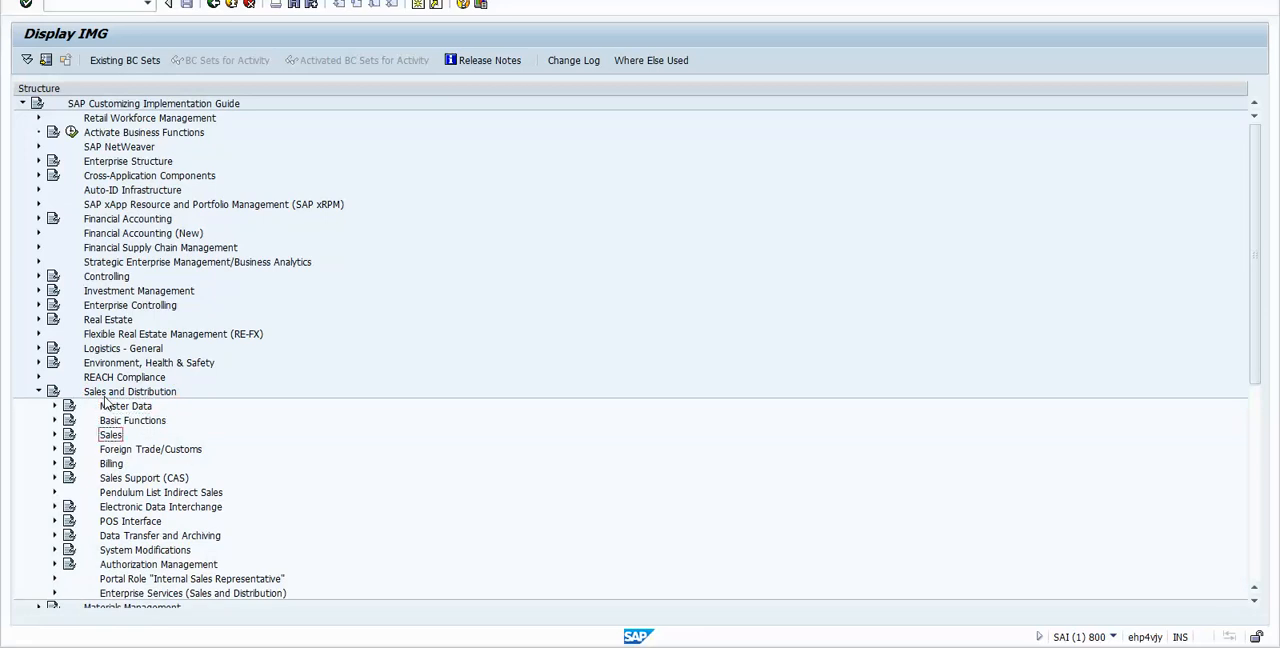
pyautogui.press('Up')
pyautogui.press('Right')
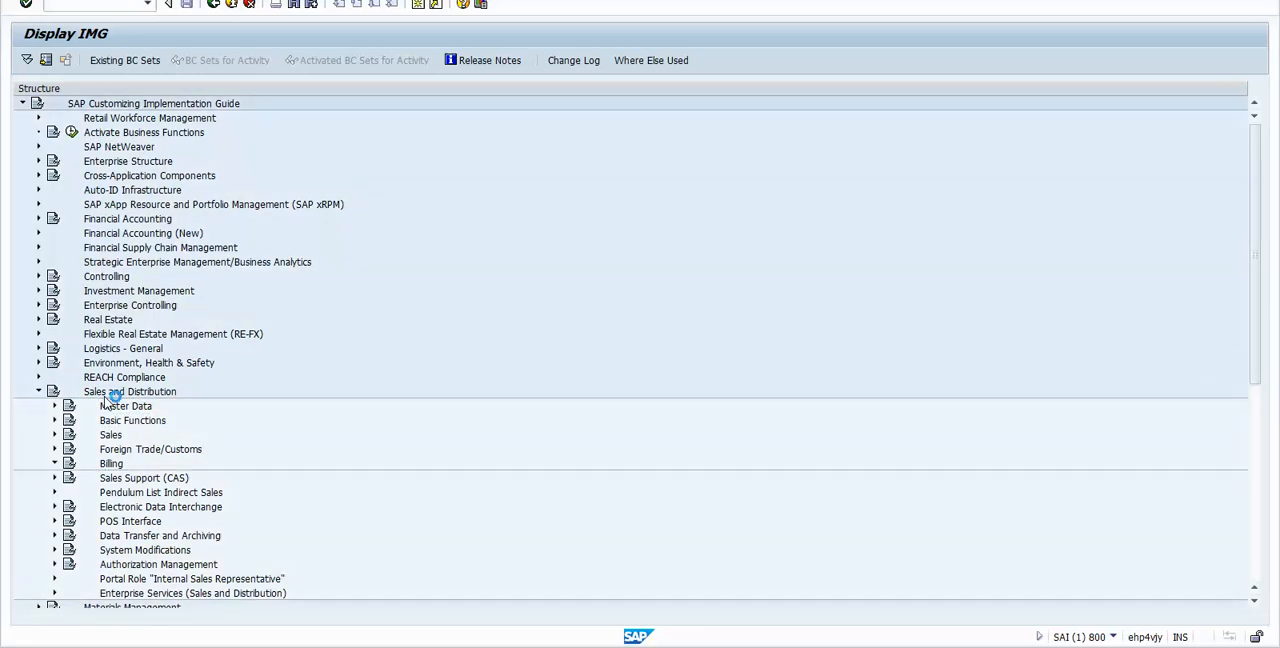
# Step: Expand Intercompany Billing and execute the activity Define Internal Customer Number By Sales Organization
pyautogui.press('Down')
pyautogui.press('Down')
pyautogui.press('Down')
pyautogui.press('Down')
pyautogui.press('Down')
pyautogui.press('Right')
pyautogui.press('Down')
pyautogui.press('Down')
pyautogui.press('Down')
pyautogui.press('Down')
pyautogui.press('Up')
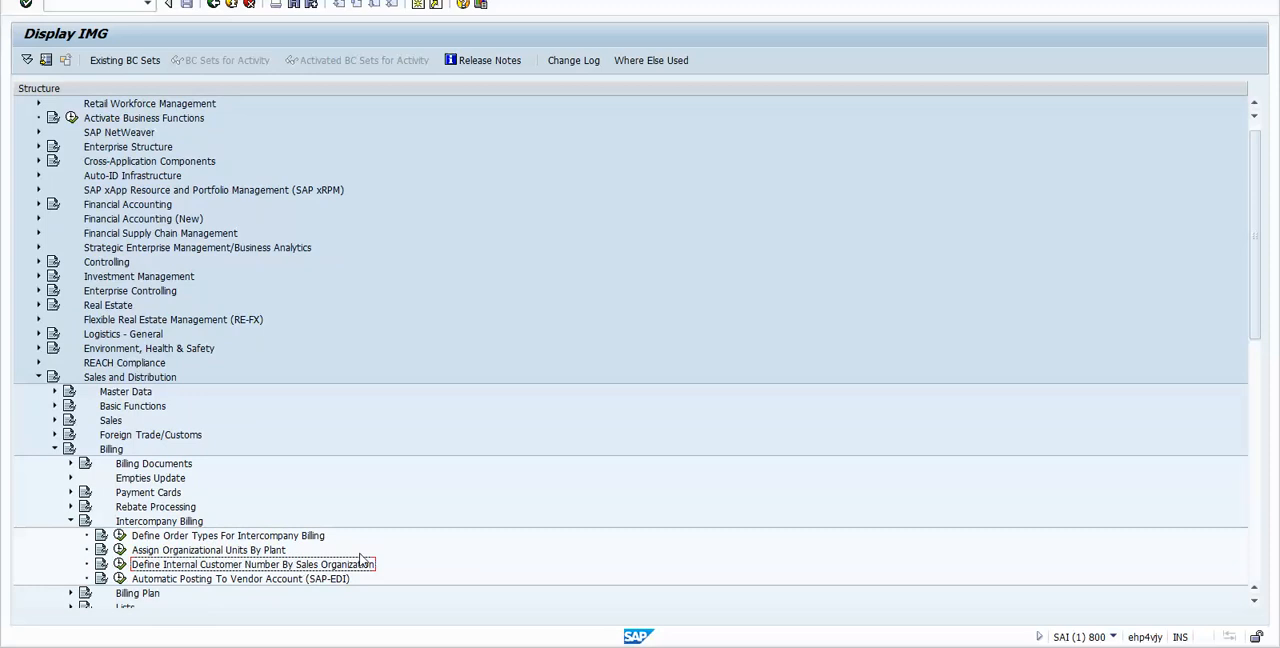
pyautogui.click(120, 566)
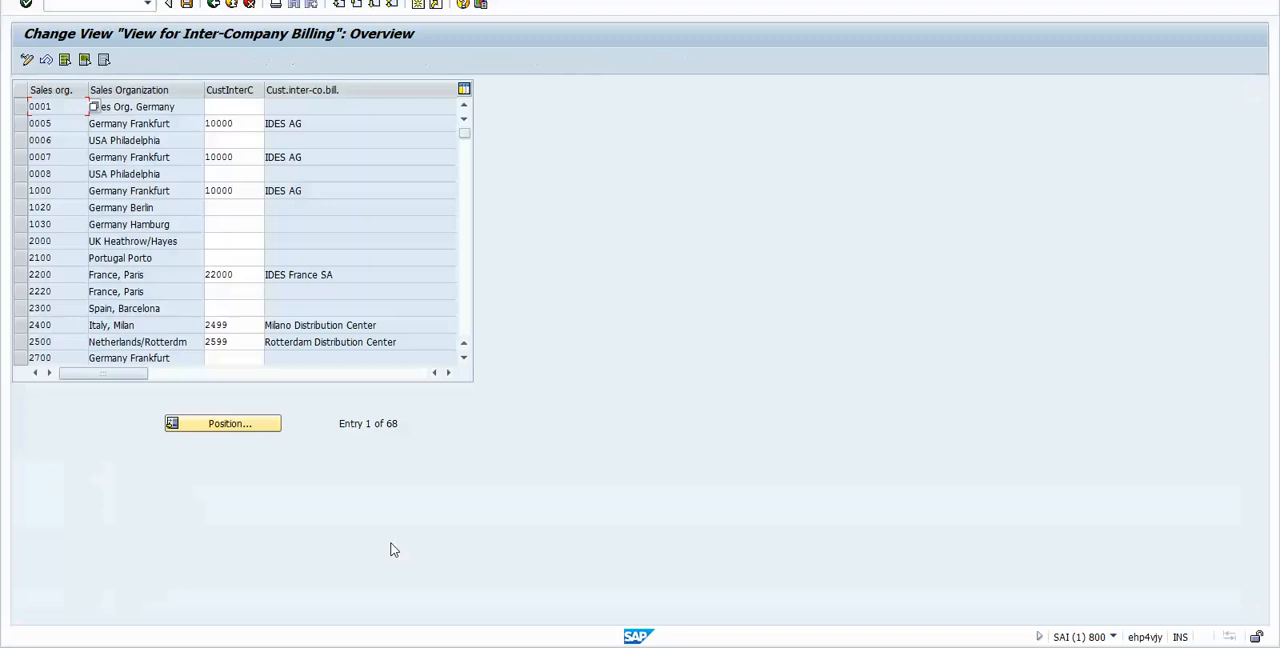
# Step: Position the inter-company billing list on sales organization ABCD and check its assigned internal customer number
pyautogui.hotkey('ctrl', 'f')
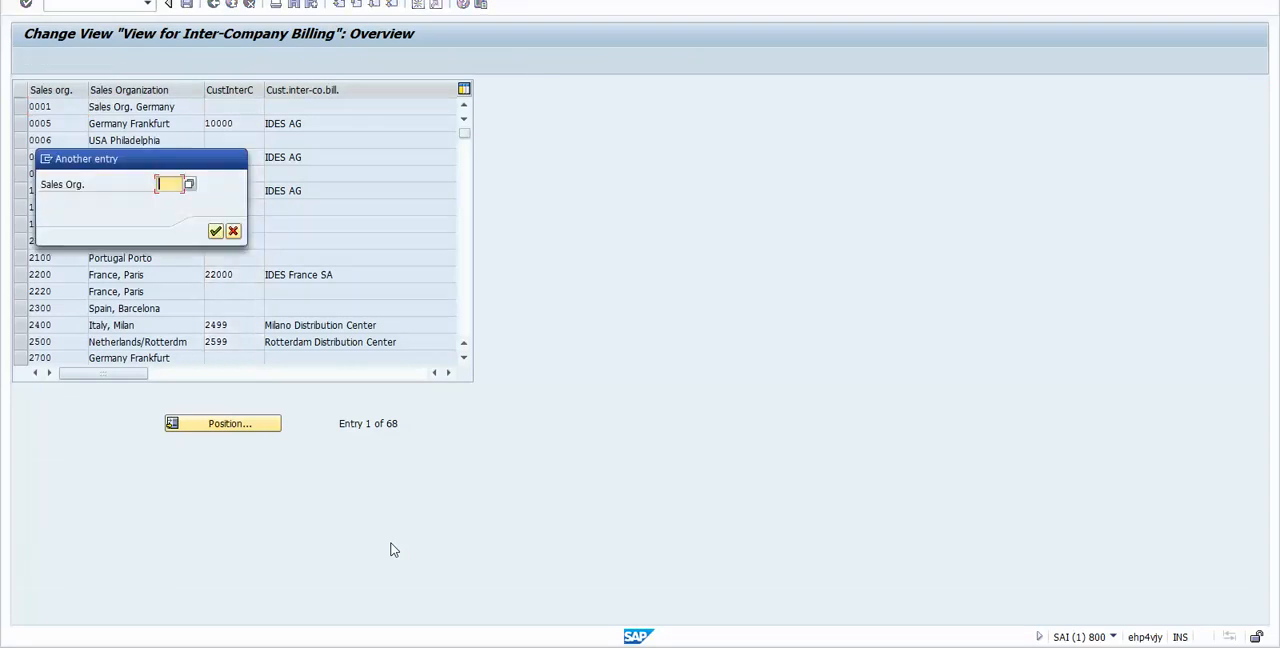
pyautogui.write('ABCD')
pyautogui.press('Return')
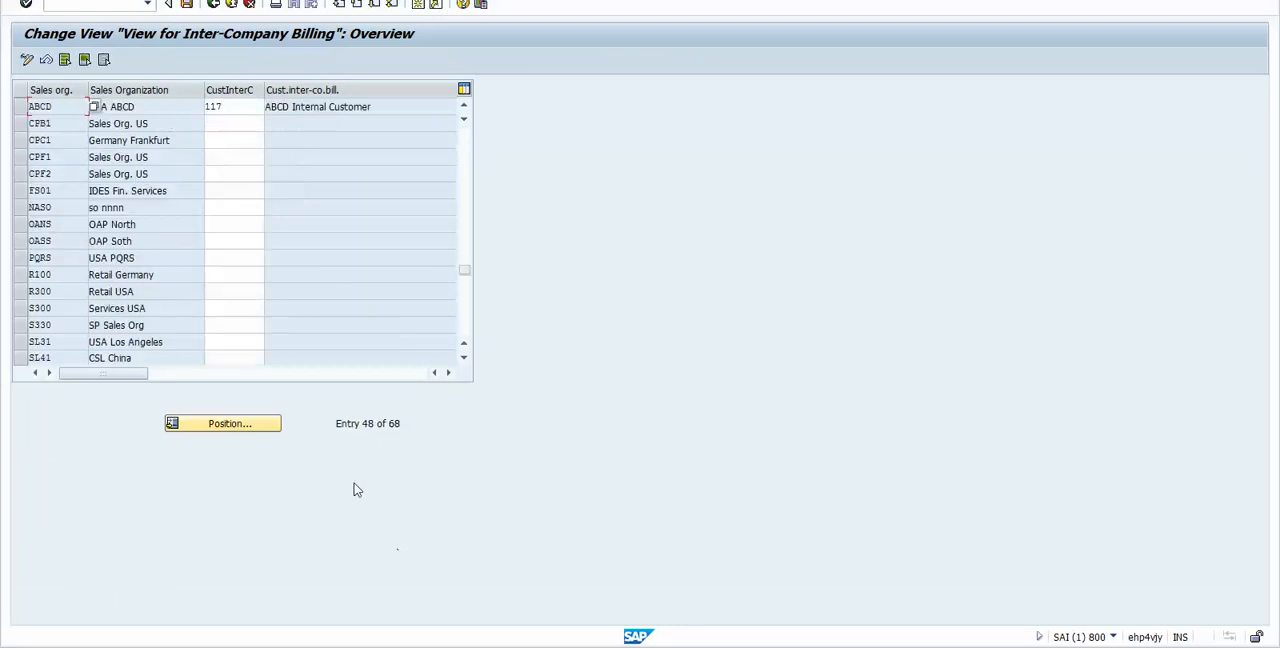
pyautogui.doubleClick(43, 108)
pyautogui.click(233, 107)
pyautogui.moveTo(223, 107); pyautogui.dragTo(205, 107)
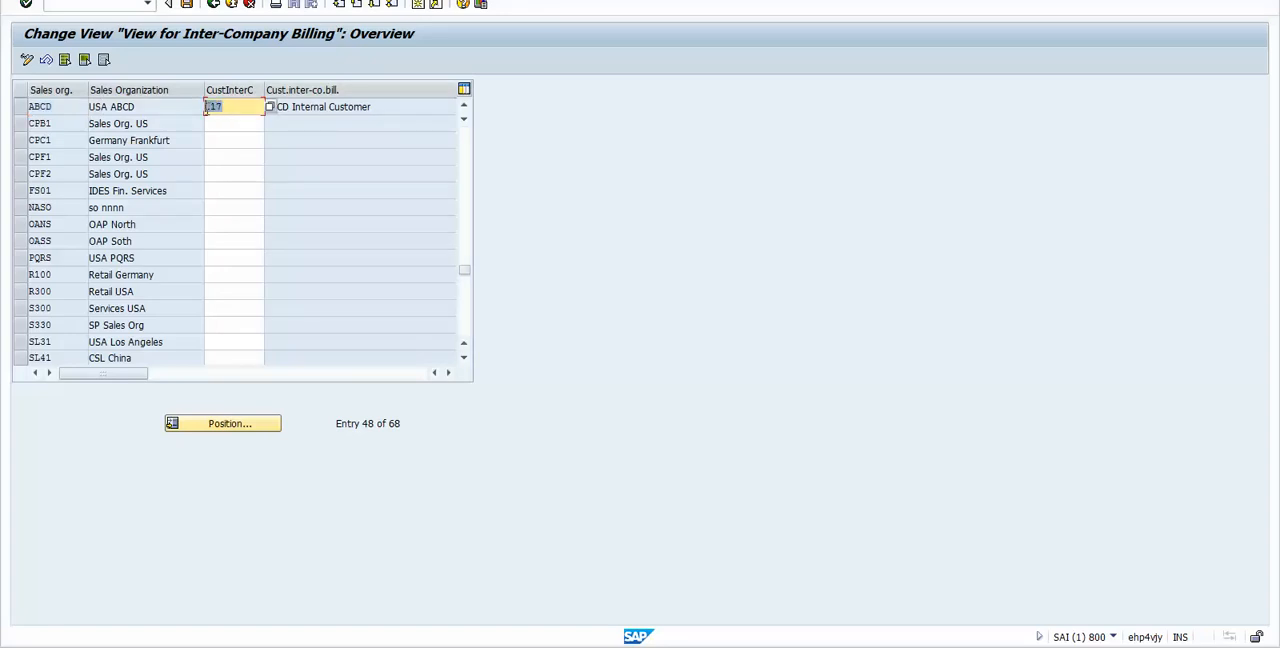
pyautogui.click(229, 104)
# Step: Switch to the Excel notes and review the listed setup steps, highlighting step 5 on maintaining price conditions PI01 and PR00
pyautogui.hotkey('alt', 'Tab')
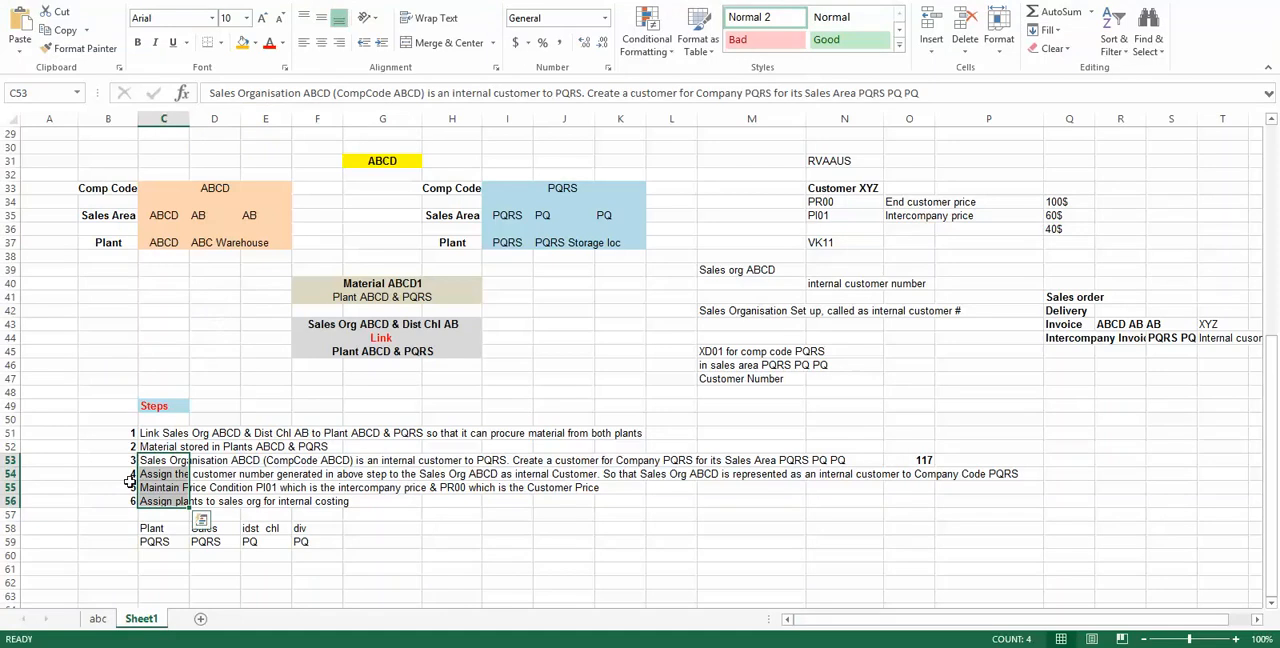
pyautogui.moveTo(146, 466); pyautogui.dragTo(157, 474)
pyautogui.click(154, 487)
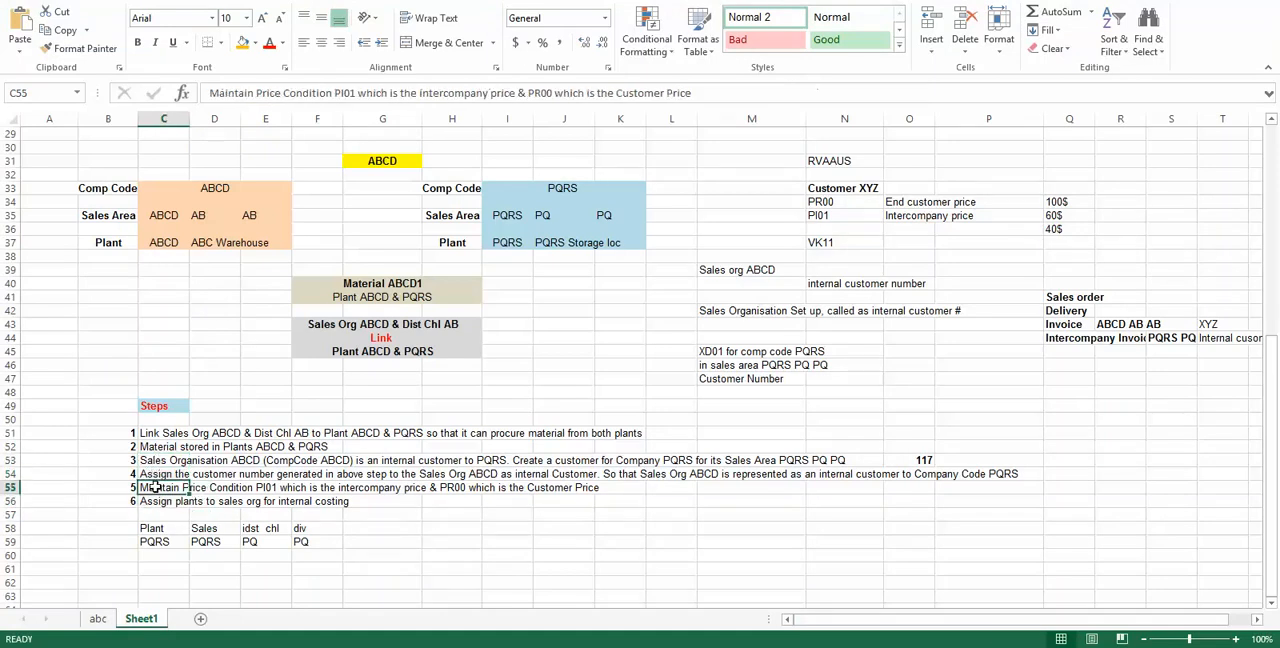
pyautogui.click(11, 487)
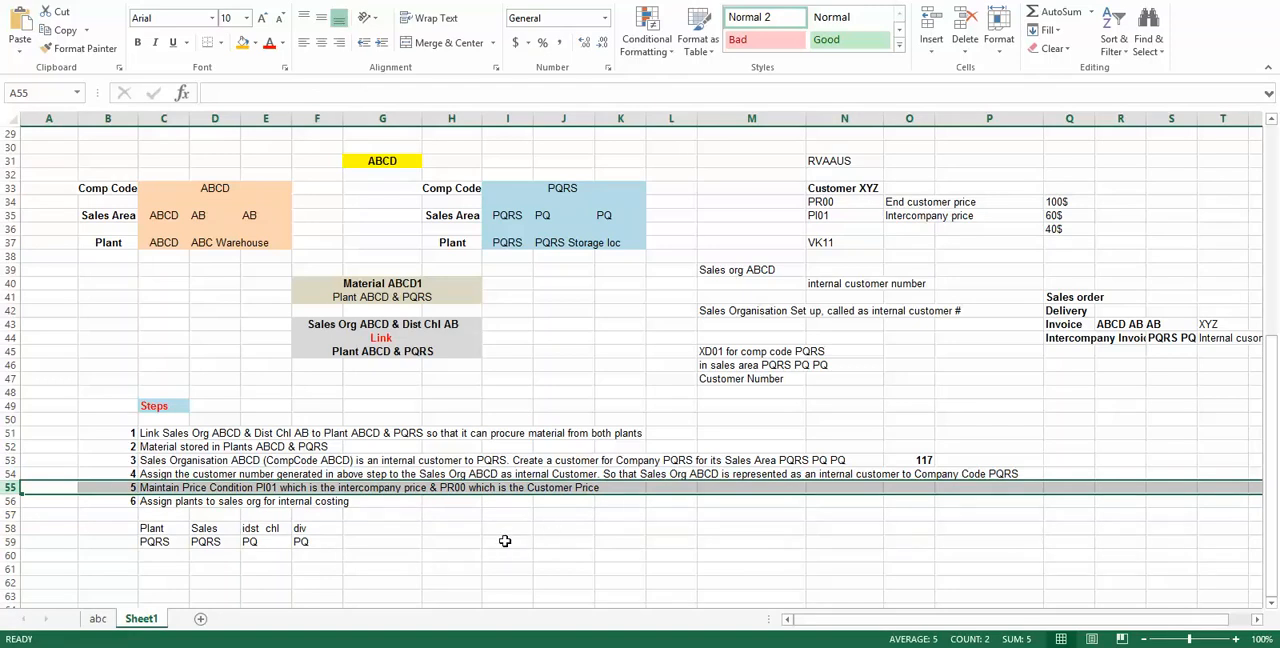
# Step: Enter the heading "Pricing Procedures" in cell H58 and the procedure RVAAUS in H59 beneath it
pyautogui.click(467, 530)
pyautogui.write('Prcing')
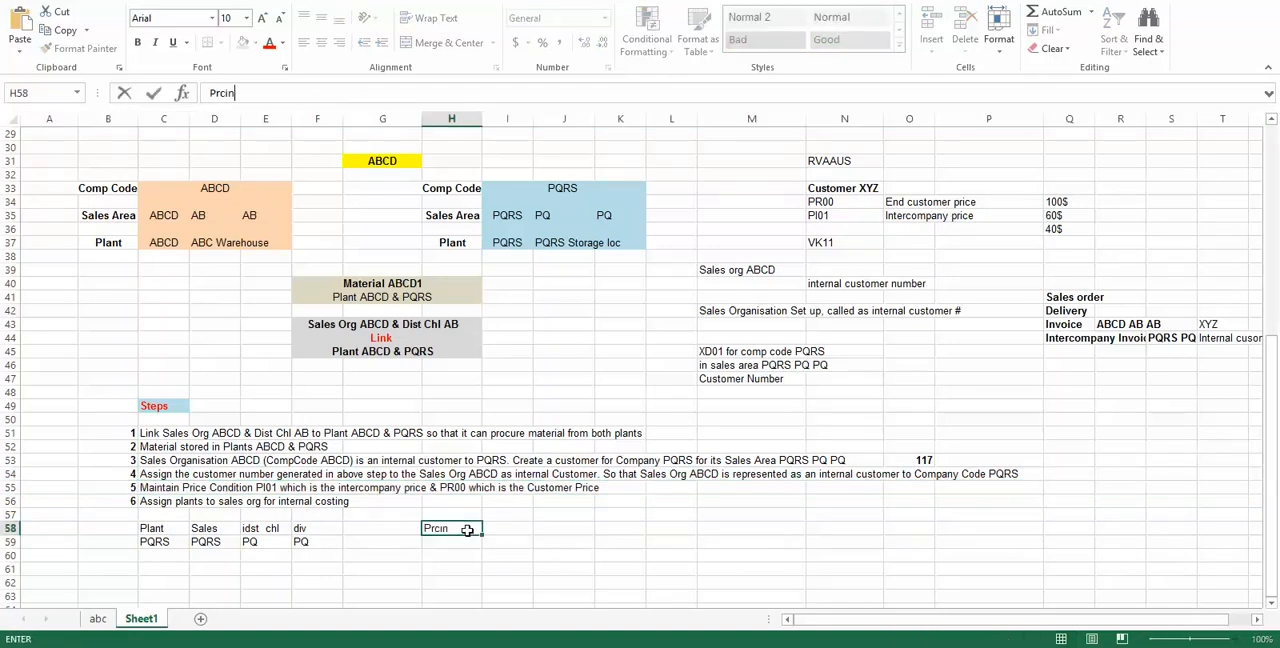
pyautogui.press('BackSpace')
pyautogui.press('BackSpace')
pyautogui.press('BackSpace')
pyautogui.press('BackSpace')
pyautogui.write('icing Procedures')
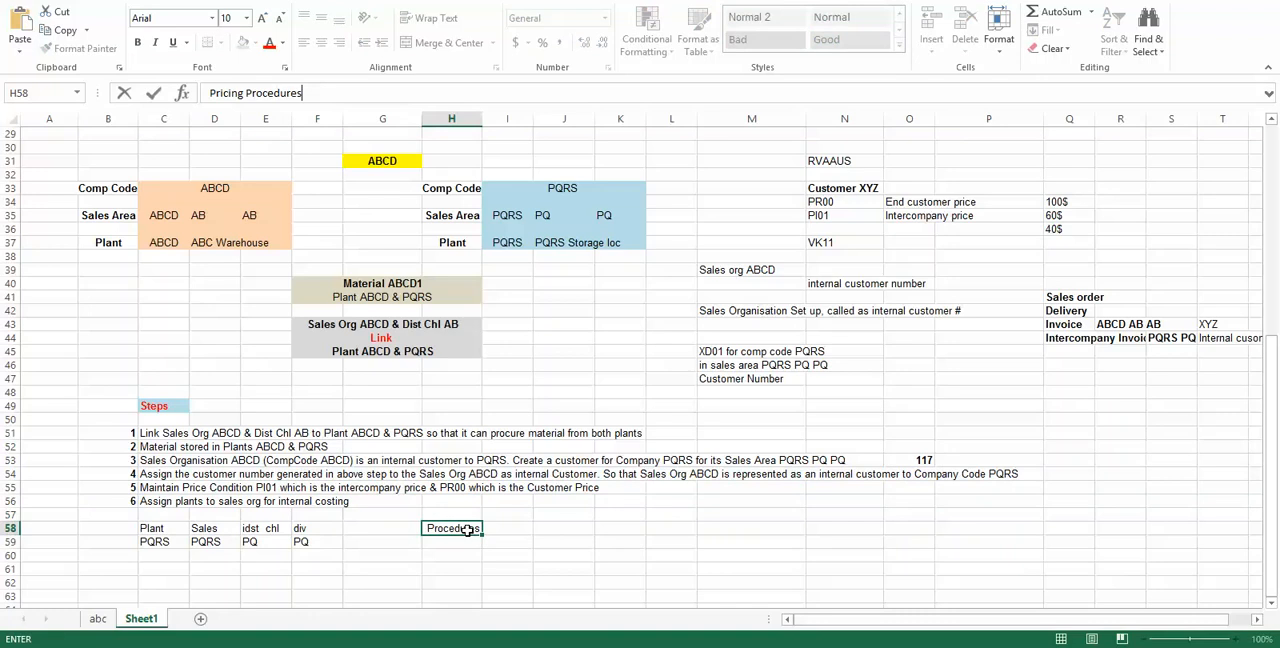
pyautogui.press('Return')
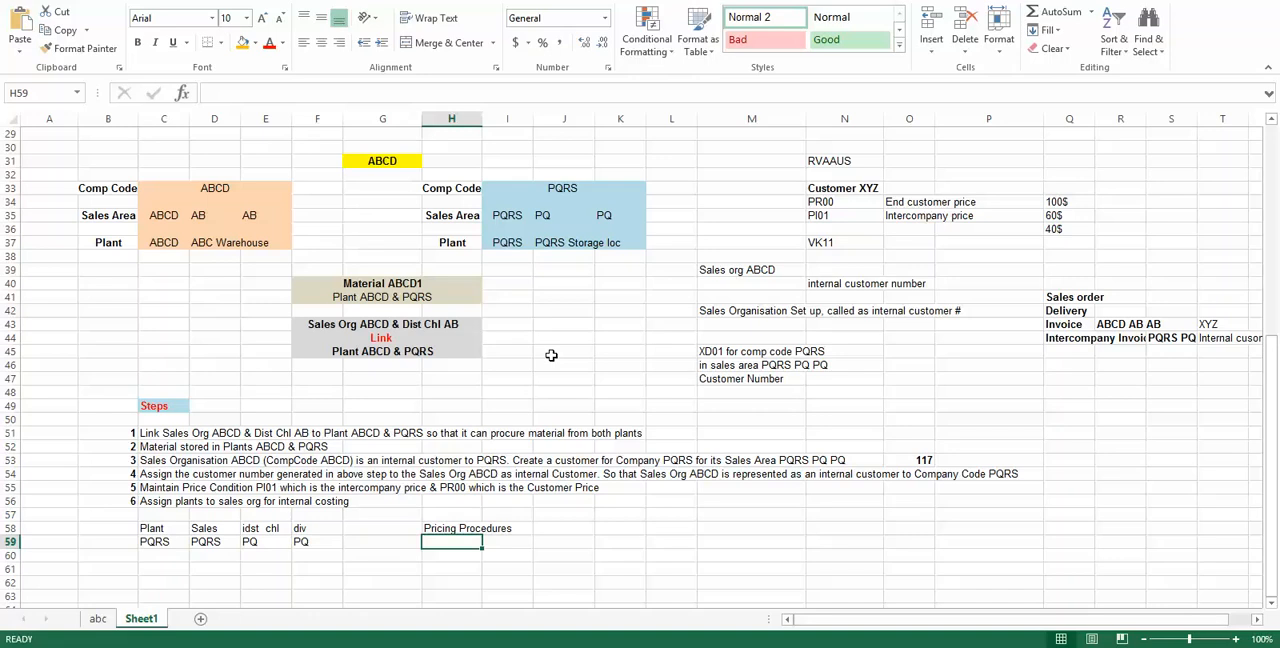
pyautogui.write('RVAAUS')
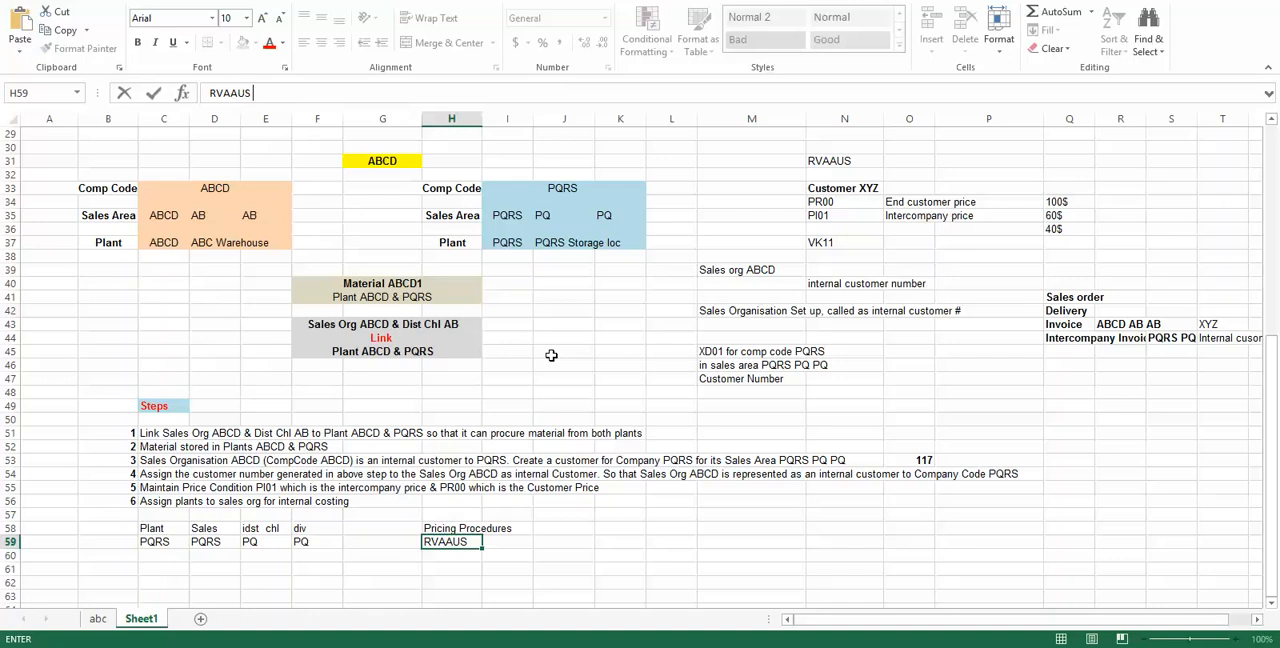
pyautogui.press('Return')
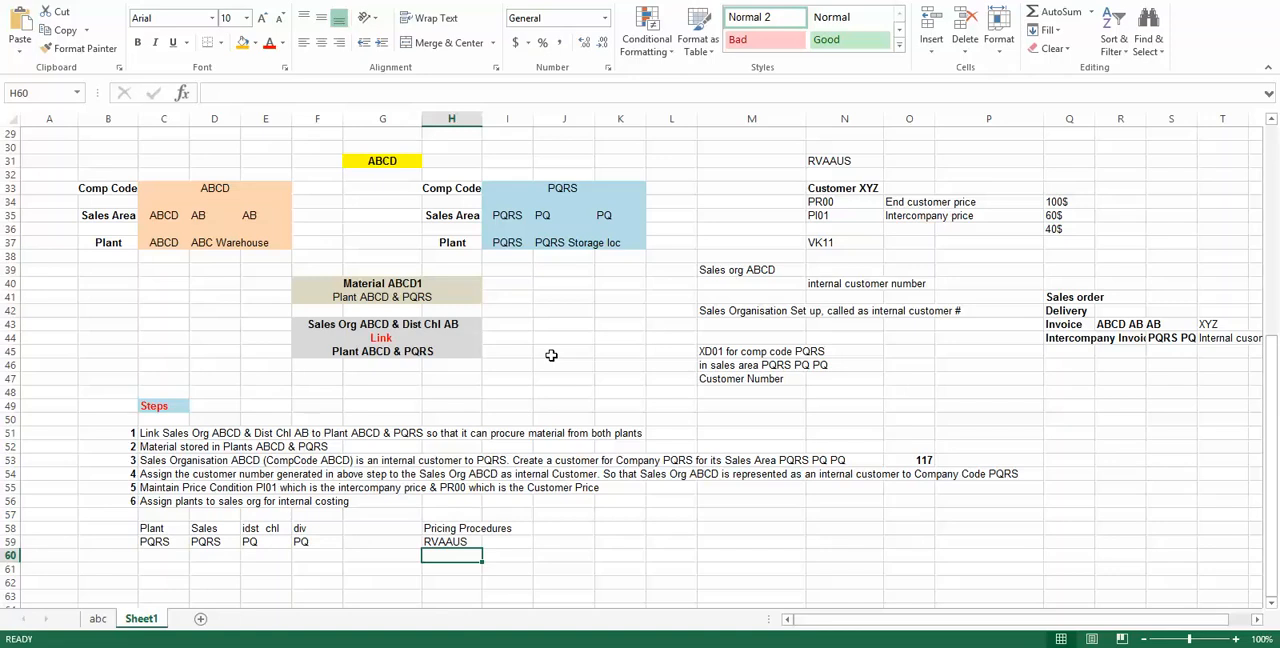
# Step: Add condition type PR00 in cell I60 with the description "Price end customer" beside it
pyautogui.press('Right')
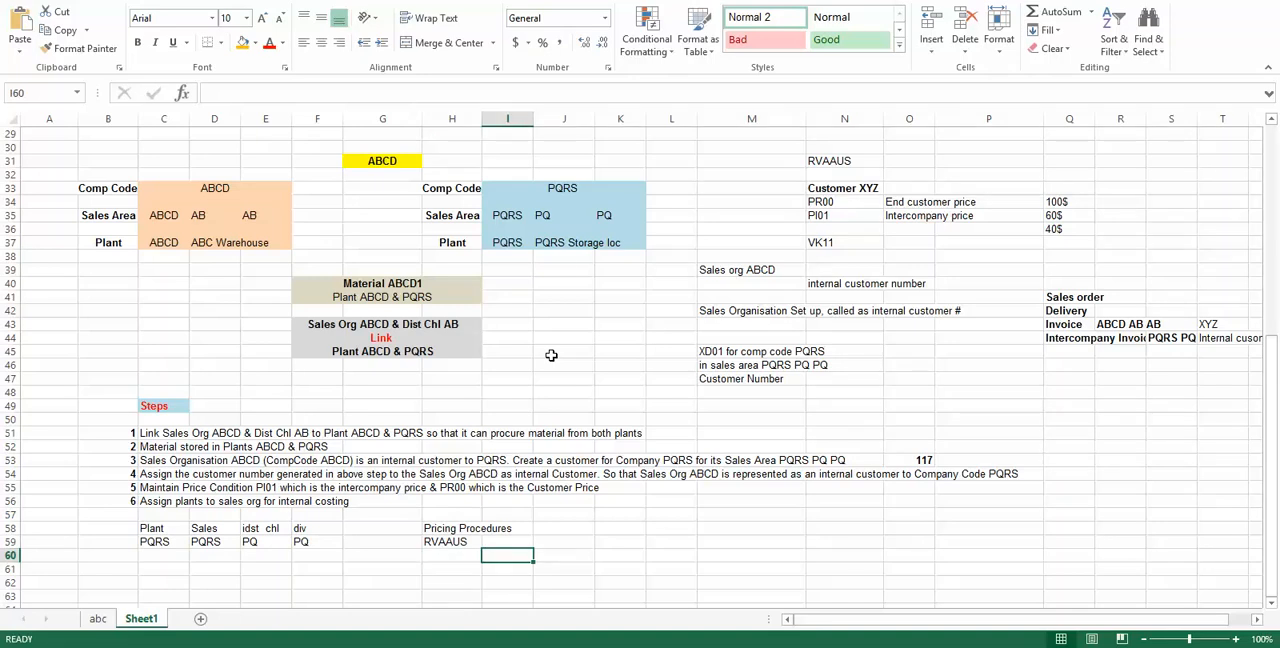
pyautogui.write('PR00')
pyautogui.press('Tab')
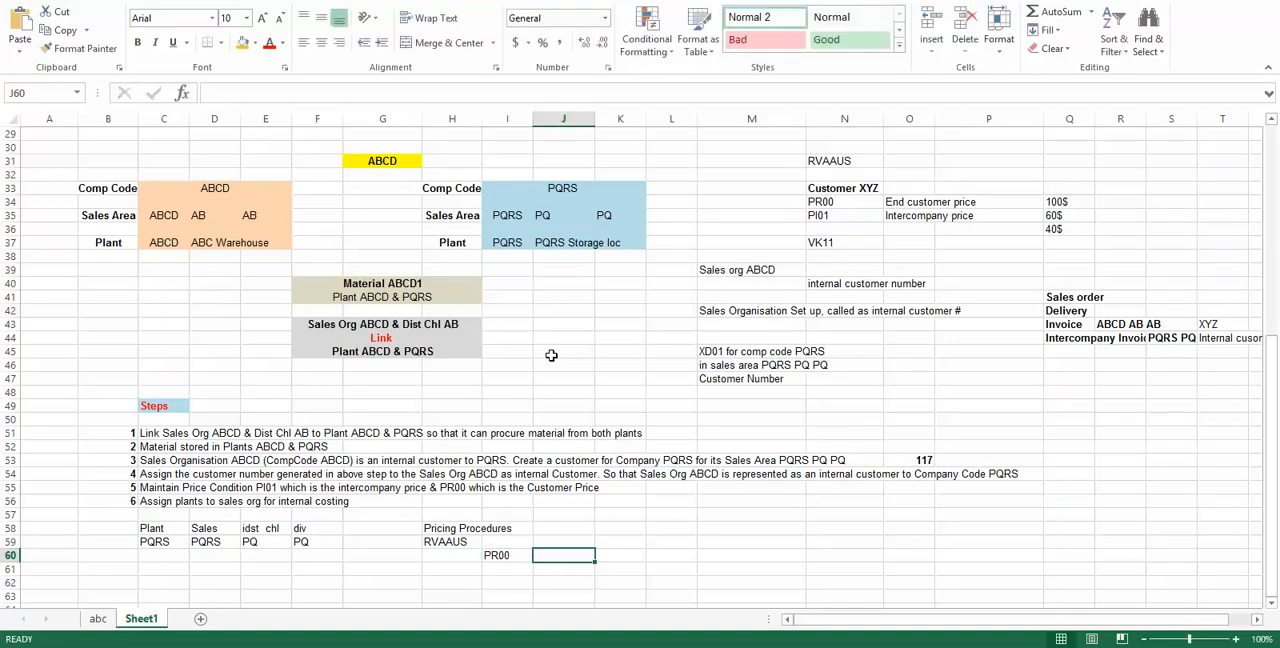
pyautogui.write('Price')
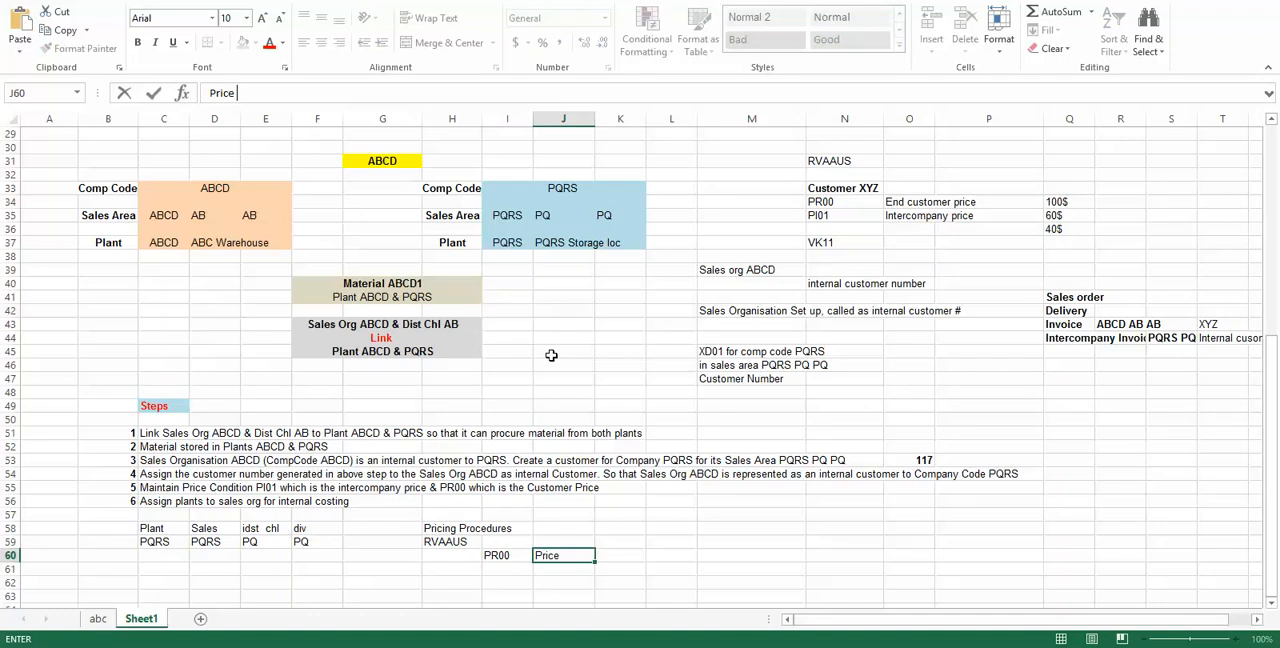
pyautogui.write(' end custo')
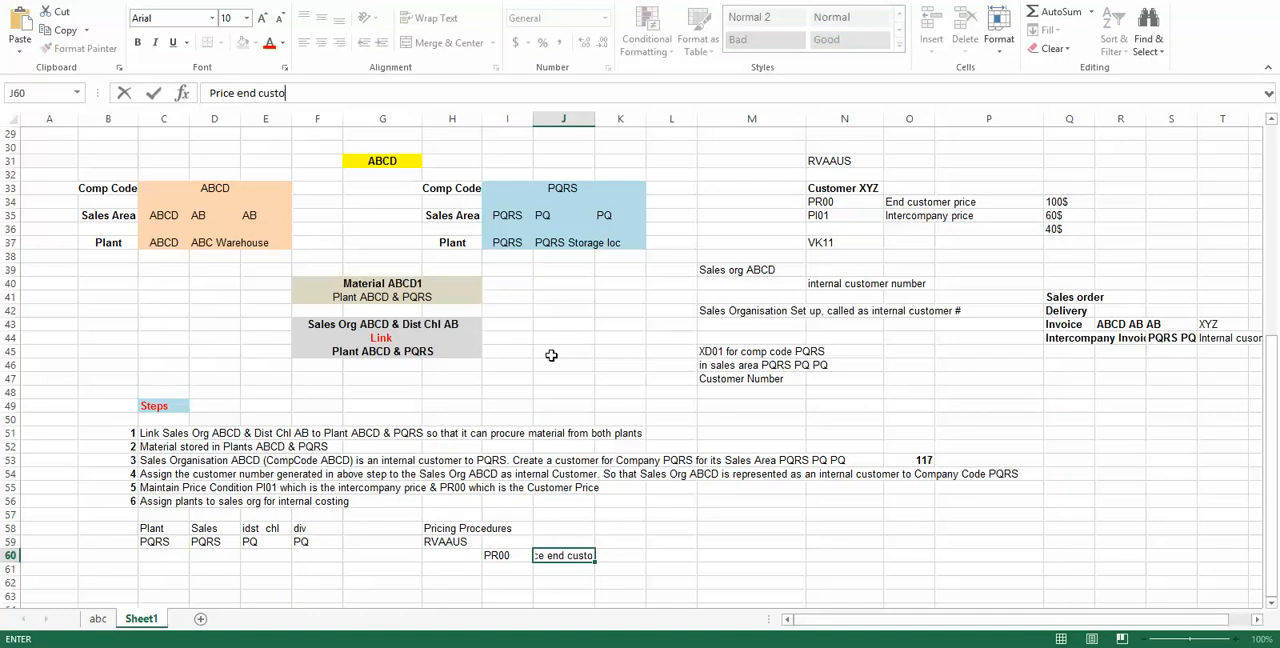
pyautogui.write('mer')
pyautogui.press('Return')
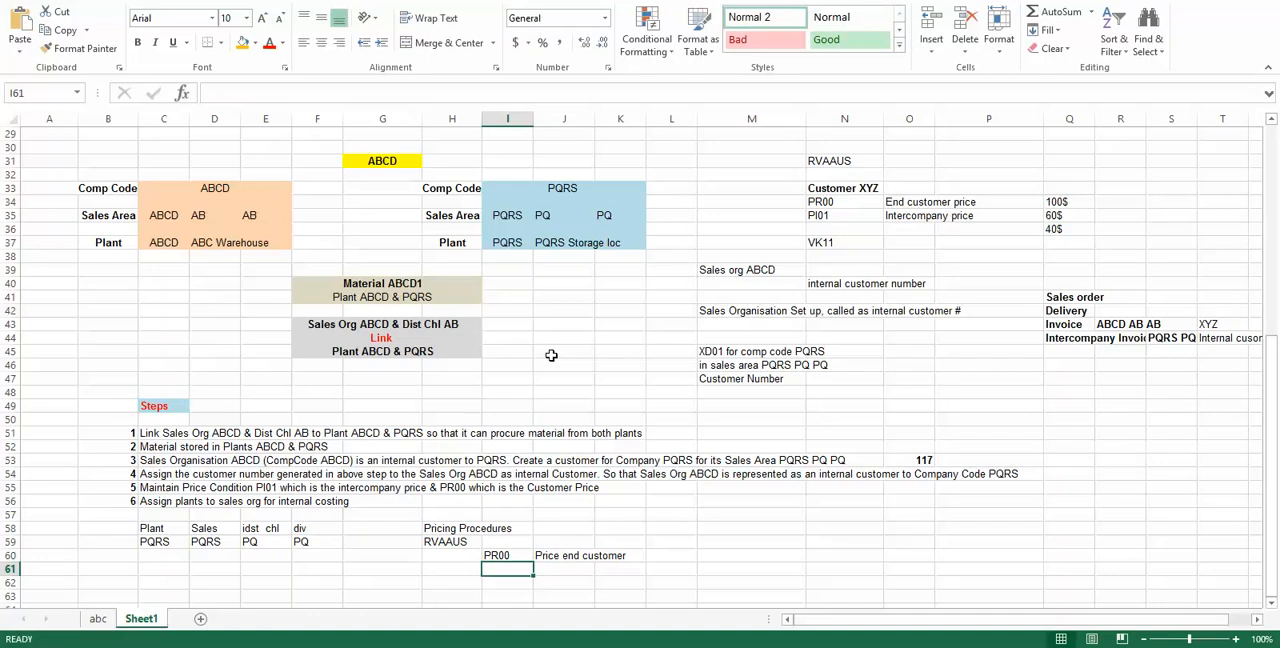
# Step: Add condition type PI01 in cell I61 with the description "Intercompany" beside it
pyautogui.write('PI01')
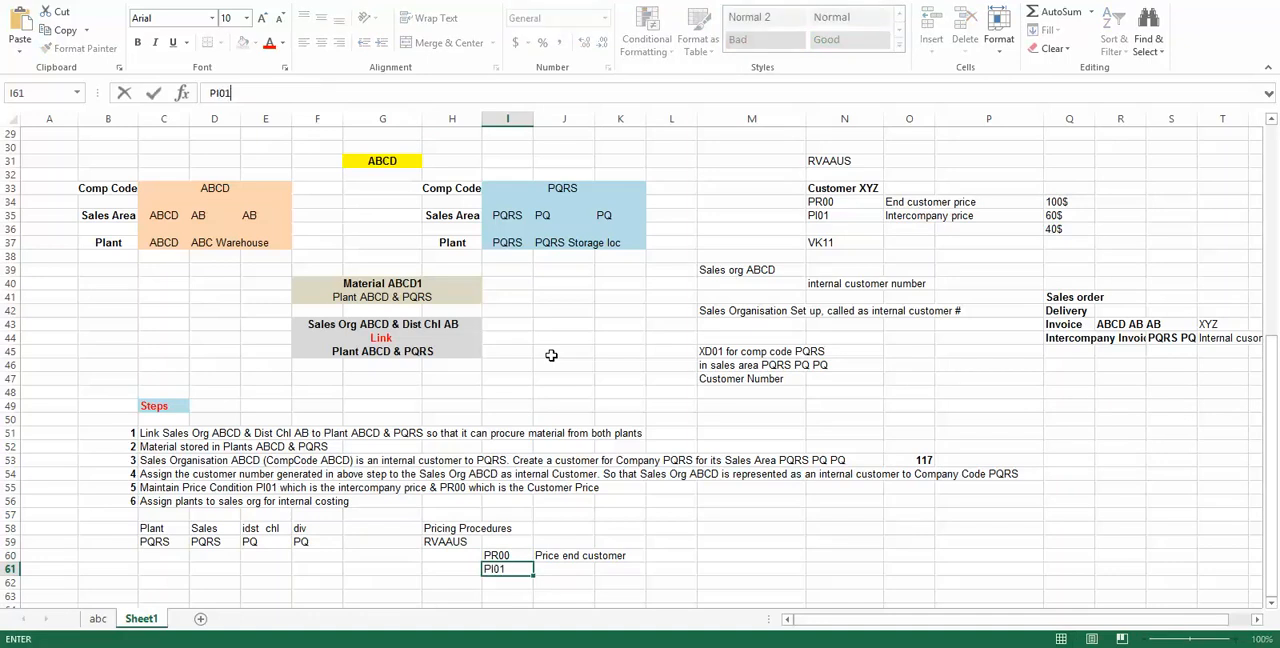
pyautogui.press('Tab')
pyautogui.write('Intercompany')
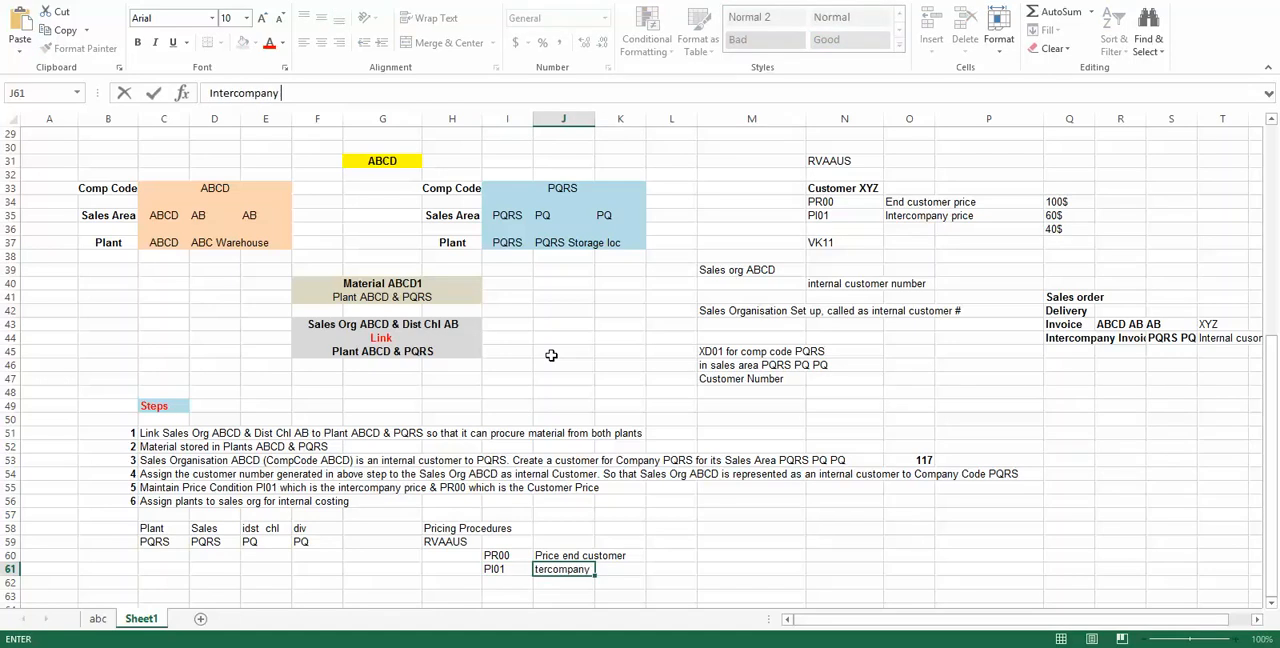
pyautogui.press('Return')
# Step: Compare the PR00 and PI01 entries in the notes and relate them to the Customer XYZ pricing block
pyautogui.click(487, 555)
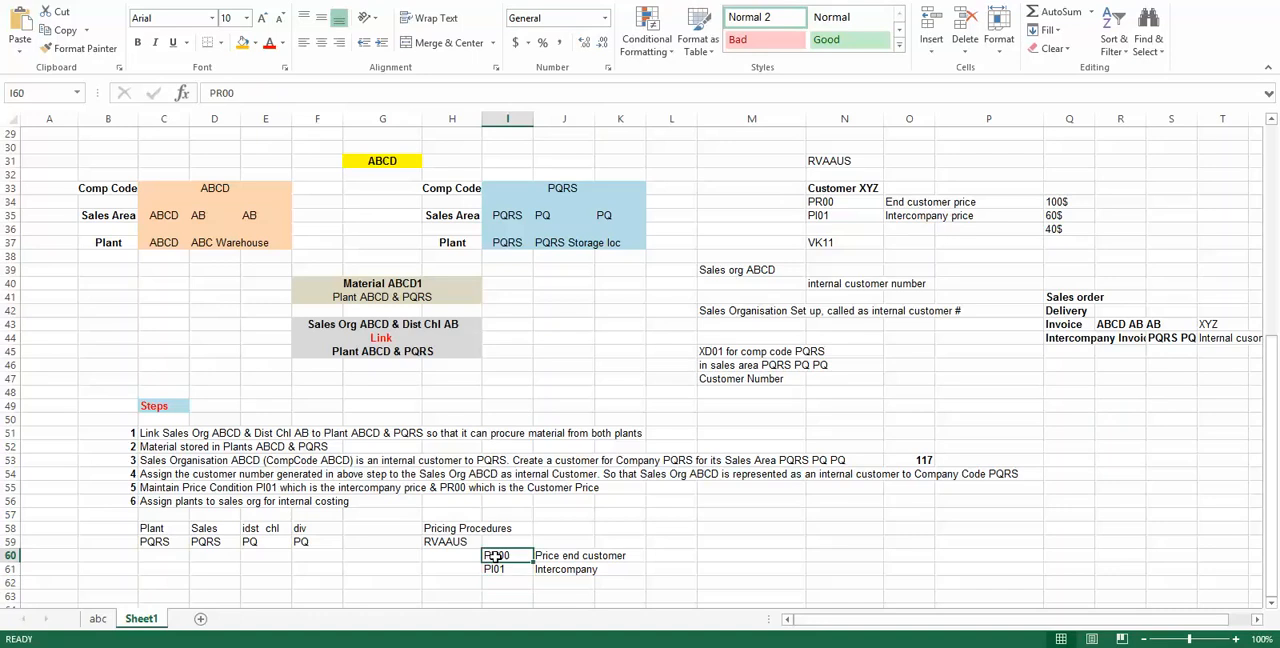
pyautogui.click(494, 569)
pyautogui.click(509, 555)
pyautogui.click(503, 568)
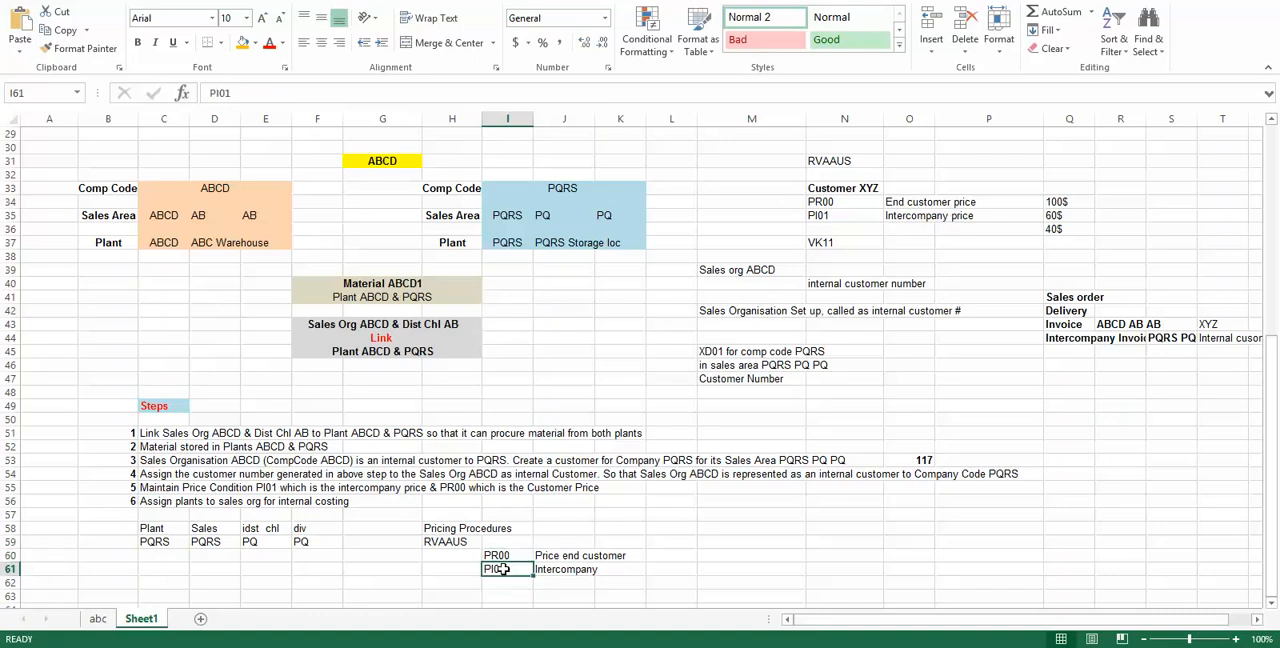
pyautogui.click(509, 555)
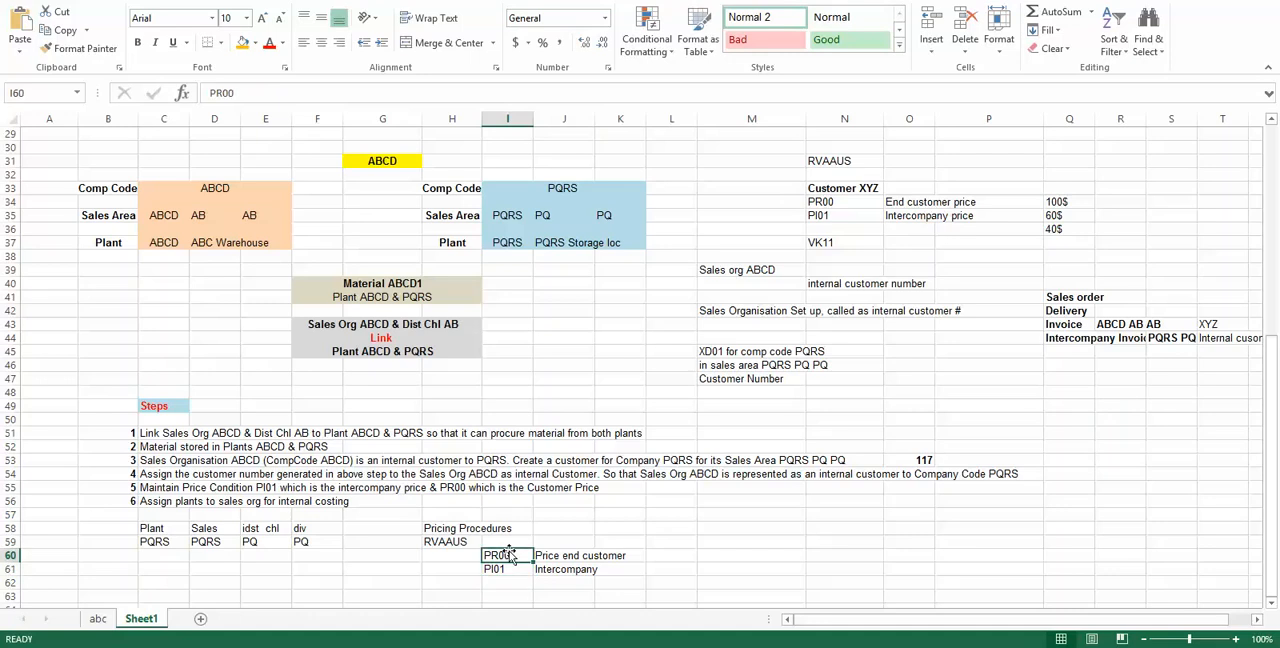
pyautogui.click(822, 190)
pyautogui.click(500, 555)
# Step: Switch back to SAP and open the Display Condition Records transaction in a new session
pyautogui.hotkey('alt', 'Tab')
pyautogui.press('Return')
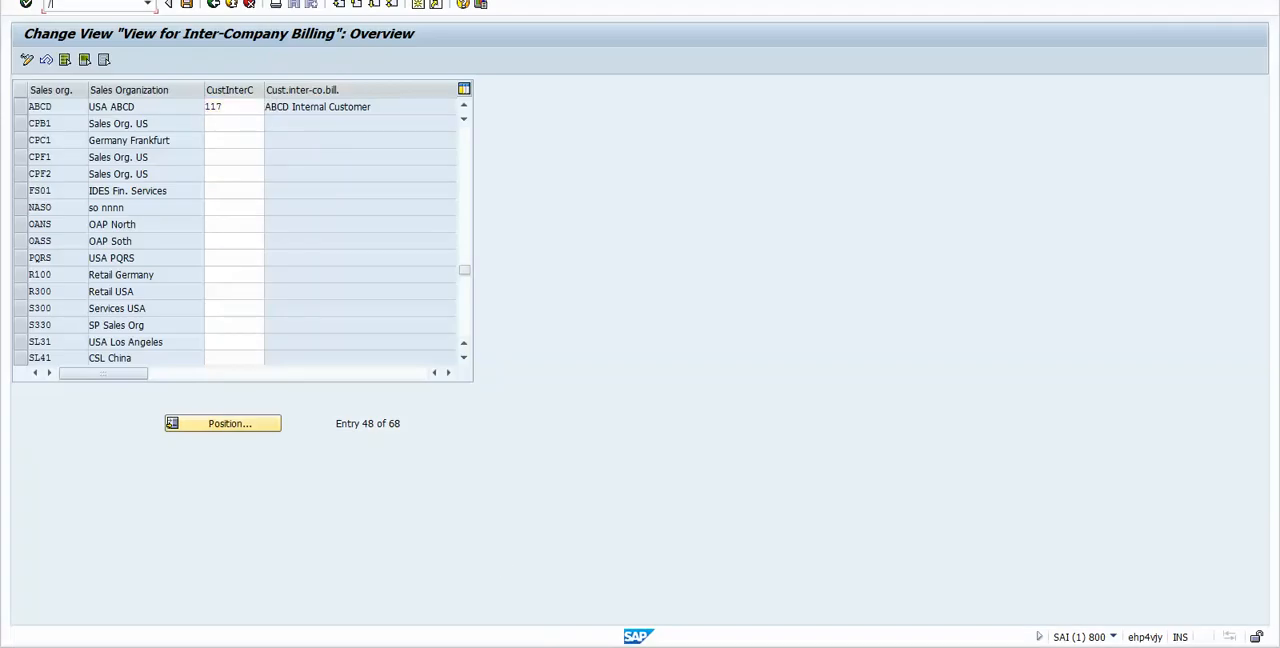
pyautogui.write('/ovk11')
pyautogui.press('Return')
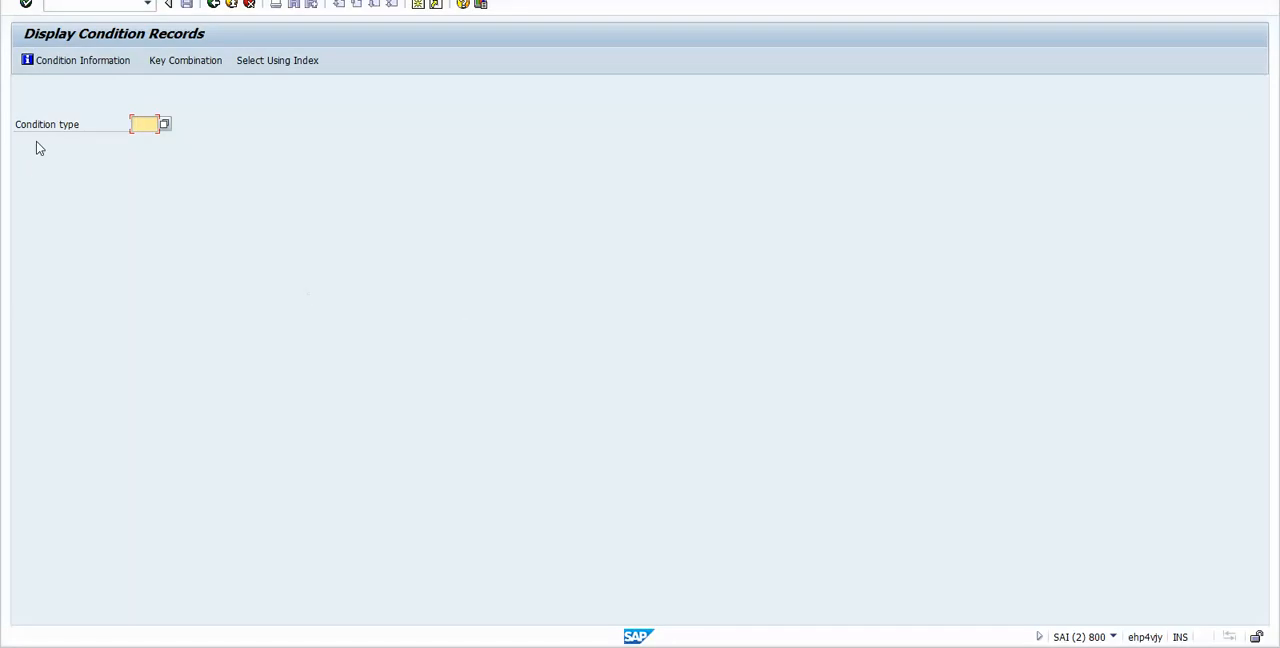
# Step: Choose condition type PR00 with the key combination Material with release status
pyautogui.write('PR00')
pyautogui.press('Return')
pyautogui.press('Return')
pyautogui.click(189, 254)
pyautogui.click(399, 285)
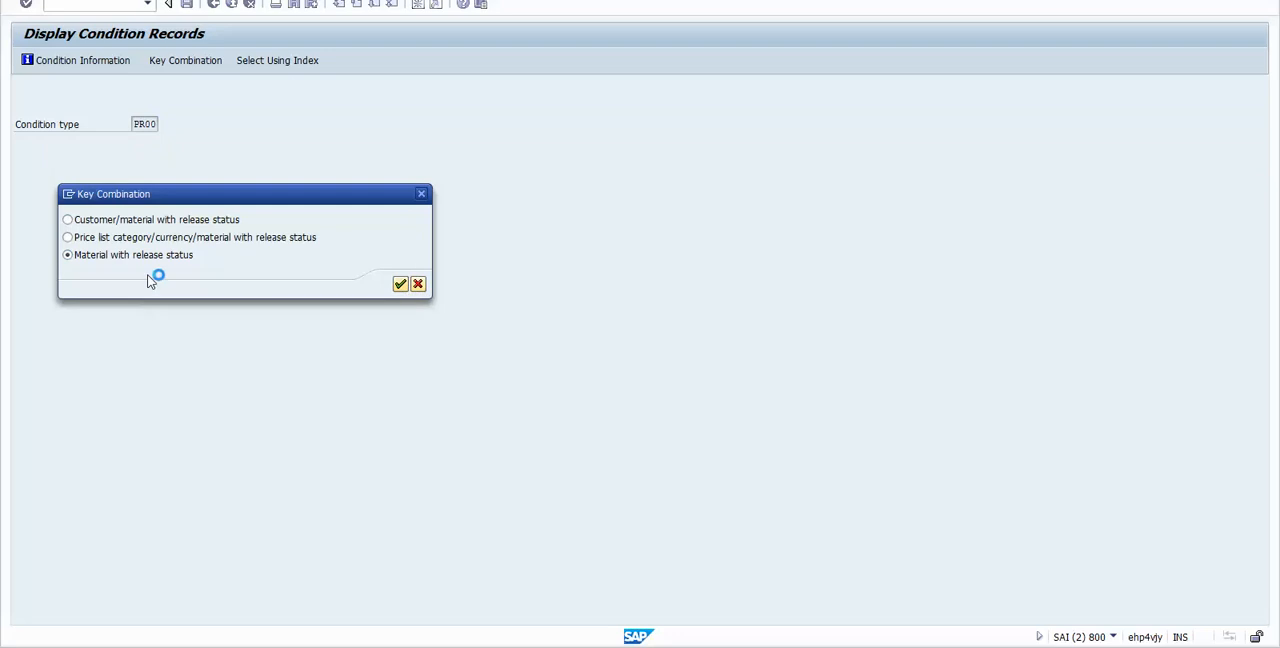
# Step: Display the PR00 records for sales organization ABCD, distribution channel AB and material ABCD1
pyautogui.write('ABCD')
pyautogui.click(213, 104)
pyautogui.write('AB')
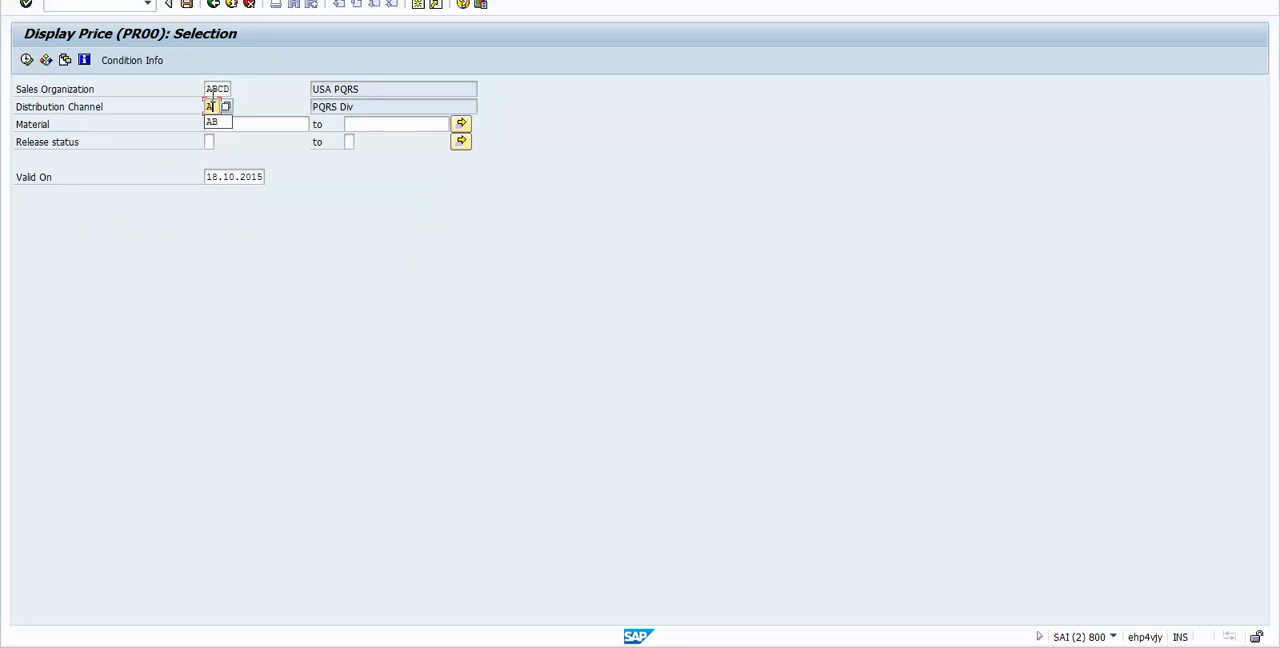
pyautogui.press('Tab')
pyautogui.write('ABCD1')
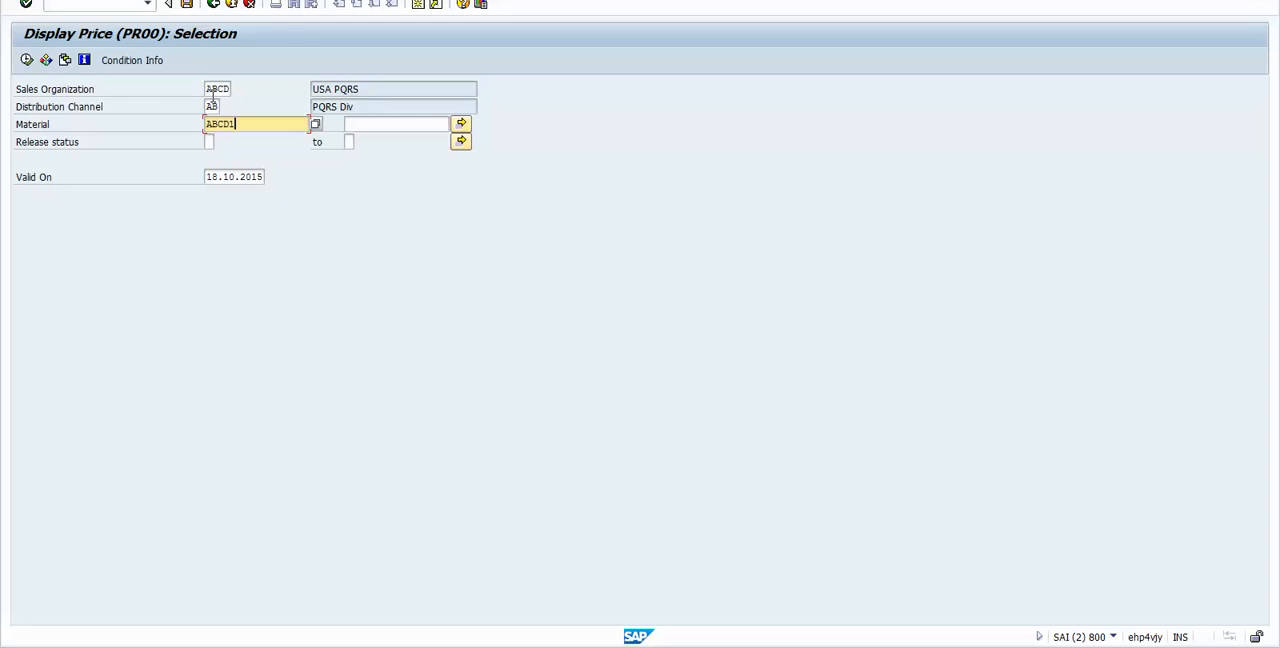
pyautogui.press('F8')
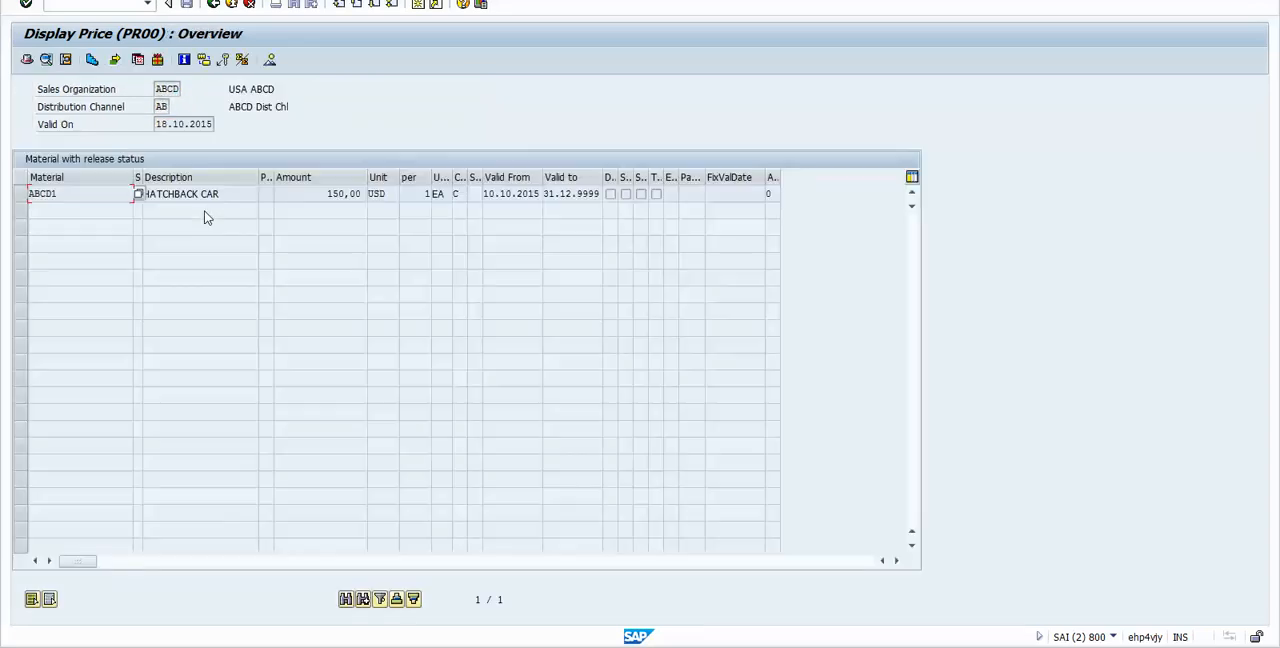
# Step: Examine the PR00 record's sales organization, distribution channel, material, amount and pricing unit
pyautogui.click(163, 90)
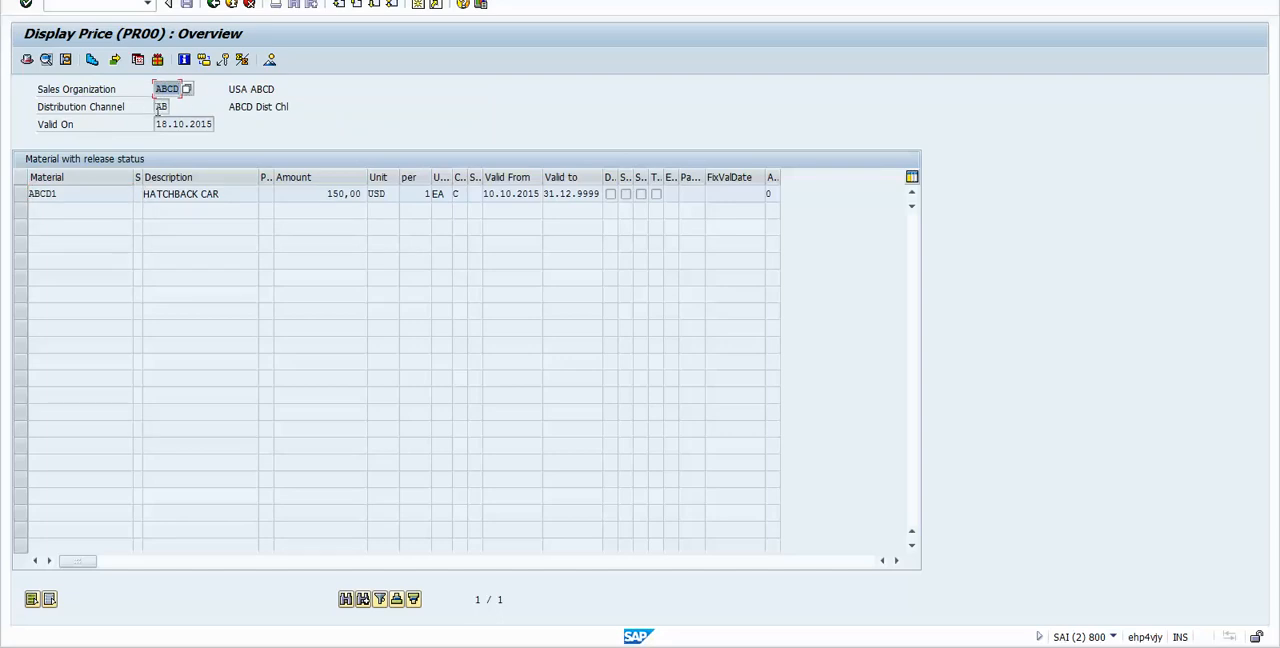
pyautogui.click(158, 110)
pyautogui.click(160, 89)
pyautogui.click(160, 106)
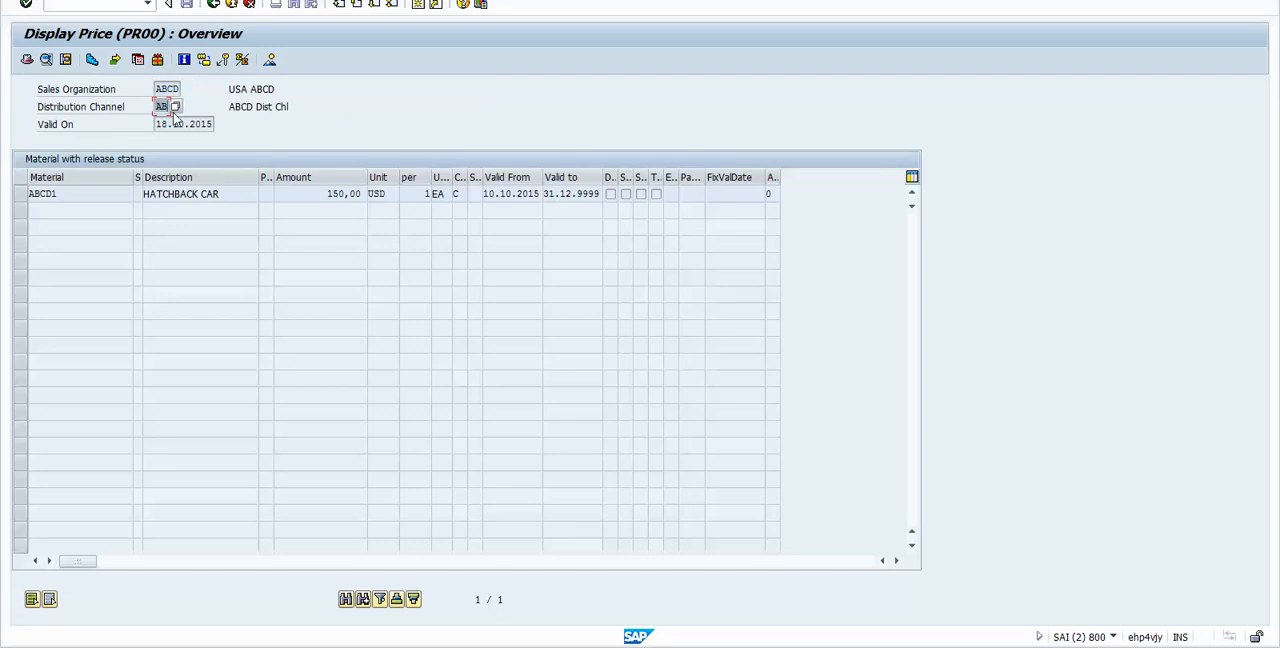
pyautogui.click(45, 193)
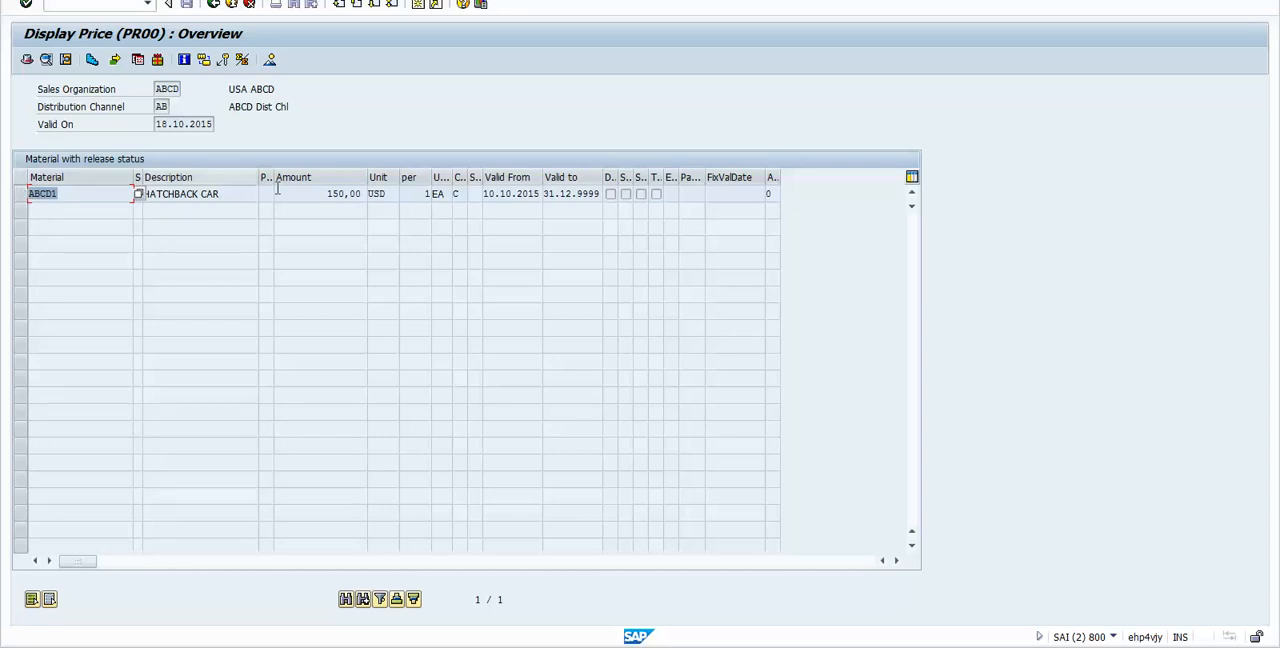
pyautogui.moveTo(310, 195); pyautogui.dragTo(411, 193)
pyautogui.click(424, 193)
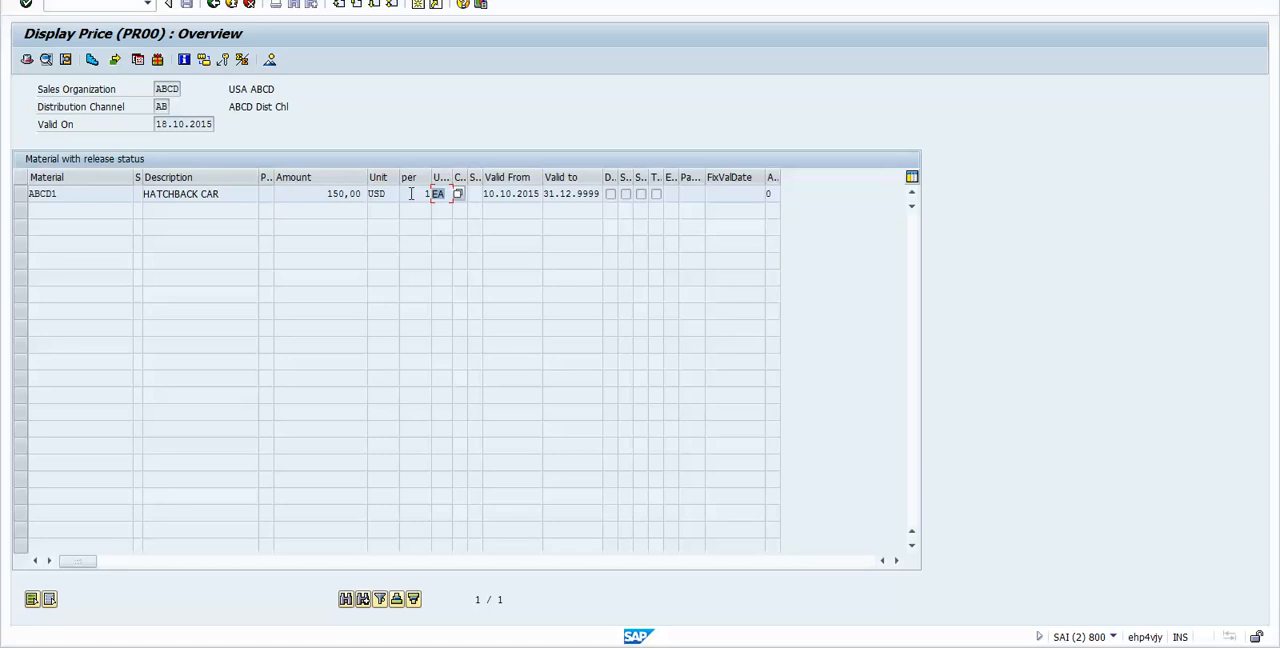
pyautogui.click(410, 193)
# Step: Return to the condition type entry and open the record selection for condition type PI01
pyautogui.click(213, 6)
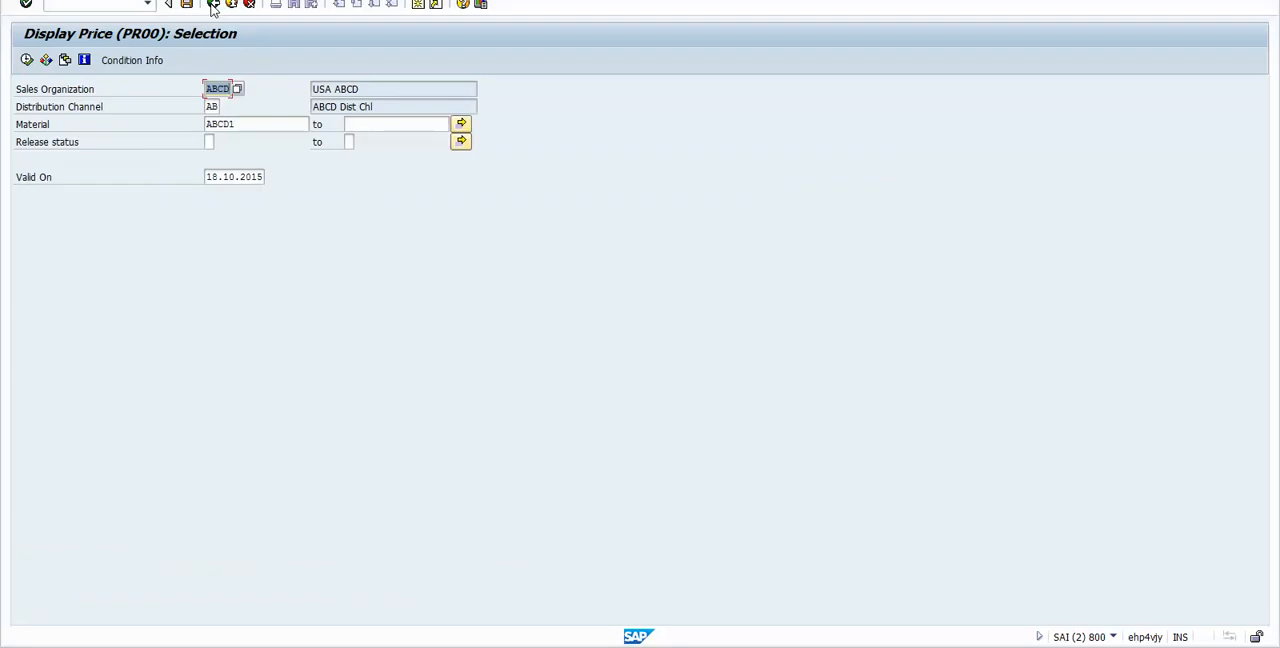
pyautogui.click(213, 6)
pyautogui.write('PI01')
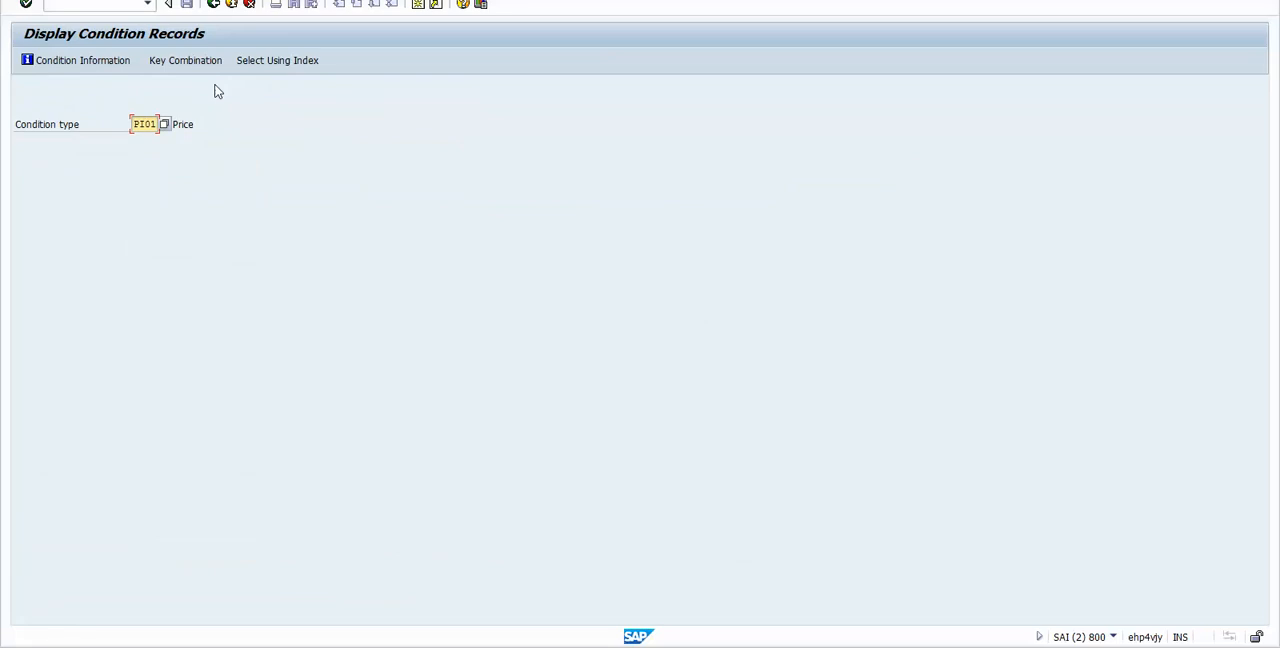
pyautogui.press('Return')
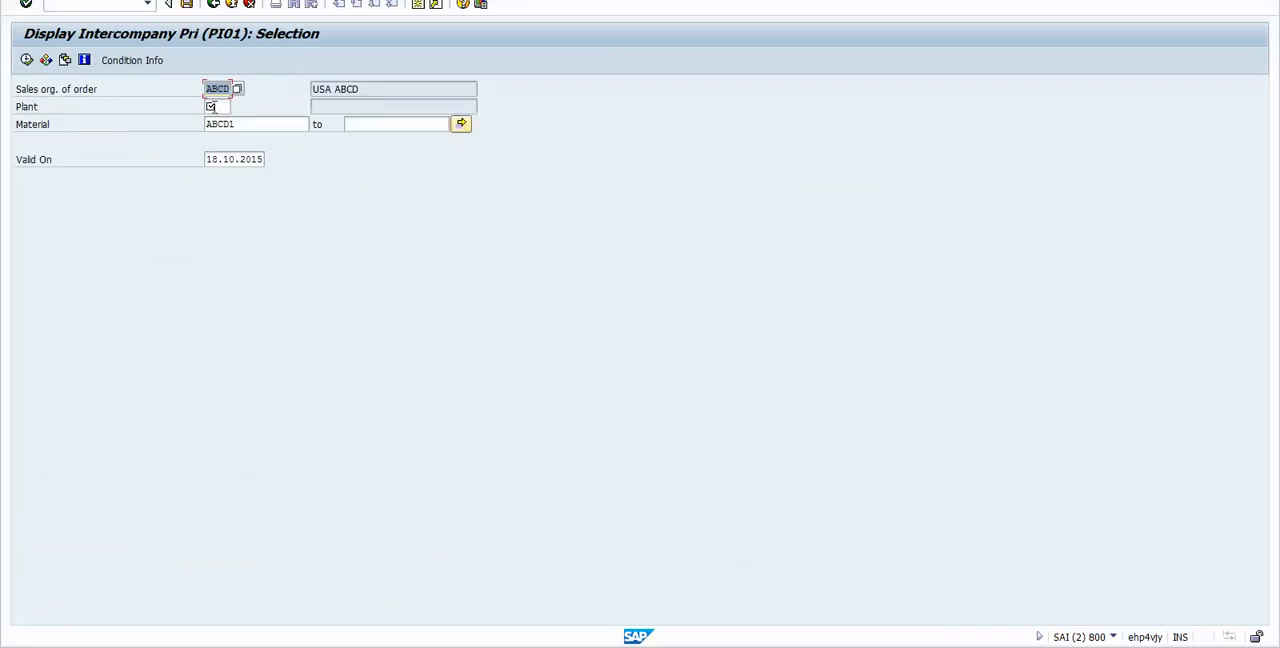
# Step: Display the PI01 intercompany price for order sales organization ABCD, plant PQRS and material ABCD1, and check its amount
pyautogui.click(213, 106)
pyautogui.moveTo(98, 88); pyautogui.dragTo(12, 90)
pyautogui.click(214, 89)
pyautogui.click(216, 106)
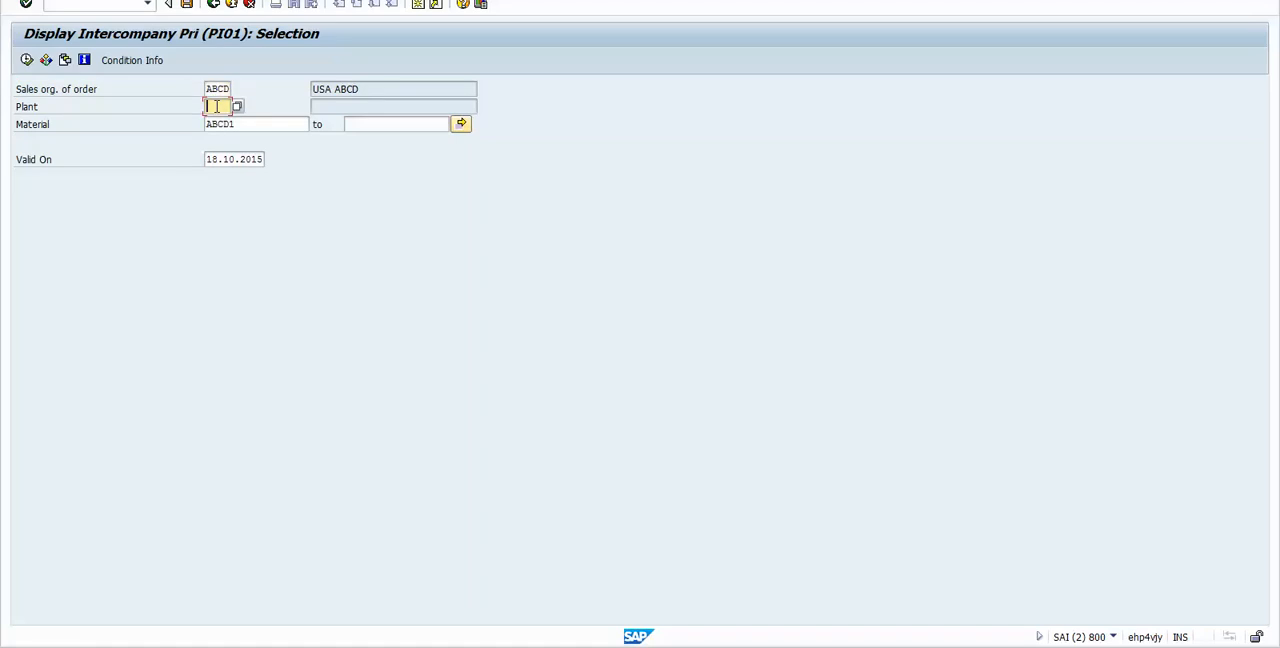
pyautogui.write('PCRS')
pyautogui.click(248, 125)
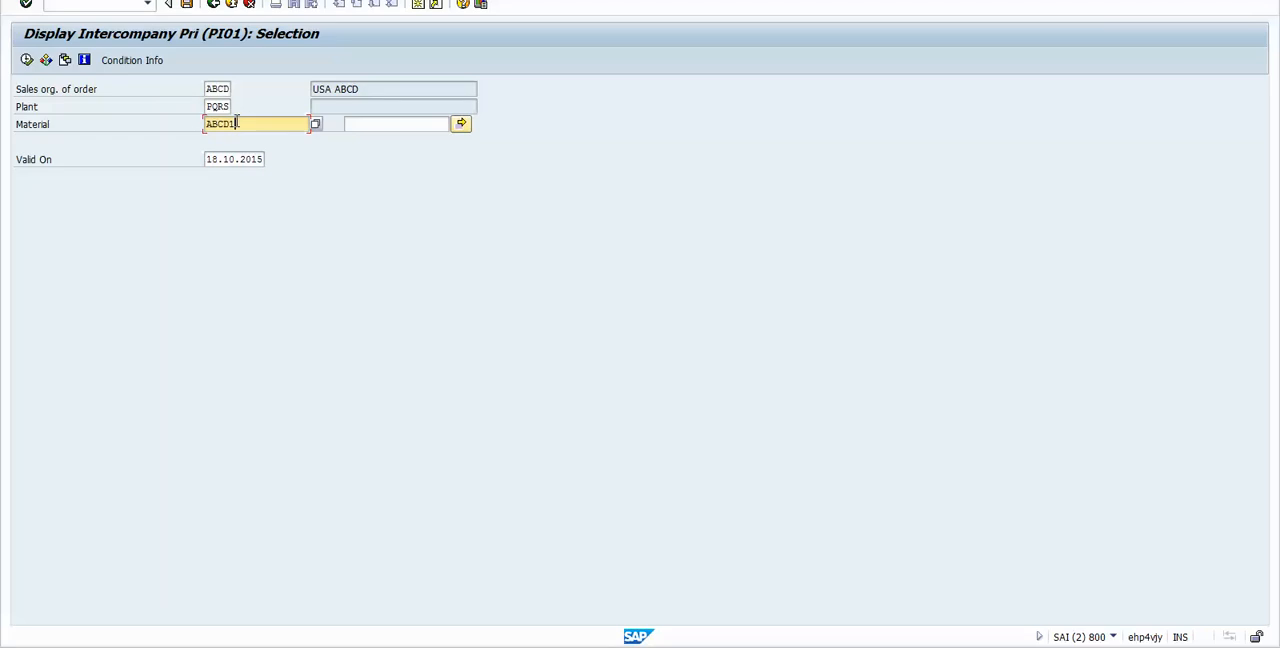
pyautogui.click(27, 60)
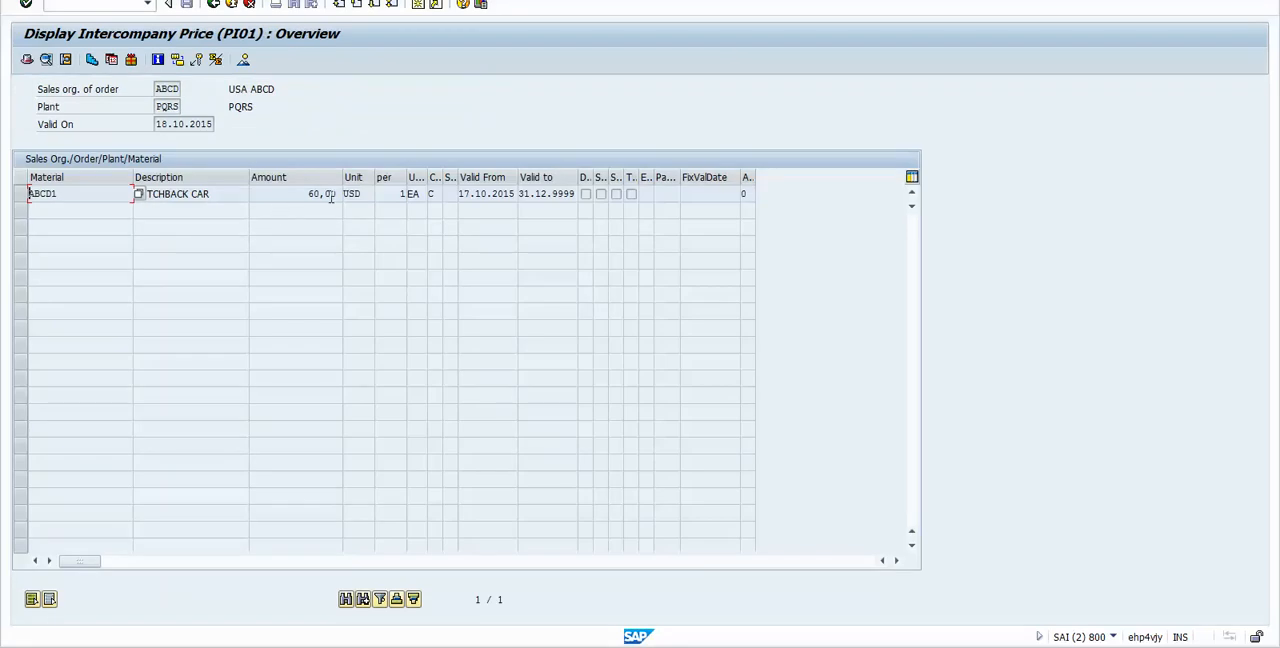
pyautogui.moveTo(306, 194); pyautogui.dragTo(357, 192)
# Step: Switch to the SAP SD 2.xlsx workbook and enter 150 USD beside the PR00 end customer price and 60 USD beside the PI01 intercompany price
pyautogui.hotkey('alt', 'Tab')
pyautogui.hotkey('alt', 'Tab')
pyautogui.hotkey('alt', 'Tab')
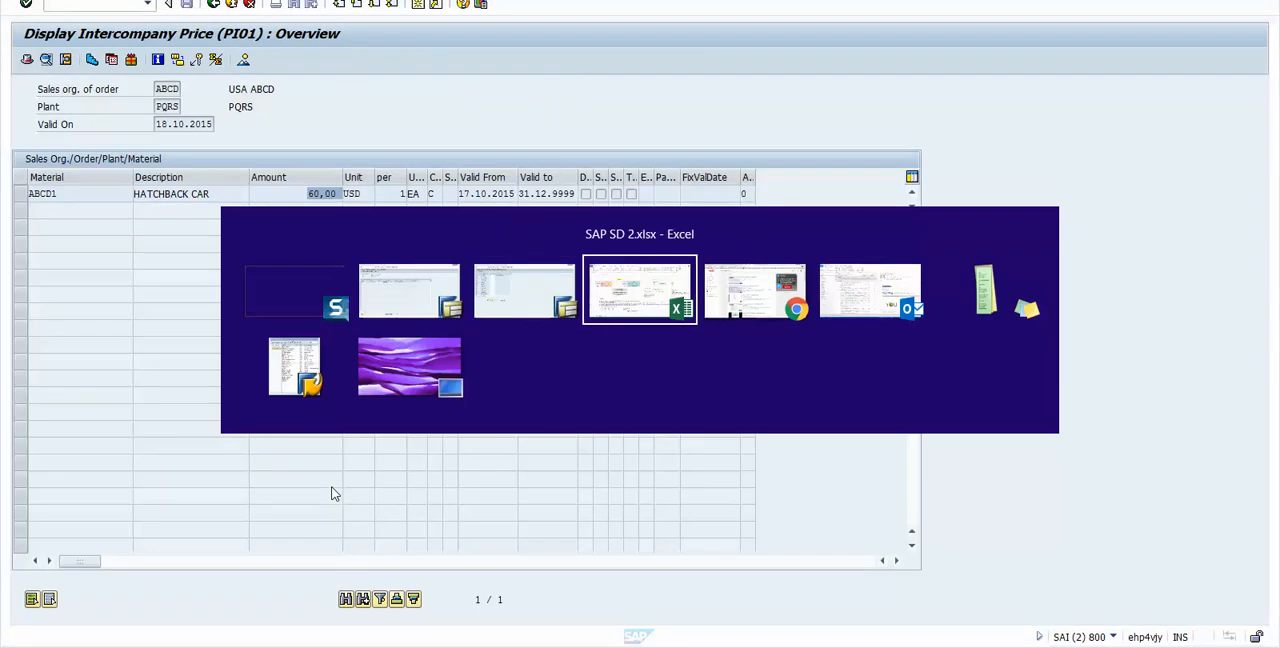
pyautogui.click(657, 557)
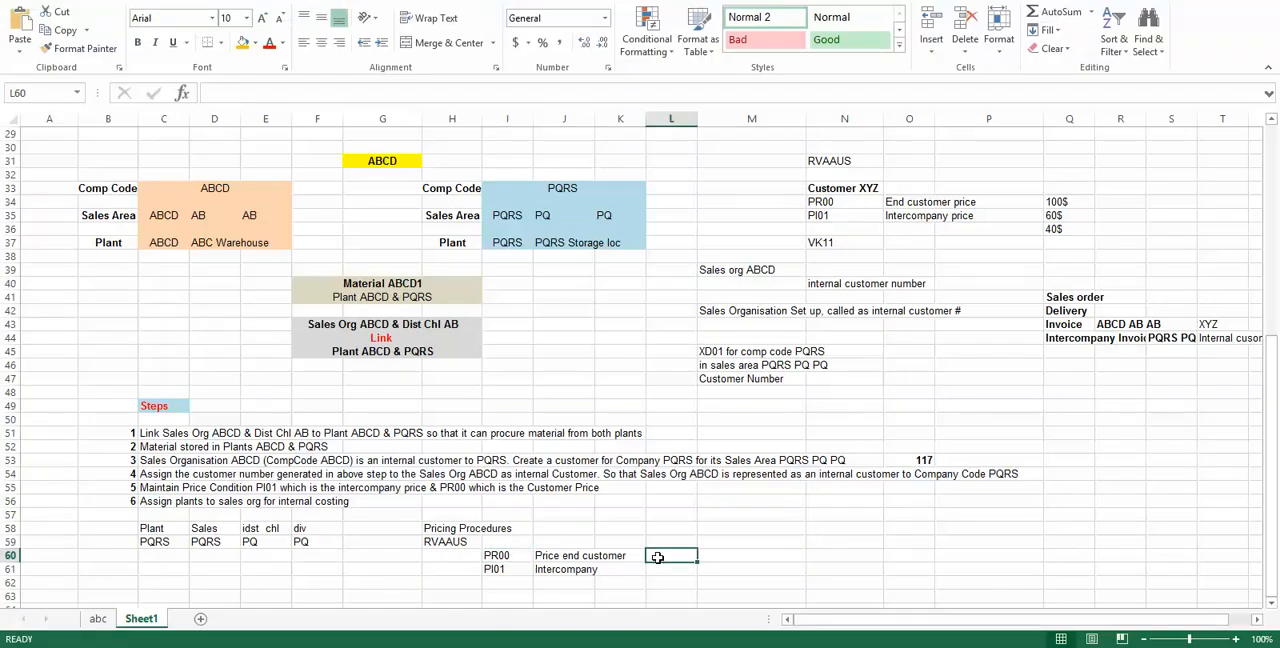
pyautogui.write('150')
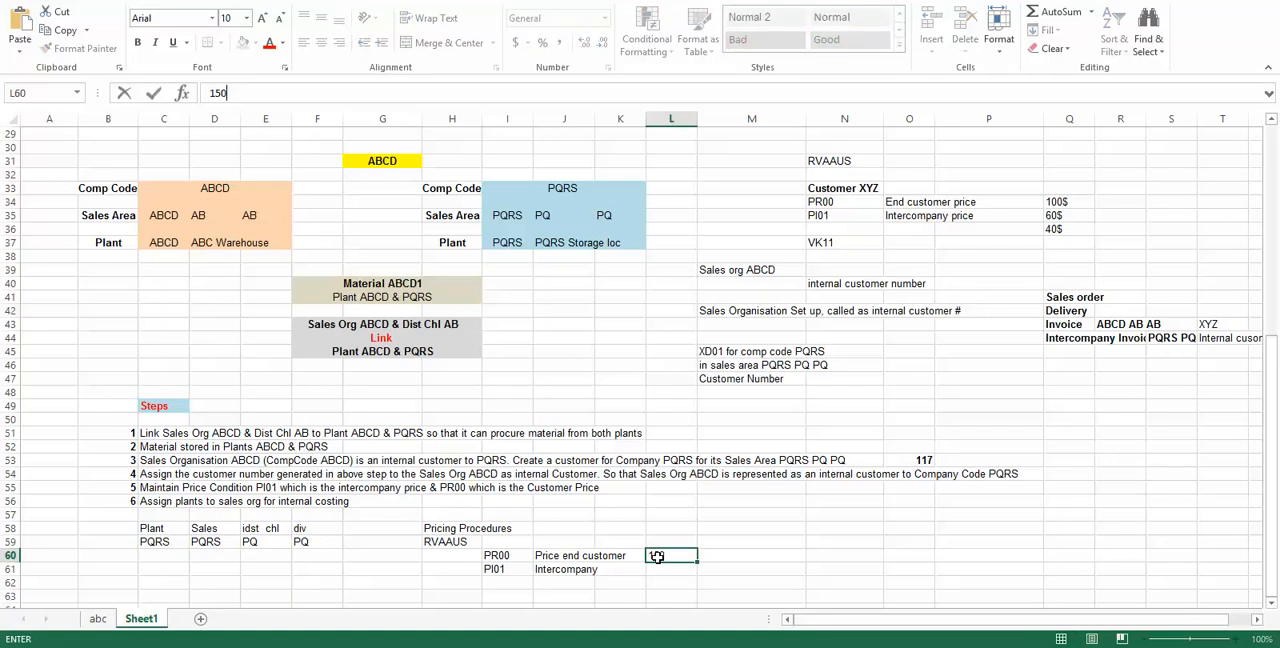
pyautogui.write(' USD')
pyautogui.press('Return')
pyautogui.write('60 USD')
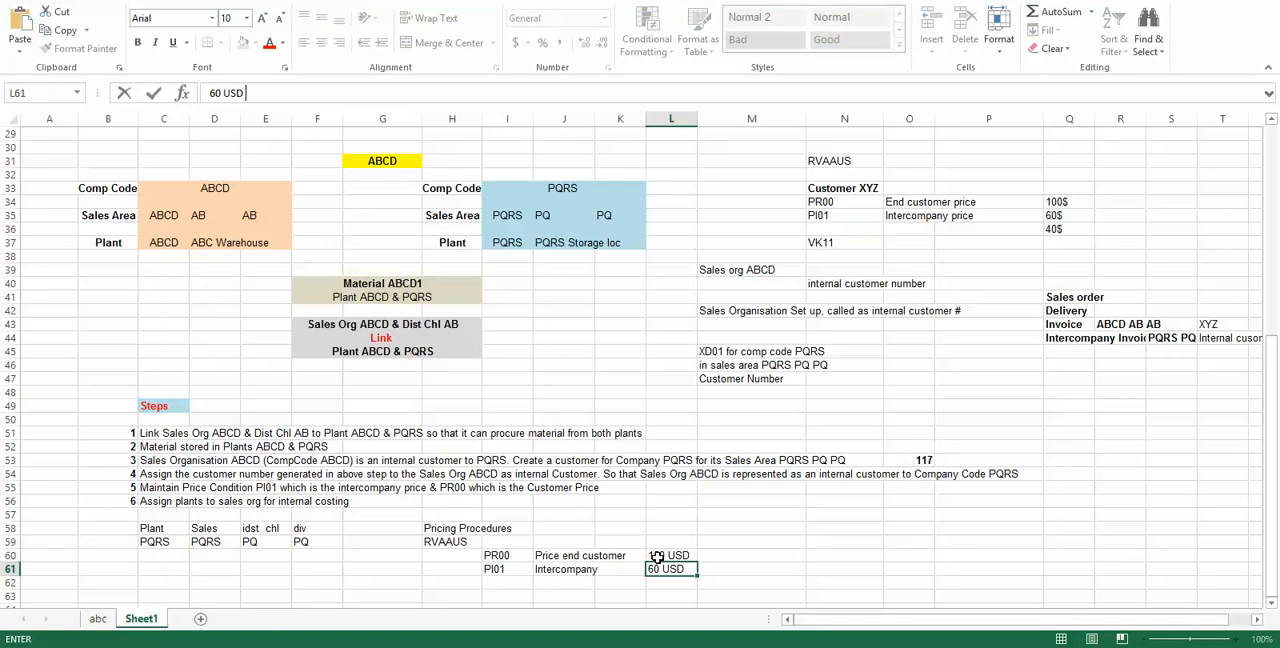
pyautogui.press('Return')
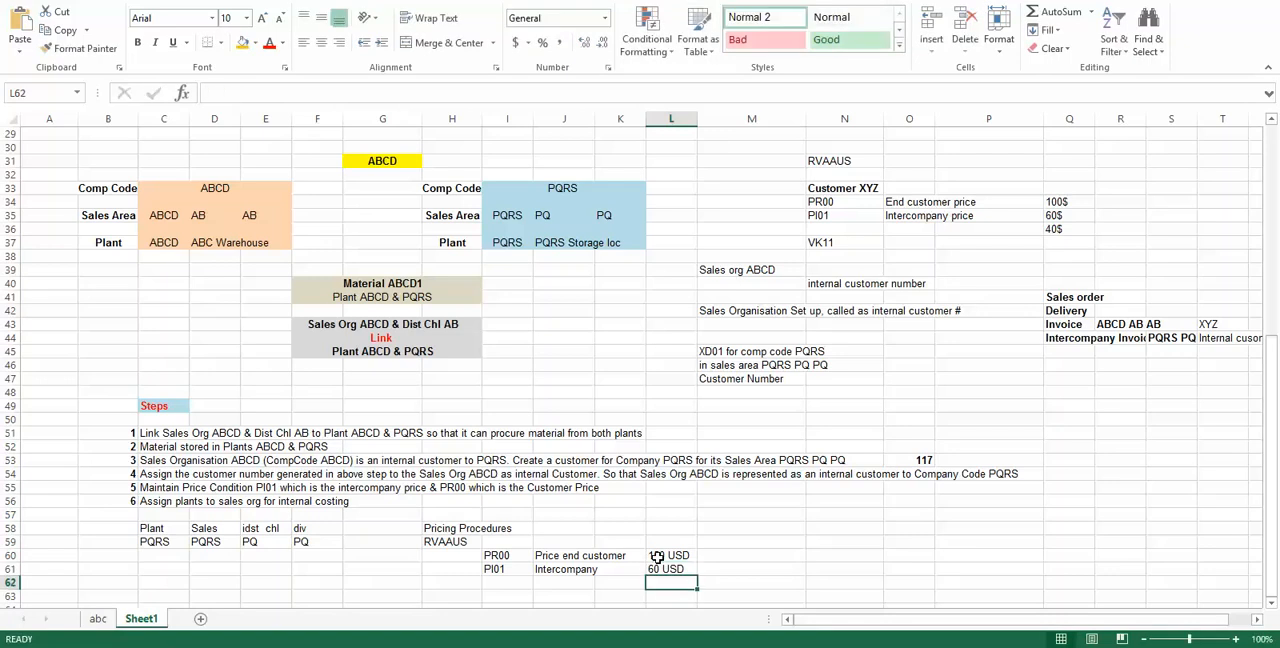
# Step: Review the PI01 intercompany price against company codes PQRS and ABCD, and the PR00 price against company code ABCD
pyautogui.click(546, 575)
pyautogui.click(510, 573)
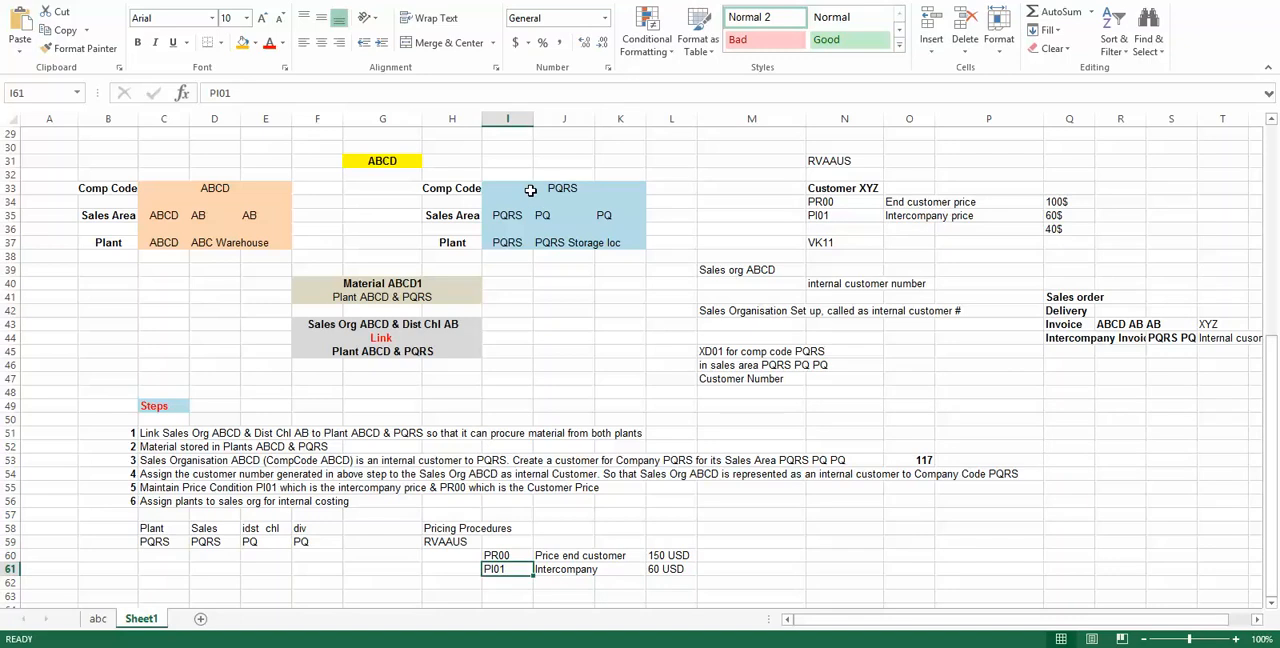
pyautogui.click(562, 190)
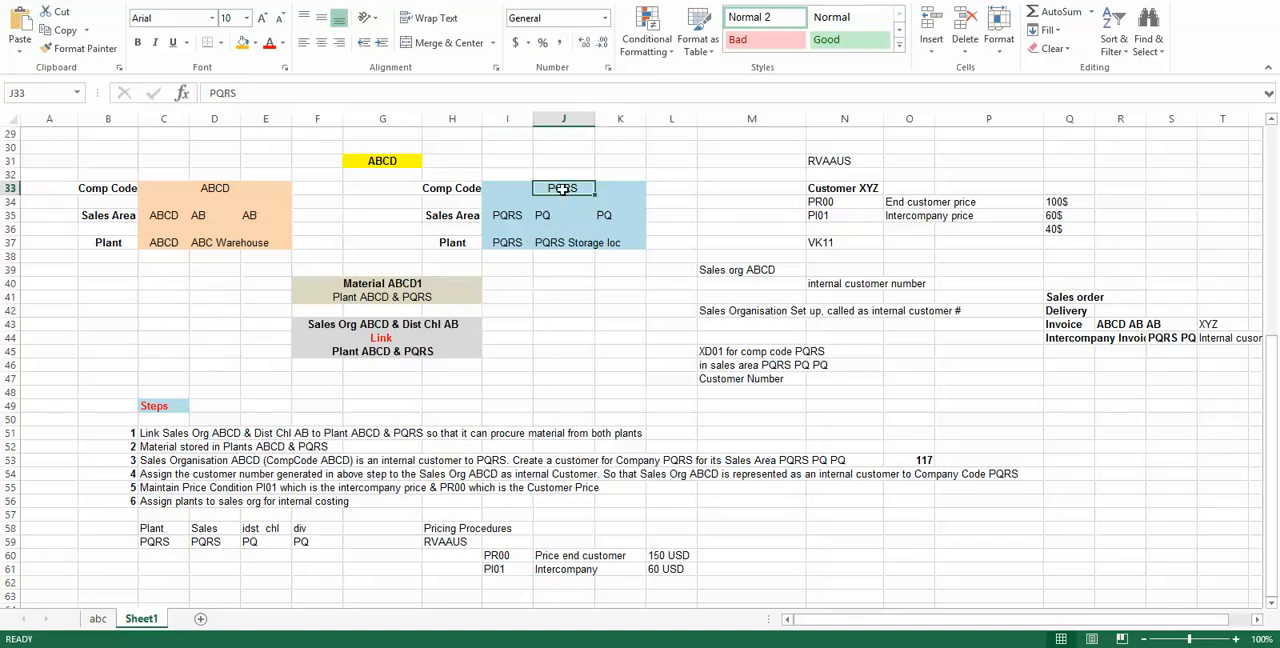
pyautogui.click(214, 188)
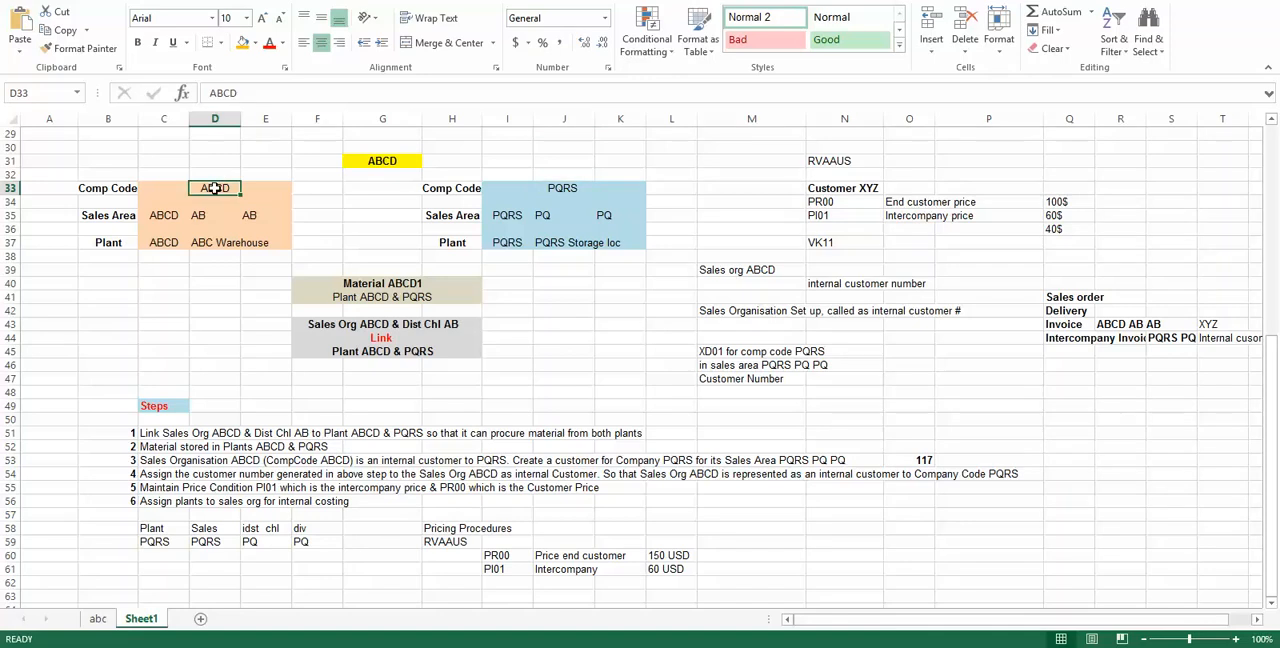
pyautogui.click(671, 554)
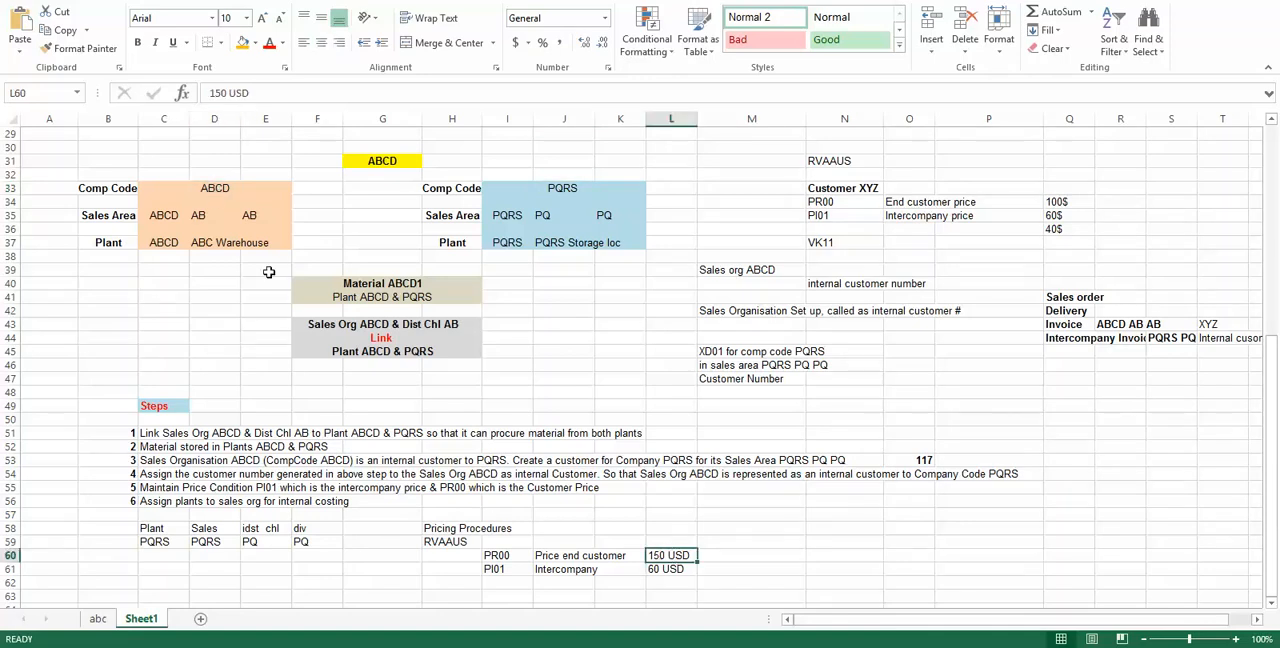
pyautogui.click(212, 190)
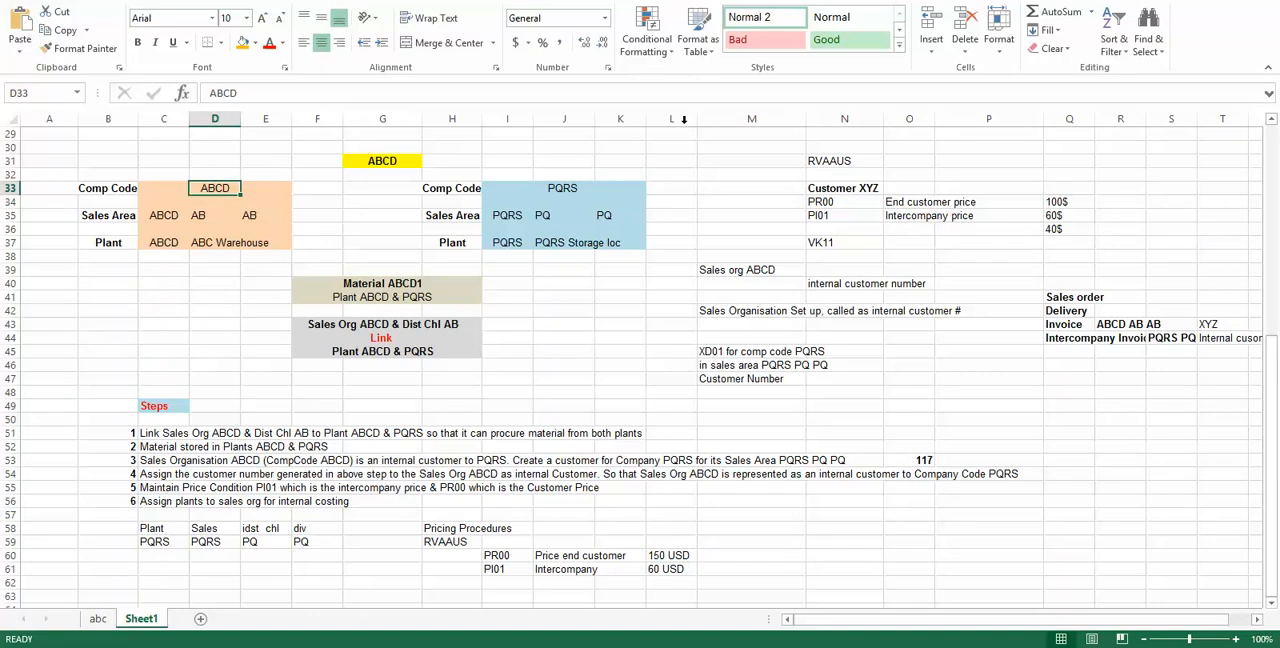
# Step: Fill the Customer XYZ cell with green
pyautogui.click(831, 188)
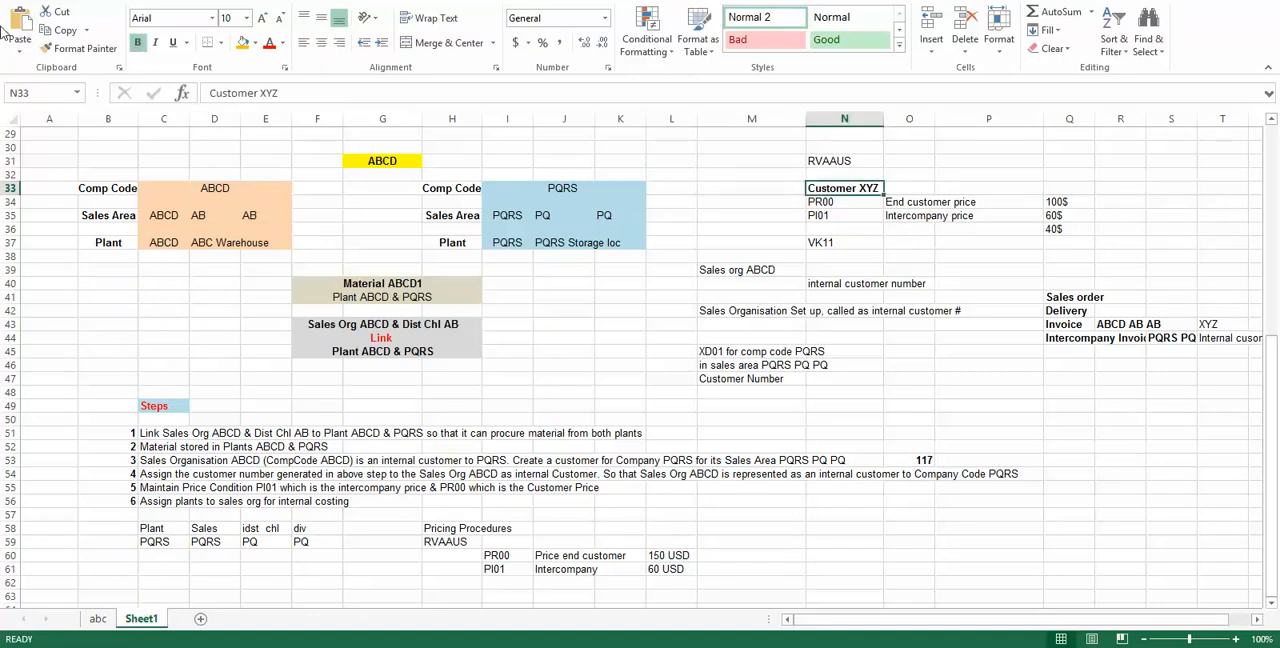
pyautogui.click(255, 43)
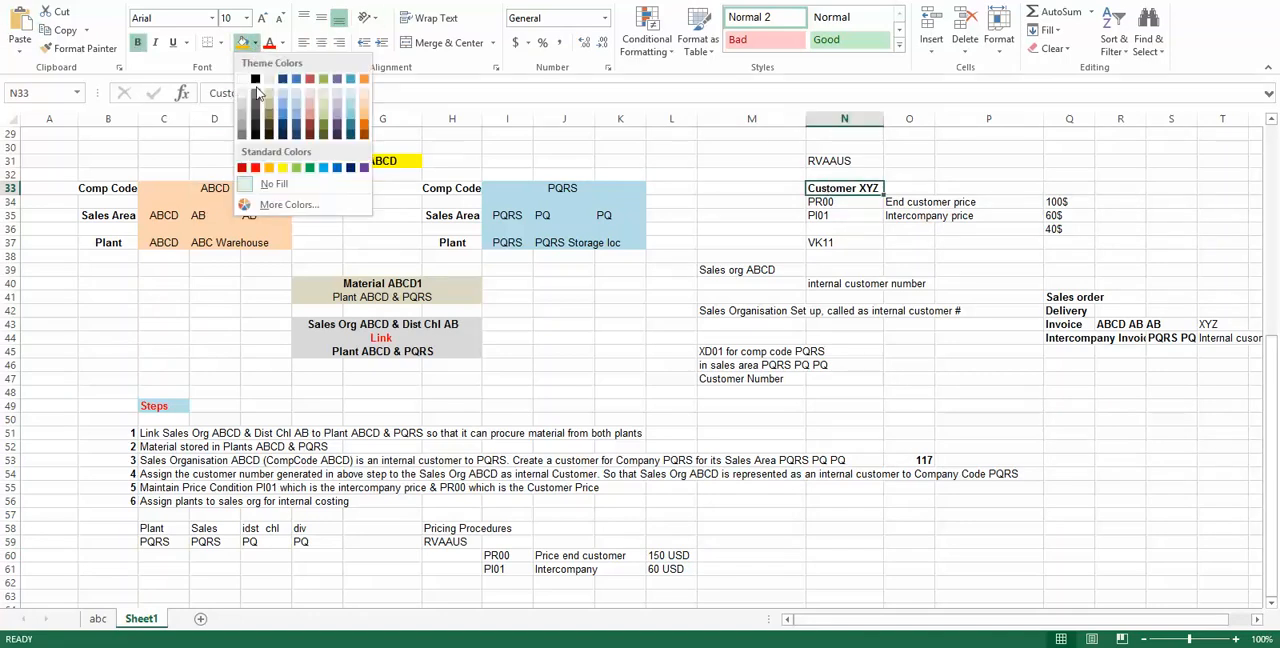
pyautogui.click(296, 168)
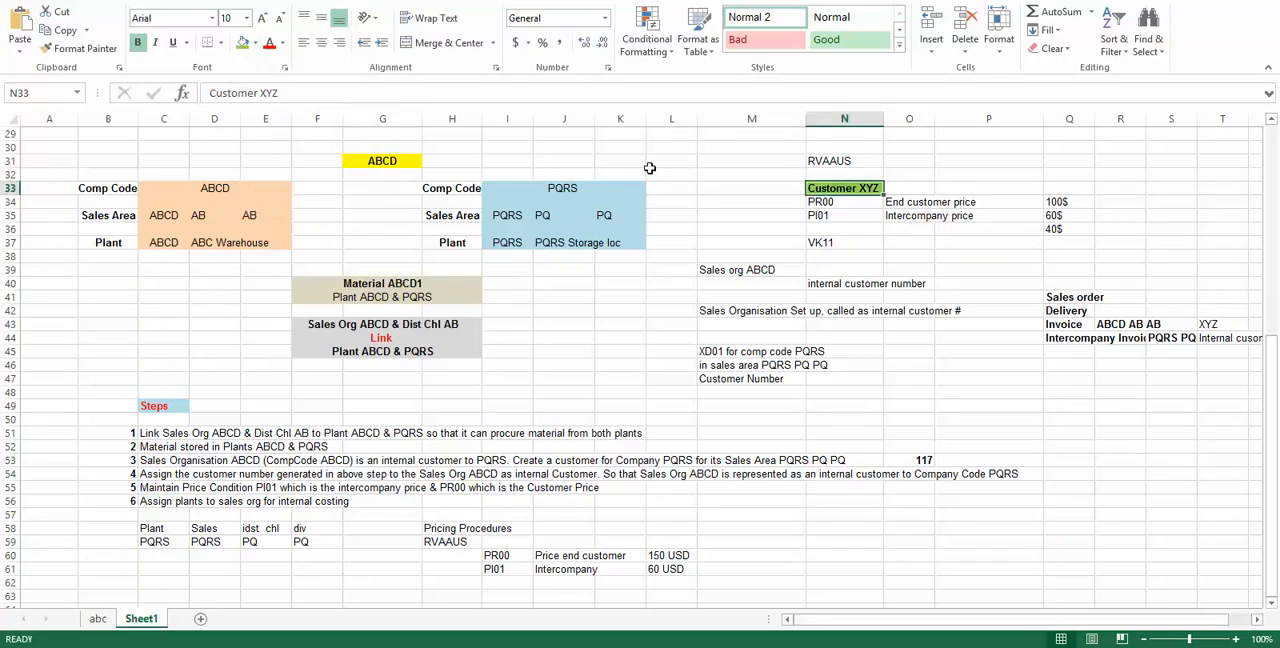
pyautogui.click(758, 200)
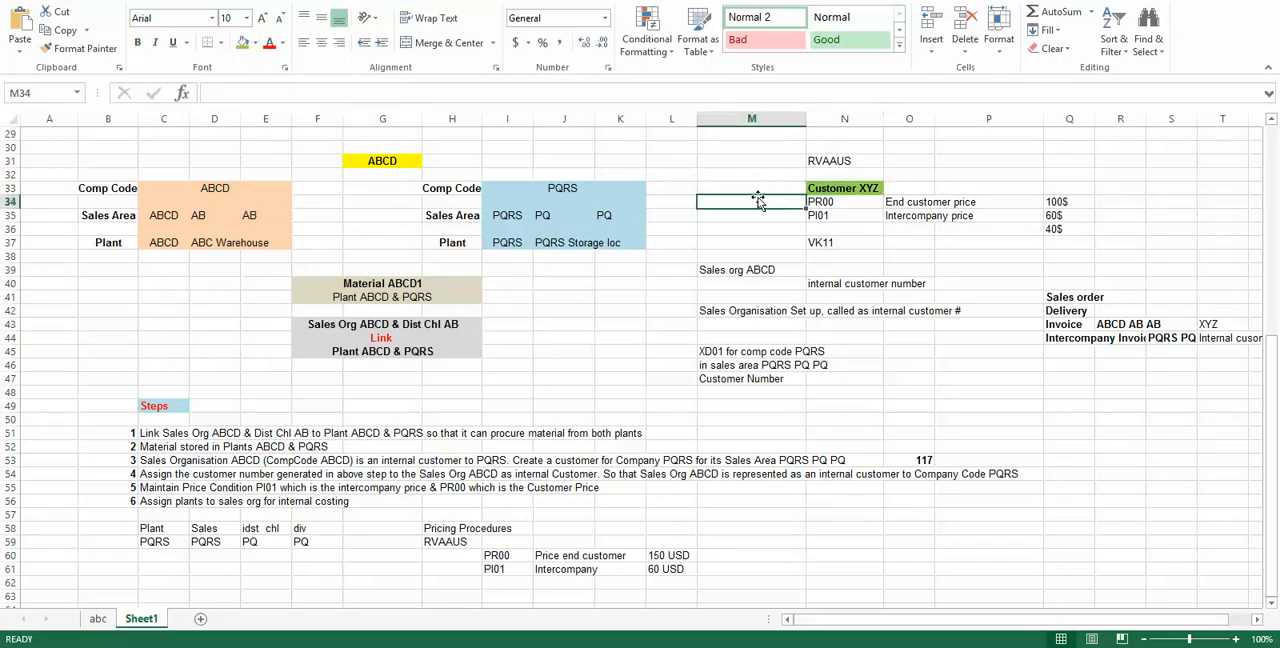
# Step: Compare company code ABCD's end customer price with its intercompany price in the pricing notes
pyautogui.click(219, 188)
pyautogui.click(665, 556)
pyautogui.click(668, 570)
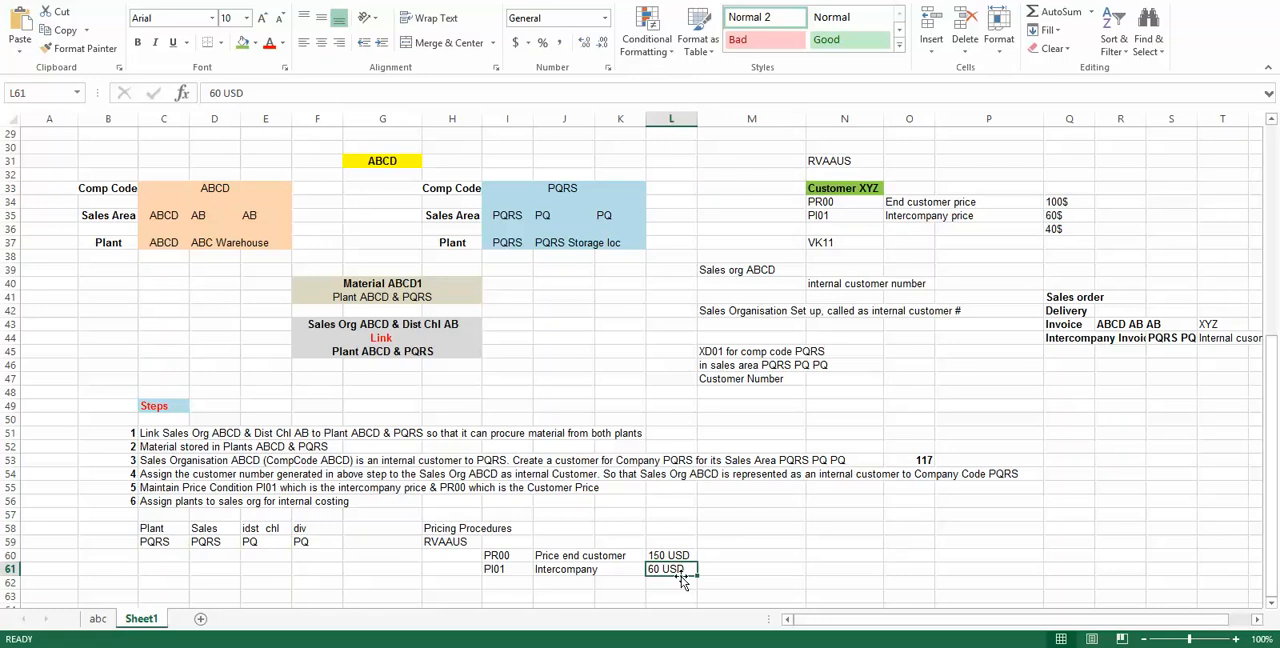
# Step: Switch to SAP, examine the PI01 record's amount, plant and order sales organization, and return to the record selection
pyautogui.hotkey('alt', 'Tab')
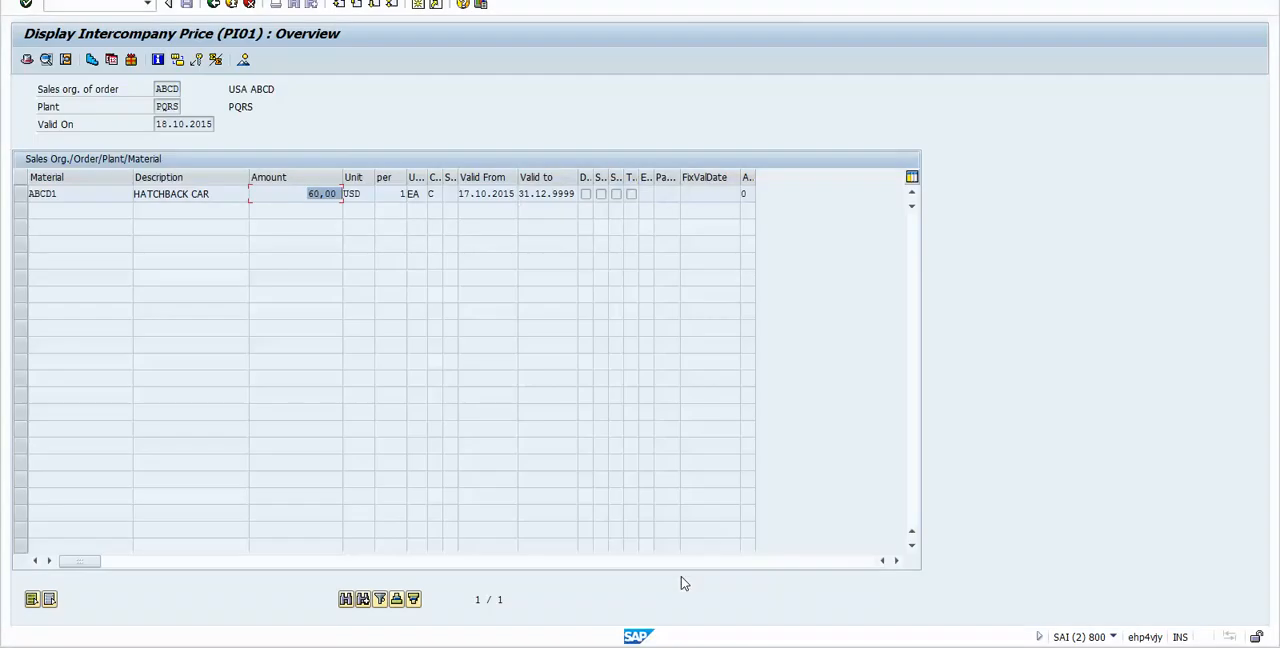
pyautogui.click(289, 200)
pyautogui.moveTo(228, 107); pyautogui.dragTo(265, 112)
pyautogui.click(265, 112)
pyautogui.moveTo(157, 91); pyautogui.dragTo(297, 90)
pyautogui.click(299, 90)
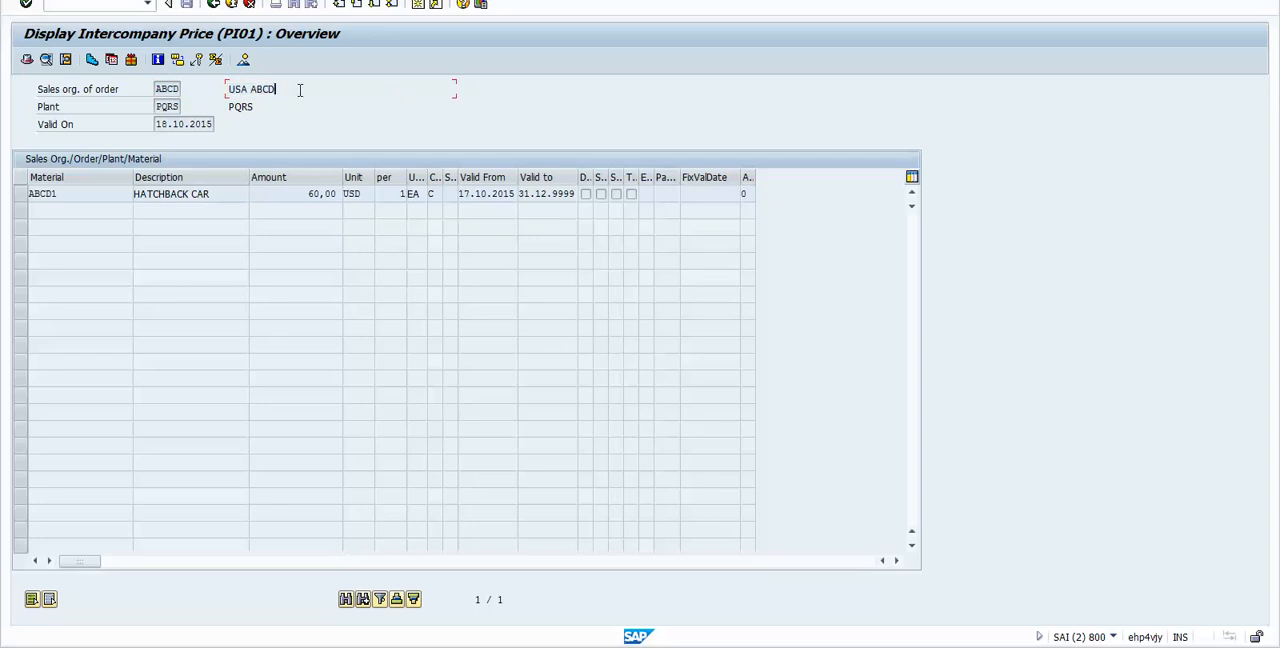
pyautogui.click(160, 90)
pyautogui.click(213, 5)
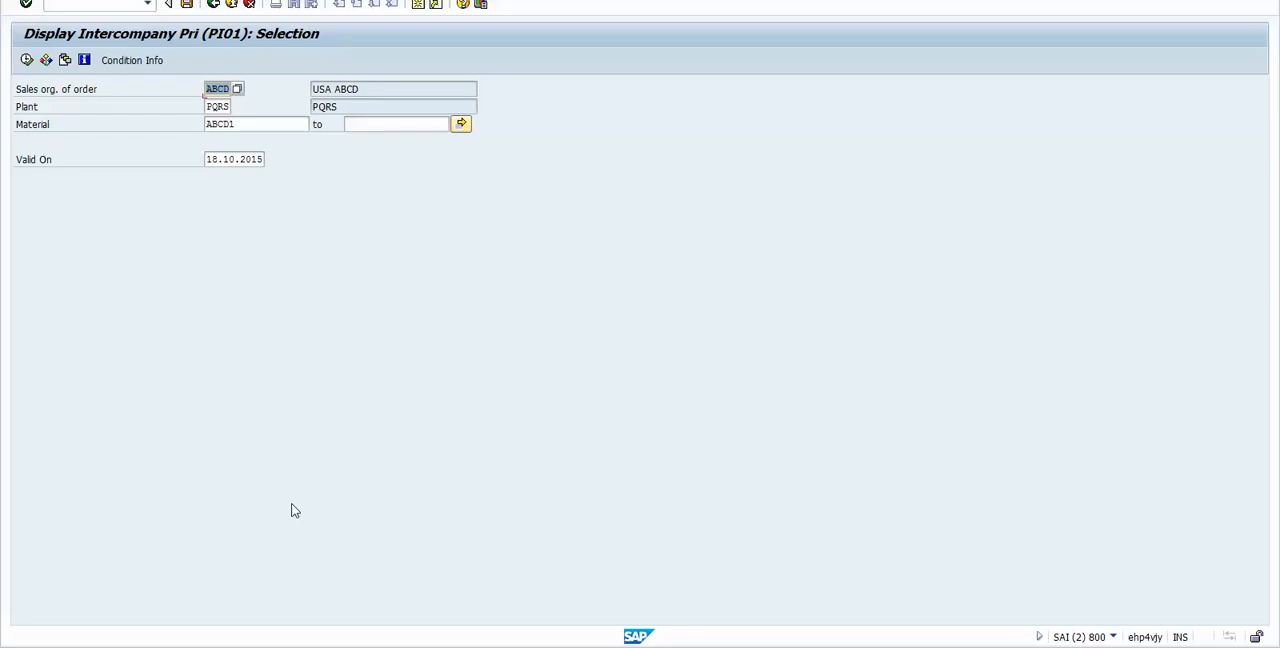
# Step: Switch to the Excel workbook and make the RVAAUS entry under Pricing Procedures bold
pyautogui.hotkey('alt', 'Tab')
pyautogui.click(1056, 296)
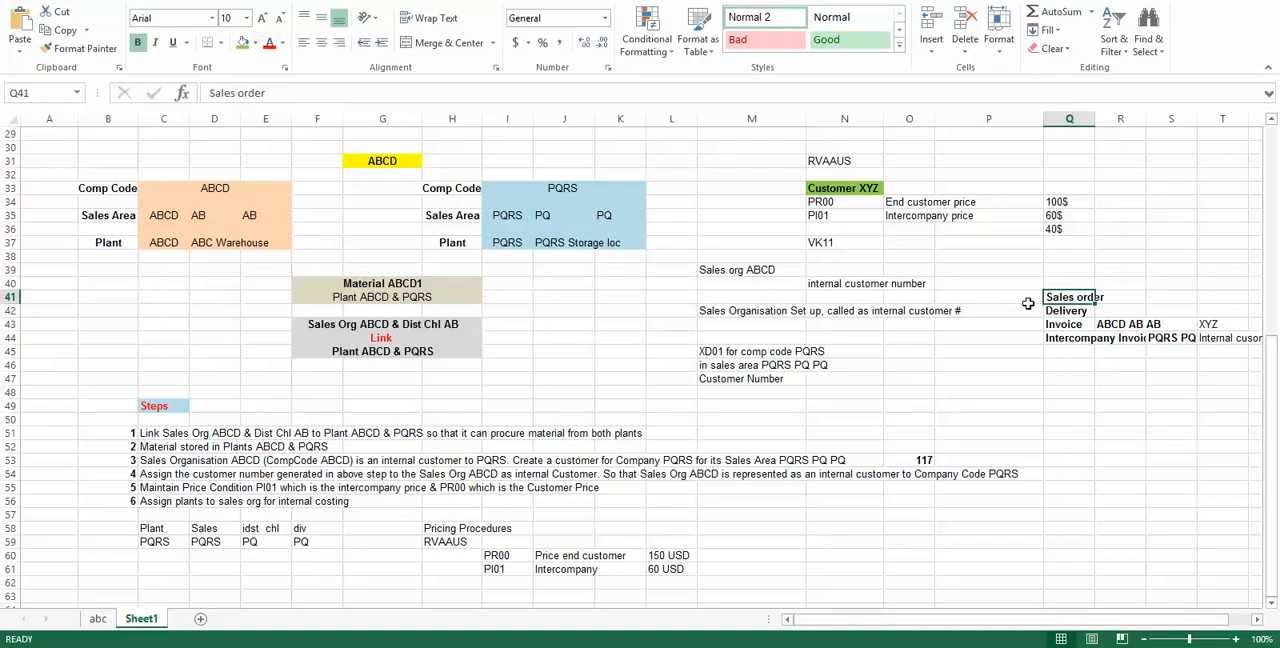
pyautogui.click(461, 541)
pyautogui.hotkey('ctrl', 'b')
# Step: Switch to SAP and open the pricing procedures overview
pyautogui.hotkey('alt', 'Tab')
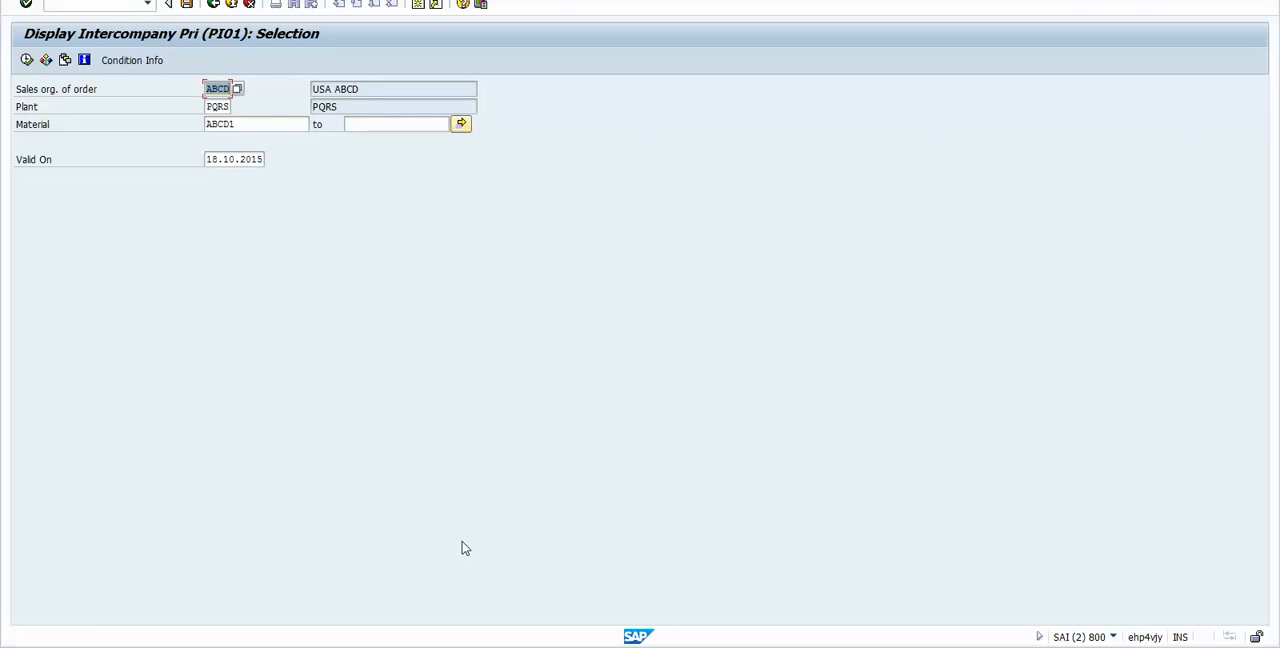
pyautogui.hotkey('ctrl', '/')
pyautogui.write('/')
pyautogui.press('Return')
# Step: Switch to the Excel workbook and review the RVAAUS pricing procedure with its condition types PR00 and PI01
pyautogui.hotkey('alt', 'Tab')
pyautogui.click(445, 547)
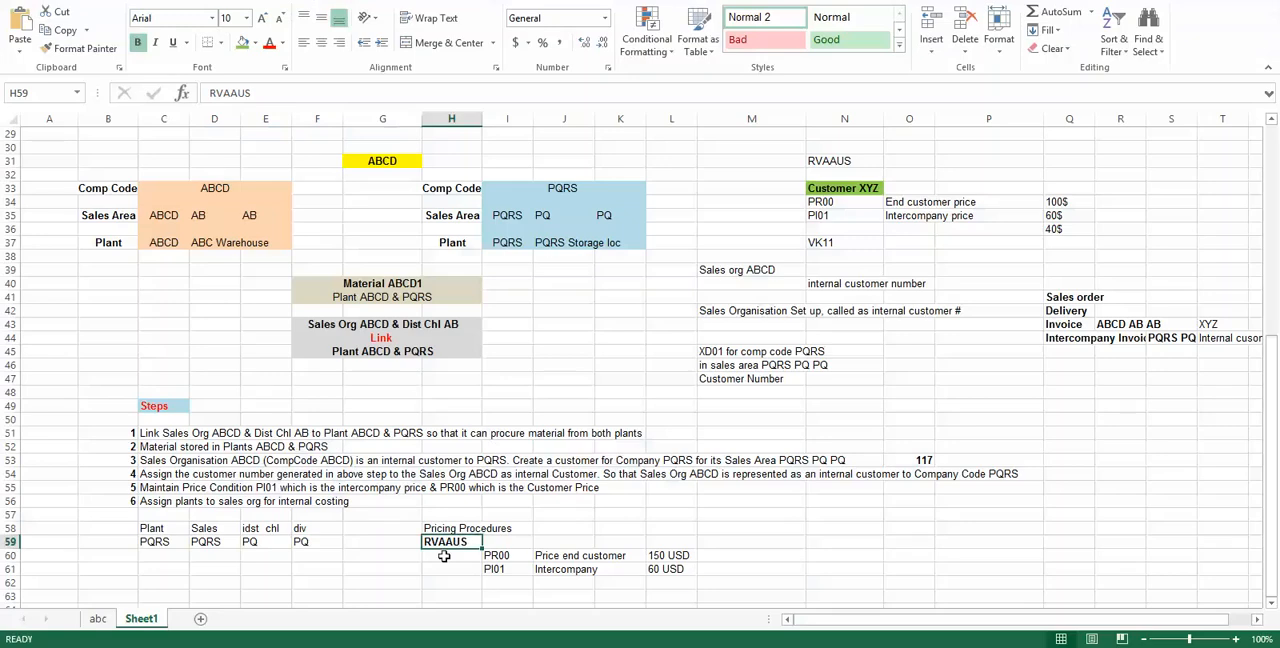
pyautogui.moveTo(489, 555); pyautogui.dragTo(492, 573)
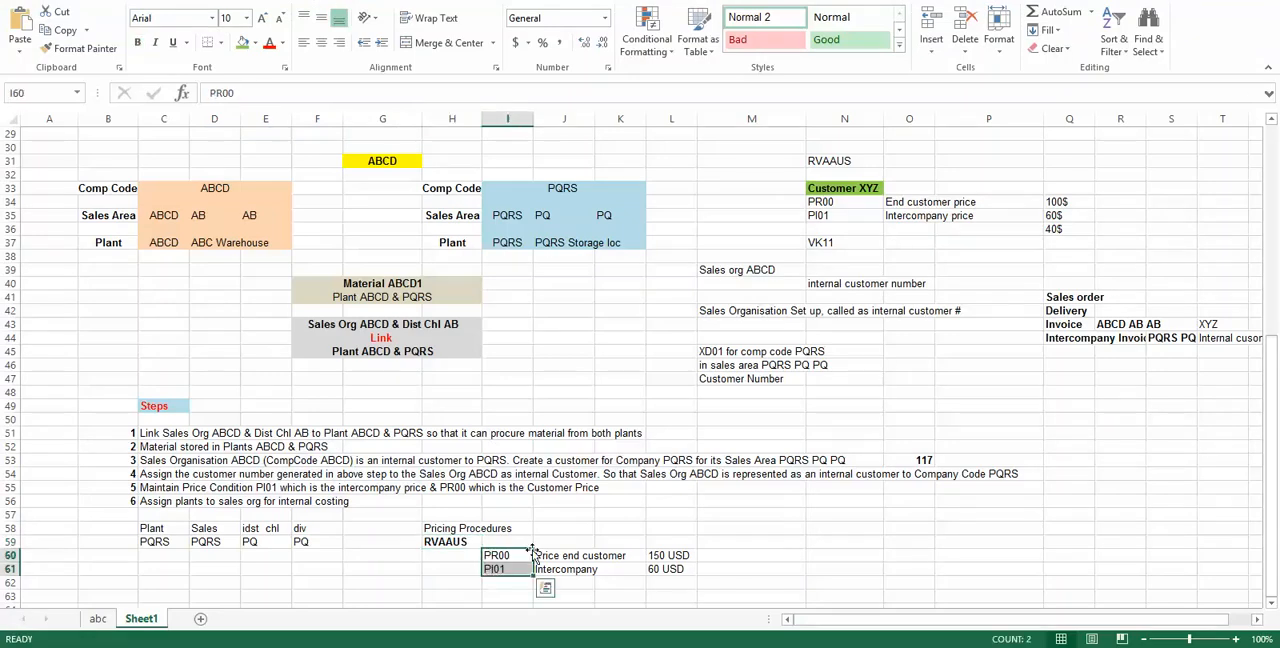
# Step: Switch to SAP, set the procedures overview to display mode and open the control data of procedure RVAAUS
pyautogui.hotkey('alt', 'Tab')
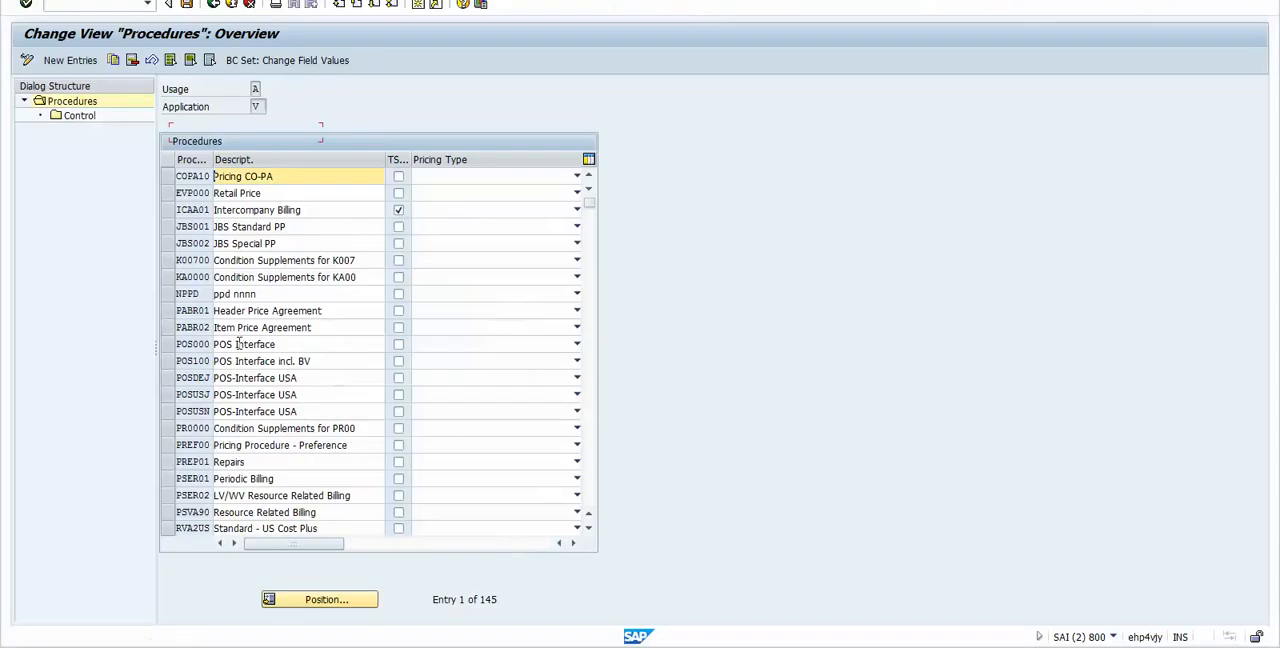
pyautogui.click(27, 60)
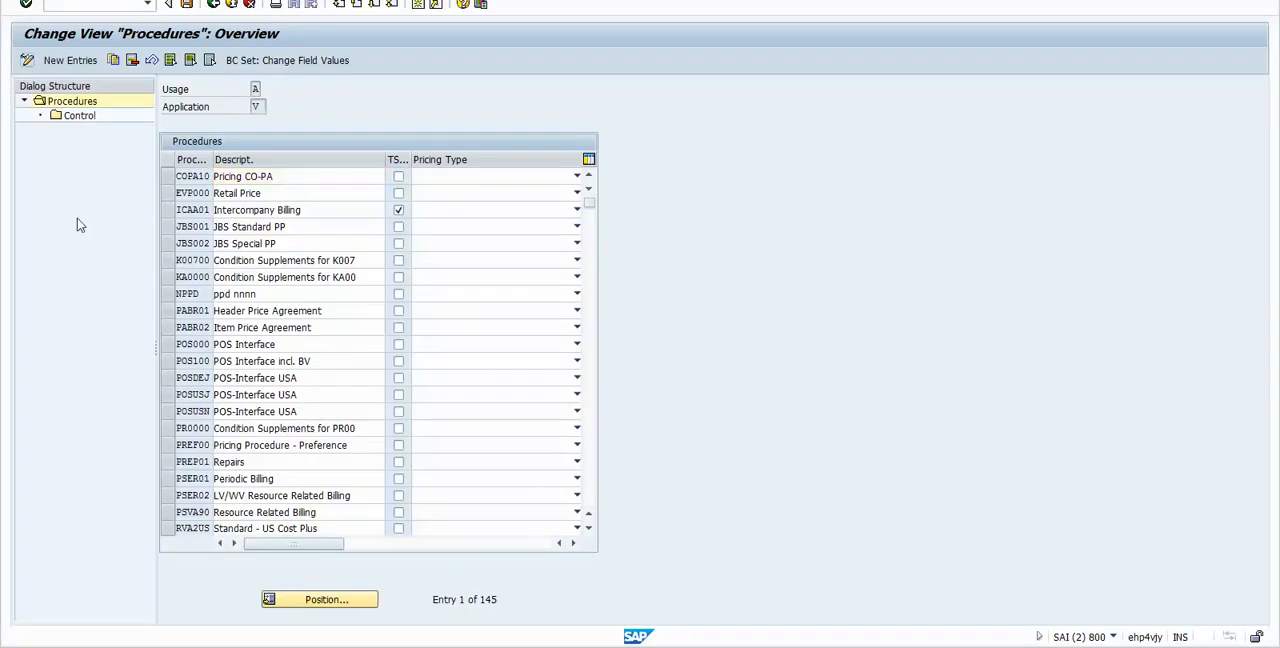
pyautogui.click(298, 600)
pyautogui.write('rvaaus')
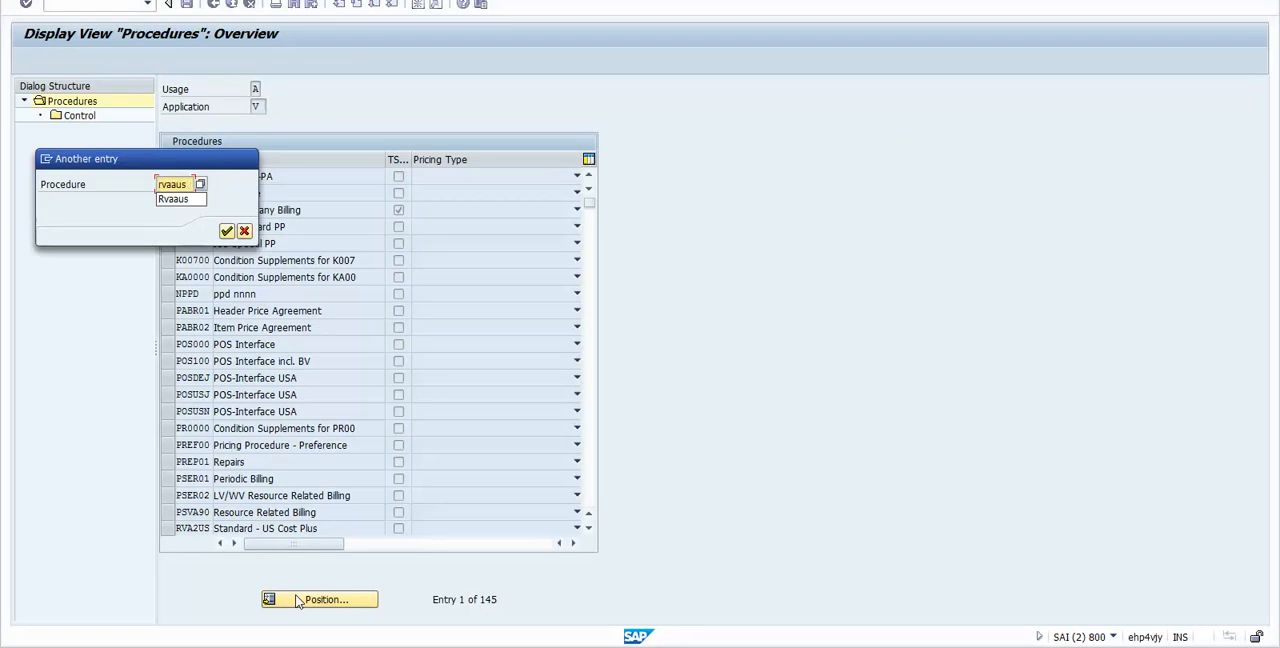
pyautogui.click(226, 231)
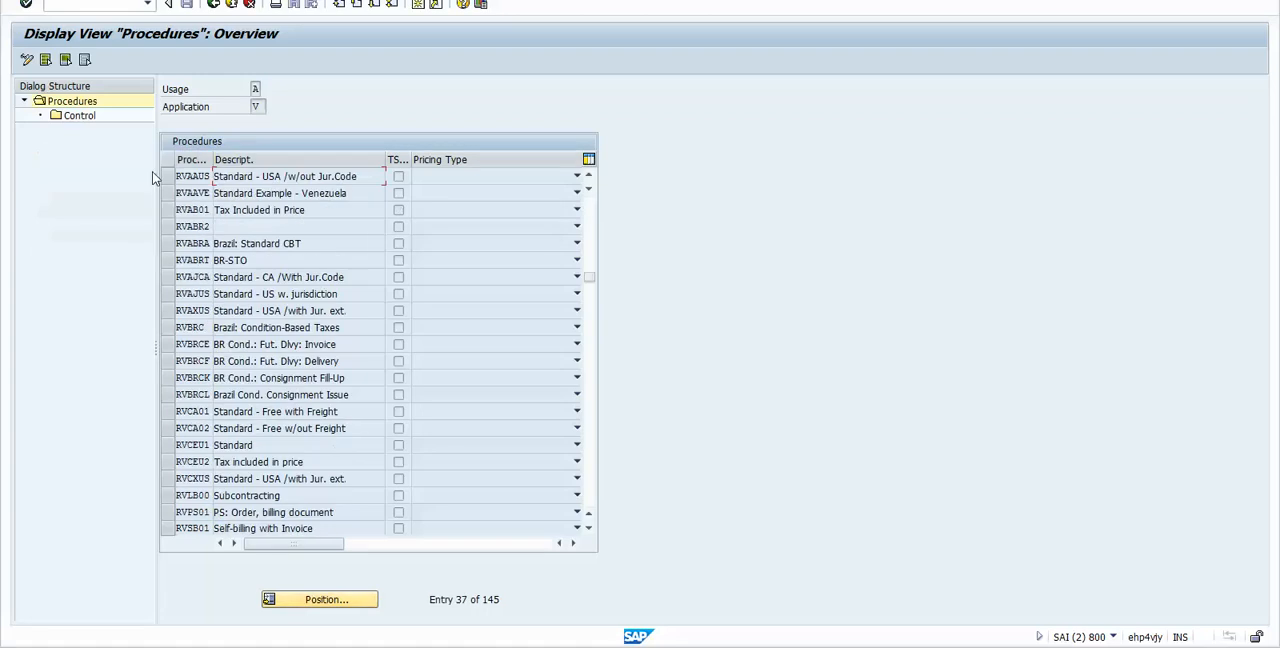
pyautogui.click(166, 176)
pyautogui.doubleClick(90, 116)
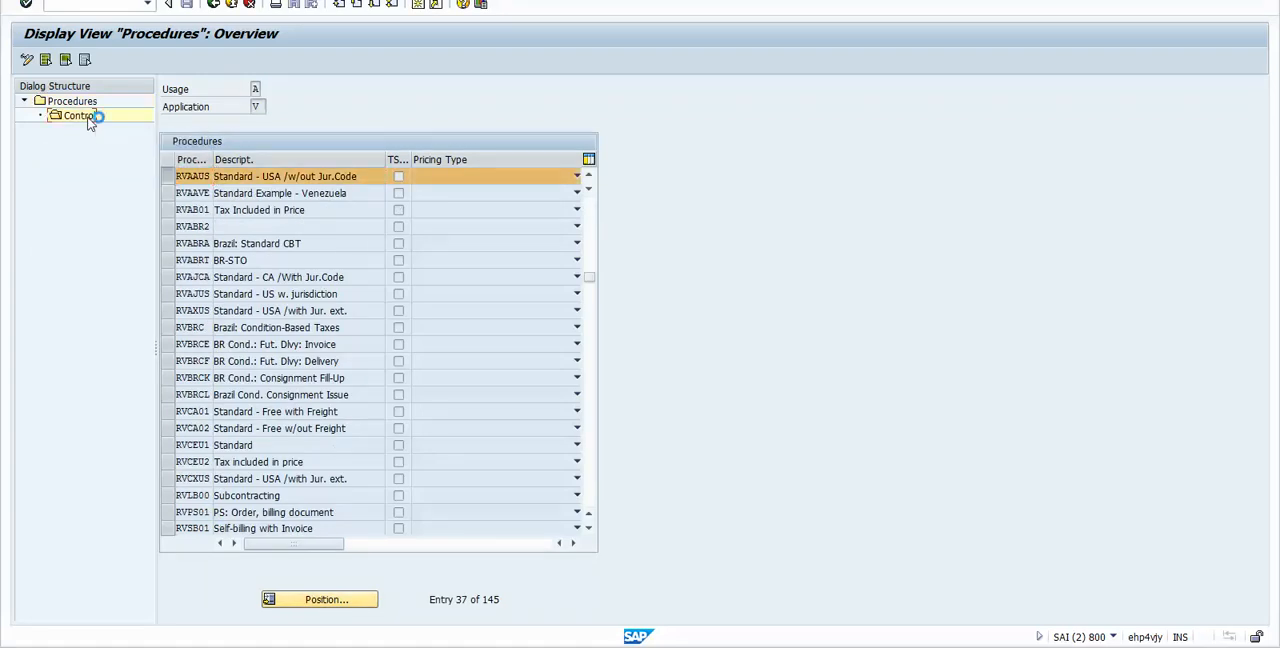
# Step: Examine the PR00 line at step 11, checking its requirement routine, condition type and description
pyautogui.click(177, 159)
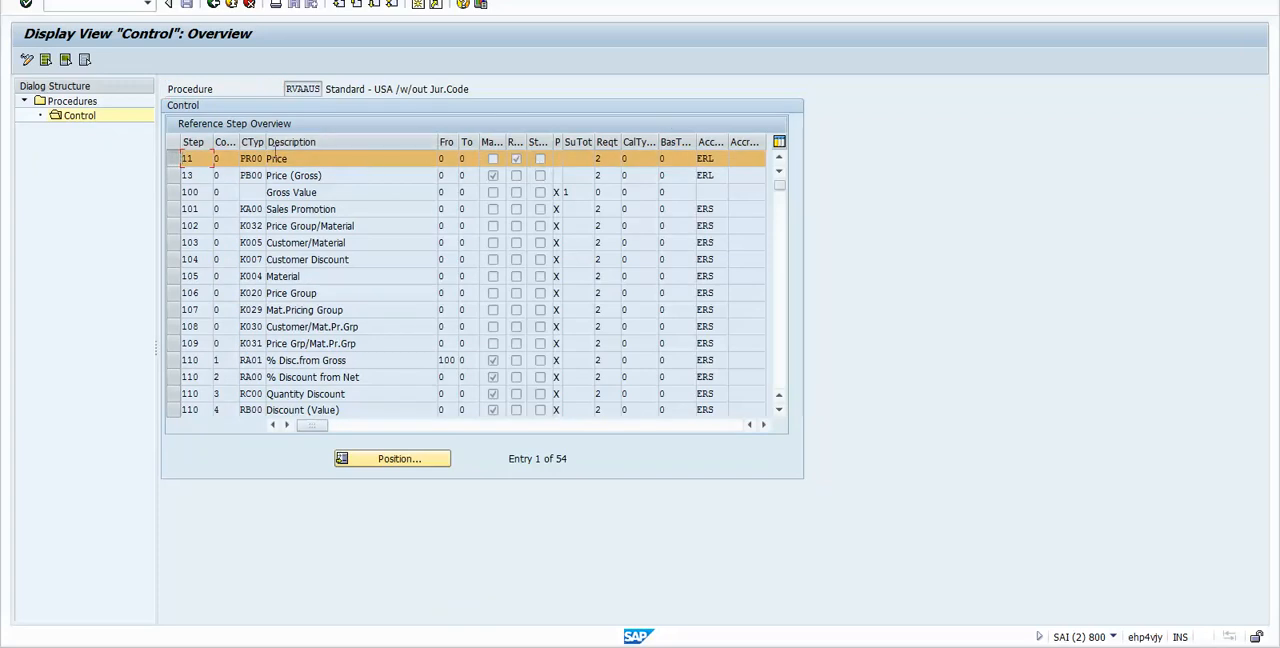
pyautogui.click(606, 160)
pyautogui.moveTo(611, 160); pyautogui.dragTo(575, 157)
pyautogui.click(628, 160)
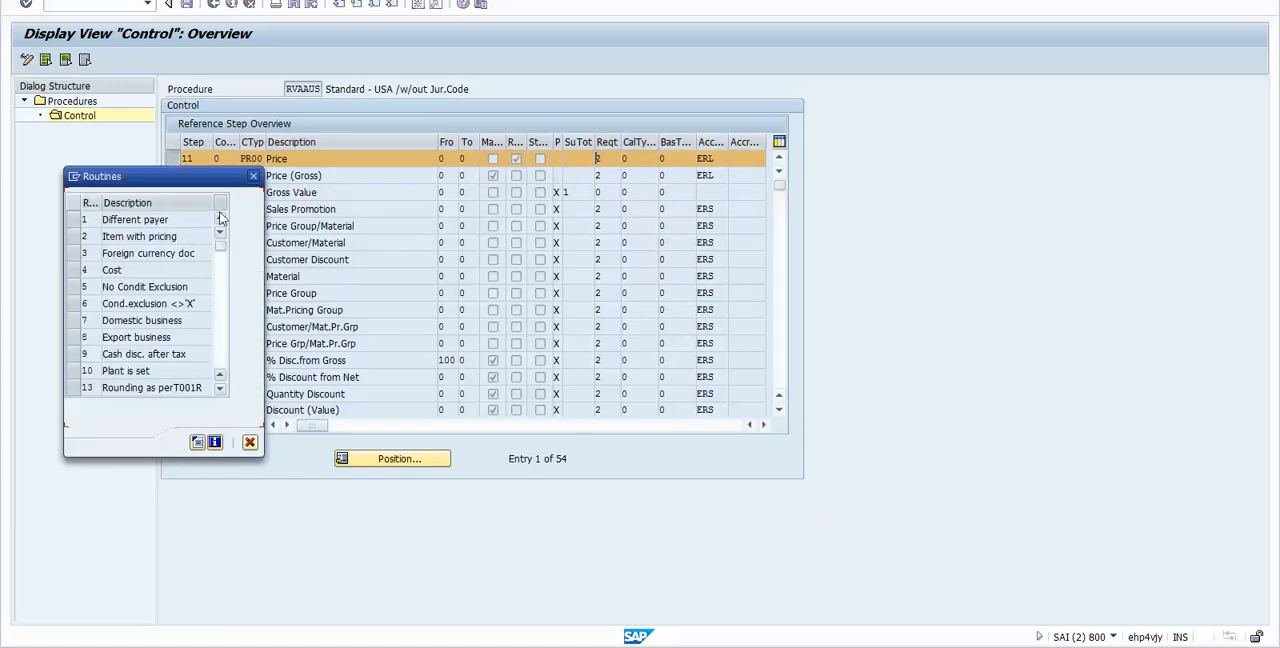
pyautogui.click(253, 176)
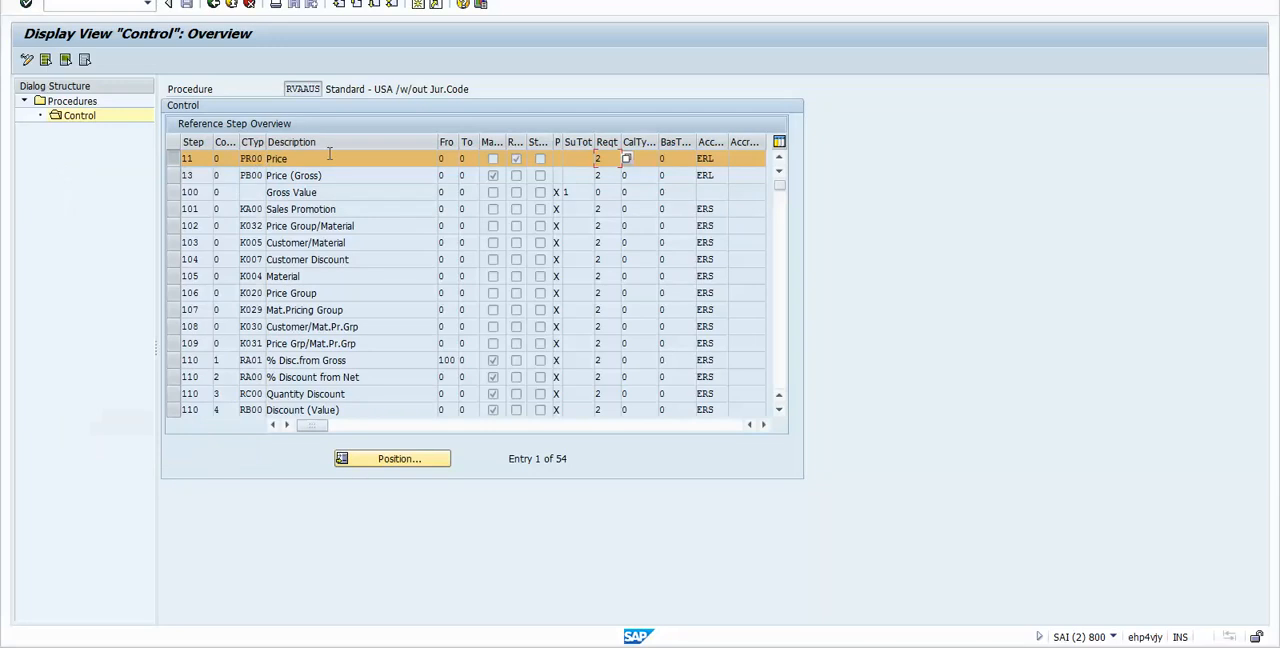
pyautogui.click(297, 159)
pyautogui.moveTo(313, 159); pyautogui.dragTo(262, 159)
pyautogui.doubleClick(248, 159)
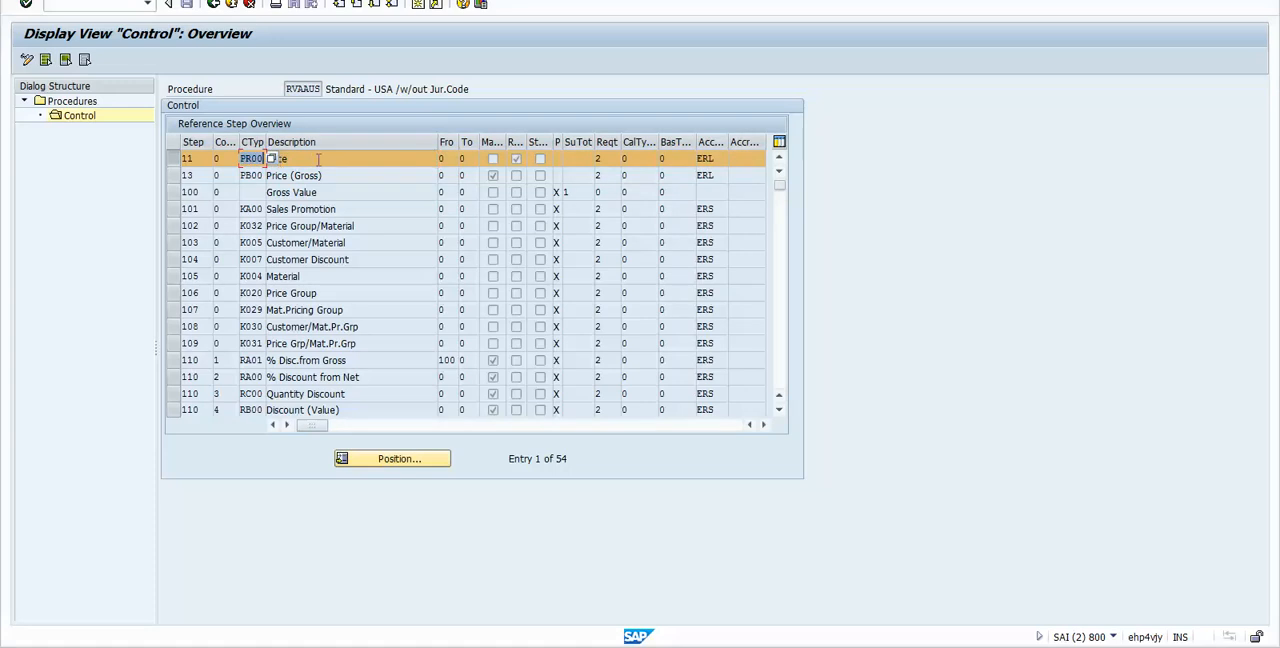
# Step: Check the PR00 line's requirement, calculation type, base type and account key
pyautogui.doubleClick(598, 158)
pyautogui.click(716, 162)
pyautogui.click(674, 162)
pyautogui.click(645, 159)
pyautogui.click(689, 161)
pyautogui.click(717, 160)
pyautogui.click(691, 163)
pyautogui.click(726, 163)
pyautogui.click(728, 142)
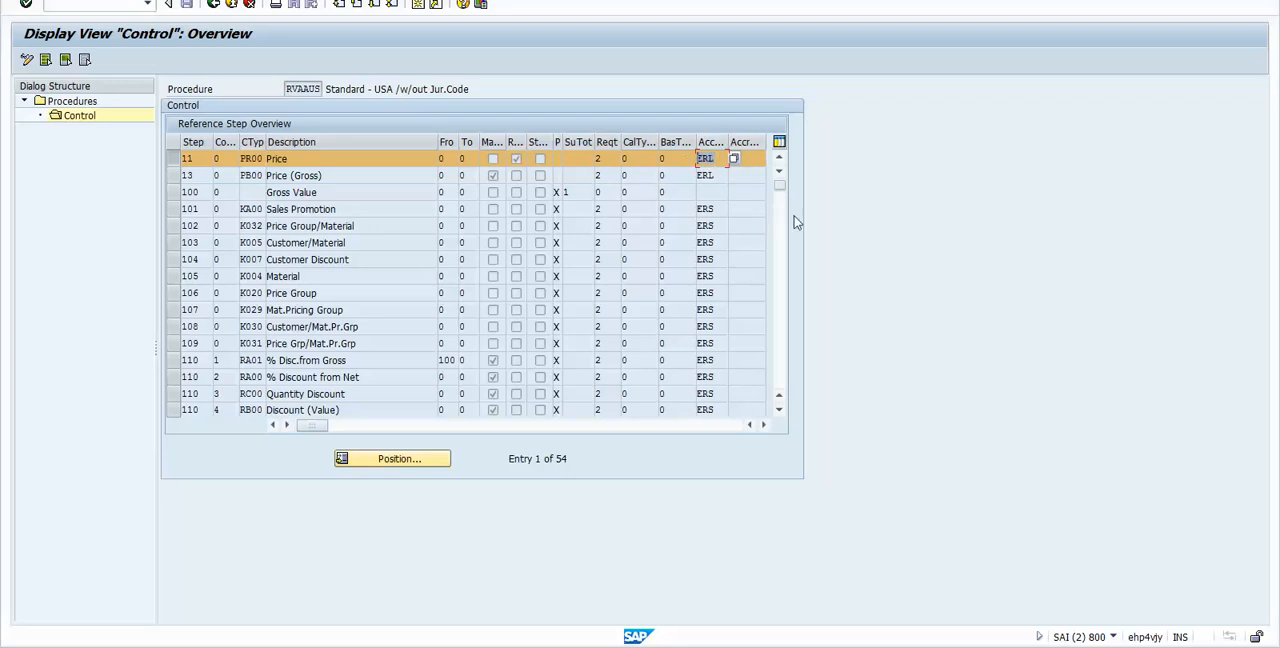
# Step: Locate the intercompany condition types PI02 and PI01 at steps 908 and 909 of procedure RVAAUS and select both lines
pyautogui.click(779, 340)
pyautogui.click(779, 340)
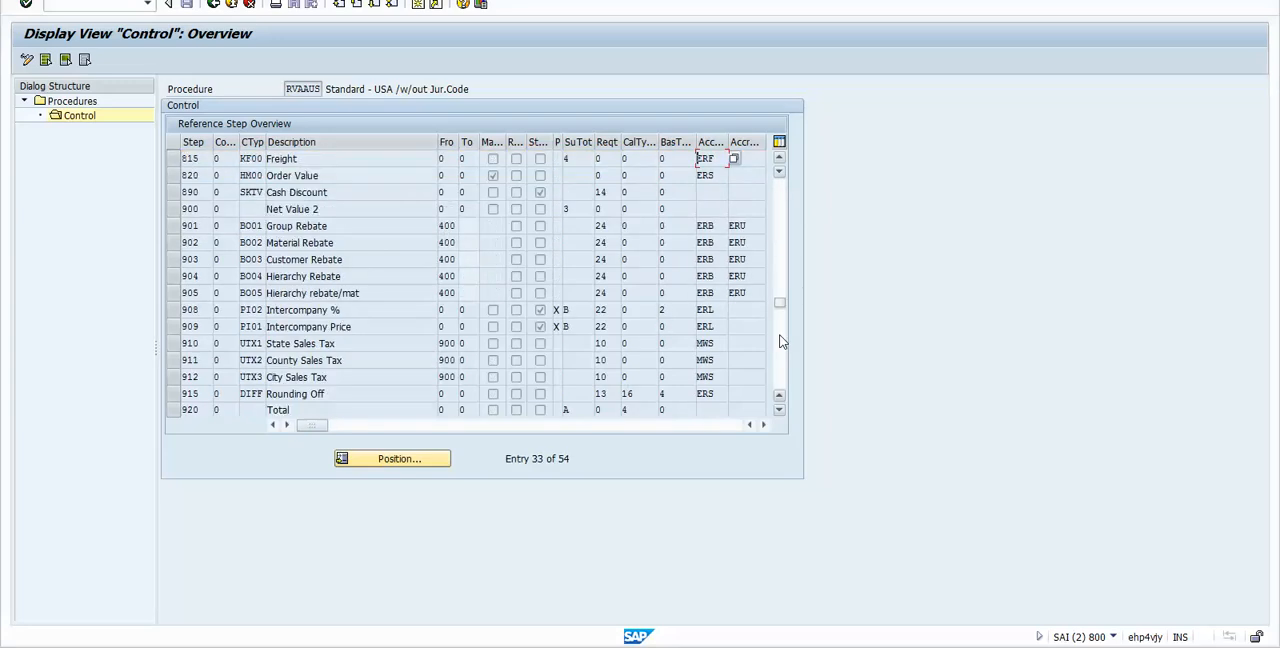
pyautogui.click(780, 340)
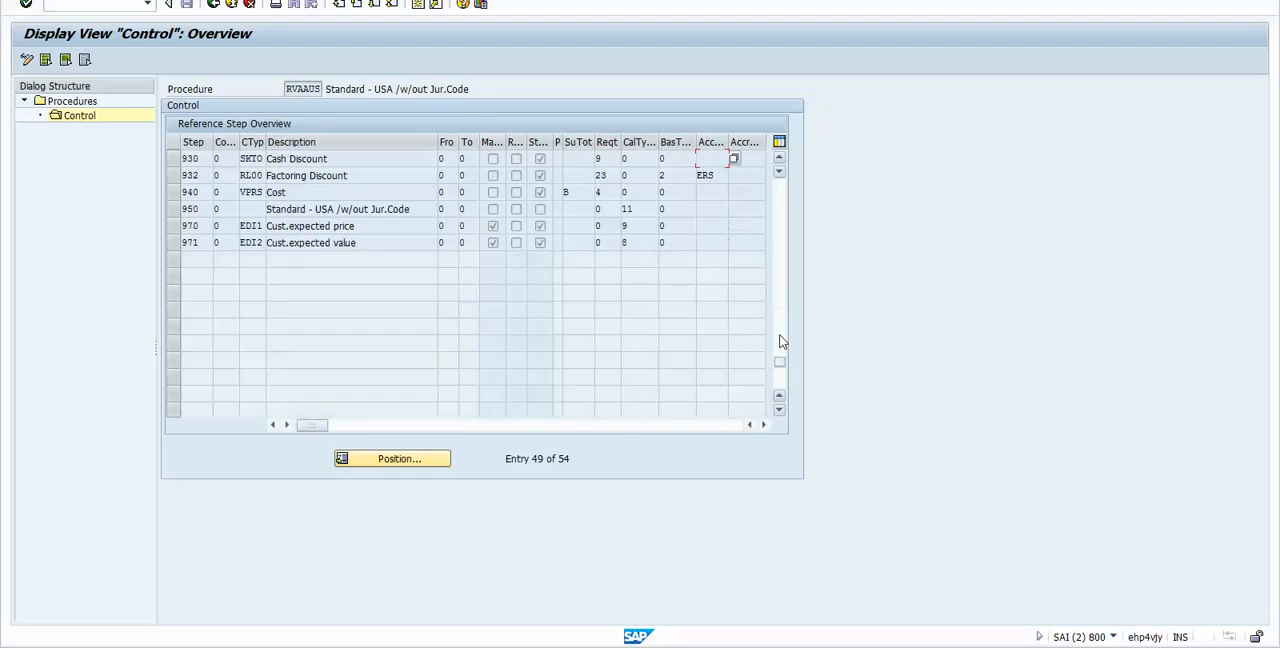
pyautogui.click(781, 245)
pyautogui.click(781, 246)
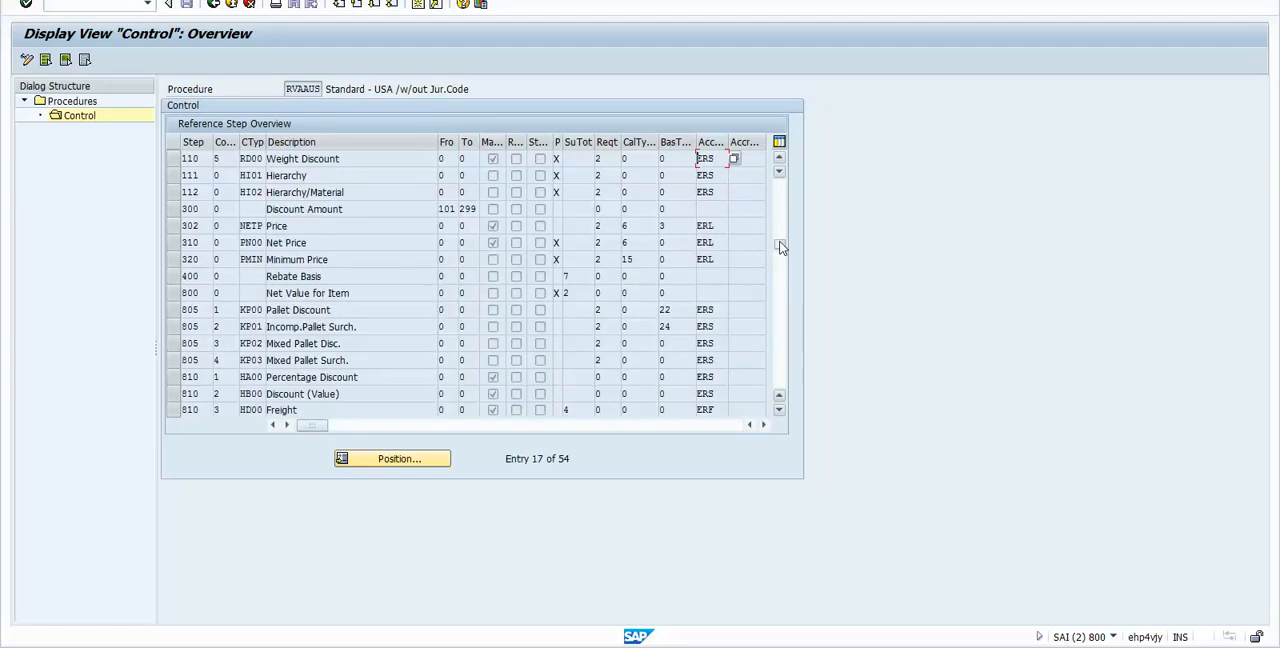
pyautogui.click(779, 364)
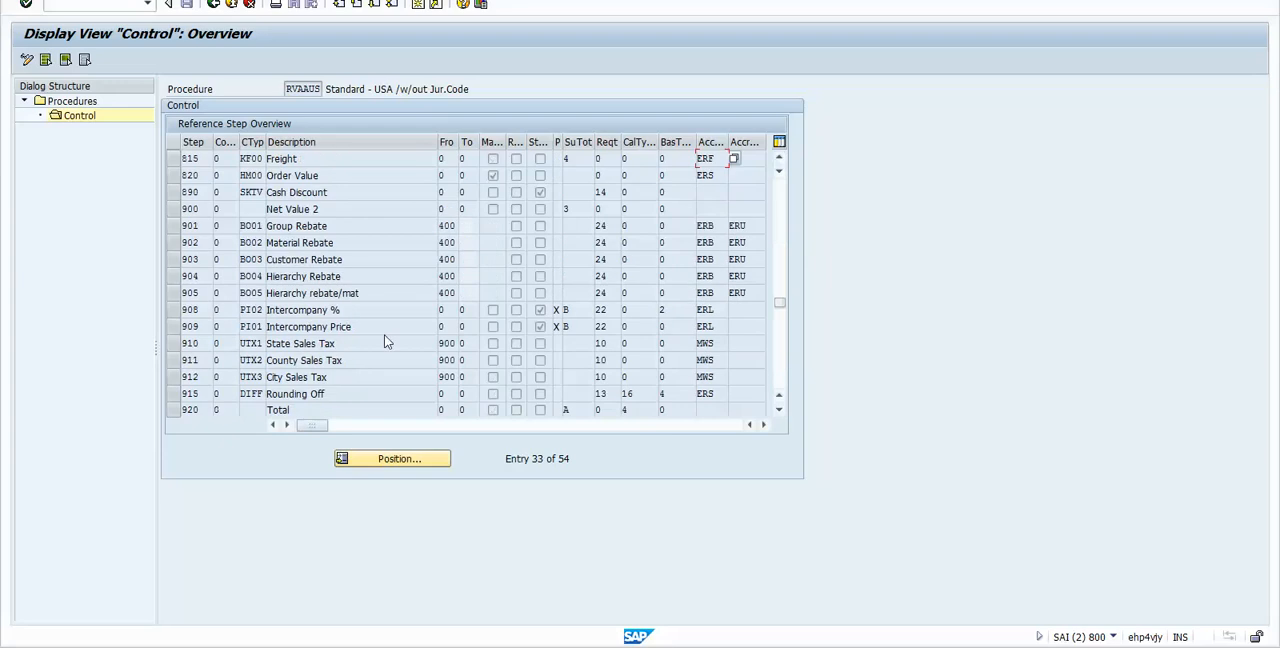
pyautogui.click(173, 310)
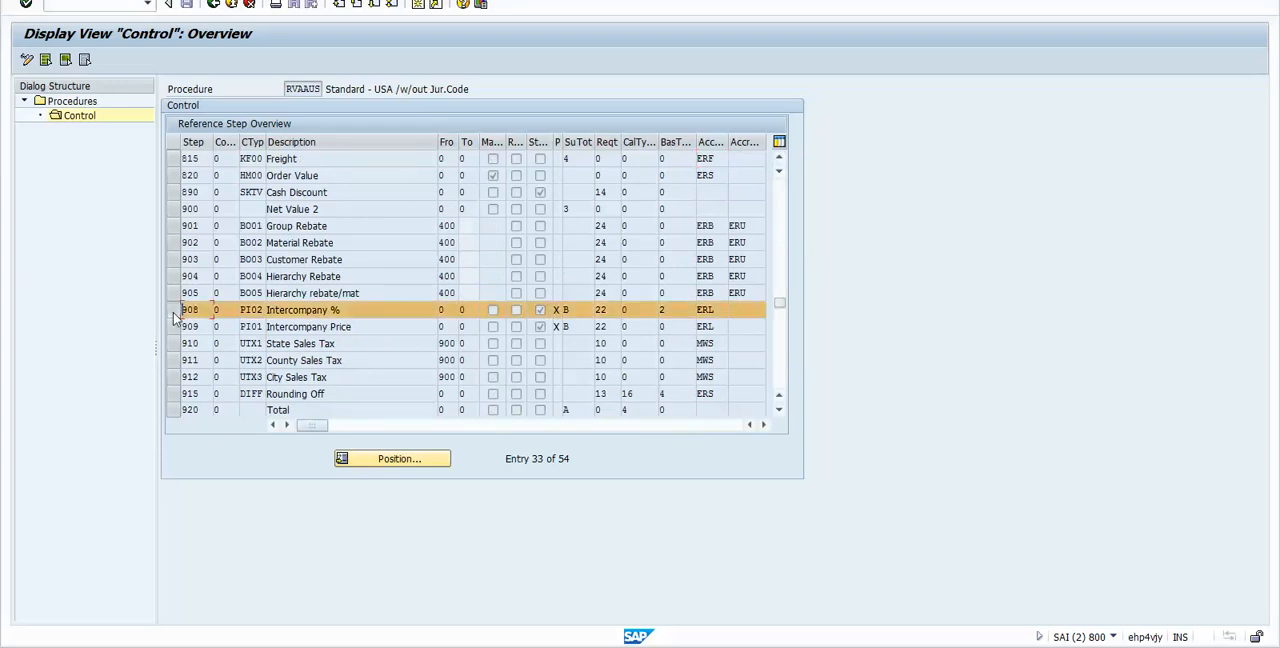
pyautogui.click(173, 326)
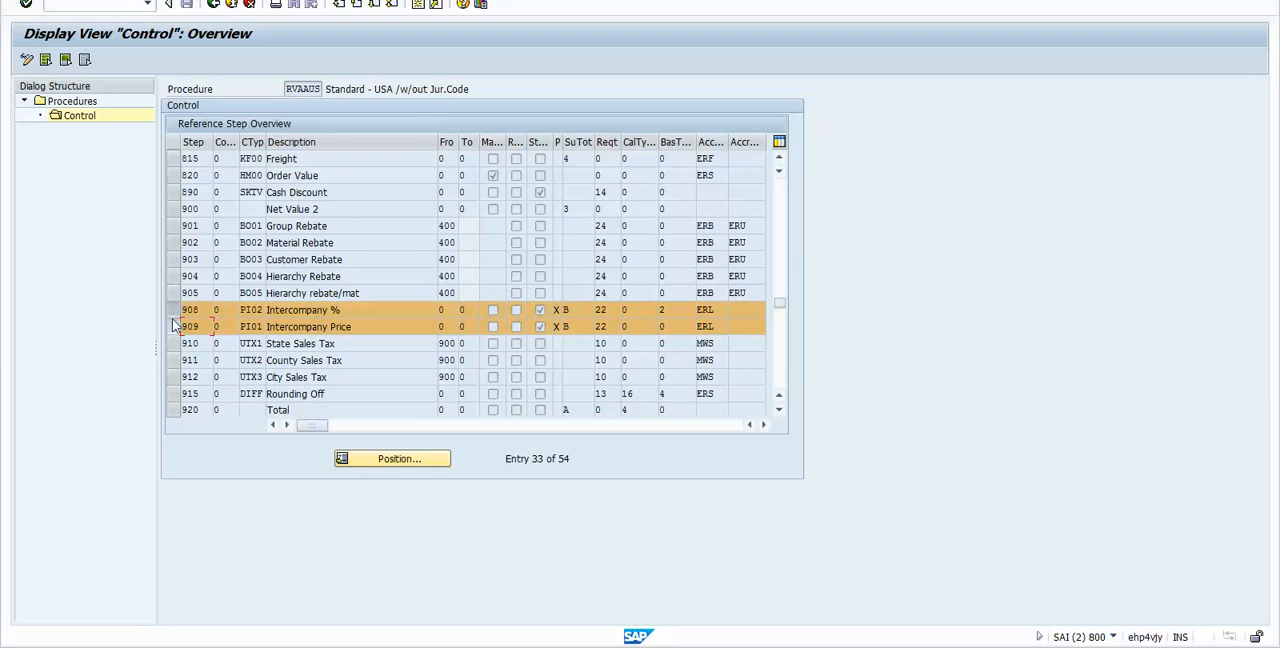
# Step: Keep only the PI01 line selected and compare its description with that of PI02
pyautogui.moveTo(353, 313); pyautogui.dragTo(234, 300)
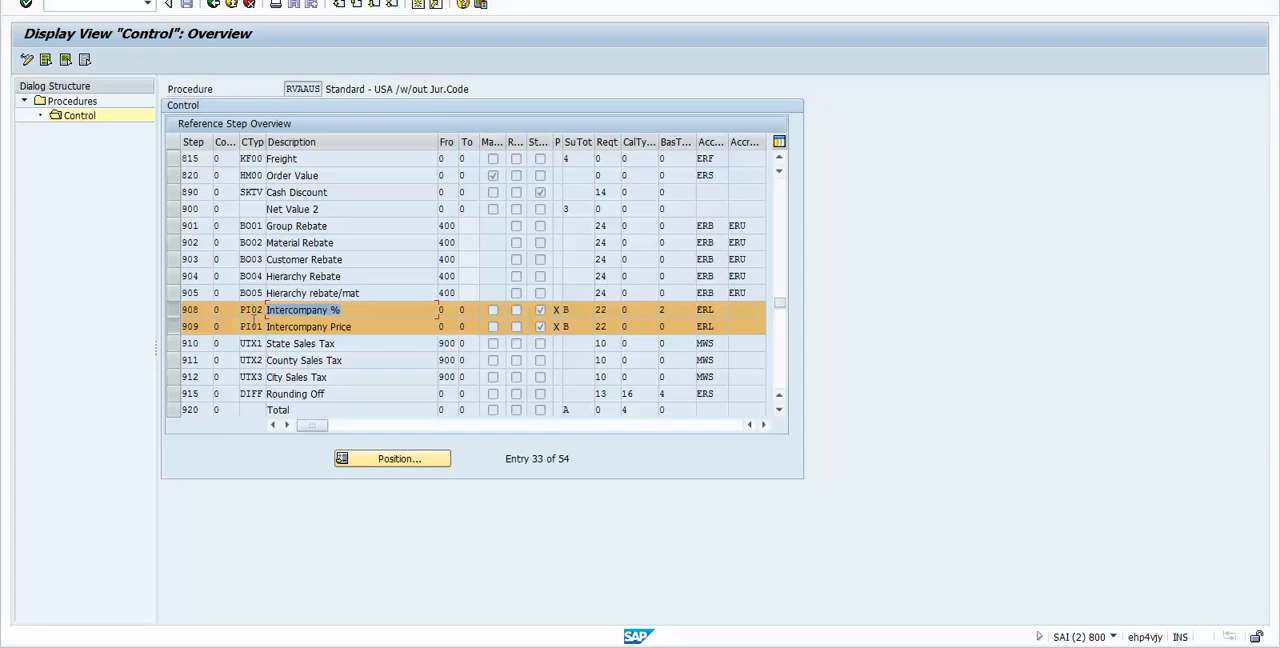
pyautogui.click(173, 310)
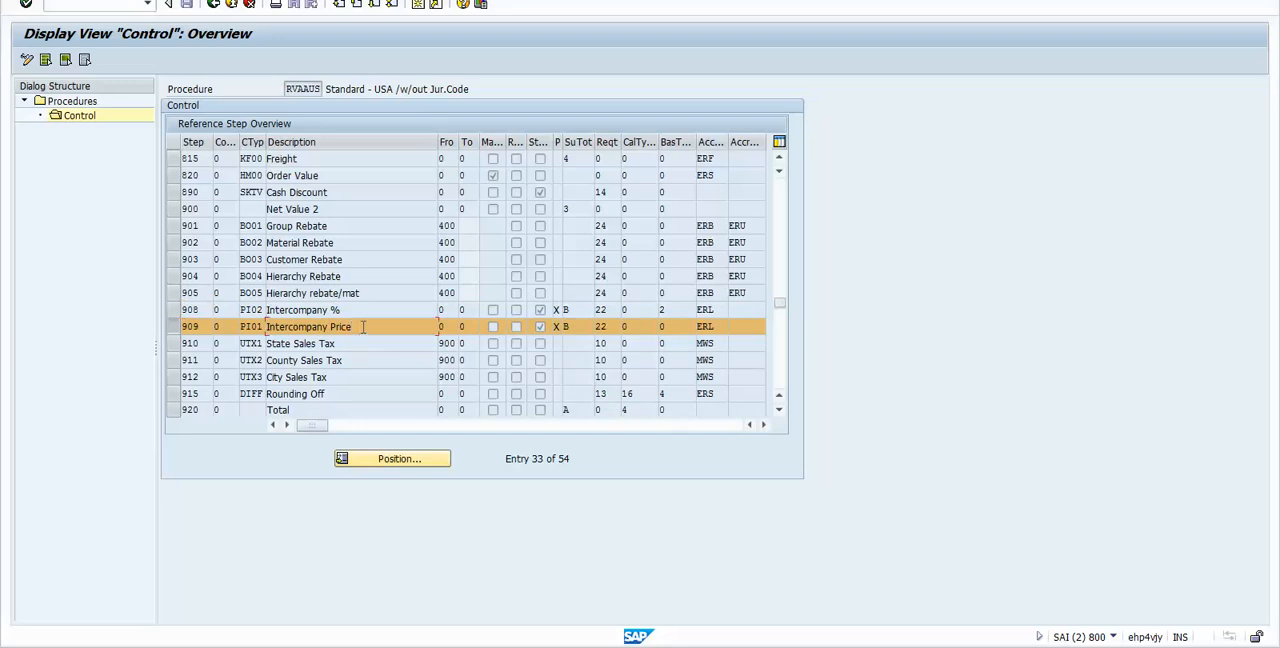
pyautogui.moveTo(353, 308); pyautogui.dragTo(238, 324)
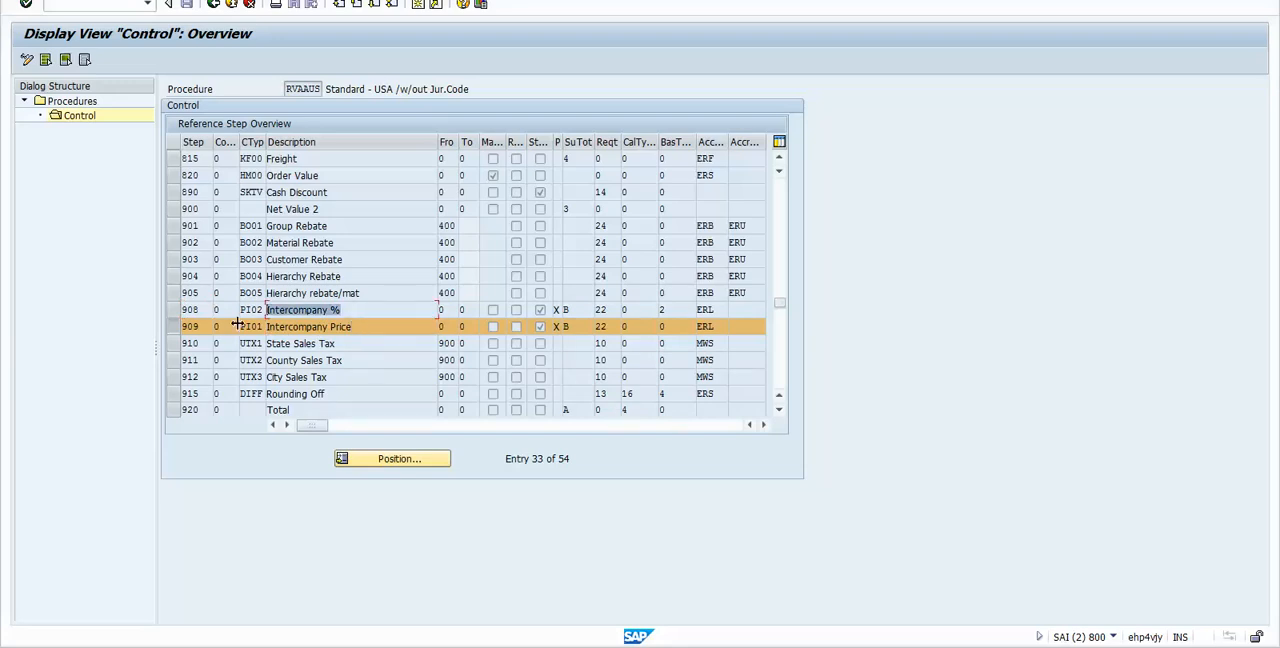
pyautogui.click(365, 312)
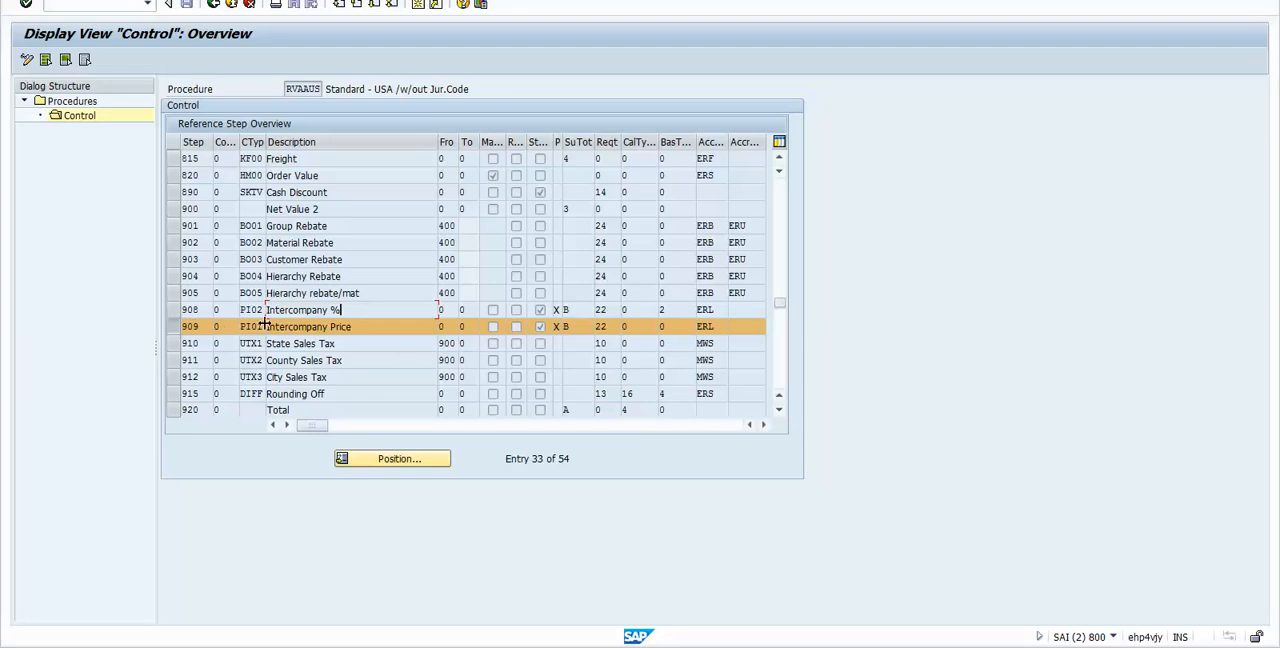
# Step: Check the PI01 line's requirement and description, and widen the Statistics column to show its full heading
pyautogui.click(354, 329)
pyautogui.click(606, 326)
pyautogui.moveTo(550, 136); pyautogui.dragTo(608, 169)
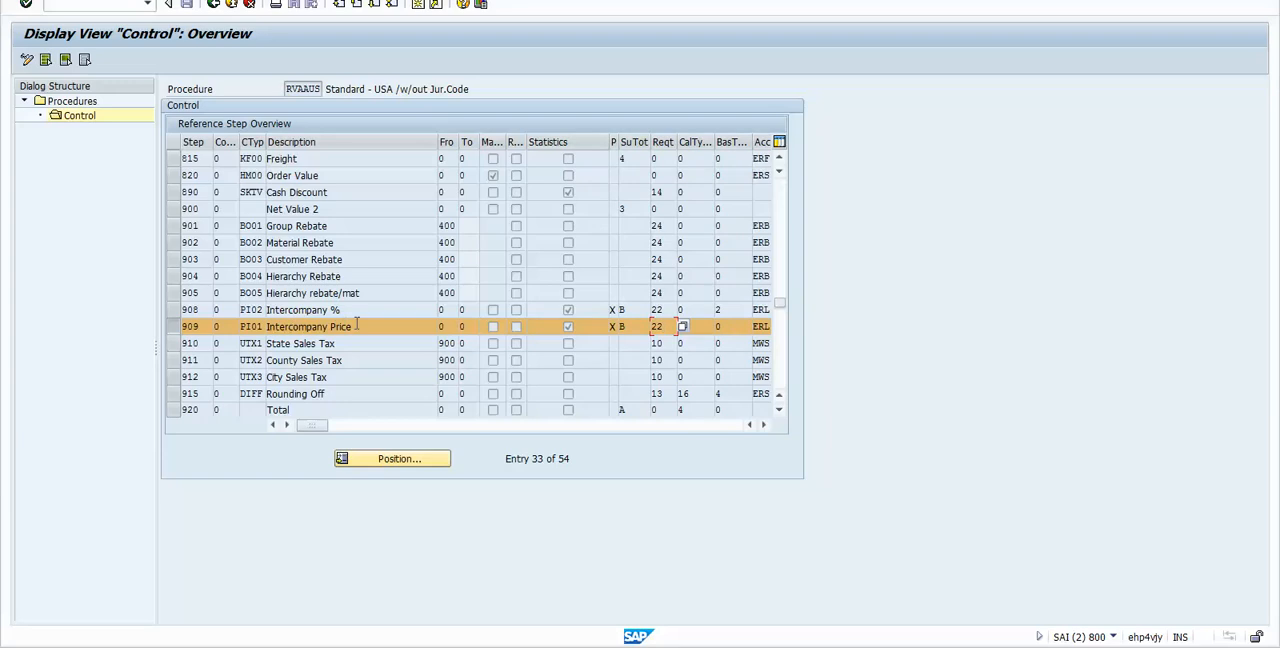
pyautogui.moveTo(356, 326); pyautogui.dragTo(266, 327)
pyautogui.click(390, 327)
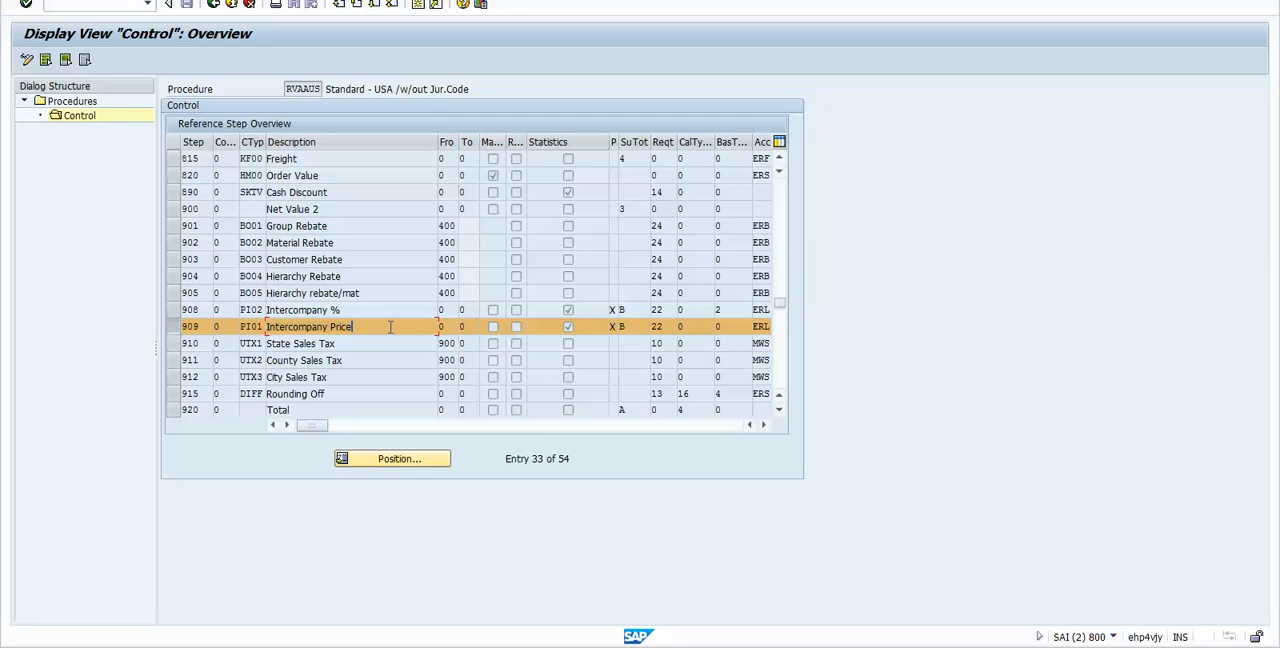
pyautogui.click(761, 425)
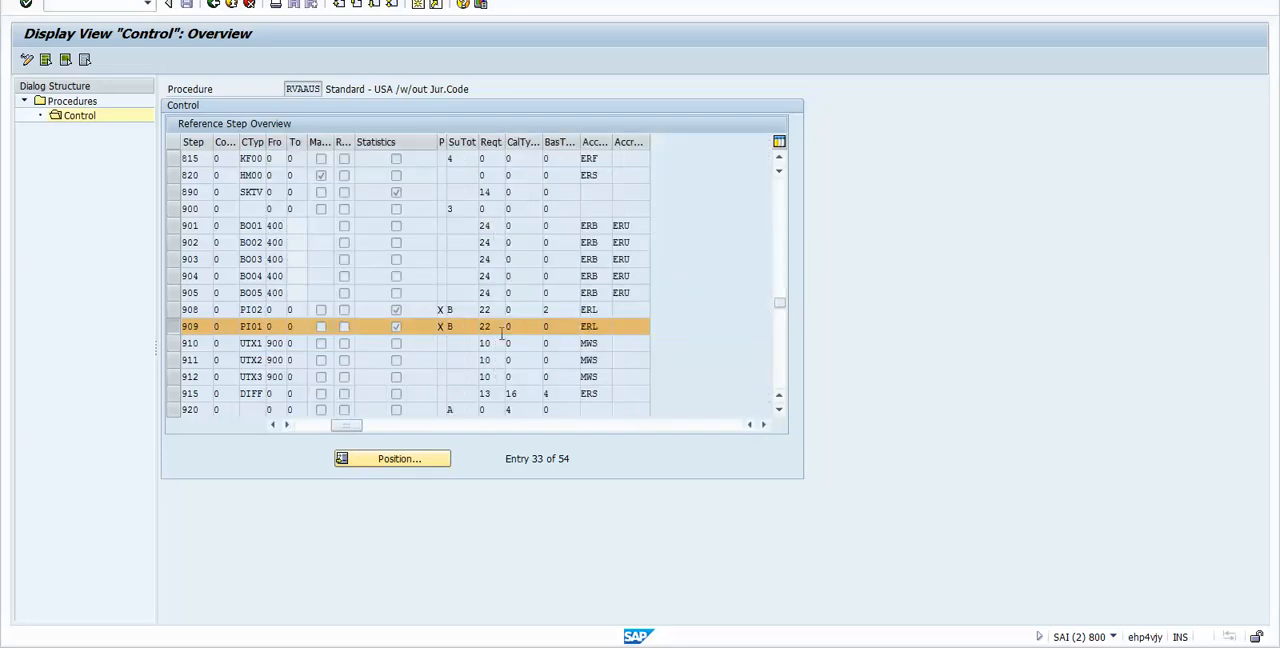
# Step: Examine the condition type, requirement routine and account key of the PI01 line at step 909
pyautogui.doubleClick(501, 326)
pyautogui.click(495, 327)
pyautogui.doubleClick(495, 327)
pyautogui.doubleClick(250, 327)
pyautogui.click(492, 327)
pyautogui.click(258, 327)
pyautogui.click(494, 327)
pyautogui.click(597, 324)
# Step: Leave the control data of RVAAUS for the procedures overview and switch to the Excel workbook
pyautogui.click(778, 198)
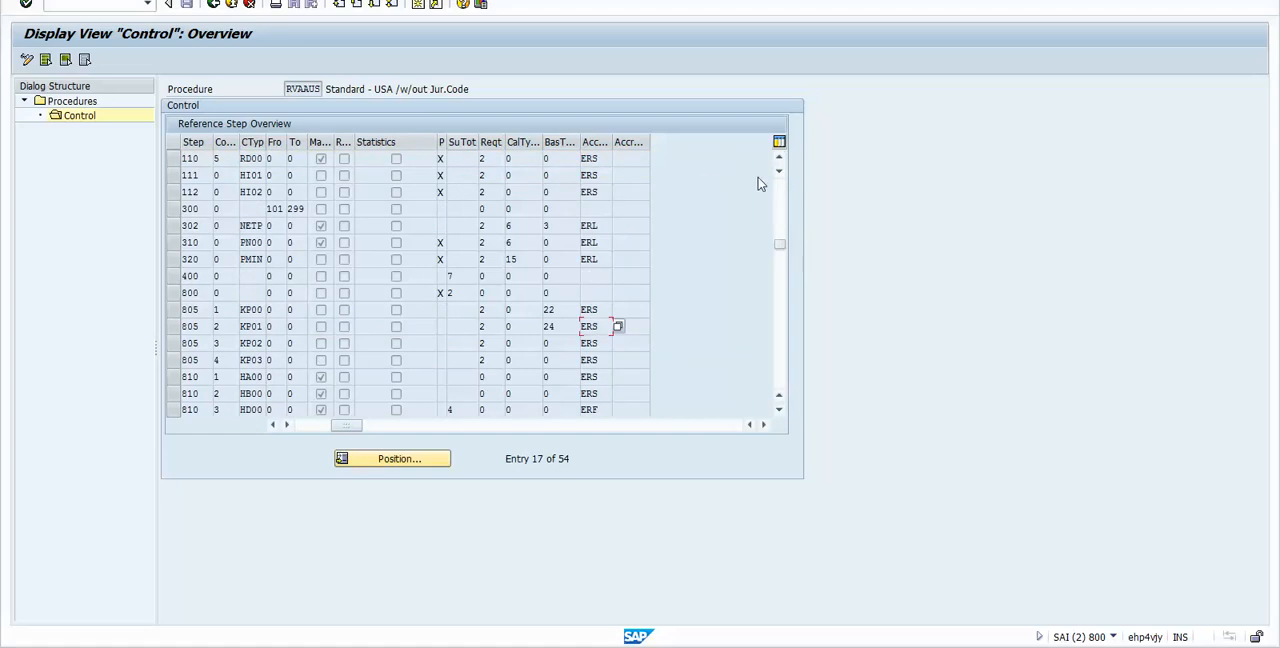
pyautogui.click(785, 194)
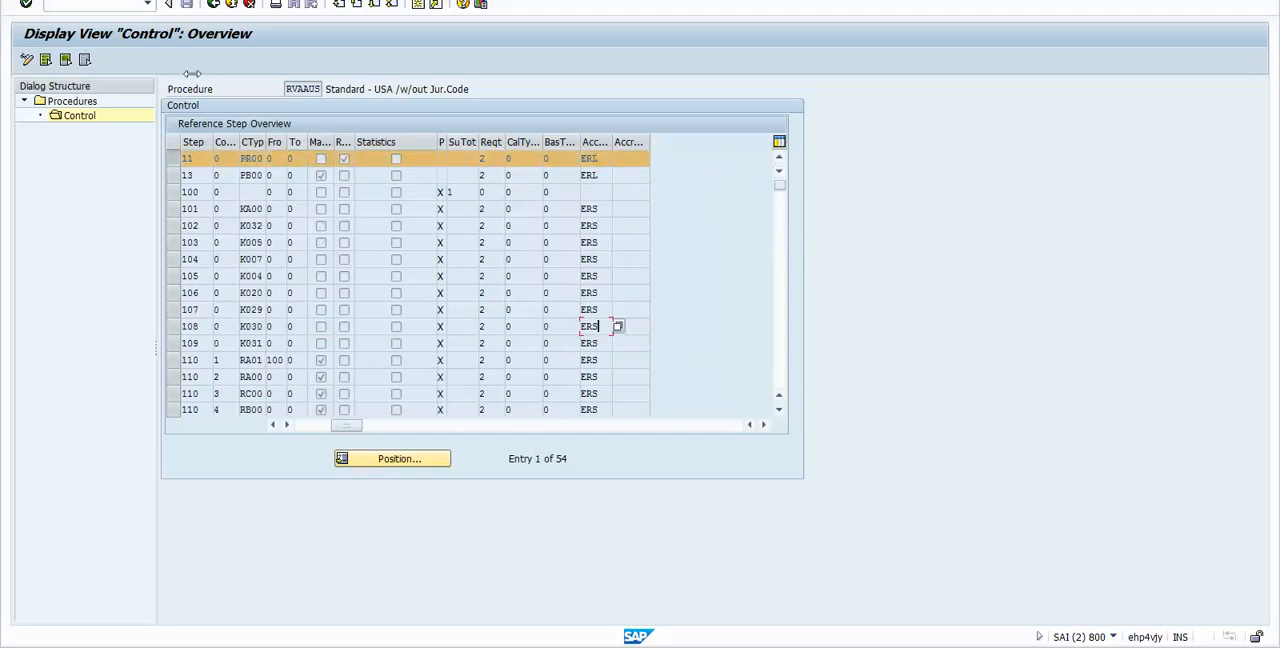
pyautogui.click(214, 5)
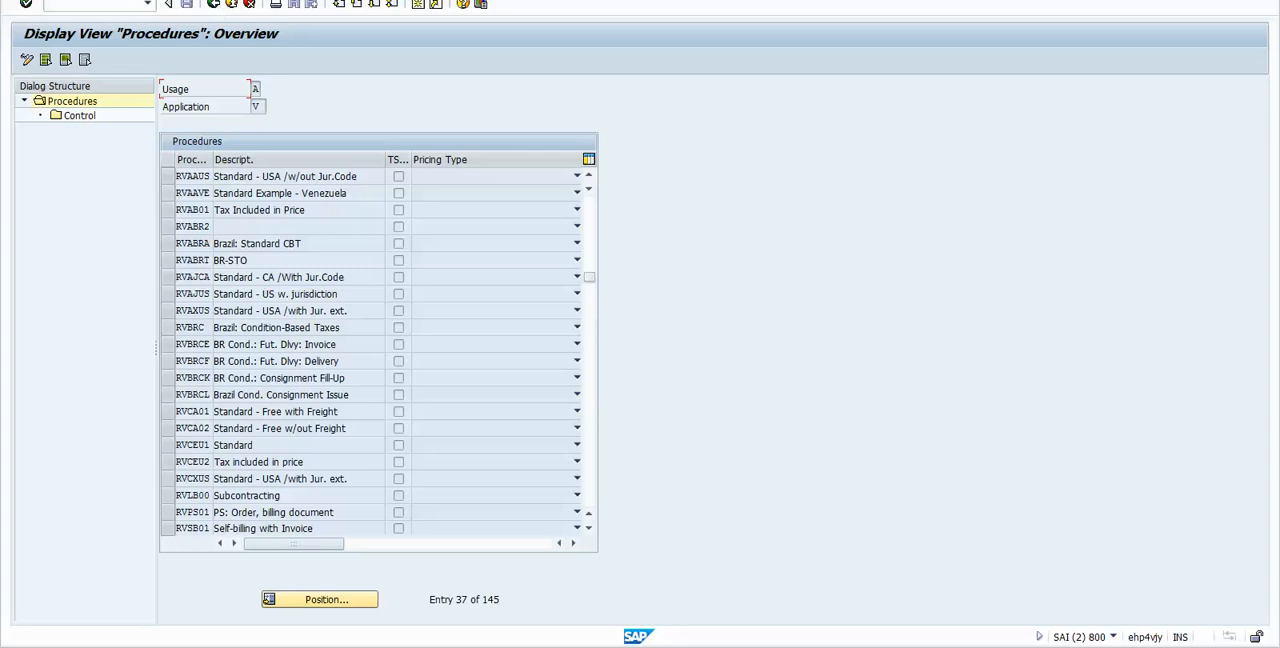
pyautogui.hotkey('alt', 'Tab')
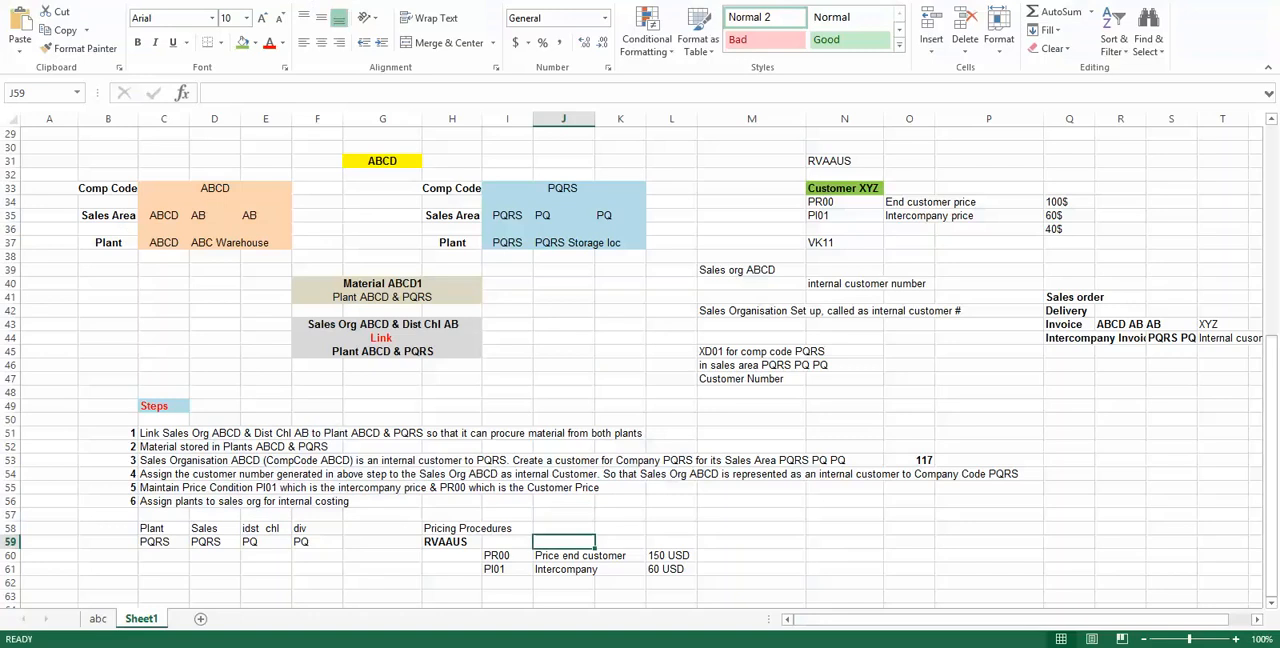
# Step: Enter the label Customer in cell N58
pyautogui.click(821, 527)
pyautogui.write('Customer')
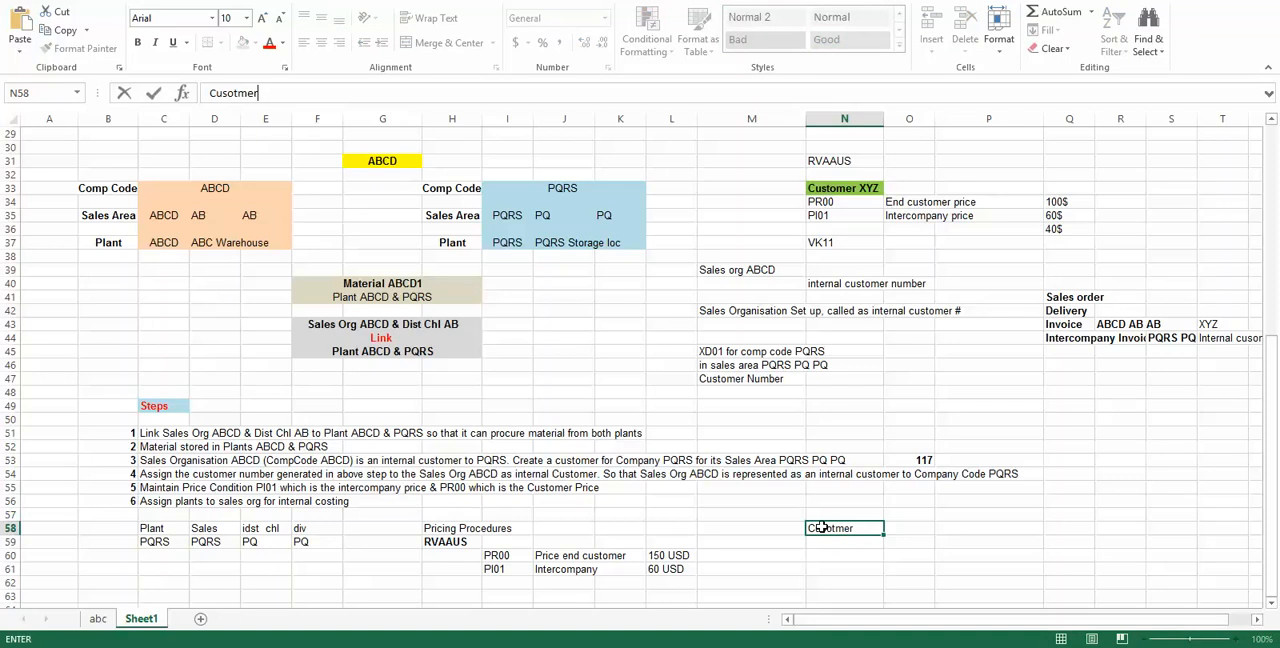
pyautogui.press('Tab')
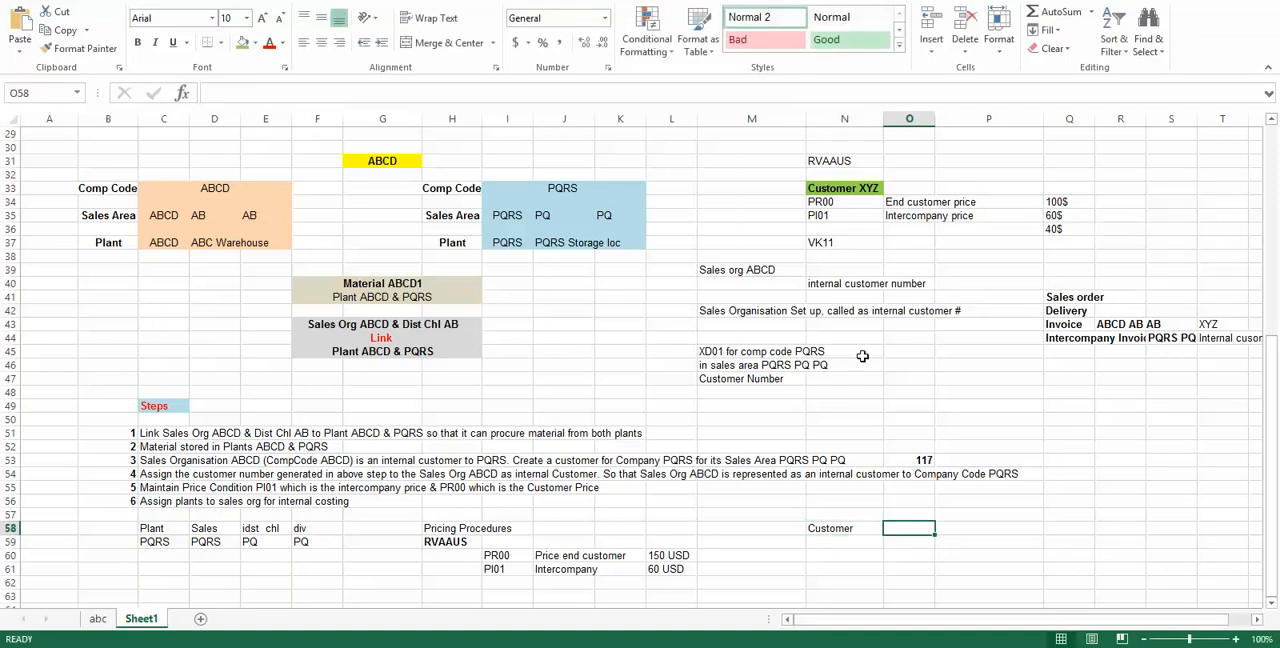
# Step: Enter the end customer's number in cell O33 beside Customer XYZ and make it bold
pyautogui.click(919, 192)
pyautogui.write('112')
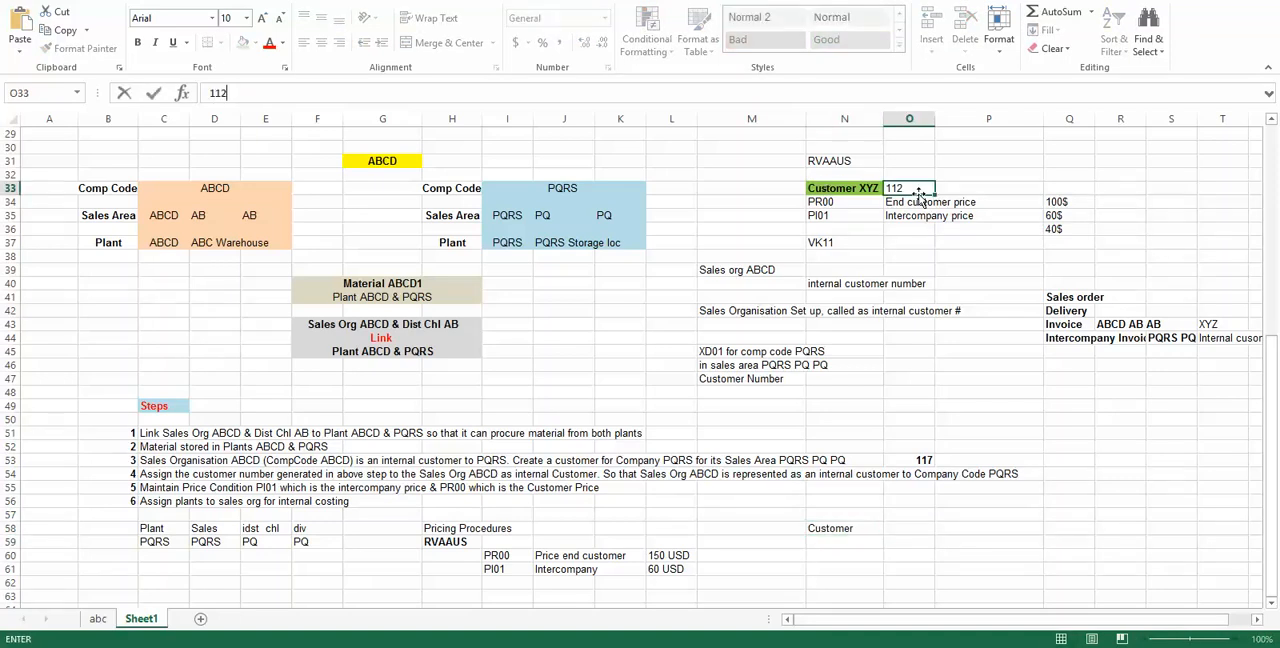
pyautogui.press('Return')
pyautogui.click(920, 190)
pyautogui.hotkey('ctrl', 'b')
# Step: Delete the Customer label from cell N58
pyautogui.press('Down')
pyautogui.press('Down')
pyautogui.press('Down')
pyautogui.press('Down')
pyautogui.press('Down')
pyautogui.press('Down')
pyautogui.press('Down')
pyautogui.press('Down')
pyautogui.press('Down')
pyautogui.press('Down')
pyautogui.press('Down')
pyautogui.press('Down')
pyautogui.press('Down')
pyautogui.press('Down')
pyautogui.press('Down')
pyautogui.press('Down')
pyautogui.press('Down')
pyautogui.press('Down')
pyautogui.press('Down')
pyautogui.press('Down')
pyautogui.press('Down')
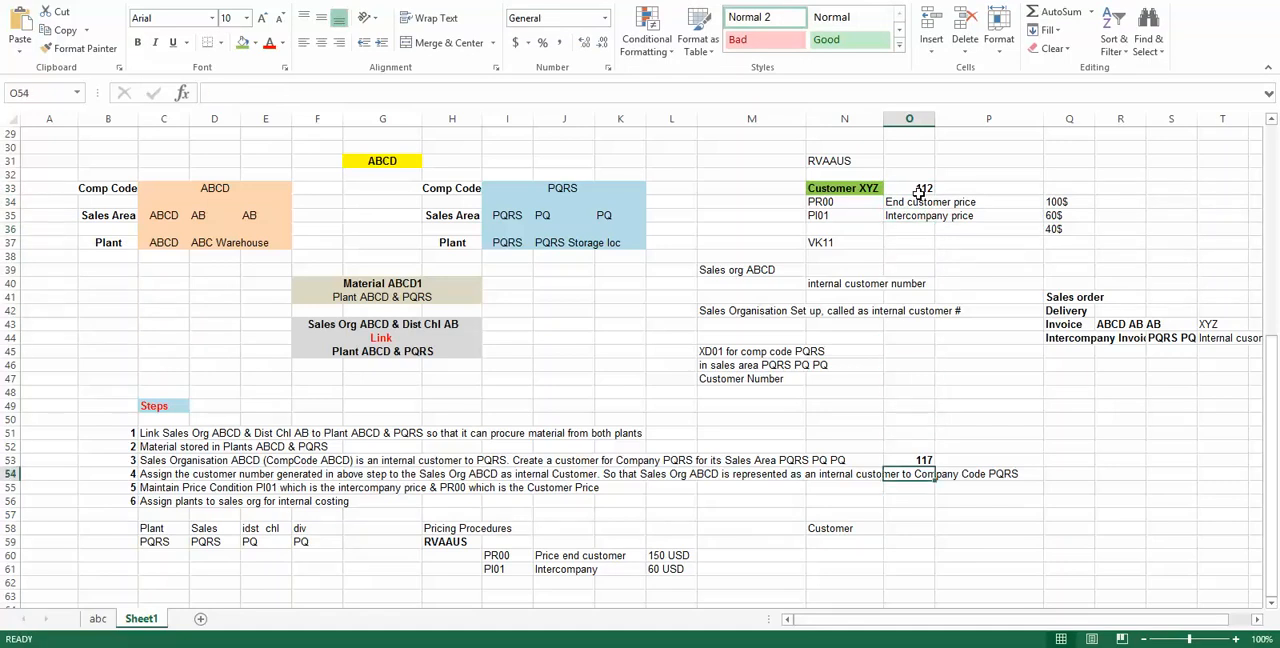
pyautogui.press('Down')
pyautogui.press('Down')
pyautogui.press('Down')
pyautogui.press('Left')
pyautogui.press('Down')
pyautogui.press('Delete')
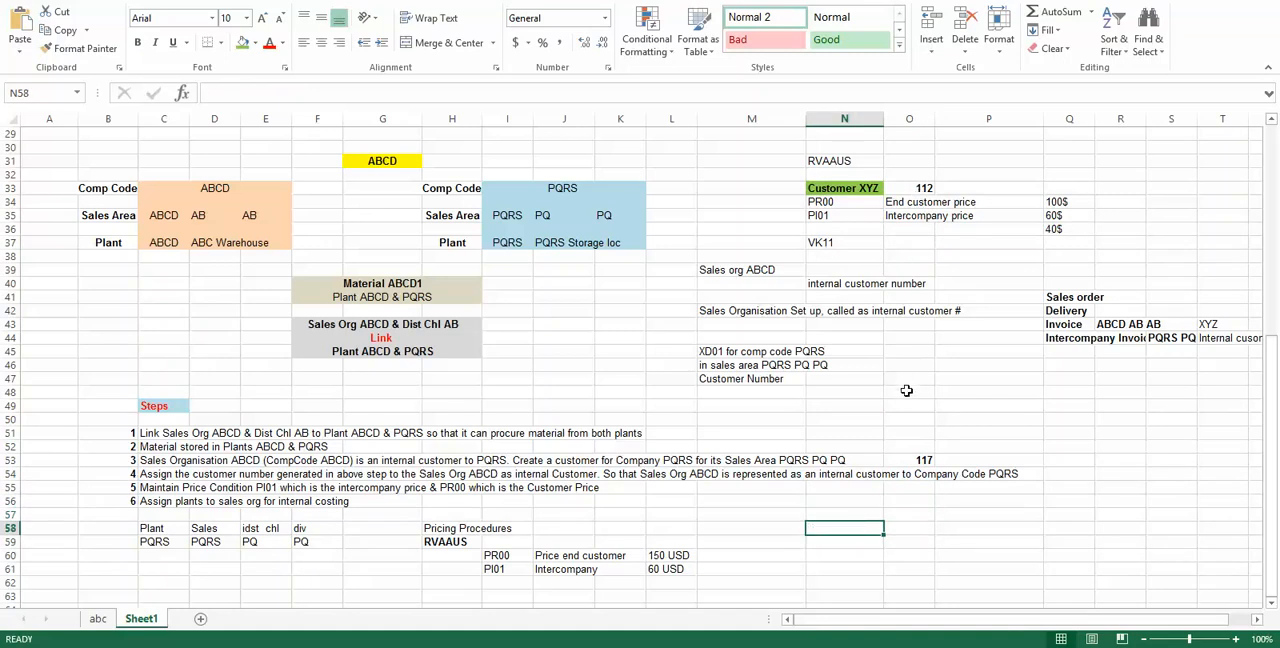
# Step: Review the internal customer number in step 3 and the step 6 note on assigning plants for internal costing
pyautogui.click(908, 459)
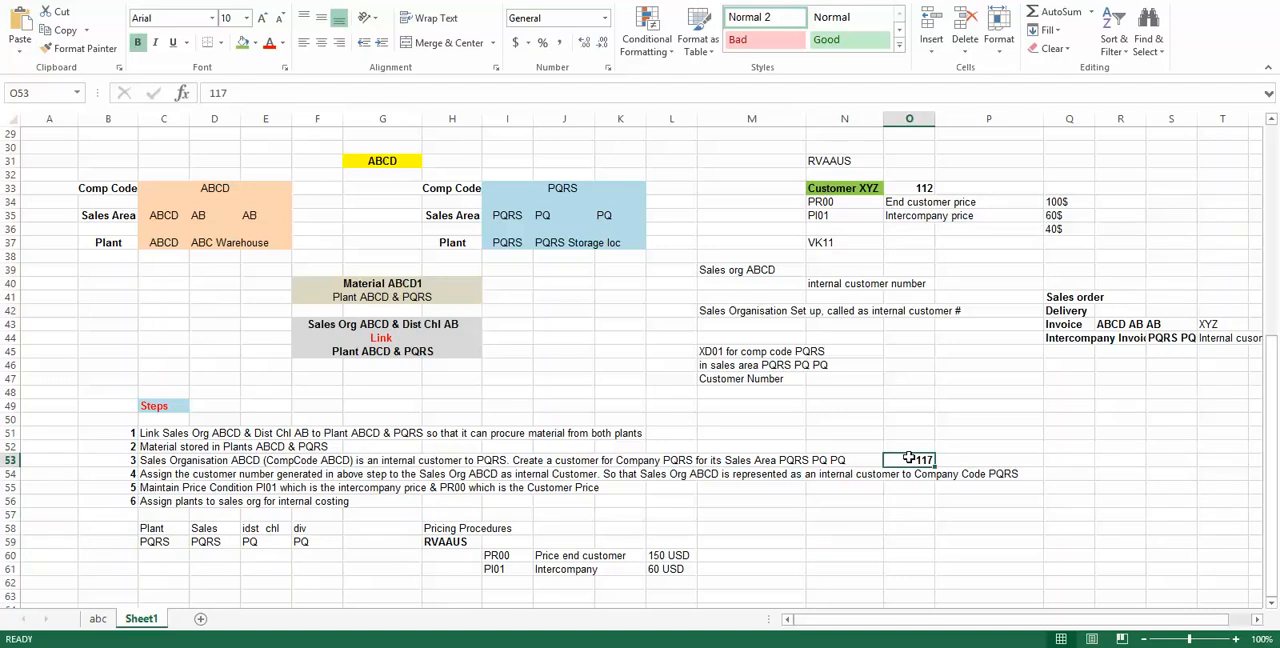
pyautogui.hotkey('alt', 'Tab')
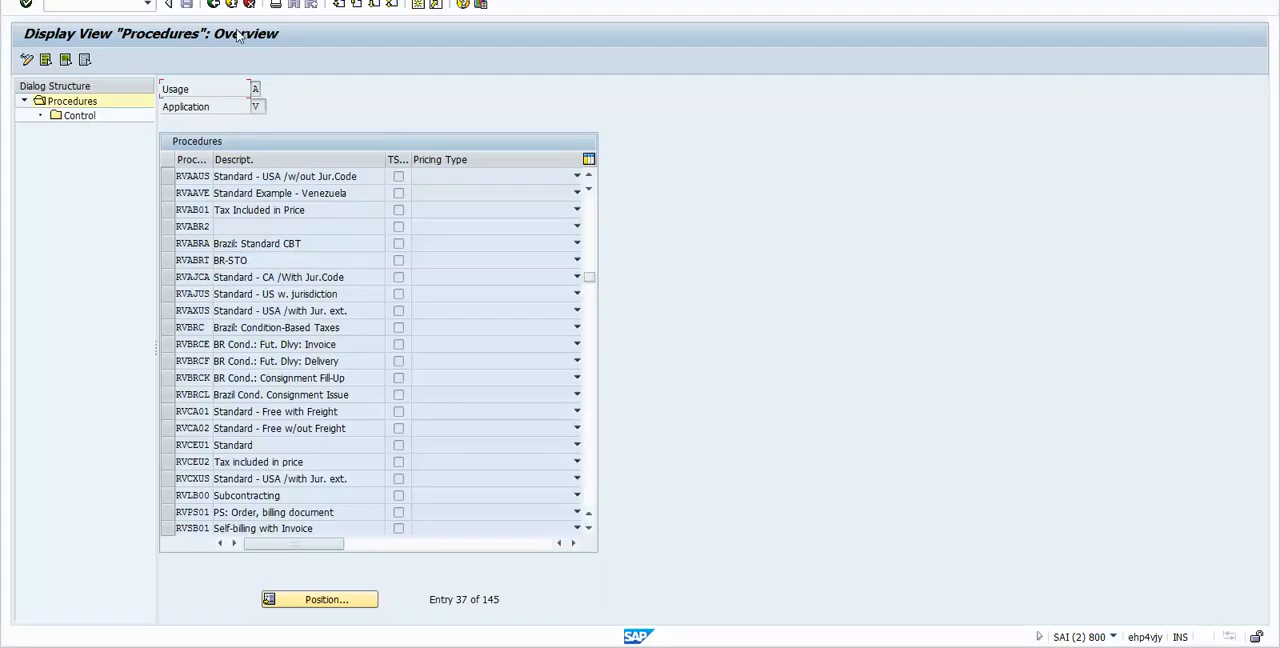
pyautogui.hotkey('alt', 'Tab')
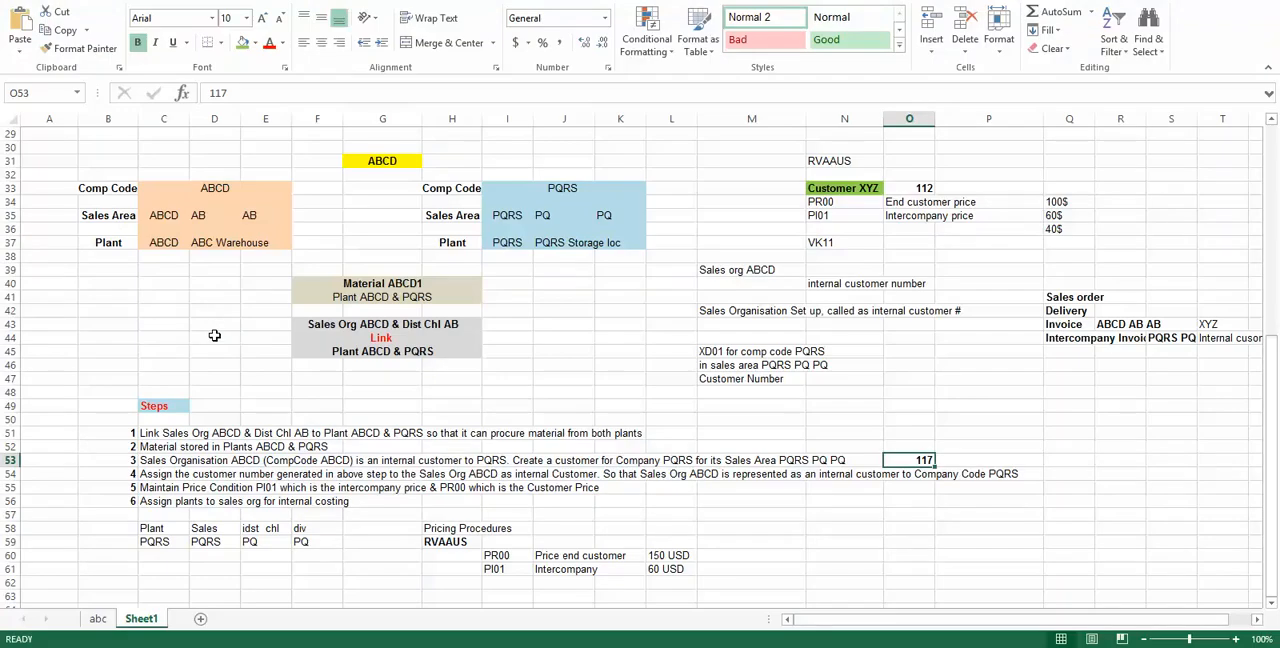
pyautogui.click(146, 503)
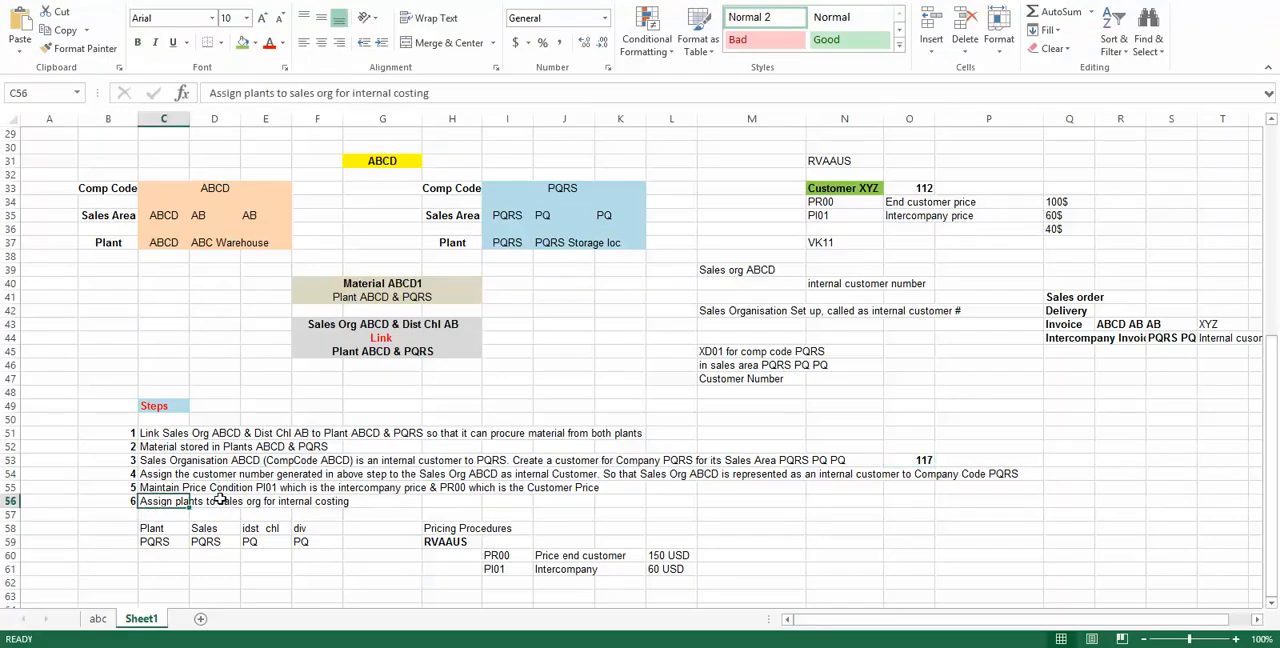
pyautogui.click(321, 501)
pyautogui.click(165, 500)
# Step: Review the assignment of plant PQRS to sales area PQRS PQ PQ and the Intercompany Invoice entry in cell Q44
pyautogui.click(157, 541)
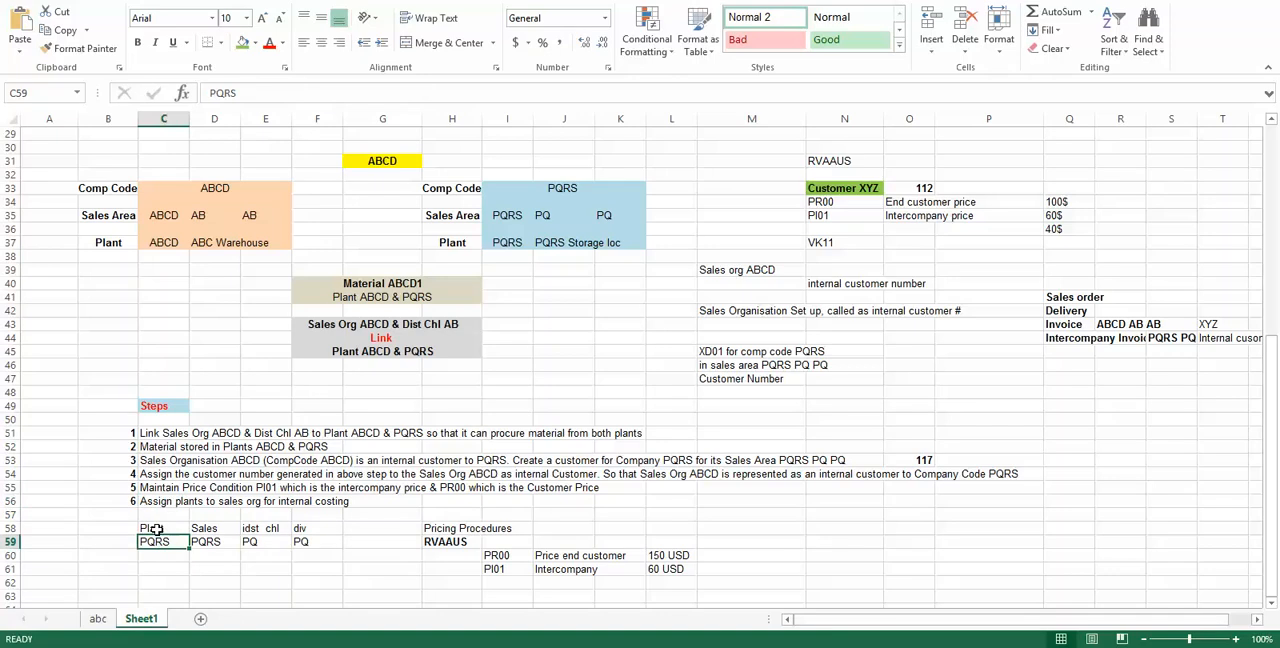
pyautogui.moveTo(157, 530); pyautogui.dragTo(300, 541)
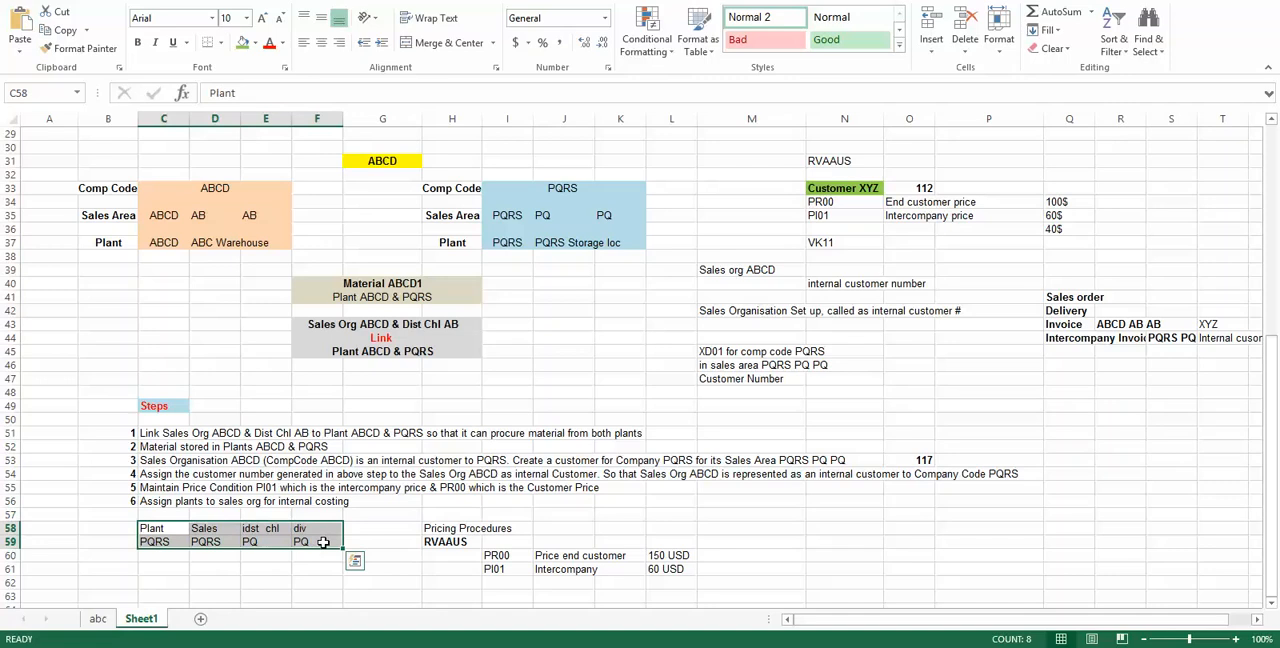
pyautogui.click(318, 544)
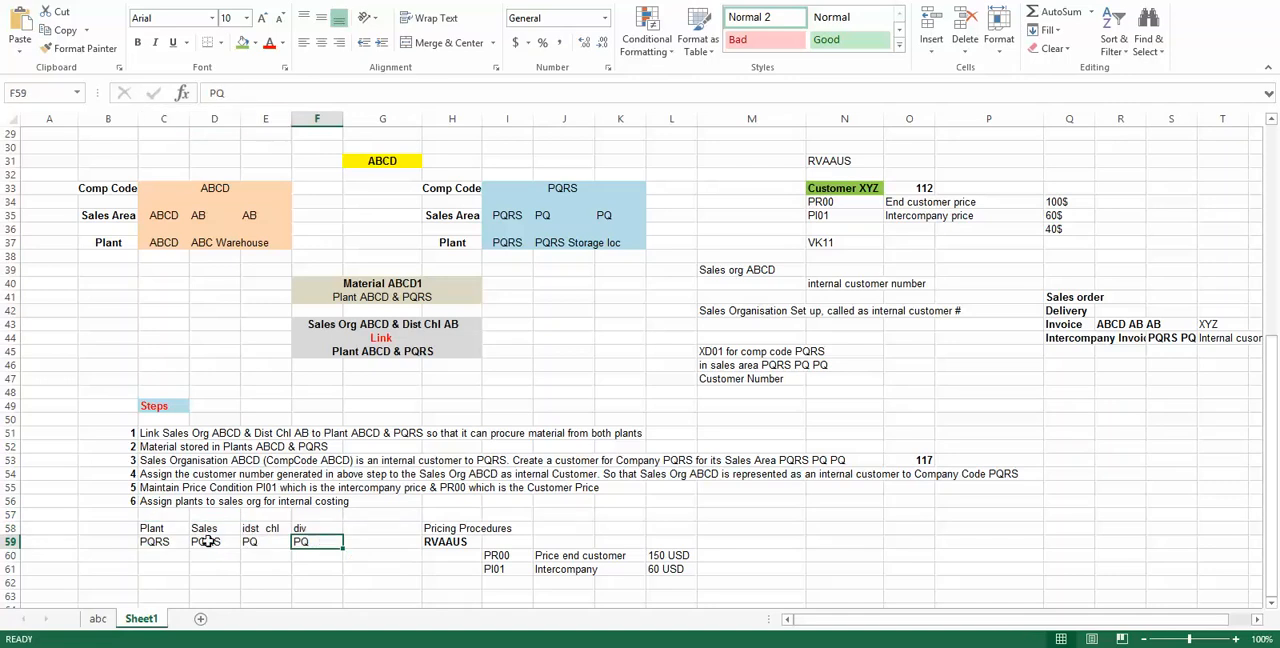
pyautogui.moveTo(228, 546); pyautogui.dragTo(305, 543)
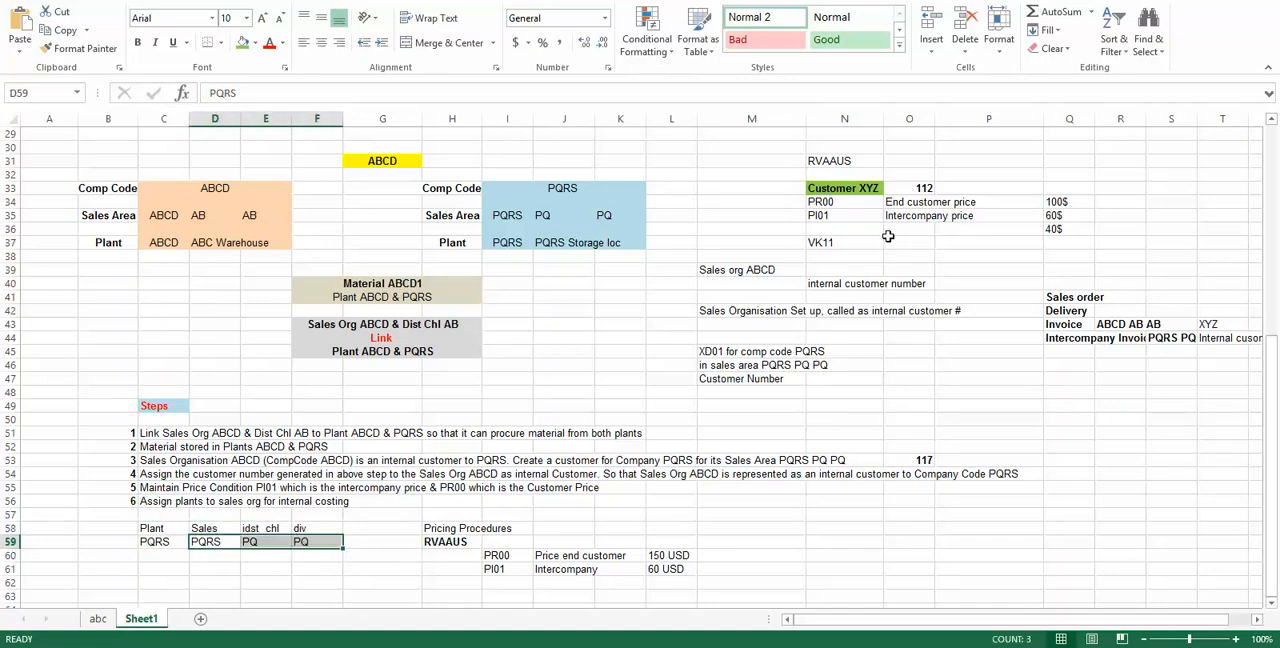
pyautogui.click(1056, 338)
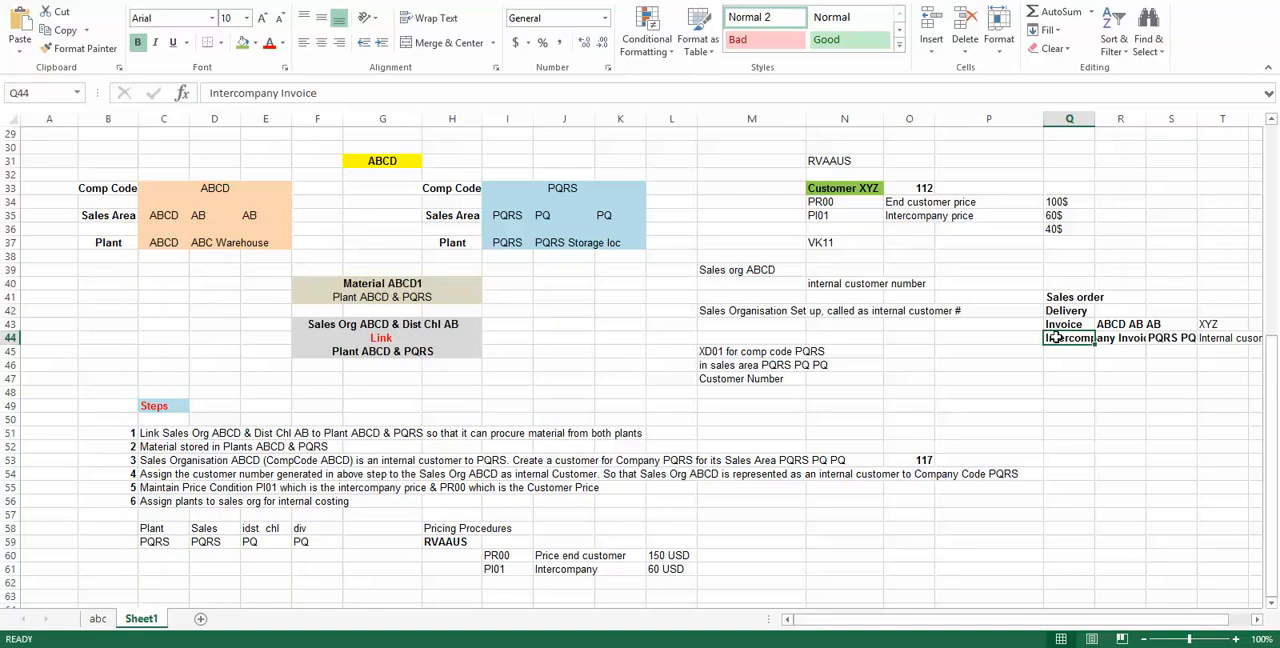
# Step: Switch to the SAP session showing the inter-company billing view and return to the IMG structure
pyautogui.hotkey('alt', 'Tab')
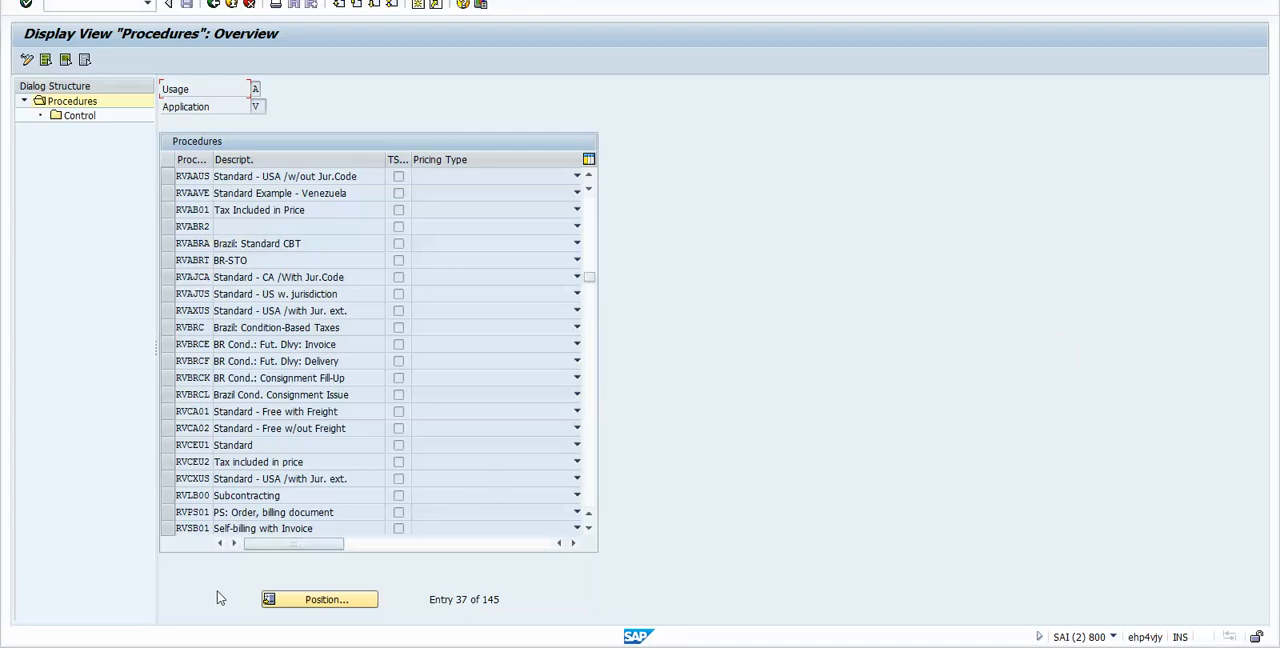
pyautogui.click(271, 562)
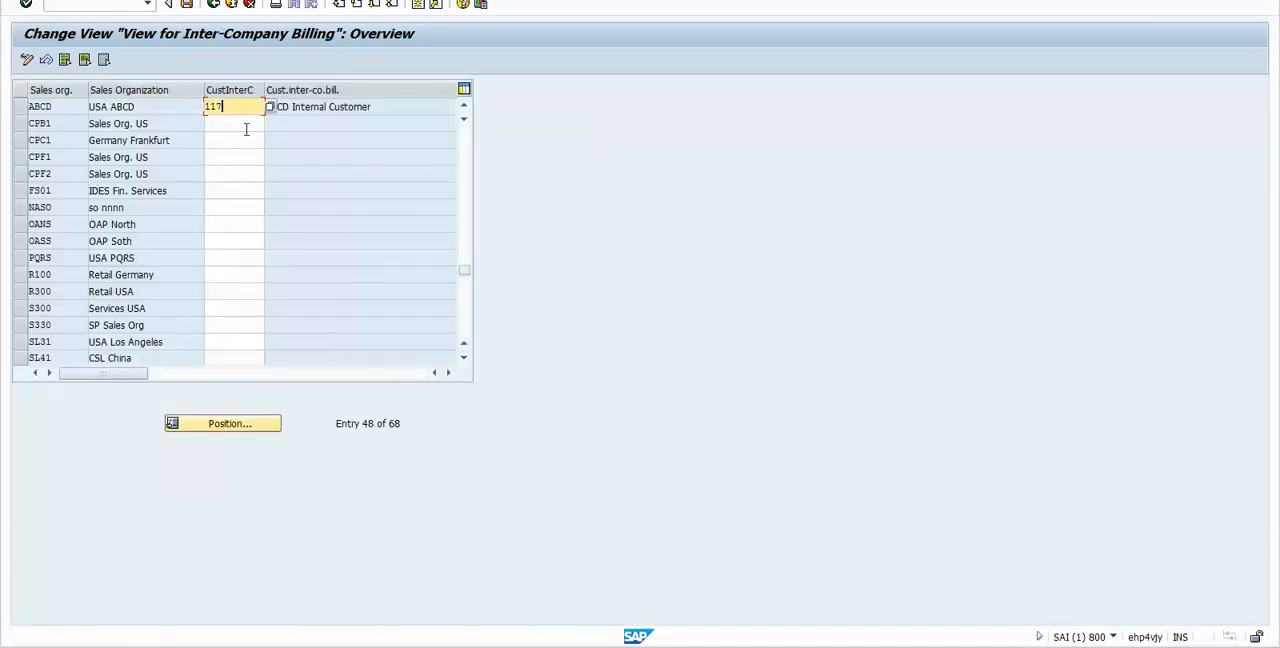
pyautogui.click(214, 4)
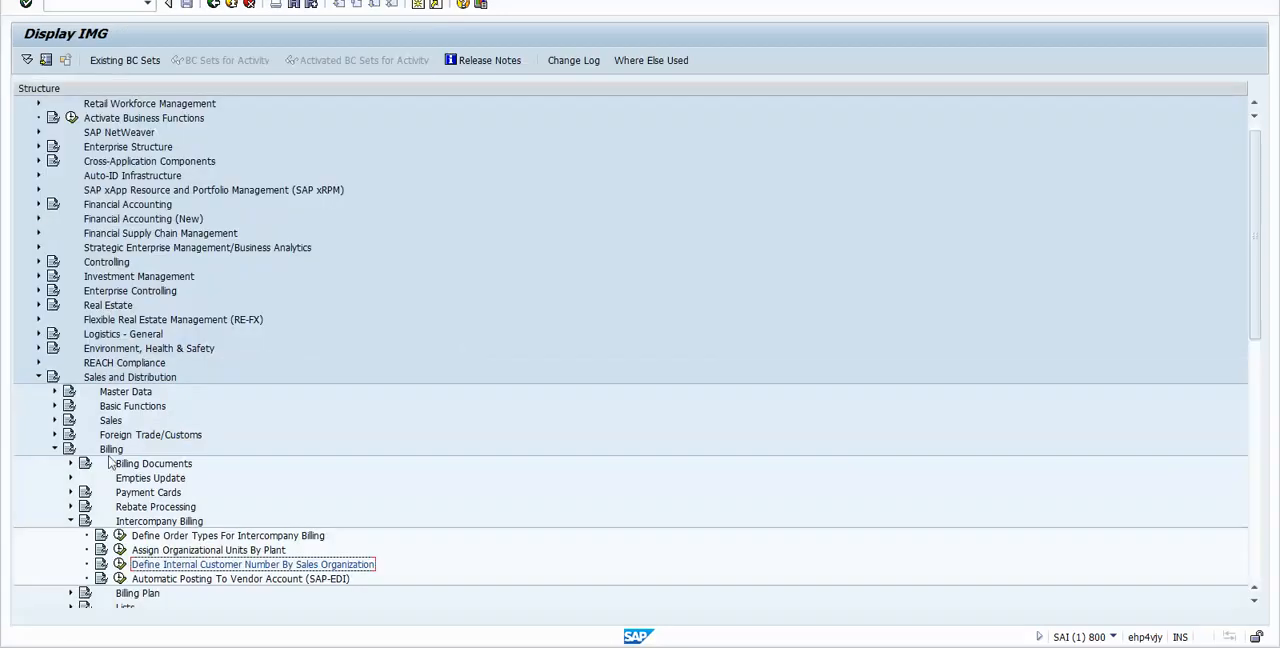
# Step: Open the Assign Organizational Units By Plant activity under Intercompany Billing and choose Assign Organizational Units to the Plants
pyautogui.click(150, 524)
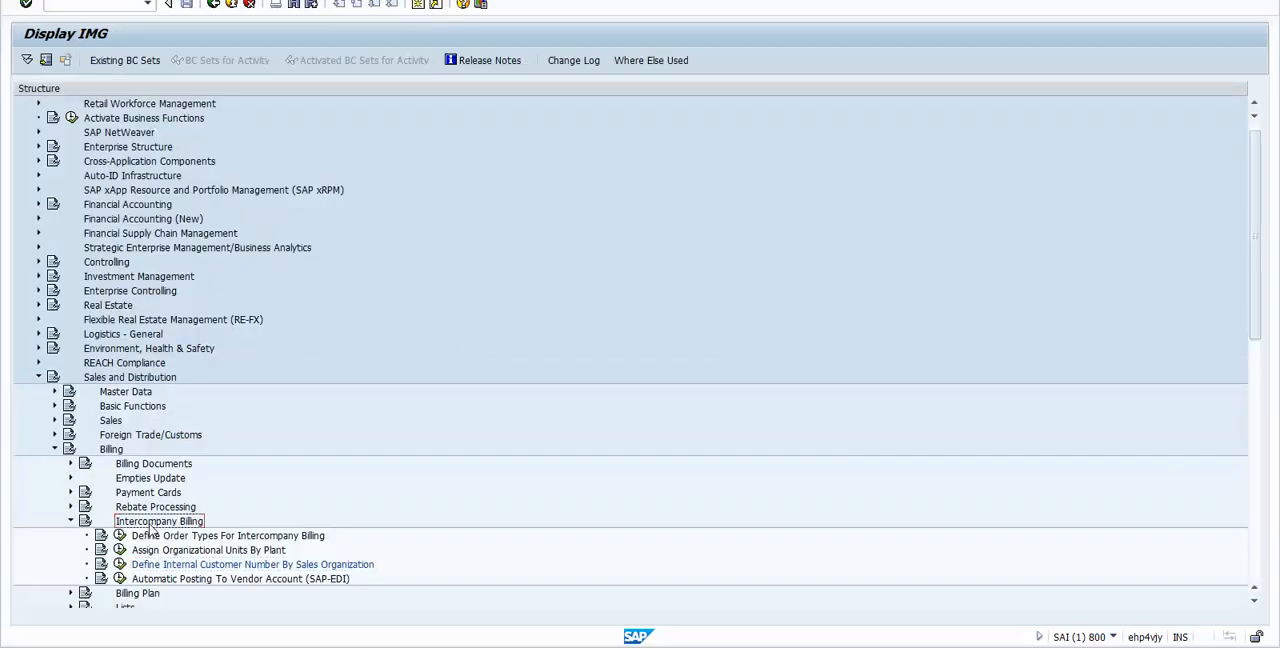
pyautogui.click(160, 551)
pyautogui.click(160, 580)
pyautogui.click(163, 566)
pyautogui.click(172, 552)
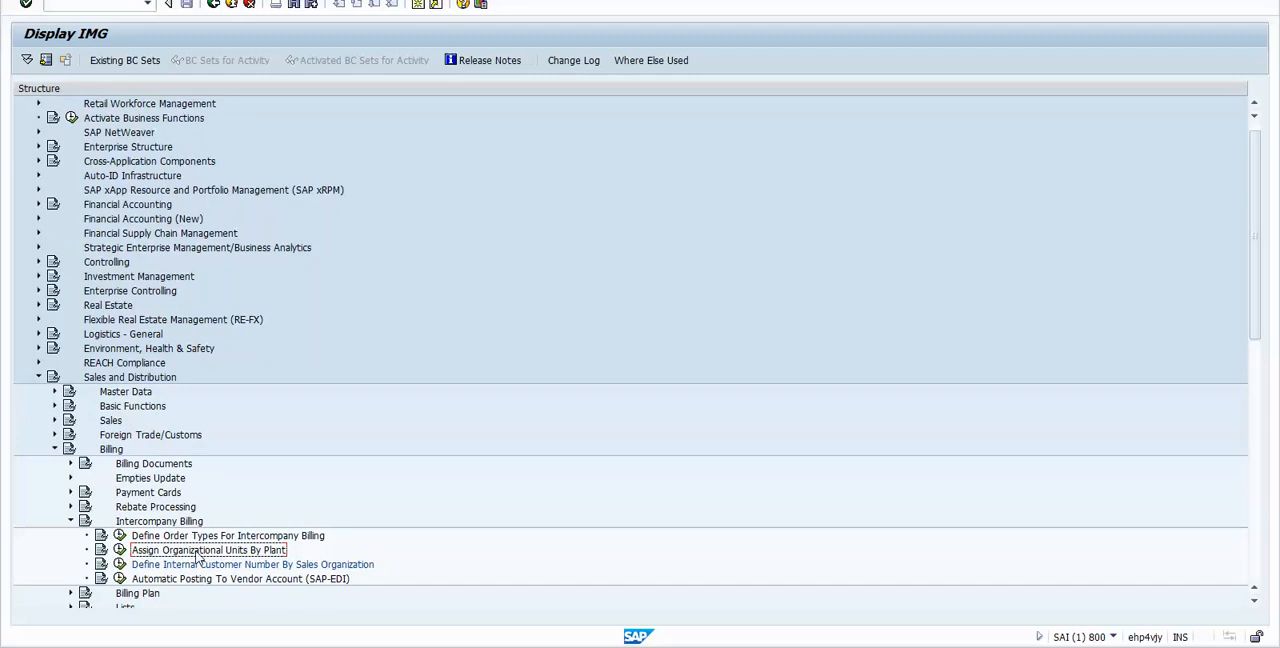
pyautogui.click(120, 551)
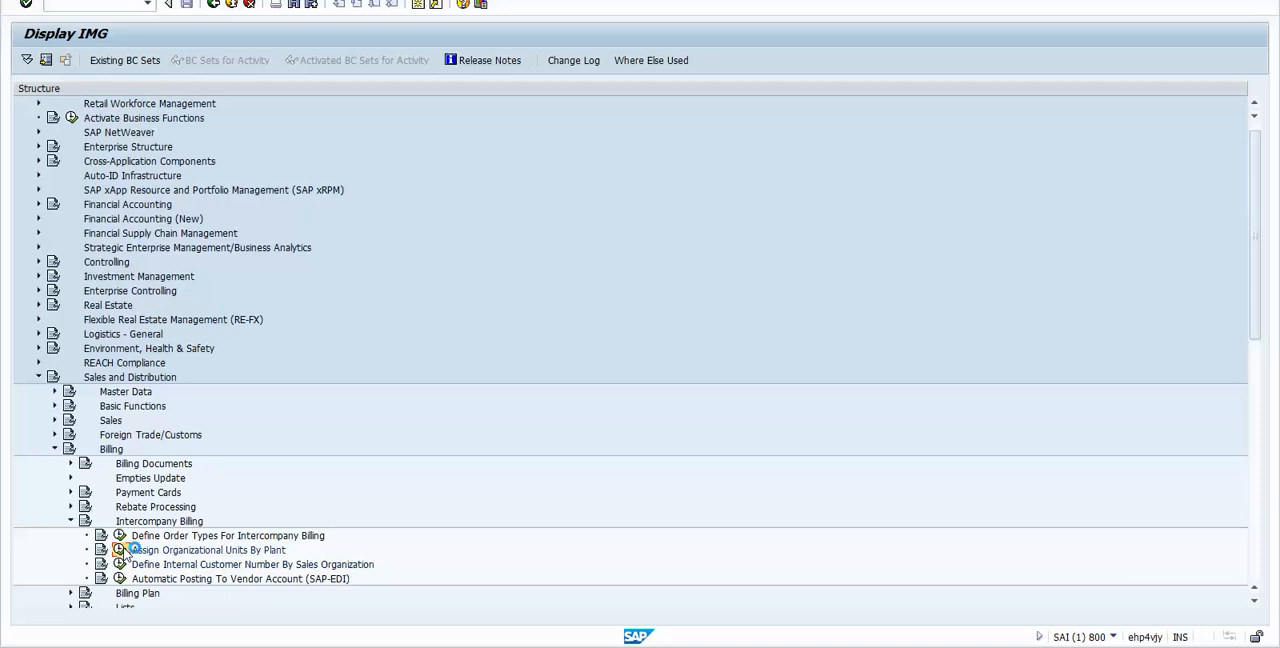
pyautogui.moveTo(59, 148); pyautogui.dragTo(303, 155)
pyautogui.doubleClick(302, 151)
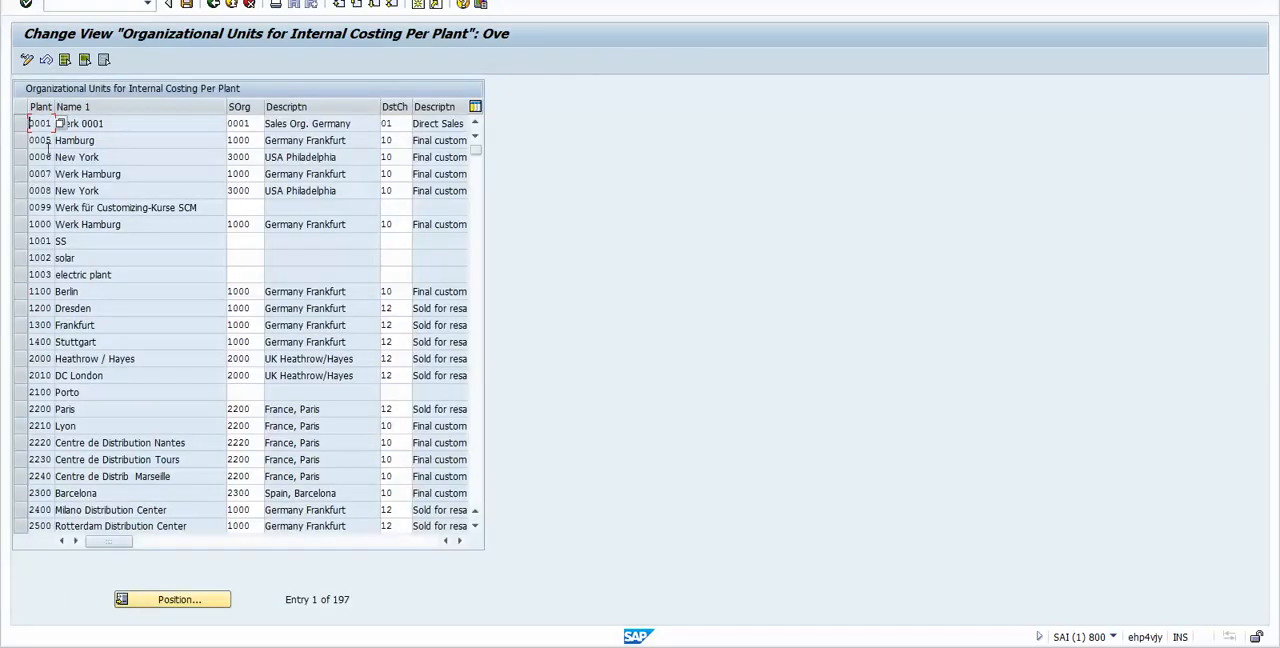
# Step: Position the internal costing list of organizational units at plant PQRS
pyautogui.click(117, 207)
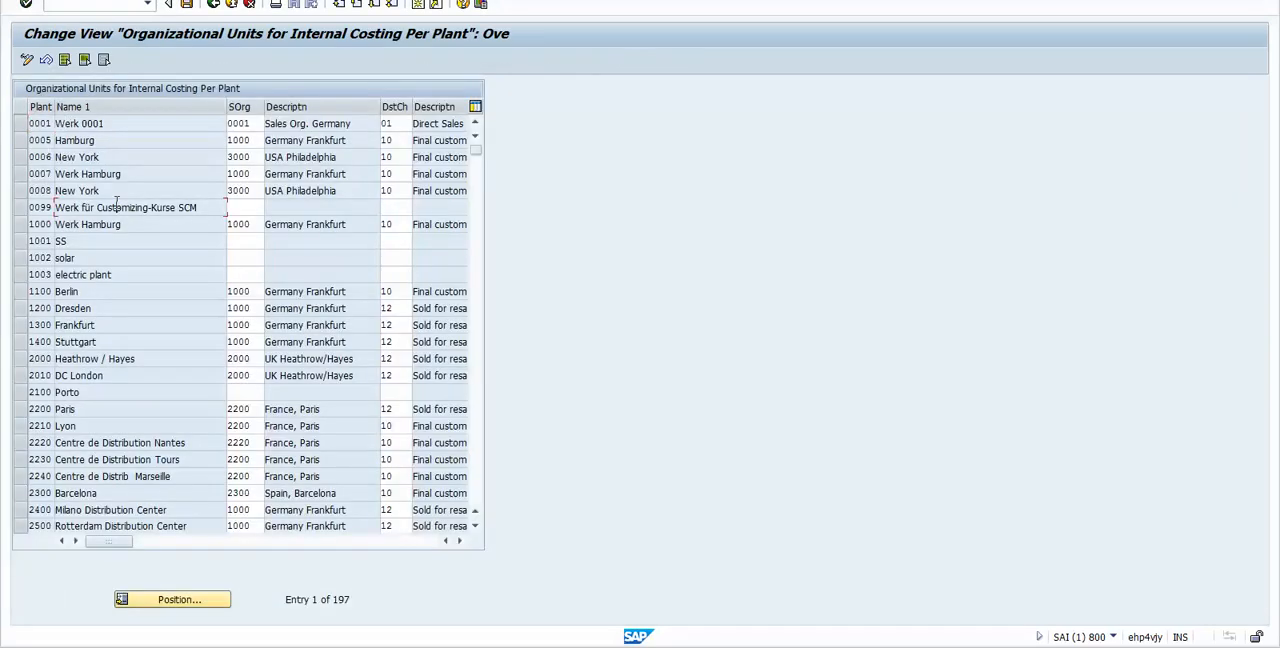
pyautogui.click(197, 603)
pyautogui.write('PQRS')
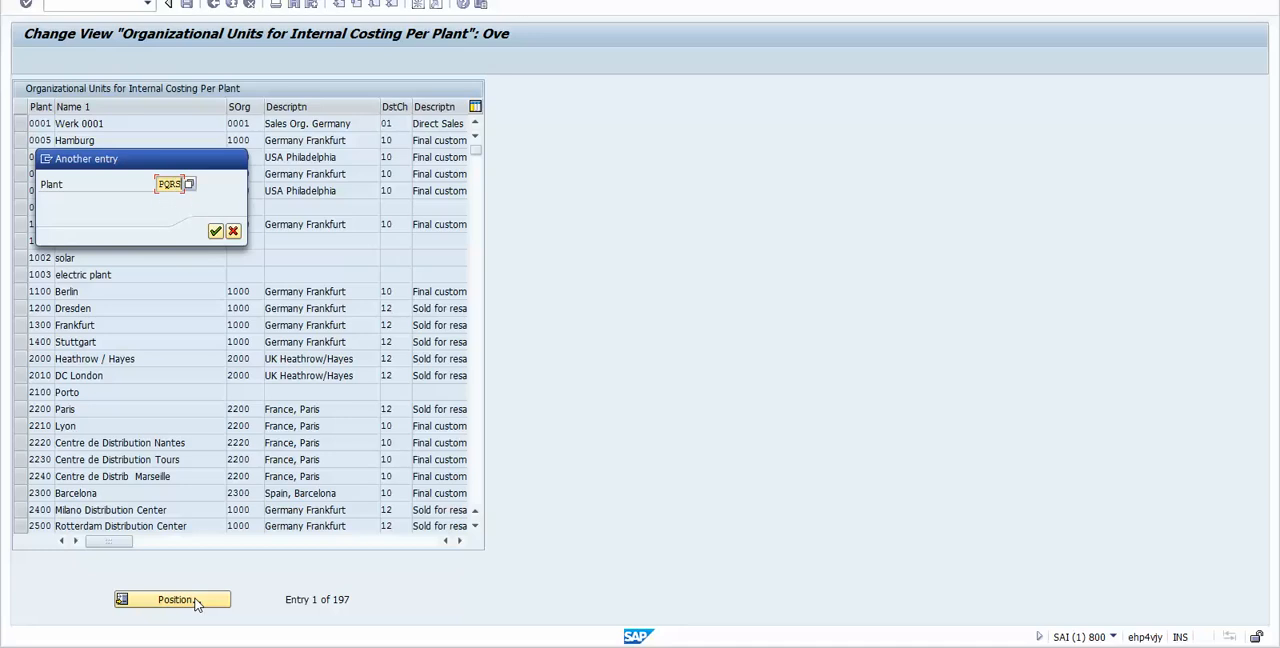
pyautogui.press('Return')
# Step: Switch to the SAP SD 2.xlsx workbook in Excel and review the sales organization, distribution channel and division planned for plant PQRS in row 59
pyautogui.hotkey('alt', 'Tab')
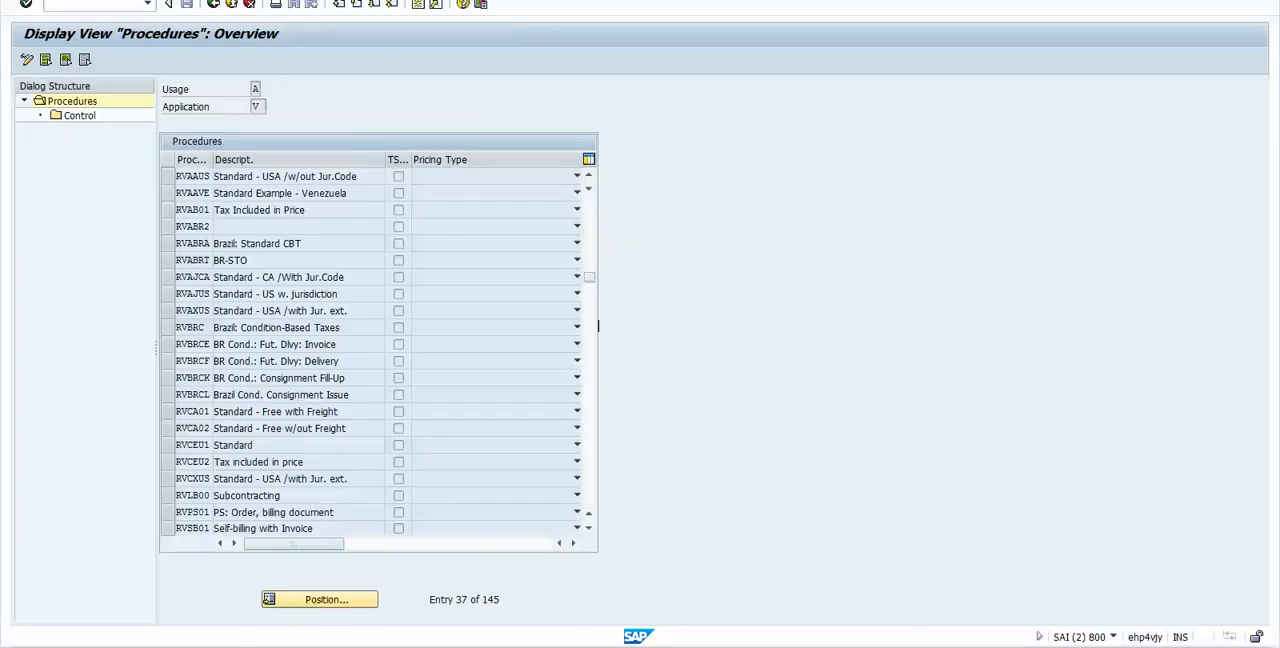
pyautogui.hotkey('alt', 'Tab')
pyautogui.hotkey('alt', 'Tab')
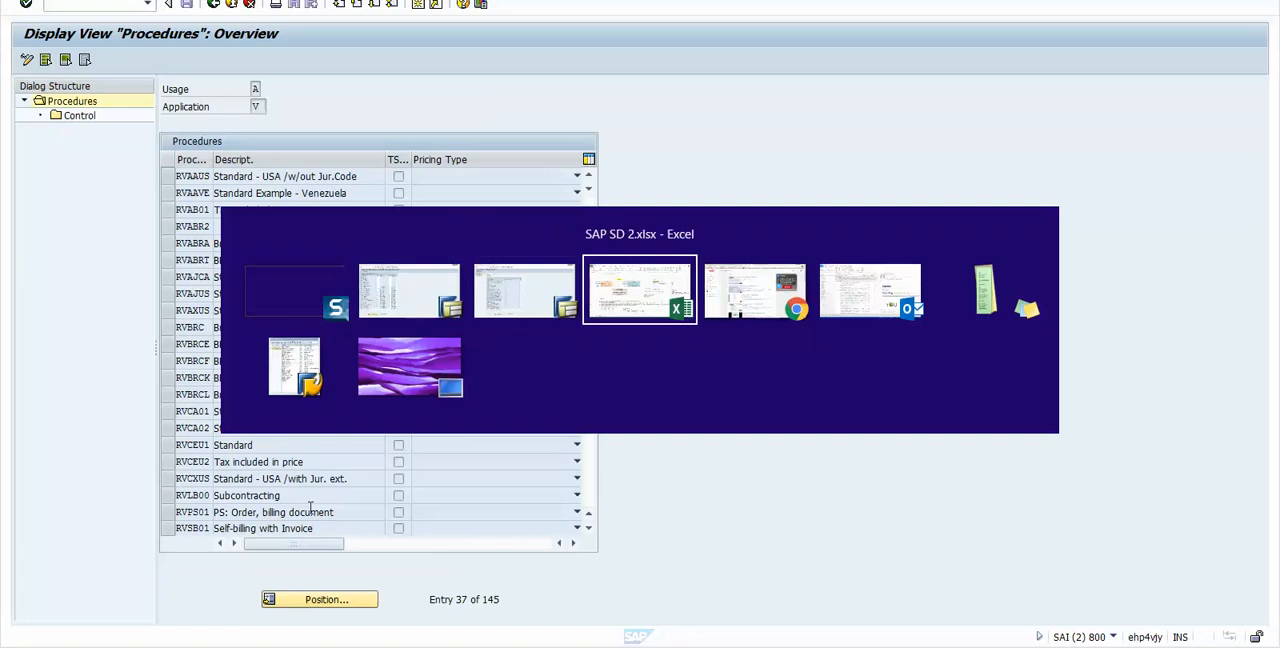
pyautogui.click(213, 542)
pyautogui.click(248, 549)
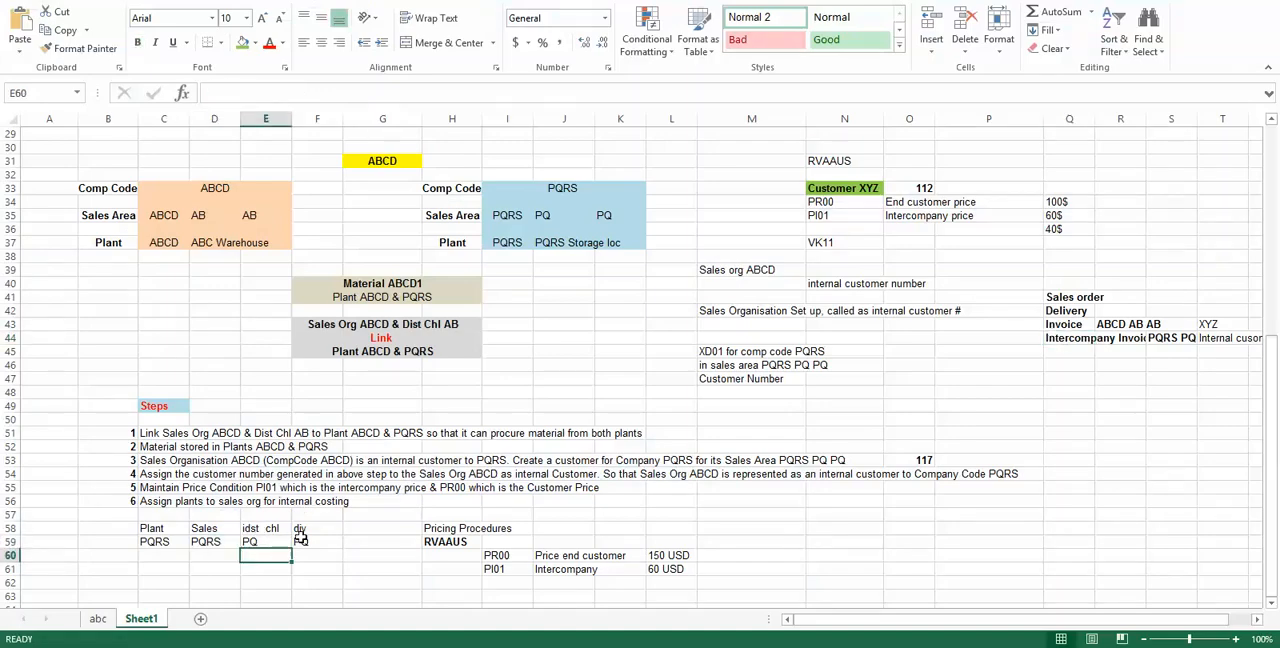
pyautogui.click(302, 545)
pyautogui.click(213, 542)
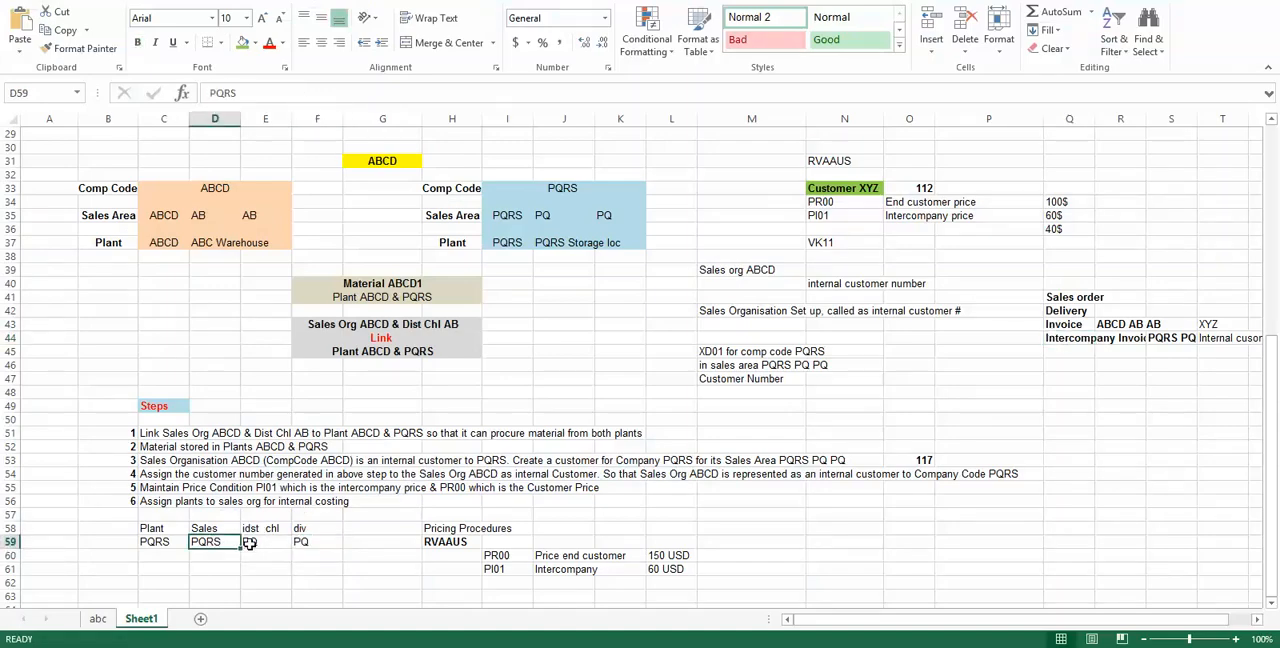
pyautogui.click(258, 544)
pyautogui.click(310, 543)
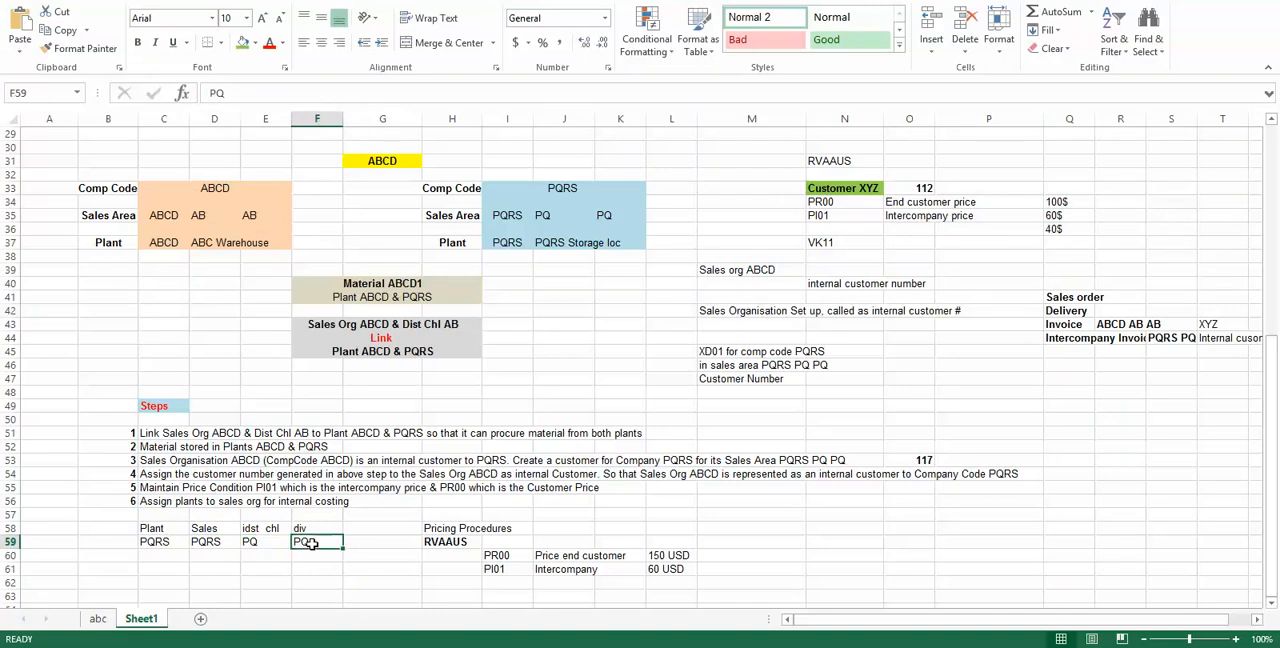
# Step: Switch back to SAP, check plant PQRS's sales organization, distribution channel and division assignment, and return to the IMG structure
pyautogui.hotkey('alt', 'Tab')
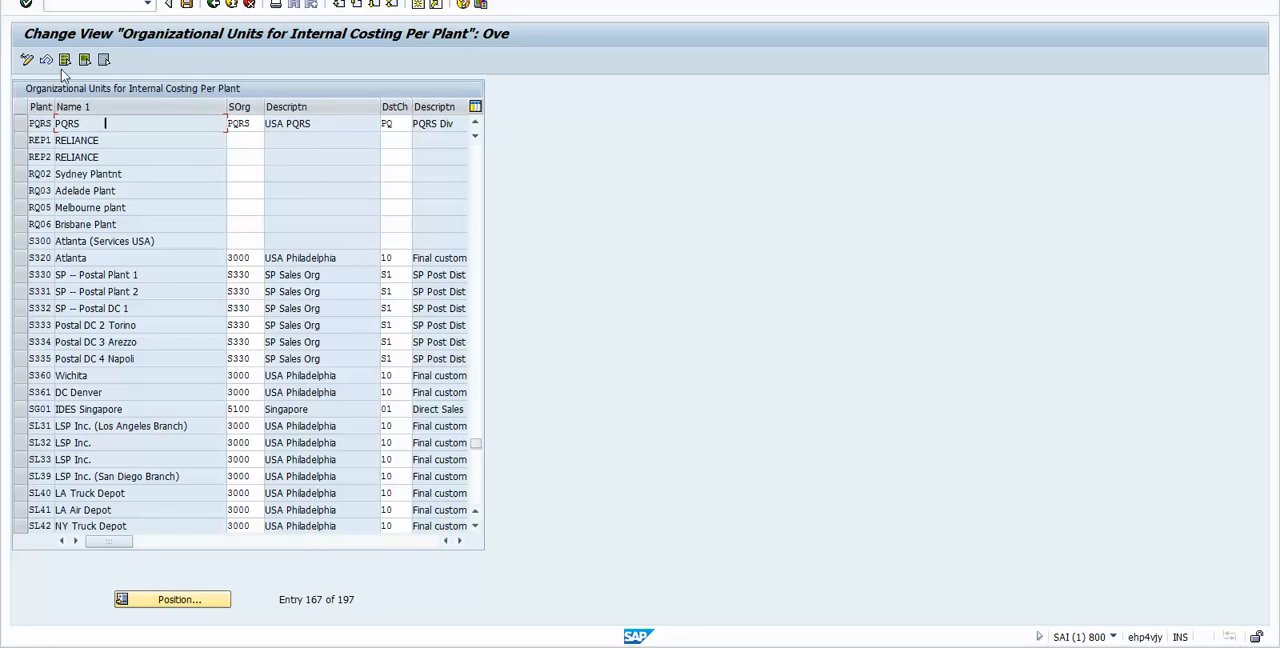
pyautogui.click(20, 123)
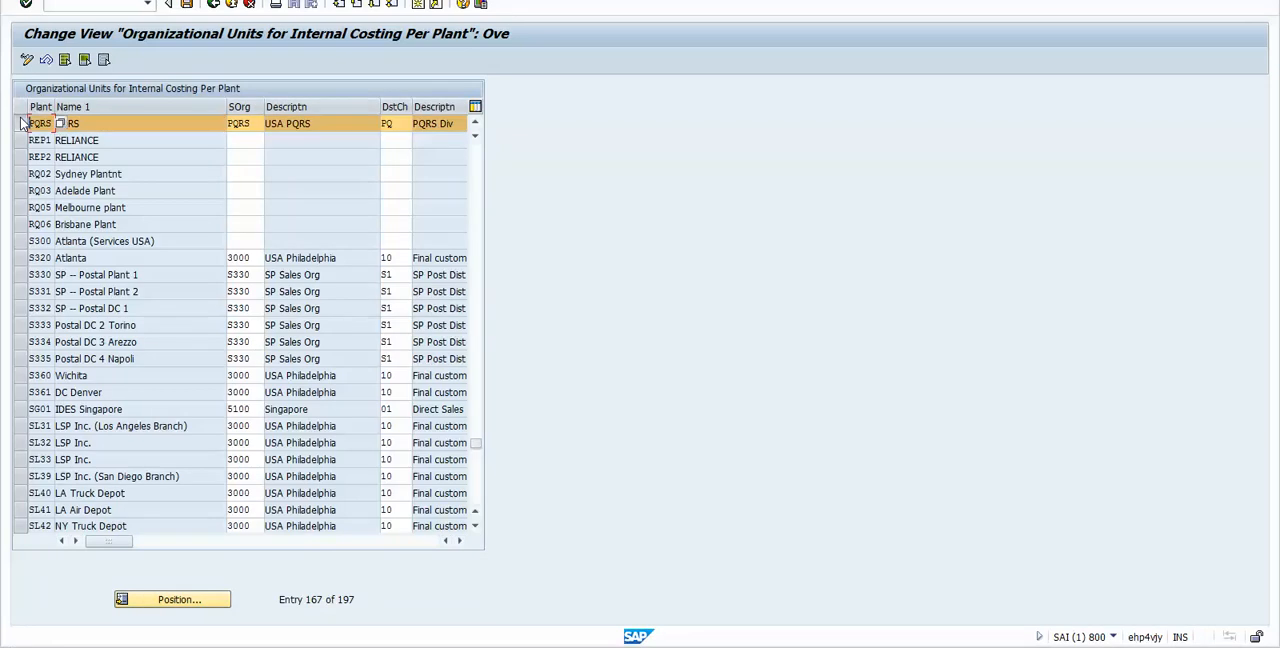
pyautogui.click(460, 541)
pyautogui.click(460, 541)
pyautogui.click(460, 541)
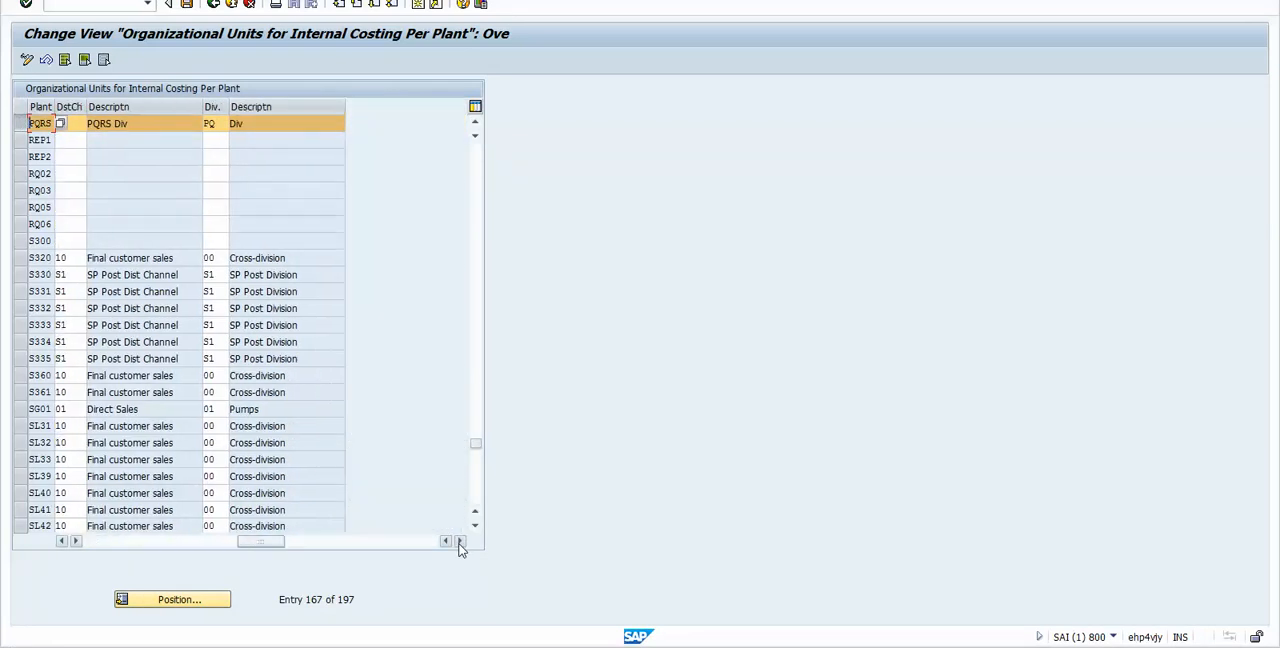
pyautogui.click(216, 542)
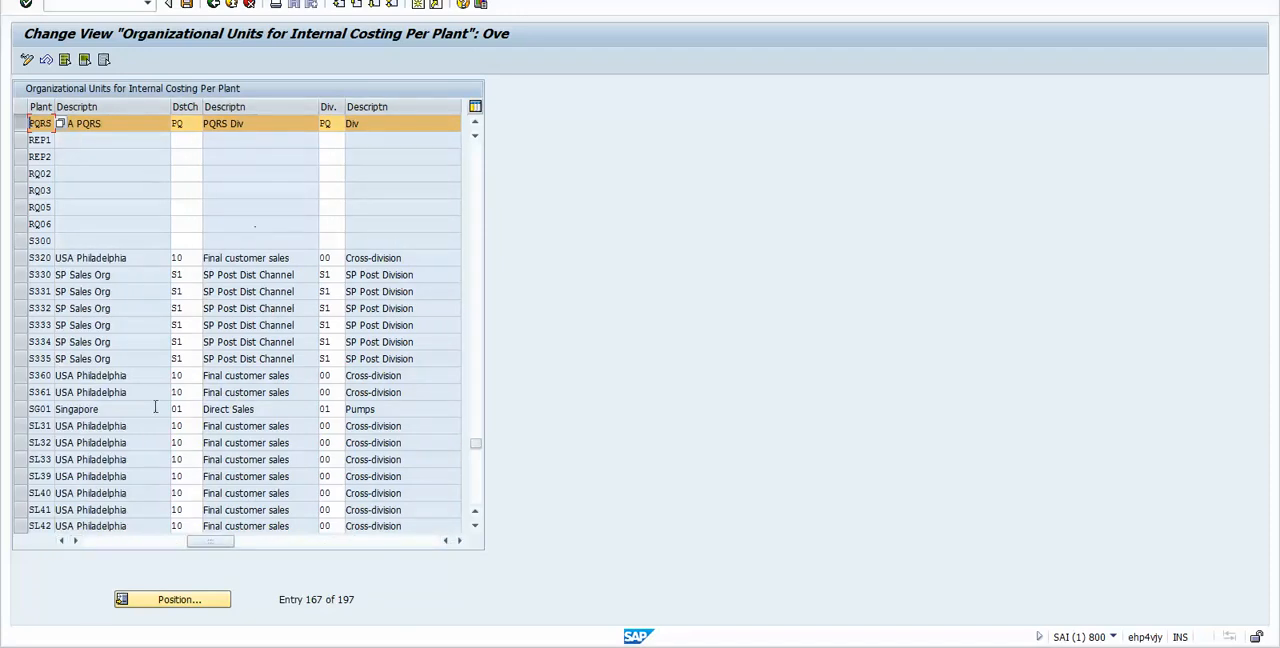
pyautogui.click(61, 540)
pyautogui.click(61, 540)
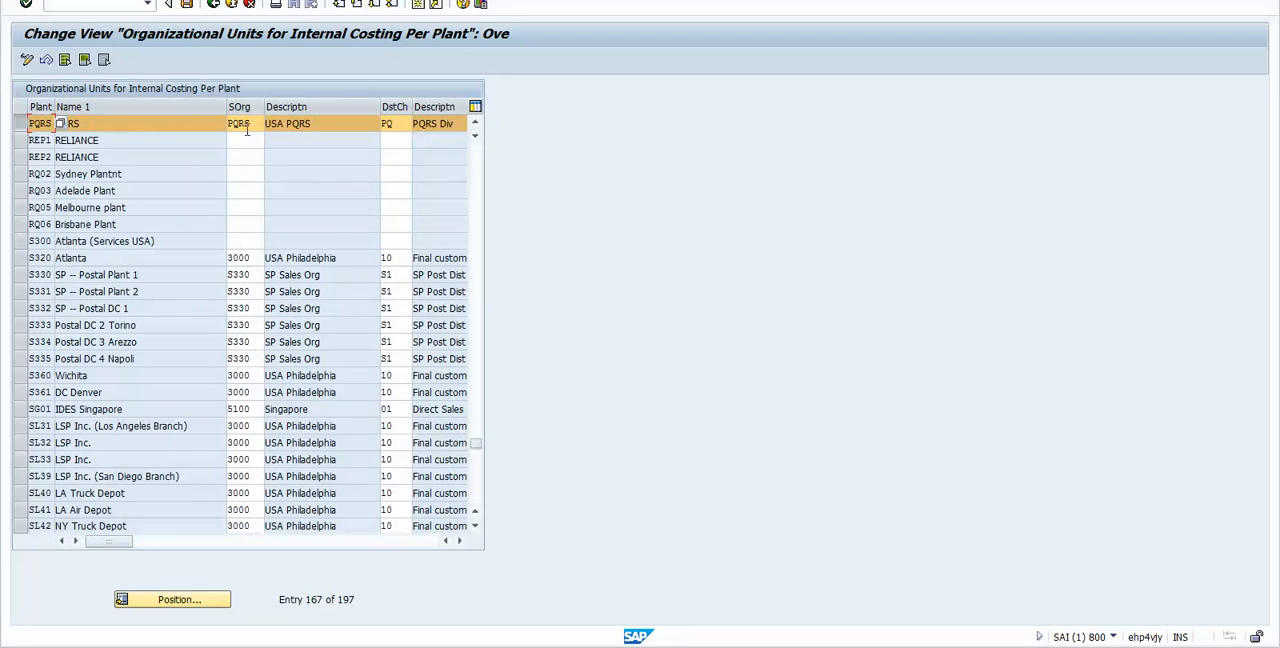
pyautogui.click(216, 5)
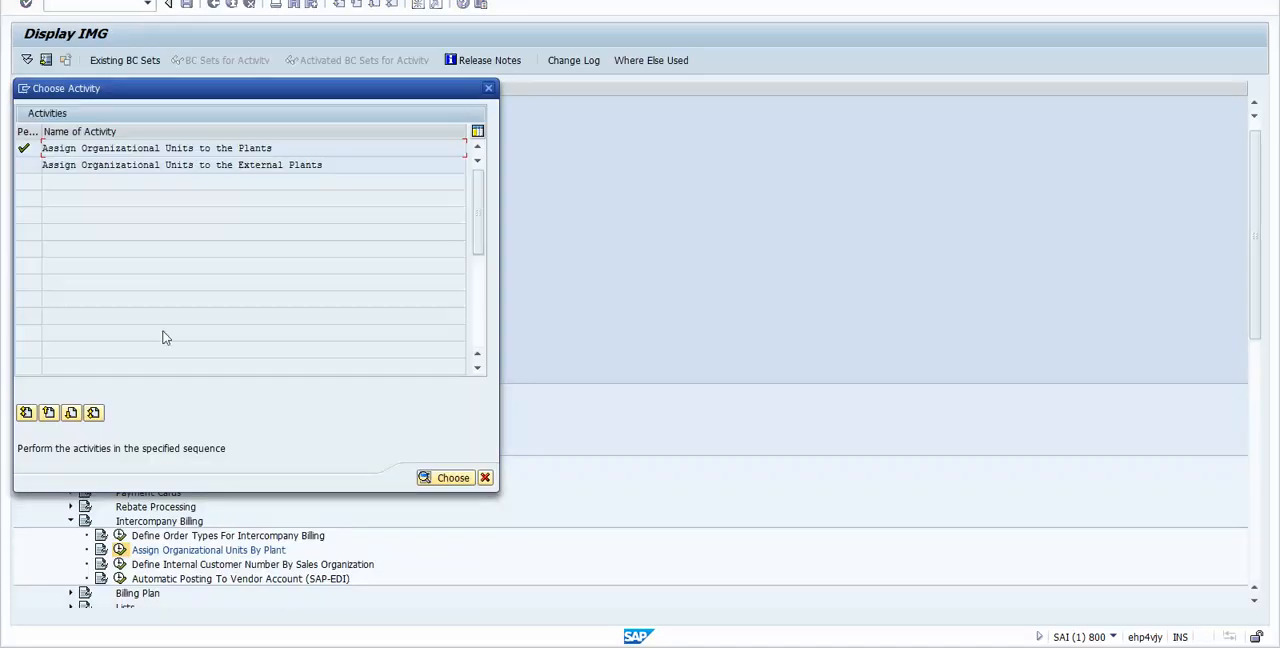
pyautogui.click(485, 478)
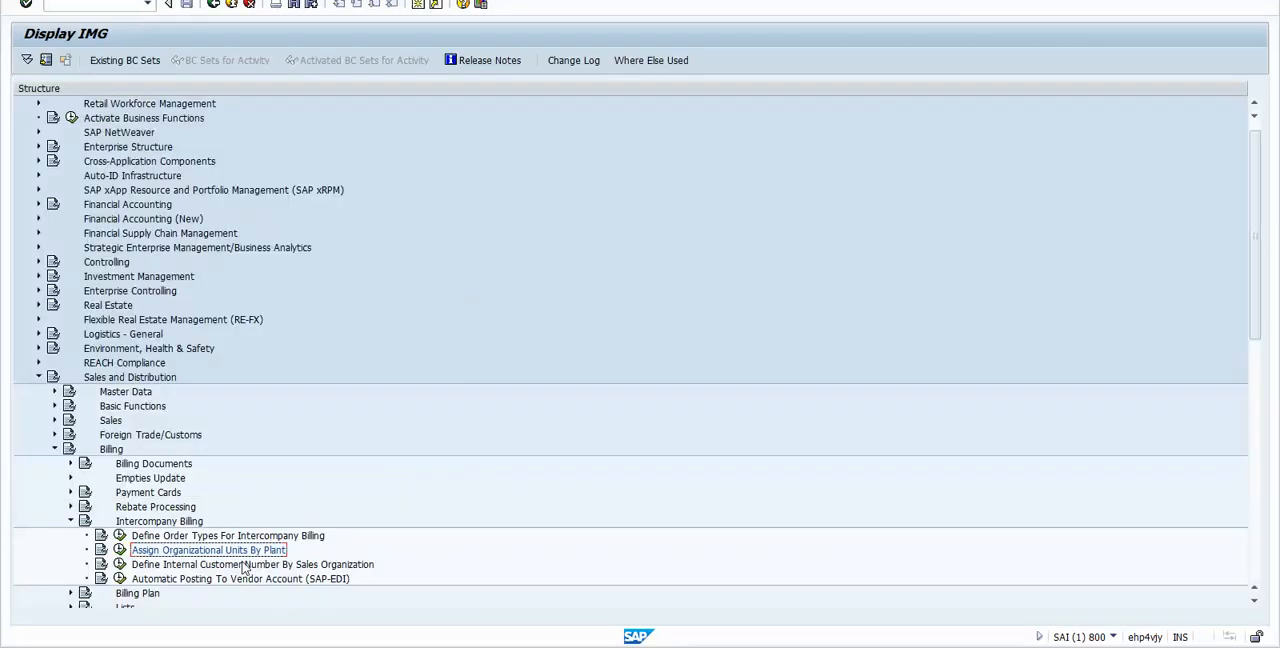
# Step: Open the Define Order Types For Intercompany Billing activity under Intercompany Billing
pyautogui.click(207, 538)
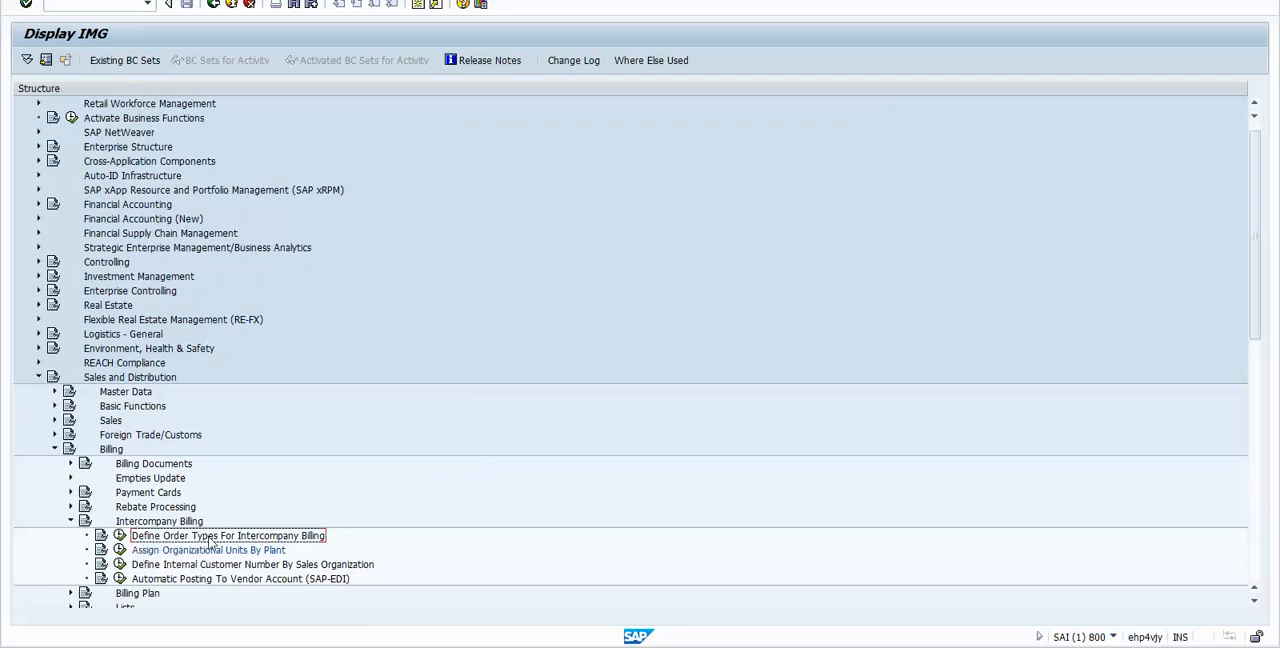
pyautogui.click(119, 536)
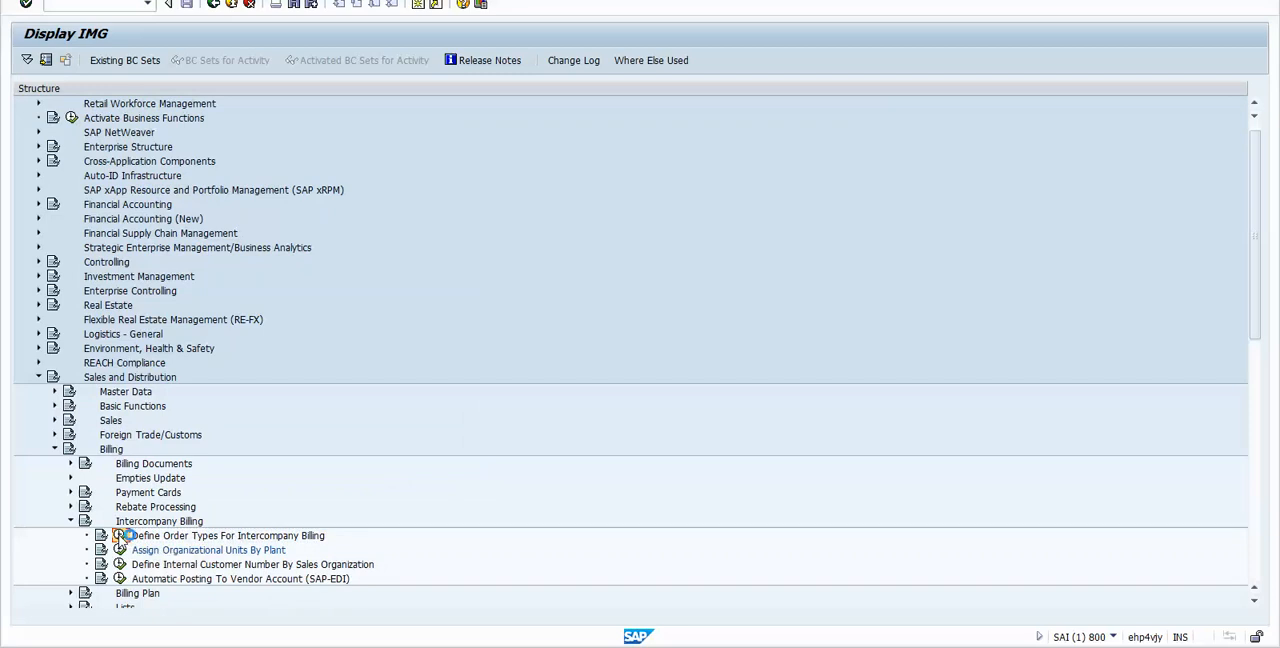
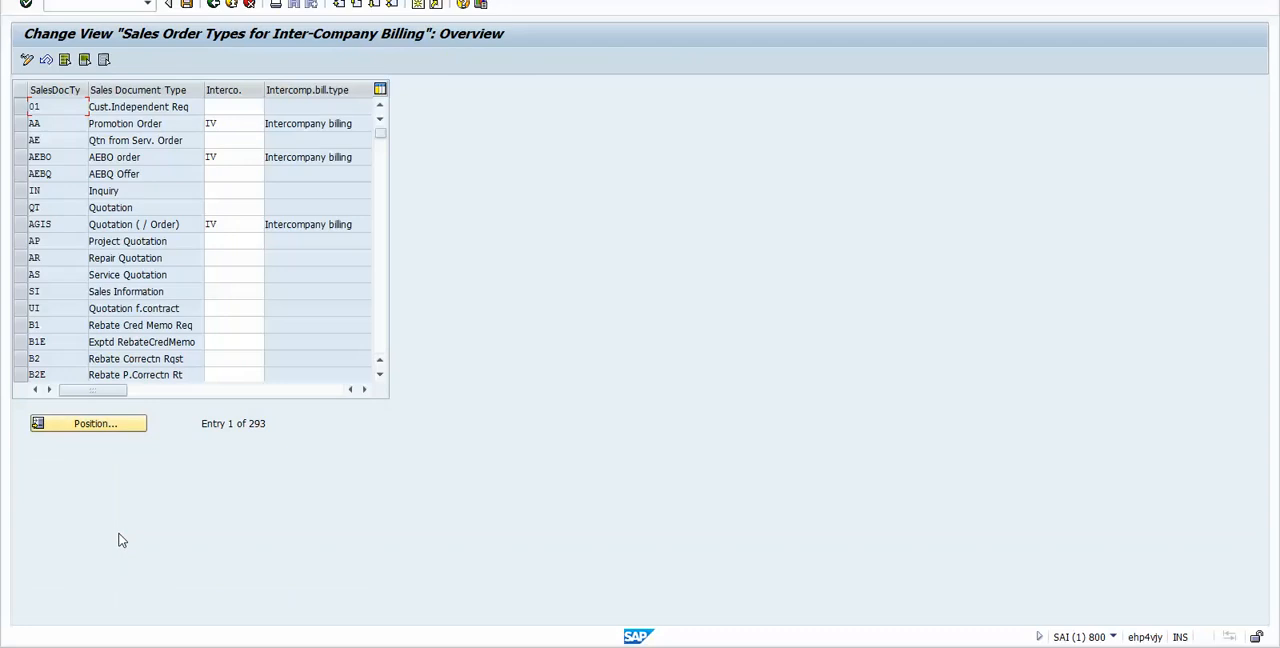
# Step: Position the sales order types list at OR, check its intercompany billing type assignment, and return to the IMG structure
pyautogui.hotkey('ctrl', 'p')
pyautogui.write('OR')
pyautogui.press('Return')
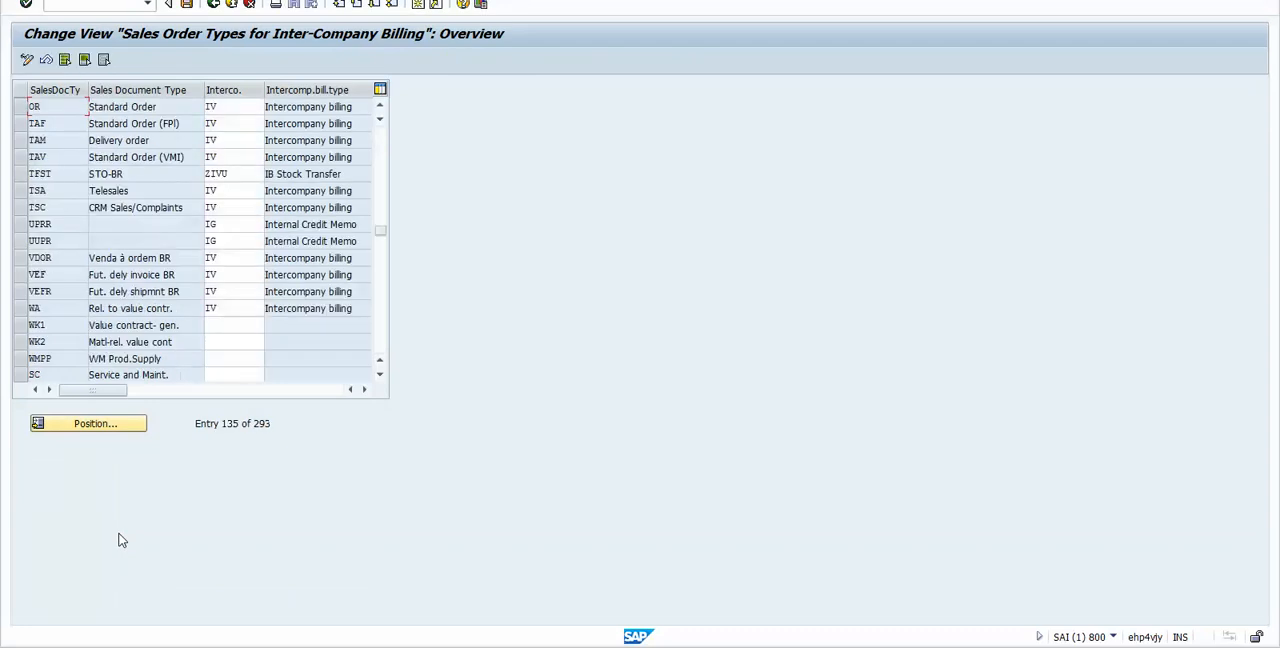
pyautogui.moveTo(234, 111)
pyautogui.mouseDown()
pyautogui.moveTo(194, 107)
pyautogui.moveTo(211, 106)
pyautogui.mouseUp()
pyautogui.click(228, 107)
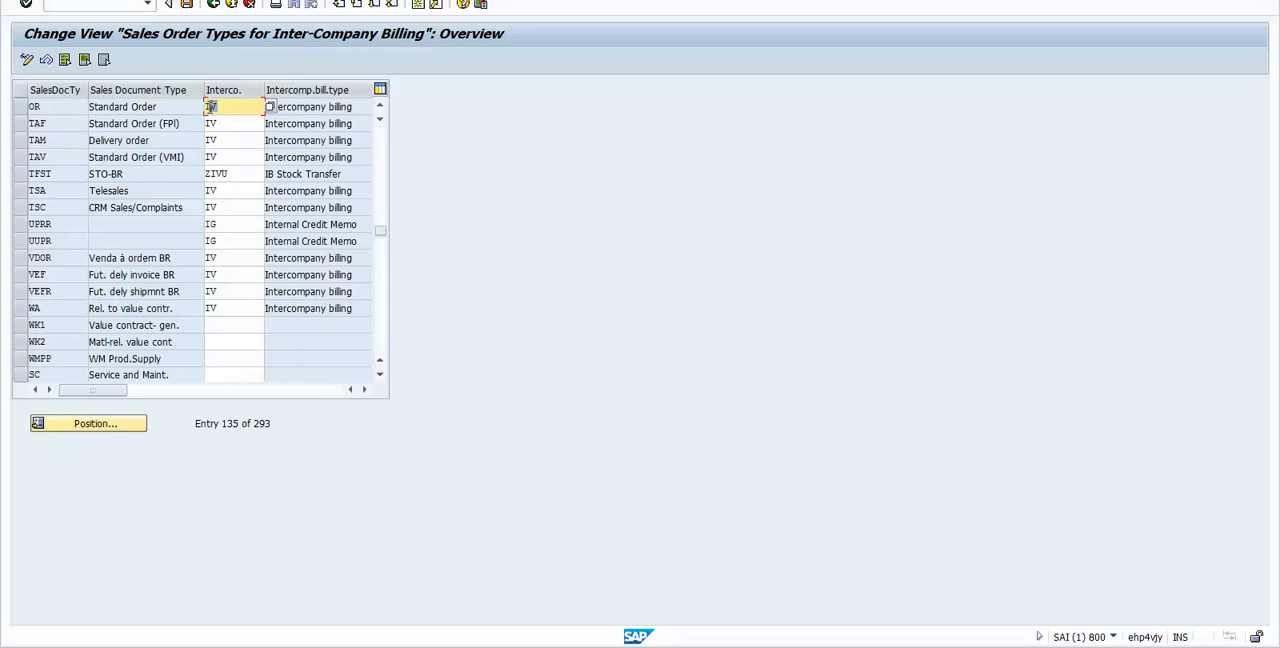
pyautogui.click(225, 107)
pyautogui.moveTo(362, 106); pyautogui.dragTo(251, 110)
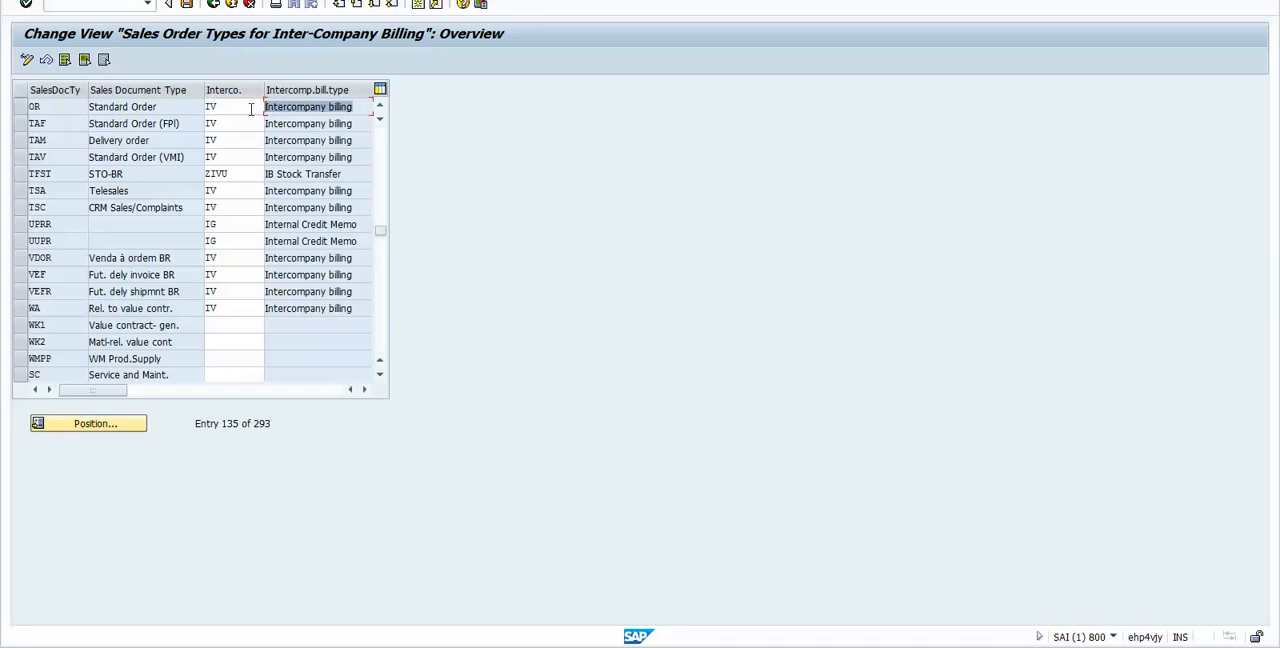
pyautogui.click(230, 106)
pyautogui.click(22, 107)
pyautogui.click(22, 107)
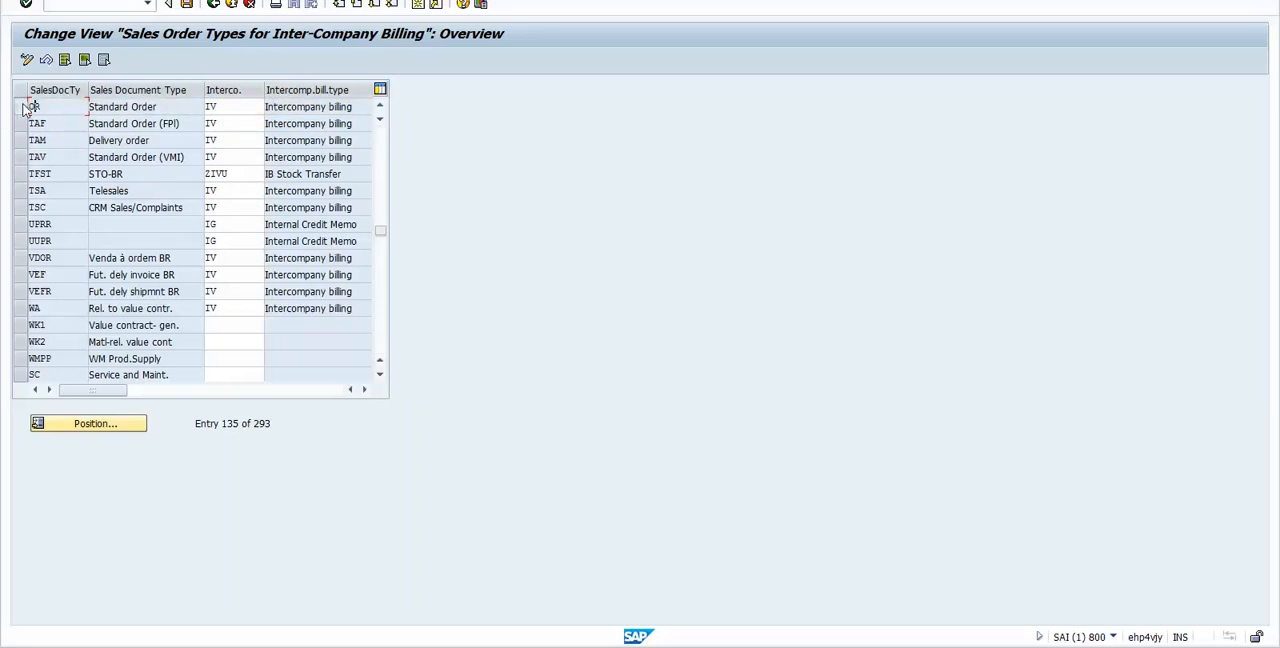
pyautogui.doubleClick(153, 106)
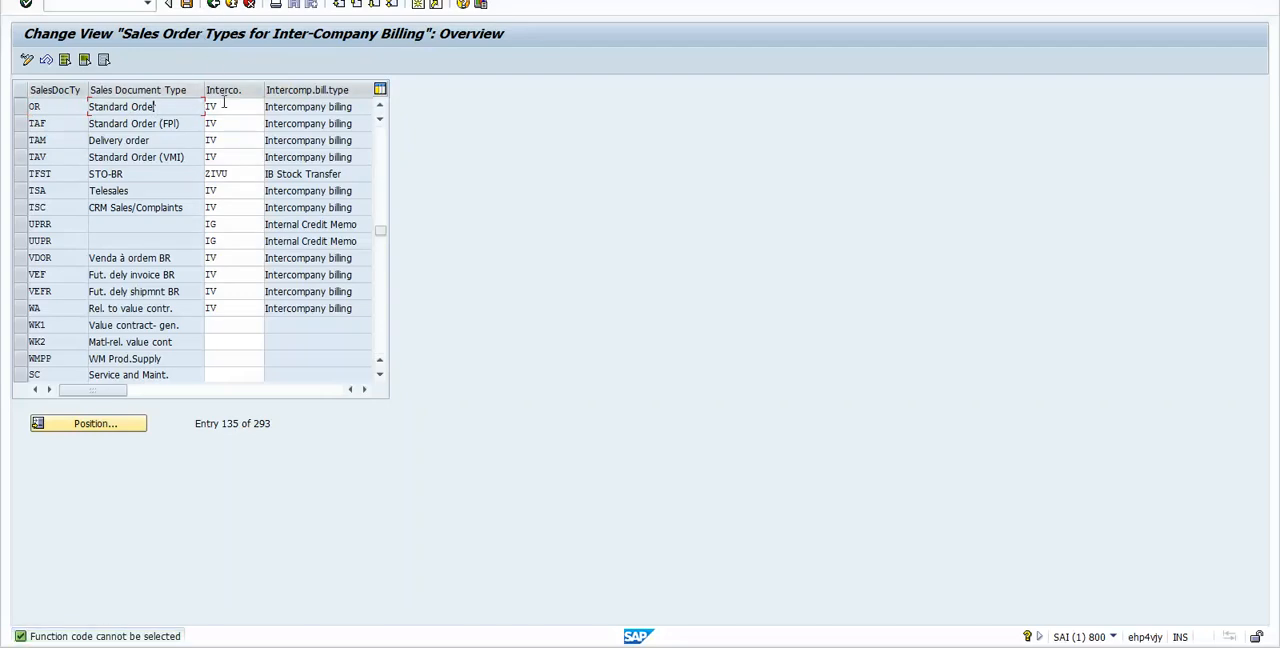
pyautogui.click(214, 5)
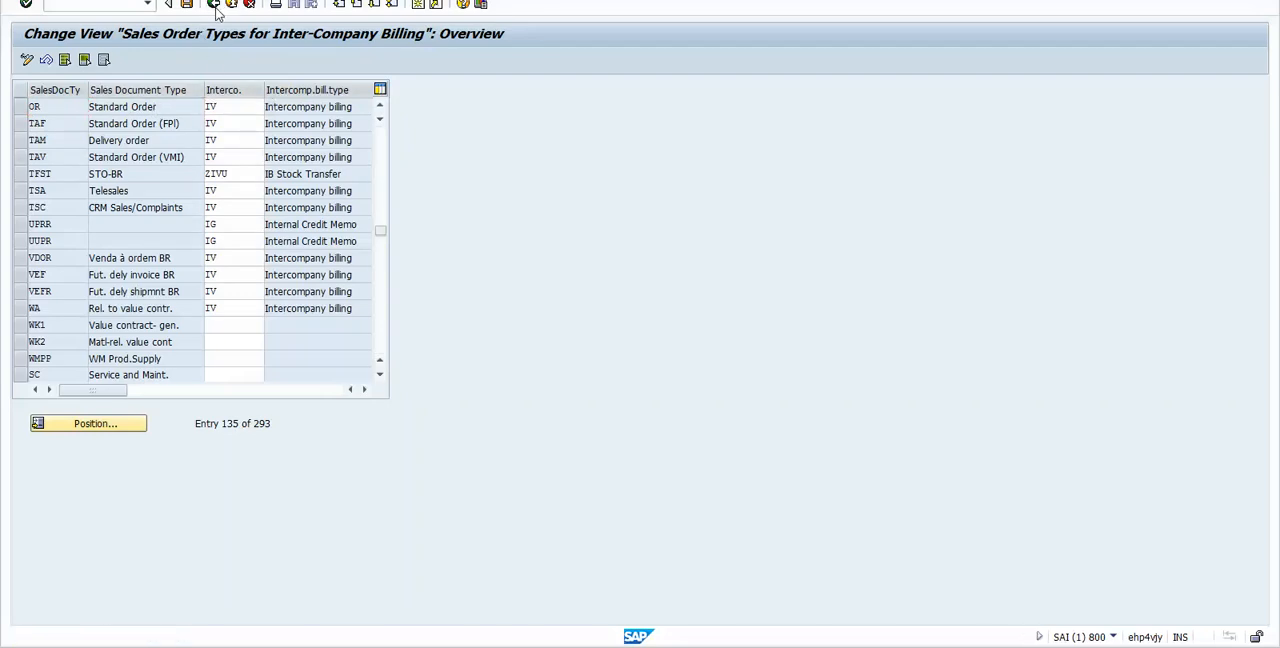
pyautogui.click(158, 522)
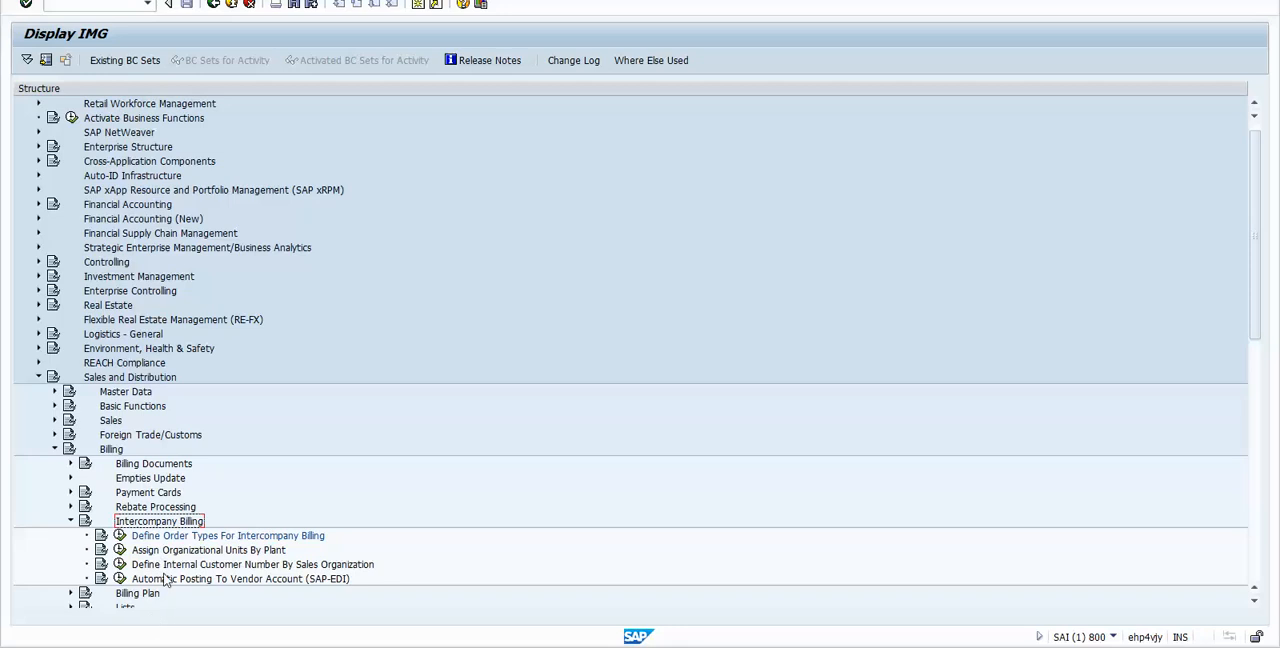
pyautogui.click(117, 150)
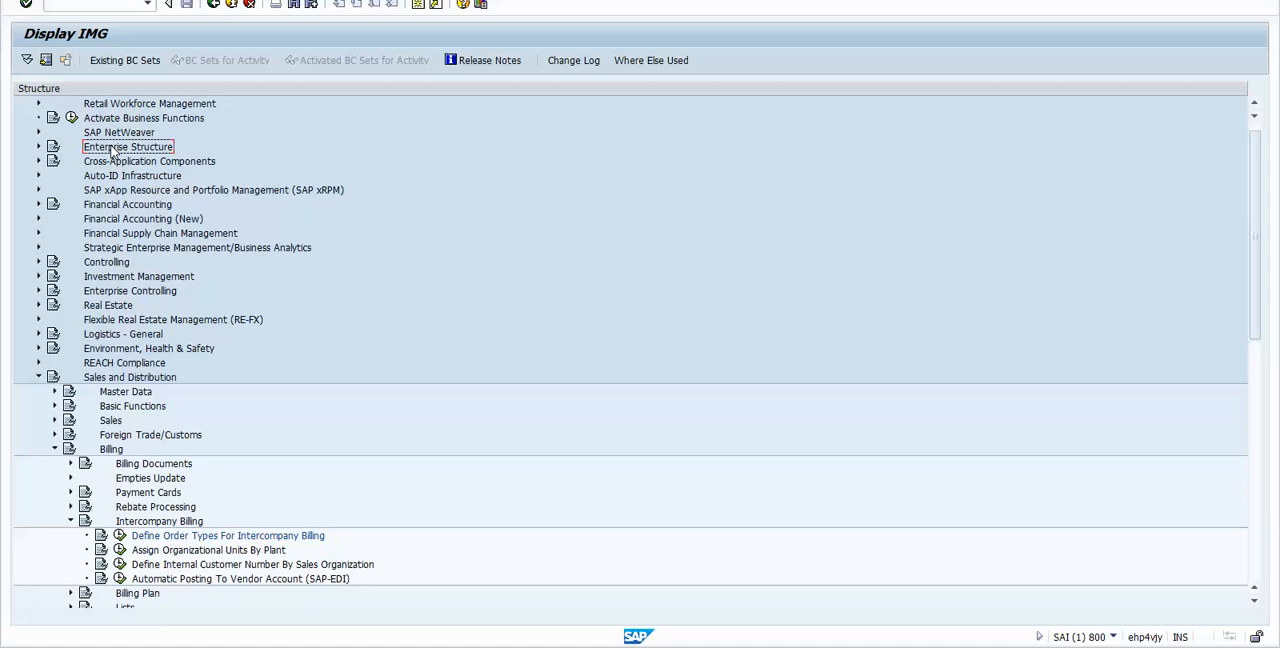
# Step: Switch to the workbook in Excel and note "Req 22" and "Statistical" beside the PI01 intercompany price in row 61
pyautogui.hotkey('alt', 'Tab')
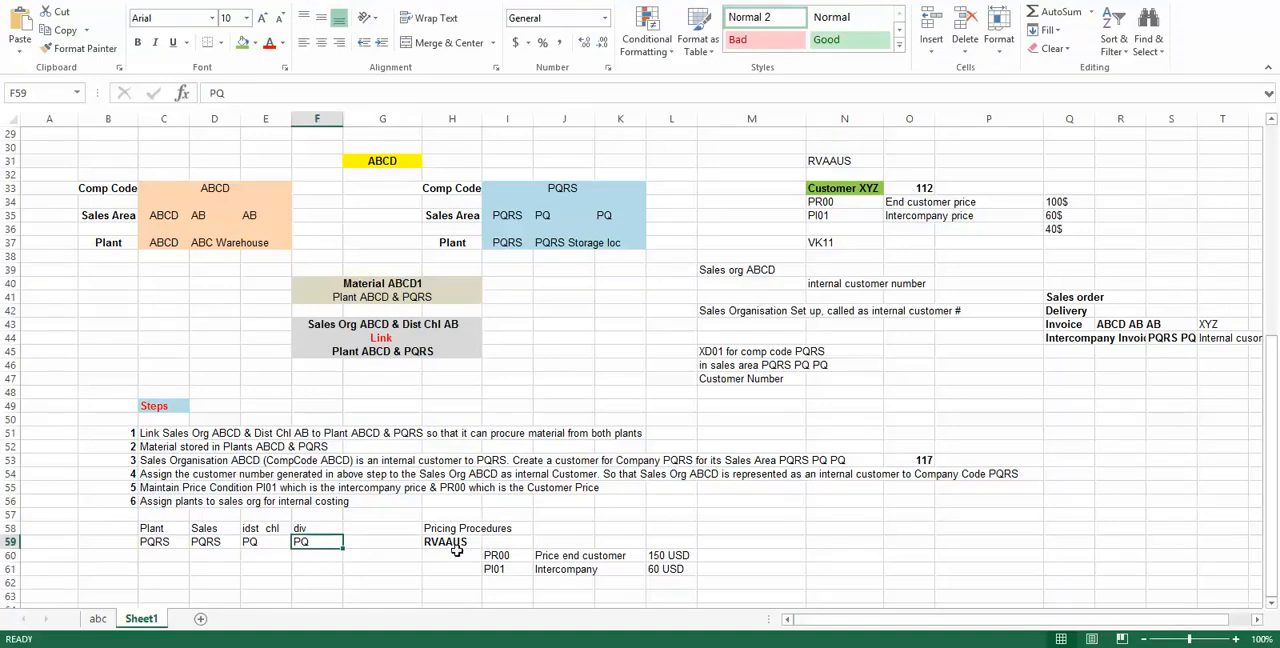
pyautogui.click(456, 546)
pyautogui.moveTo(498, 555); pyautogui.dragTo(690, 572)
pyautogui.click(735, 569)
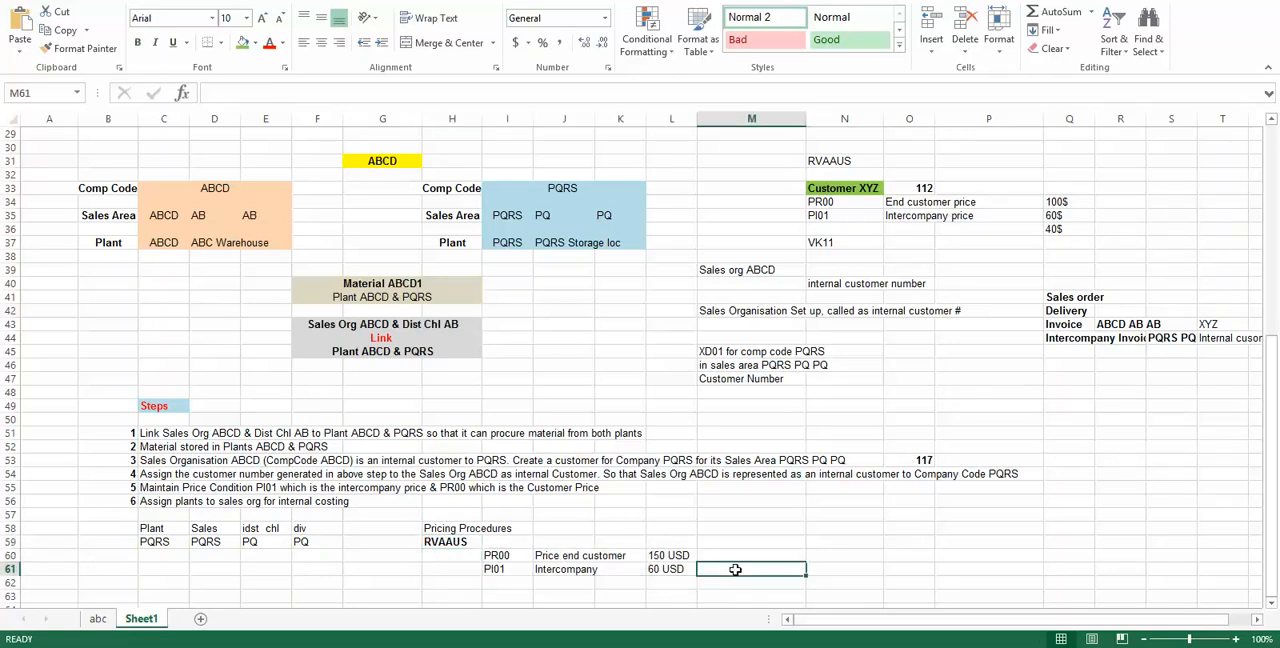
pyautogui.write('Req 22')
pyautogui.press('Tab')
pyautogui.write('Statistical')
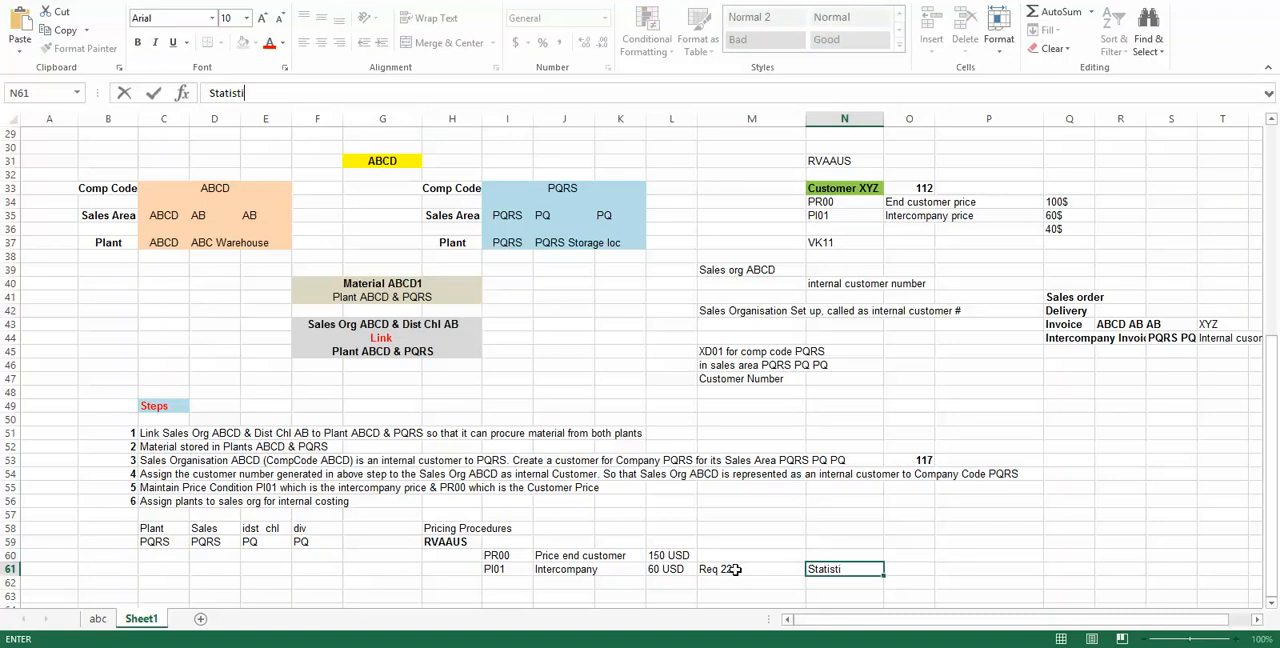
pyautogui.press('Return')
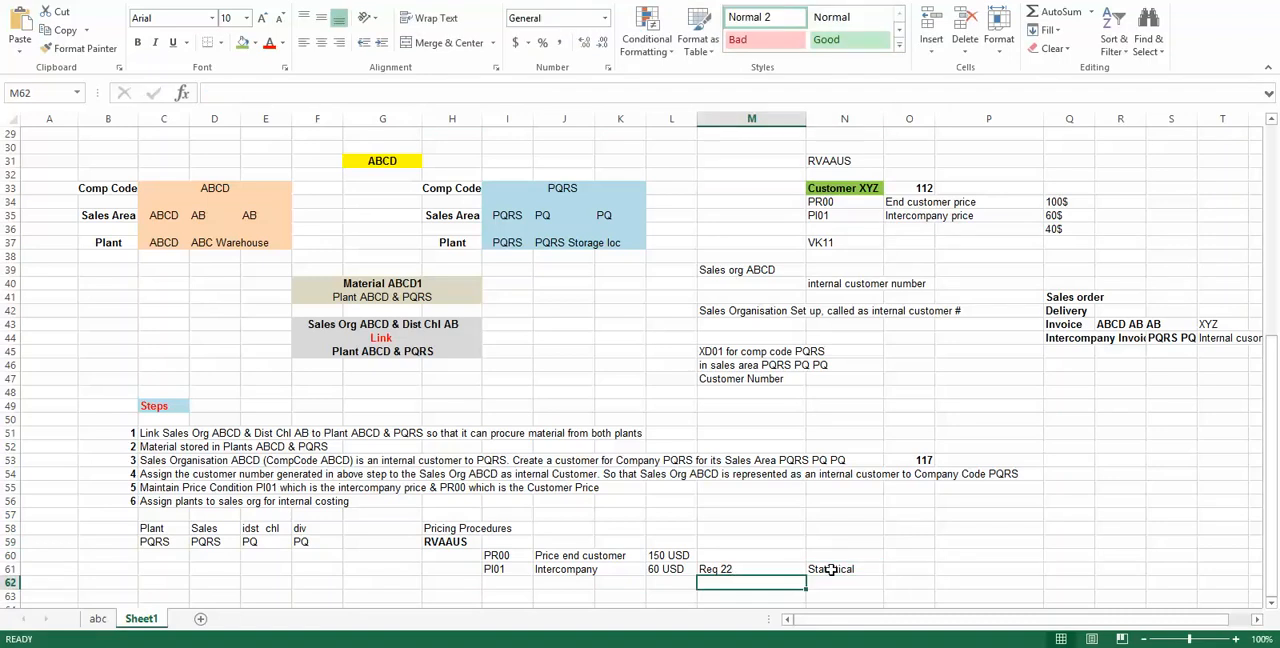
pyautogui.click(825, 569)
pyautogui.click(741, 570)
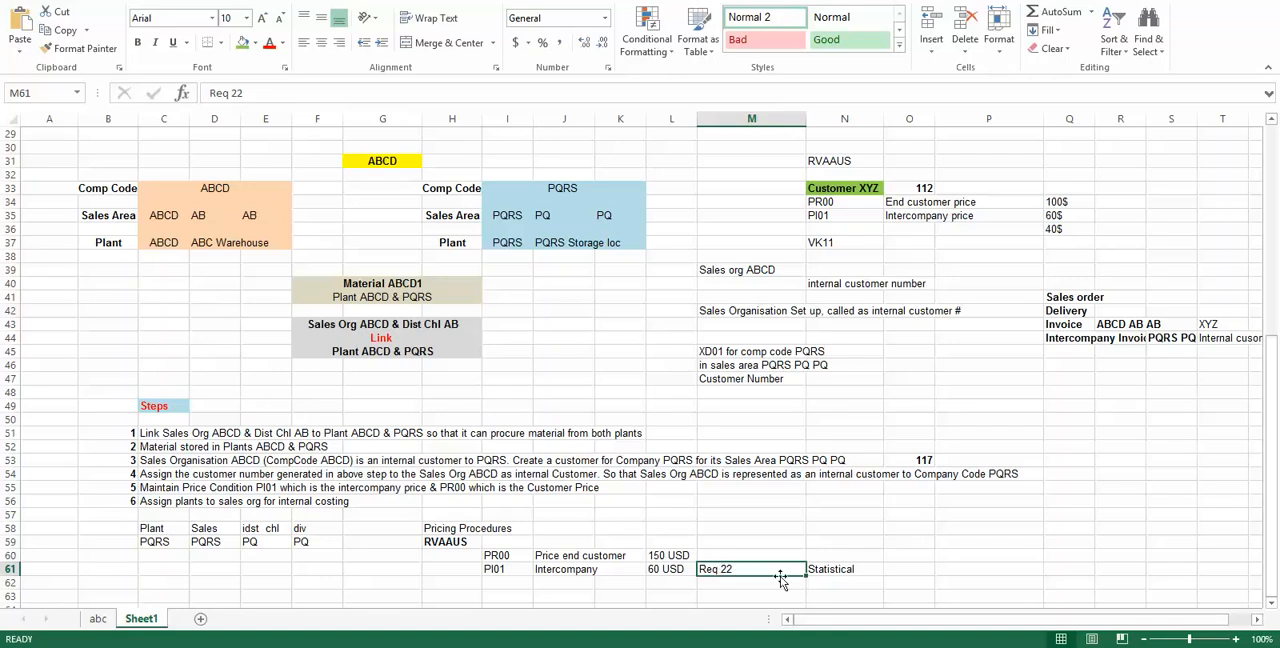
pyautogui.click(830, 569)
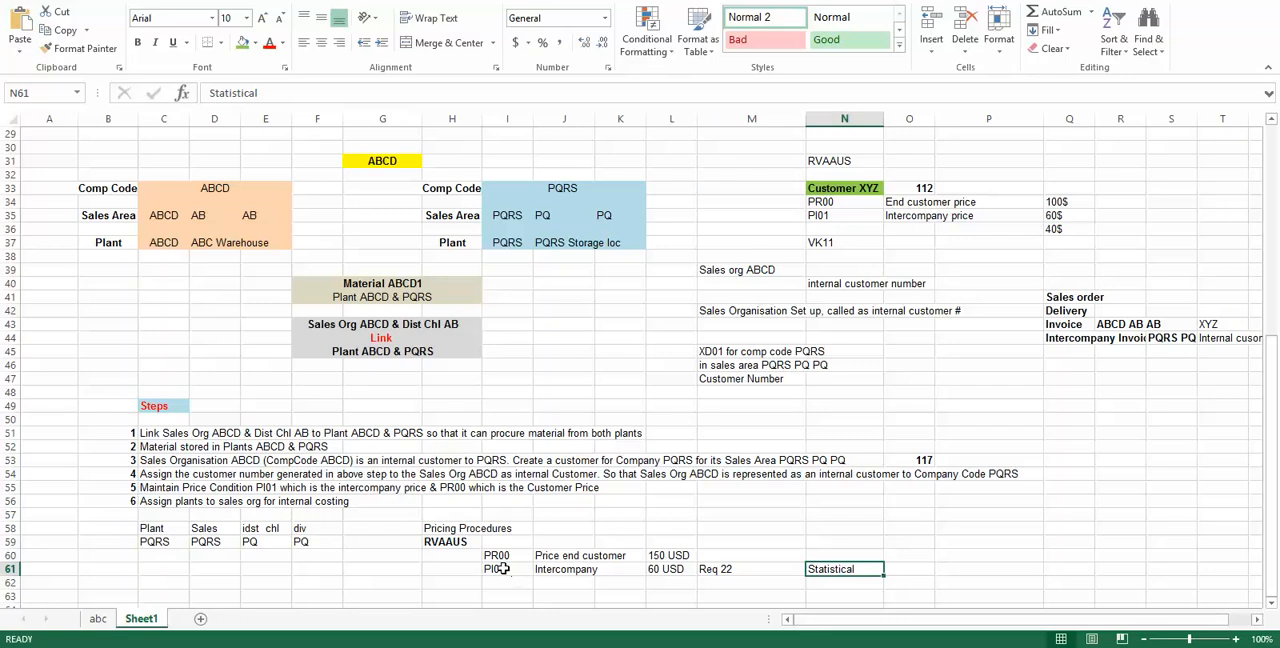
pyautogui.click(741, 569)
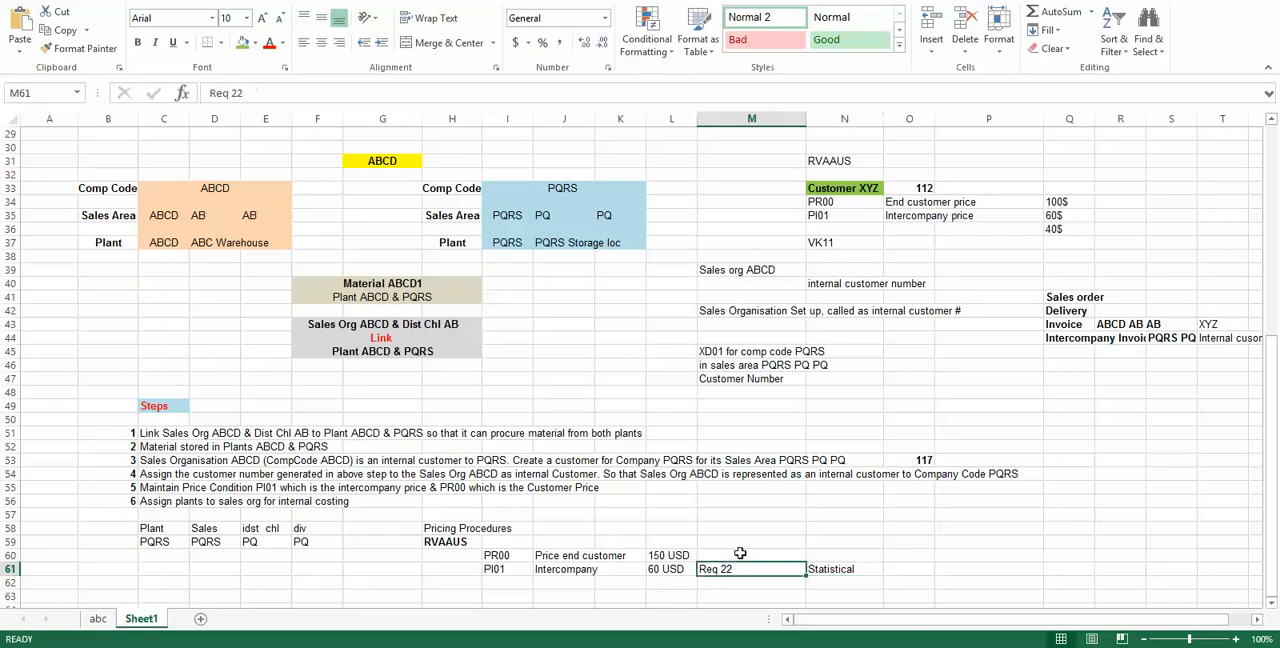
# Step: Note "Req 2" beside the PR00 end customer price in cell M60
pyautogui.click(767, 556)
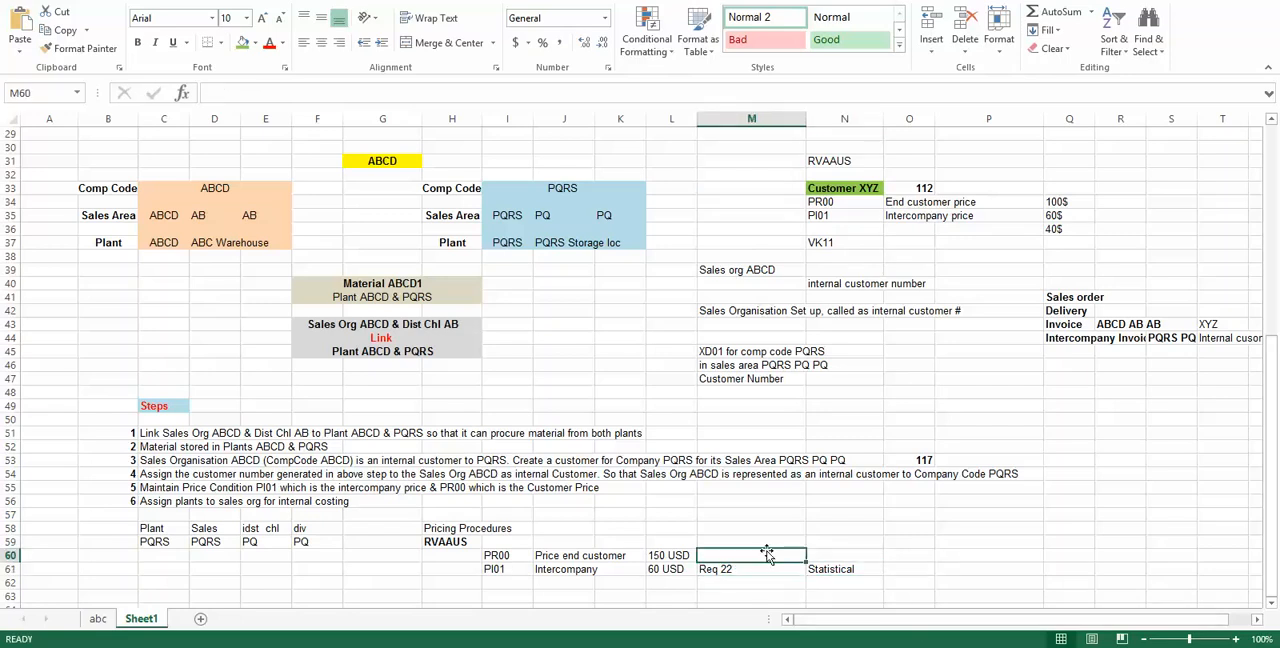
pyautogui.write('Req 22')
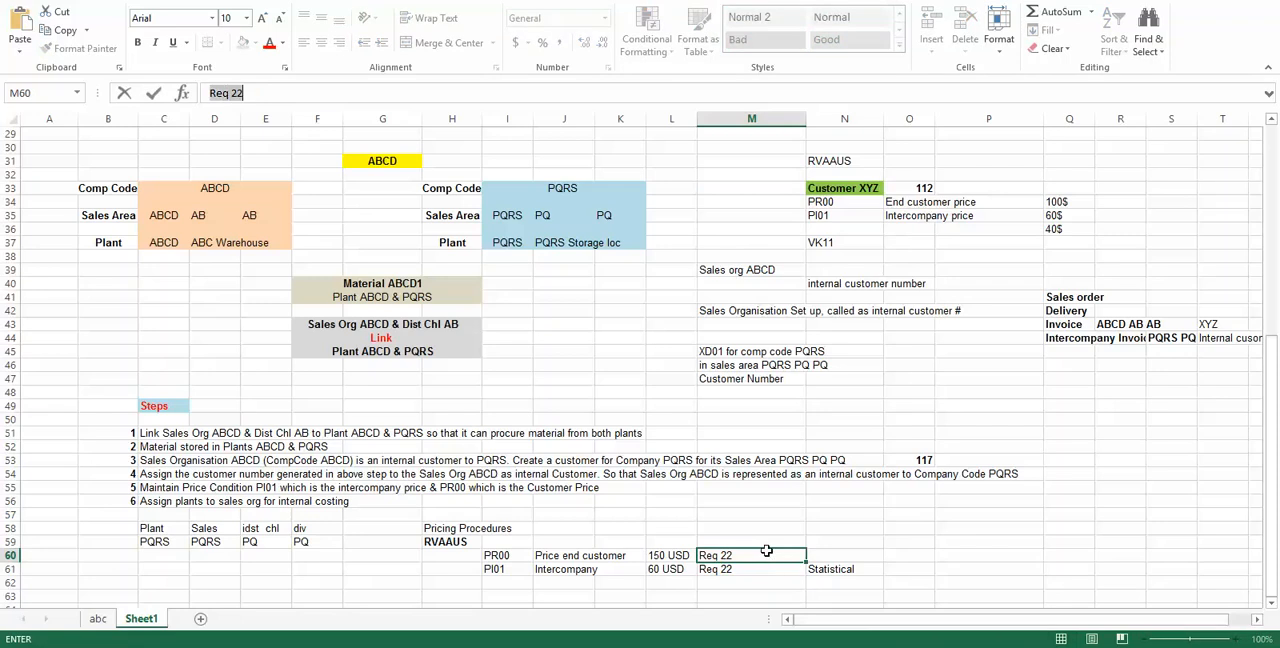
pyautogui.press('Tab')
pyautogui.click(767, 556)
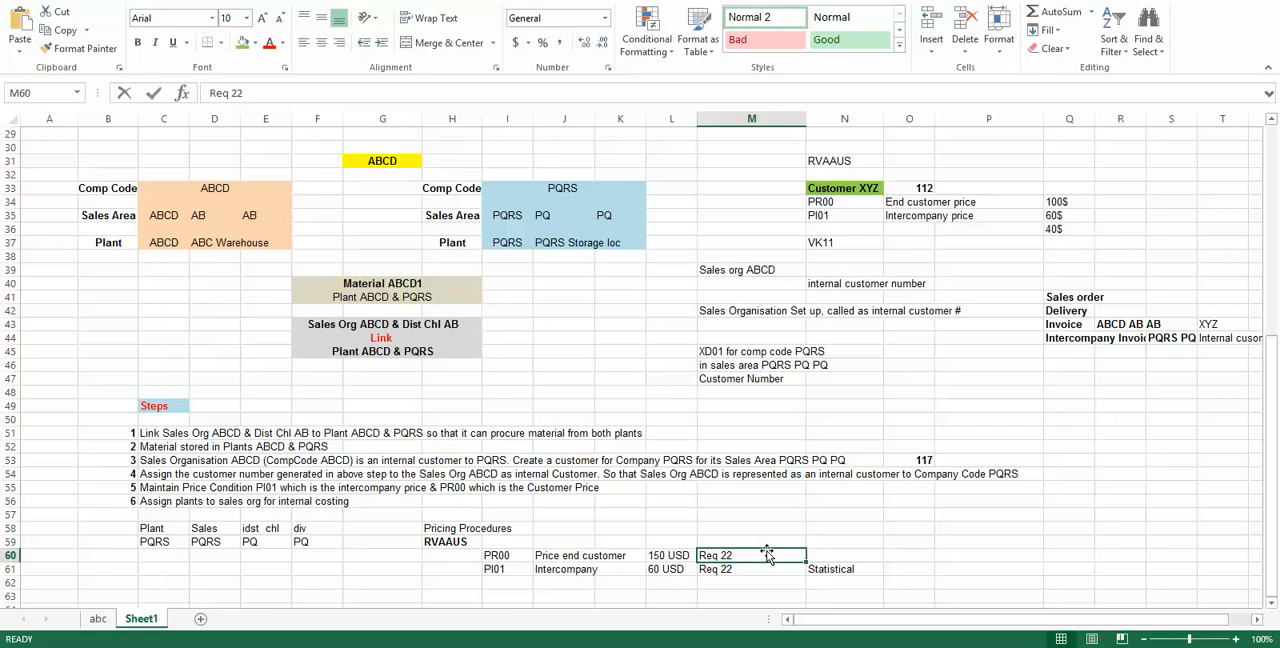
pyautogui.doubleClick(767, 556)
pyautogui.press('BackSpace')
pyautogui.press('Return')
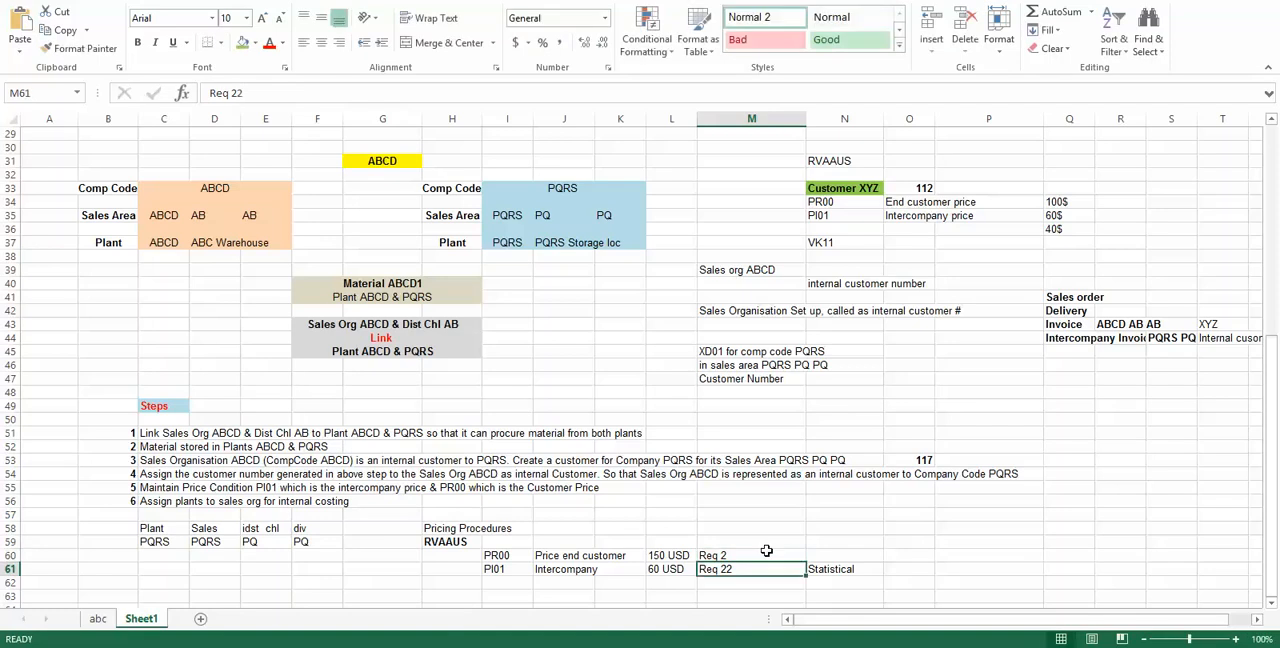
pyautogui.click(512, 556)
pyautogui.click(754, 555)
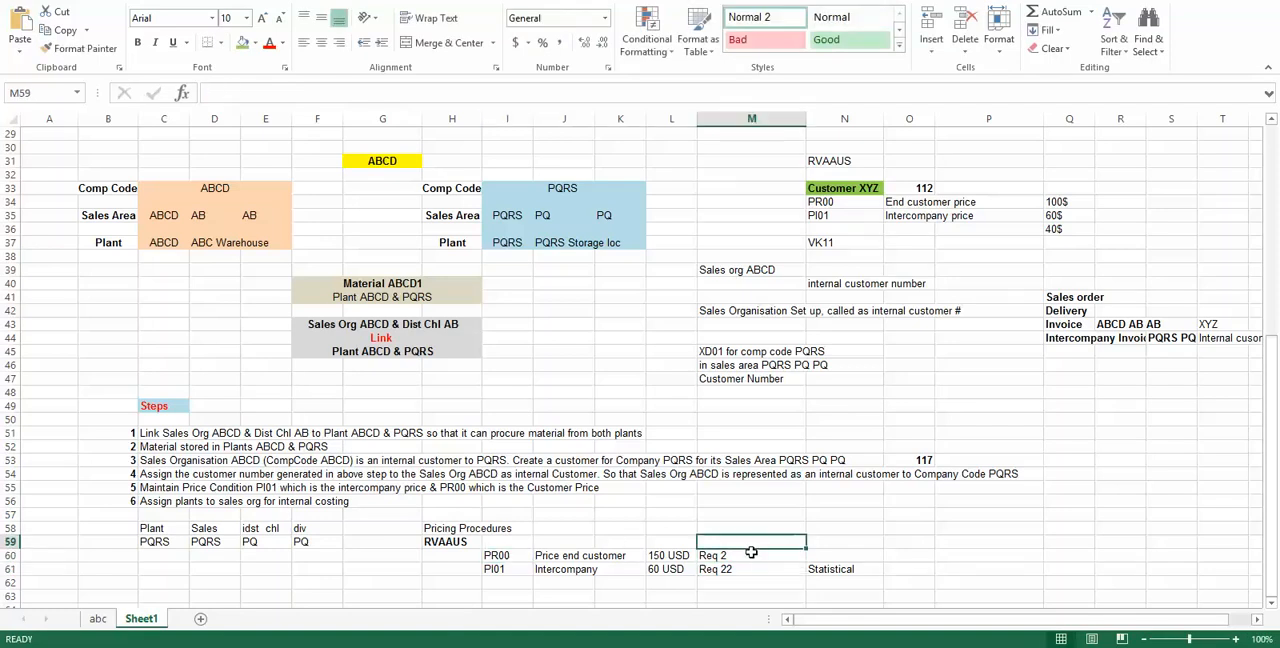
pyautogui.click(827, 551)
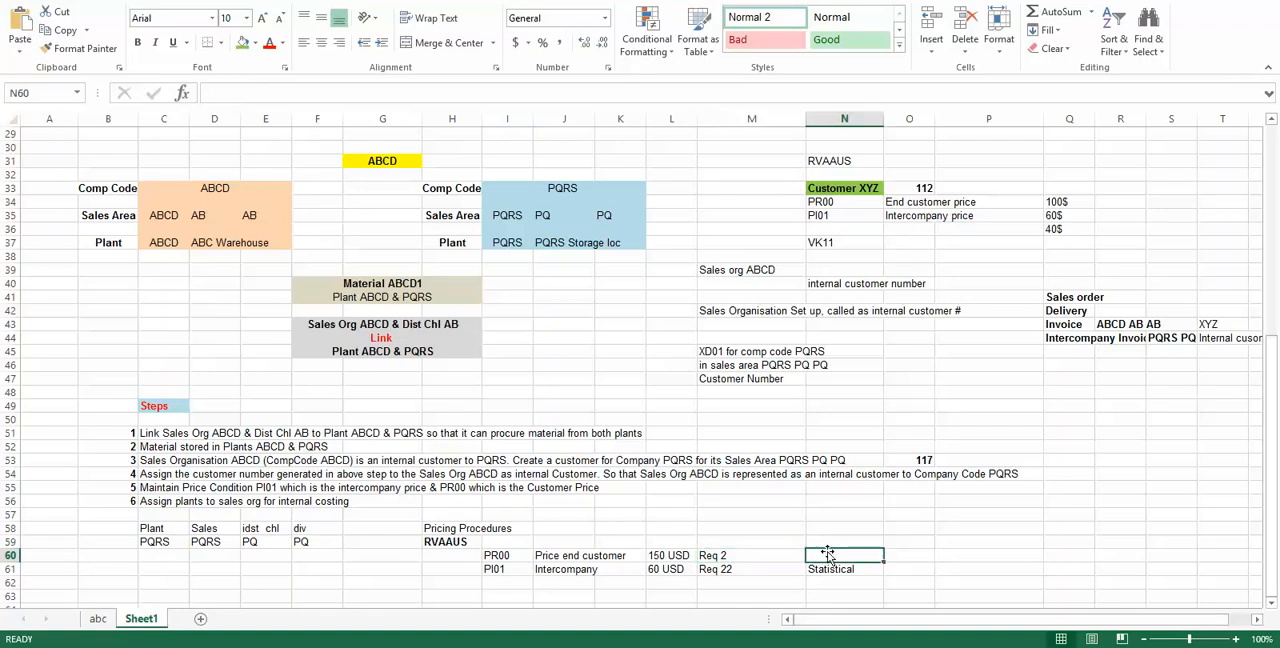
pyautogui.click(508, 558)
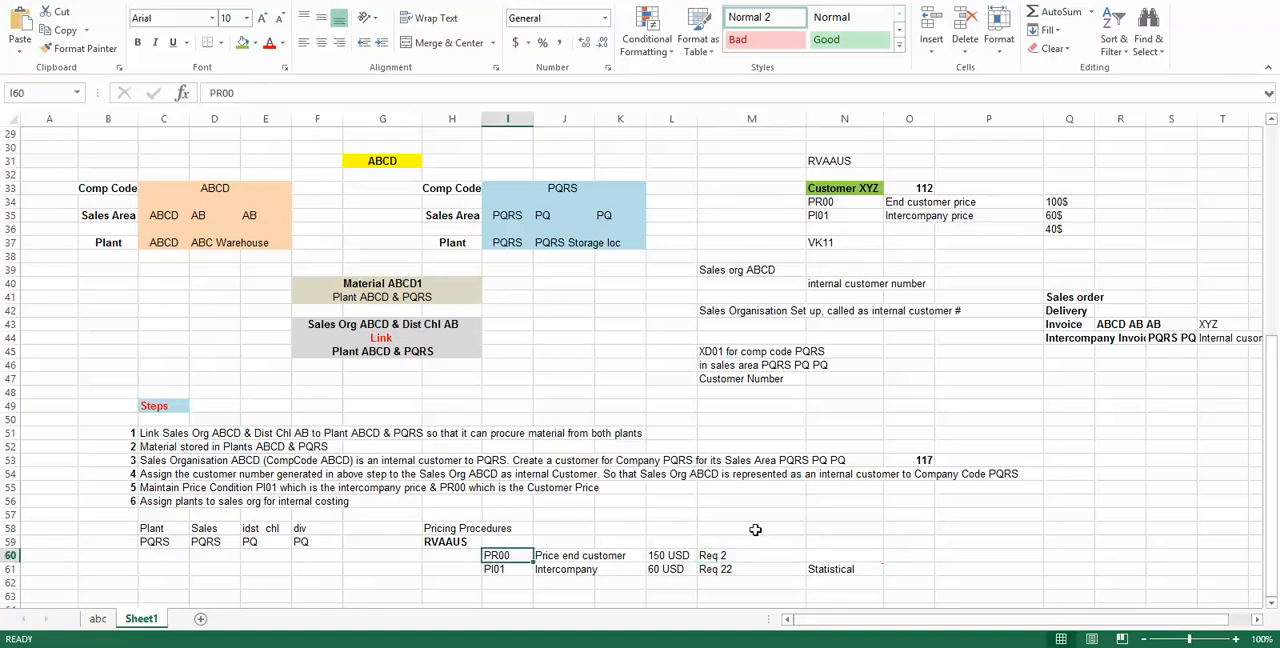
pyautogui.click(827, 553)
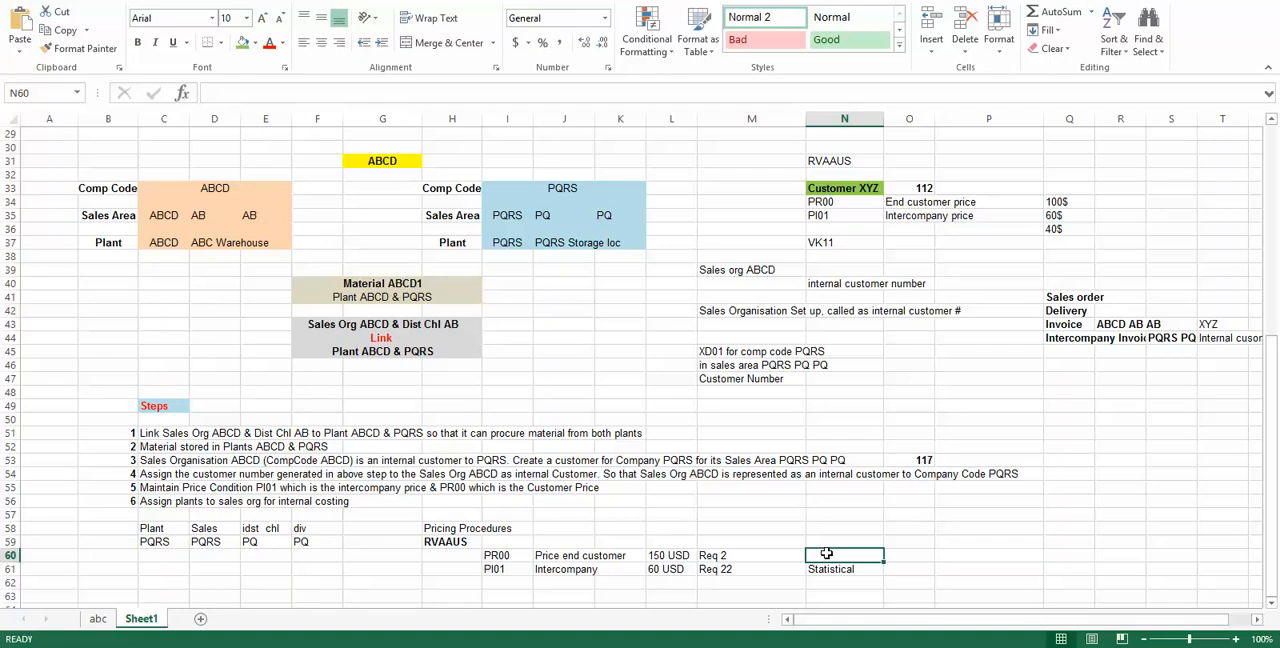
# Step: Switch back to SAP and start sales order creation with transaction /nva01
pyautogui.hotkey('alt', 'Tab')
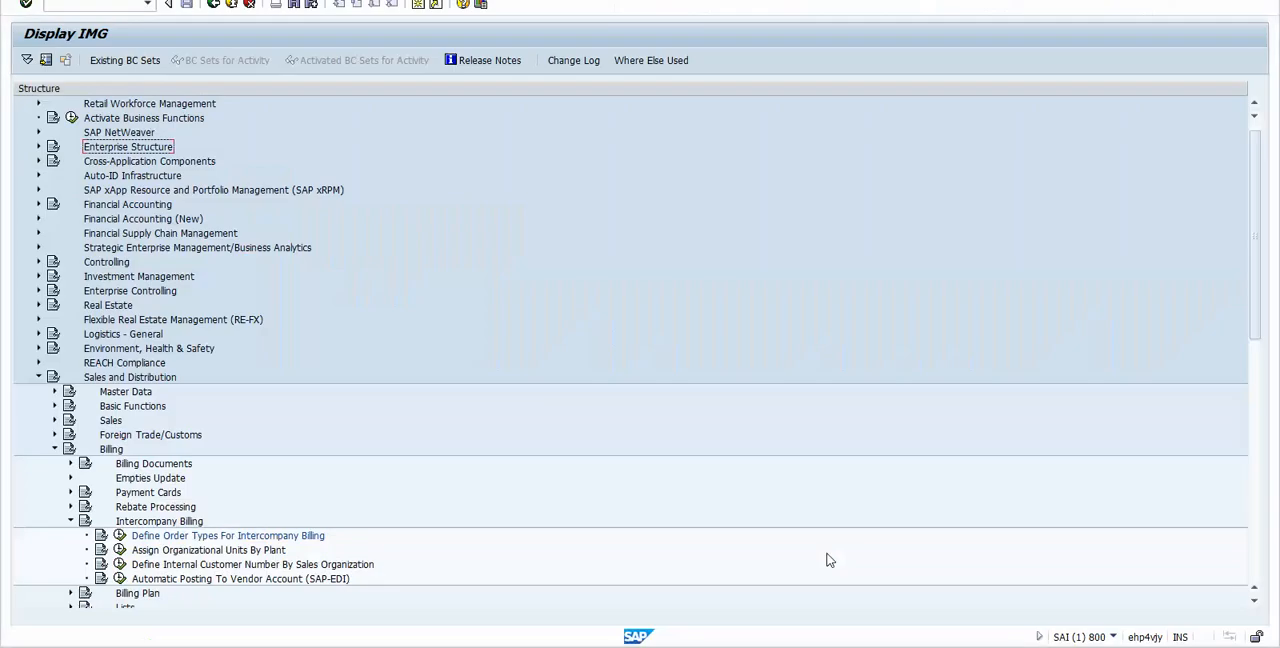
pyautogui.hotkey('ctrl', '/')
pyautogui.write('/n')
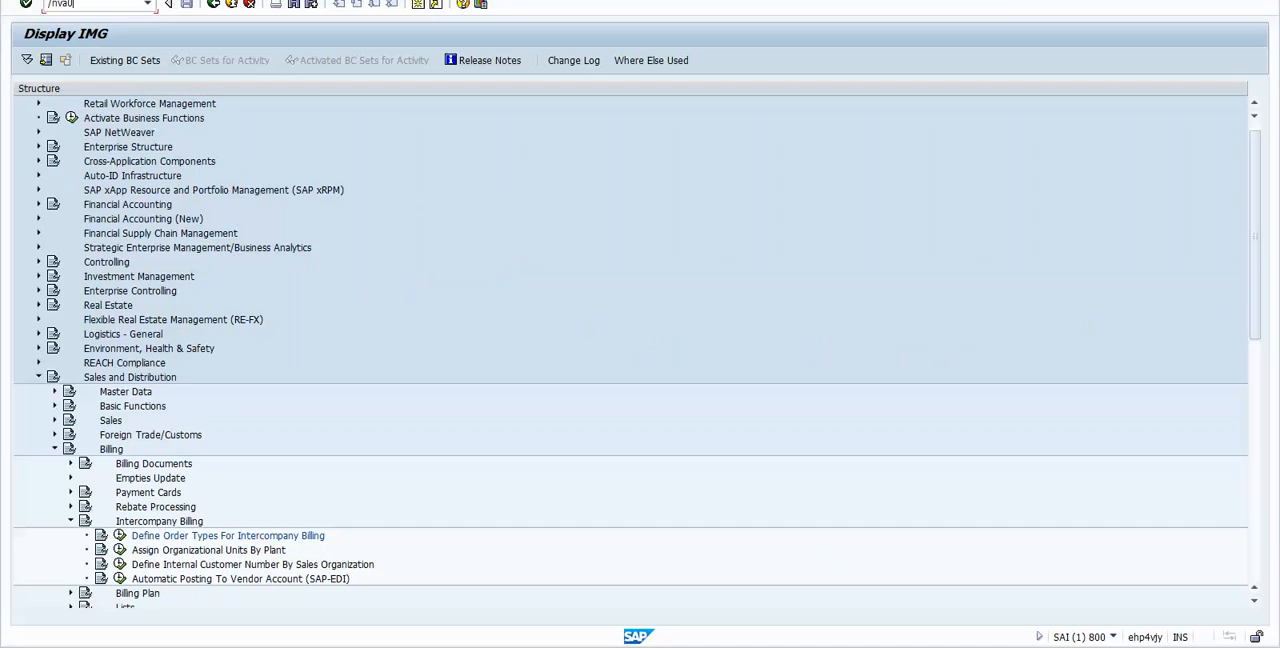
pyautogui.write('va01')
pyautogui.press('Return')
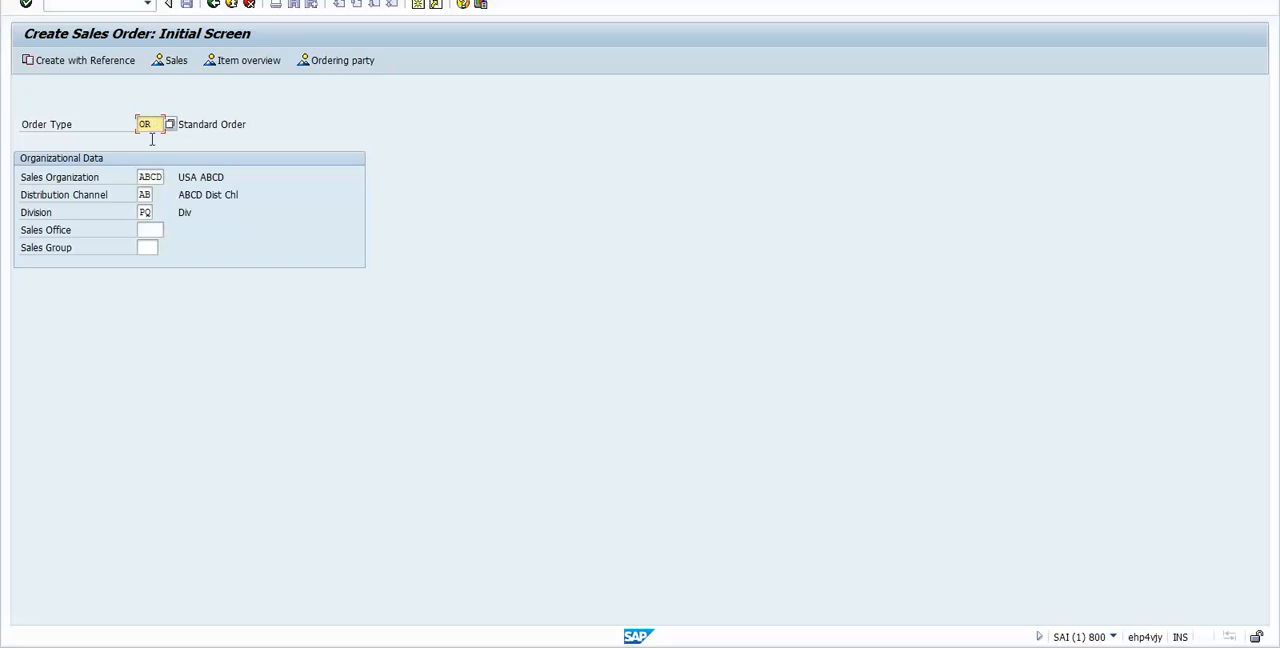
pyautogui.doubleClick(141, 176)
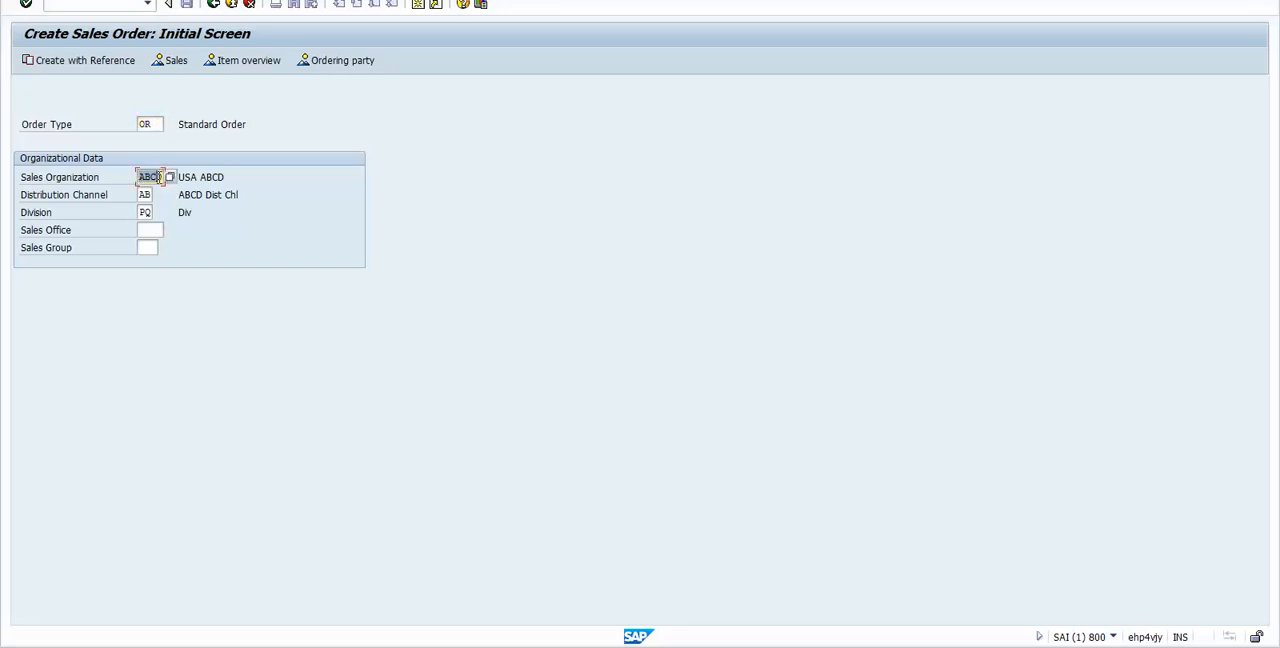
# Step: Switch to the Excel workbook to look up the number of Customer XYZ, and return to the SAP sales order screen
pyautogui.hotkey('alt', 'Tab')
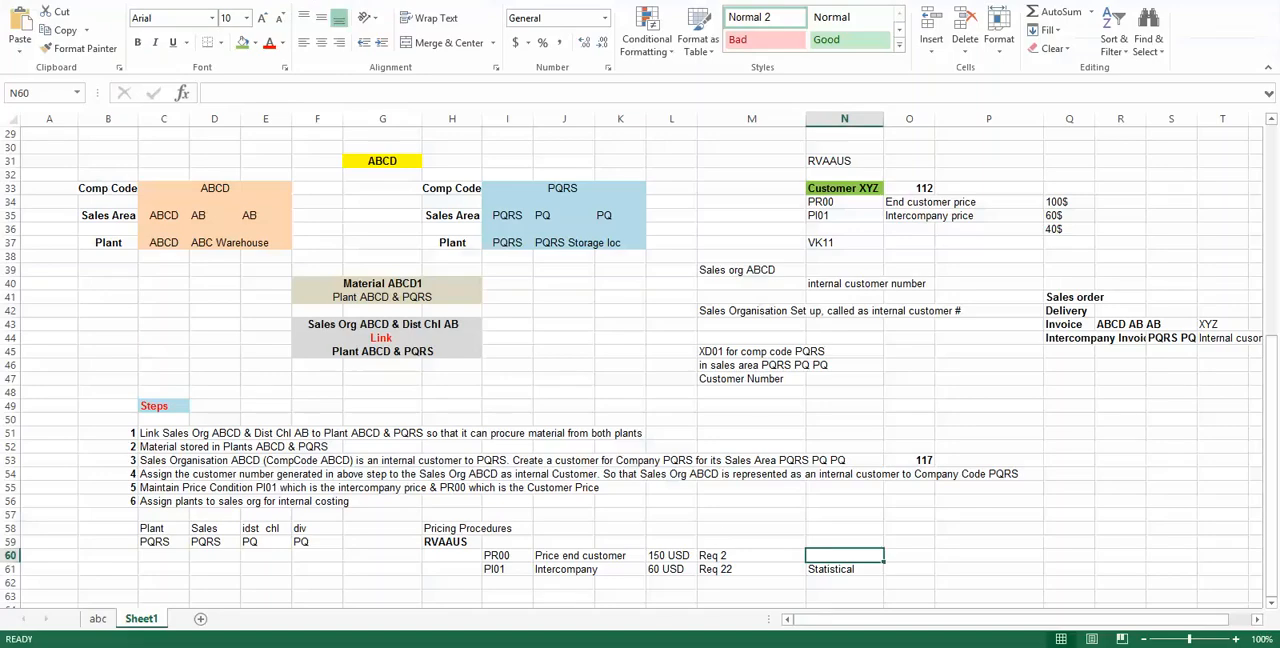
pyautogui.click(914, 188)
pyautogui.click(242, 42)
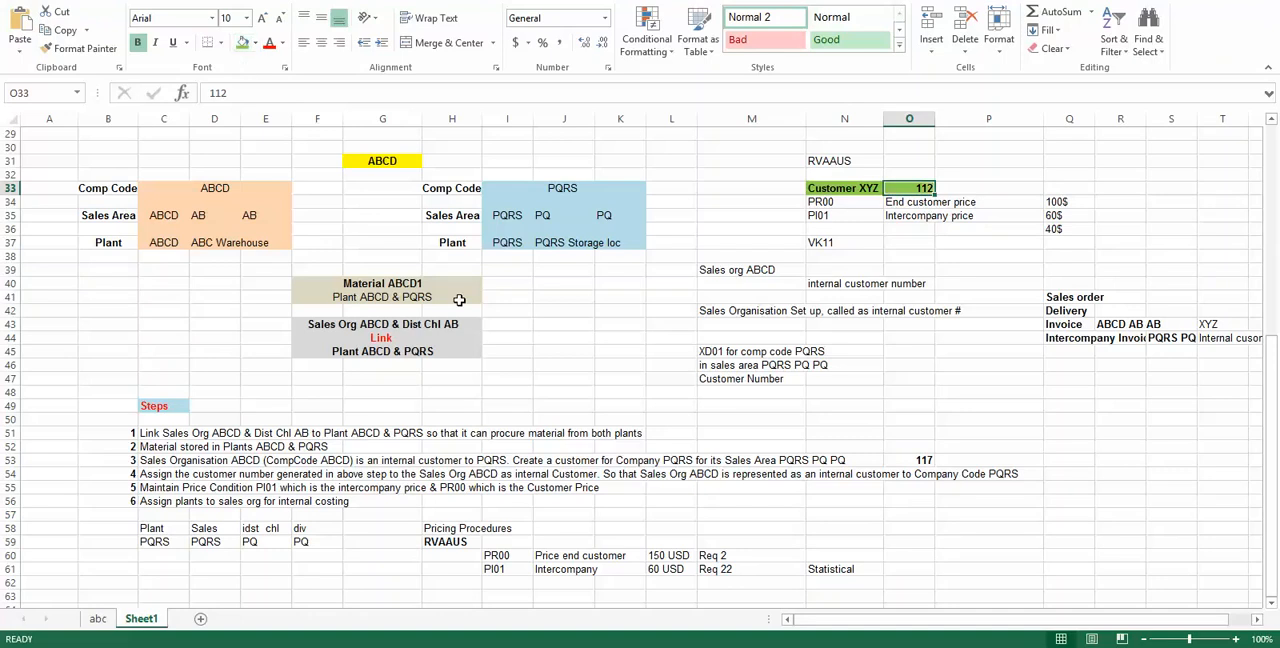
pyautogui.click(590, 358)
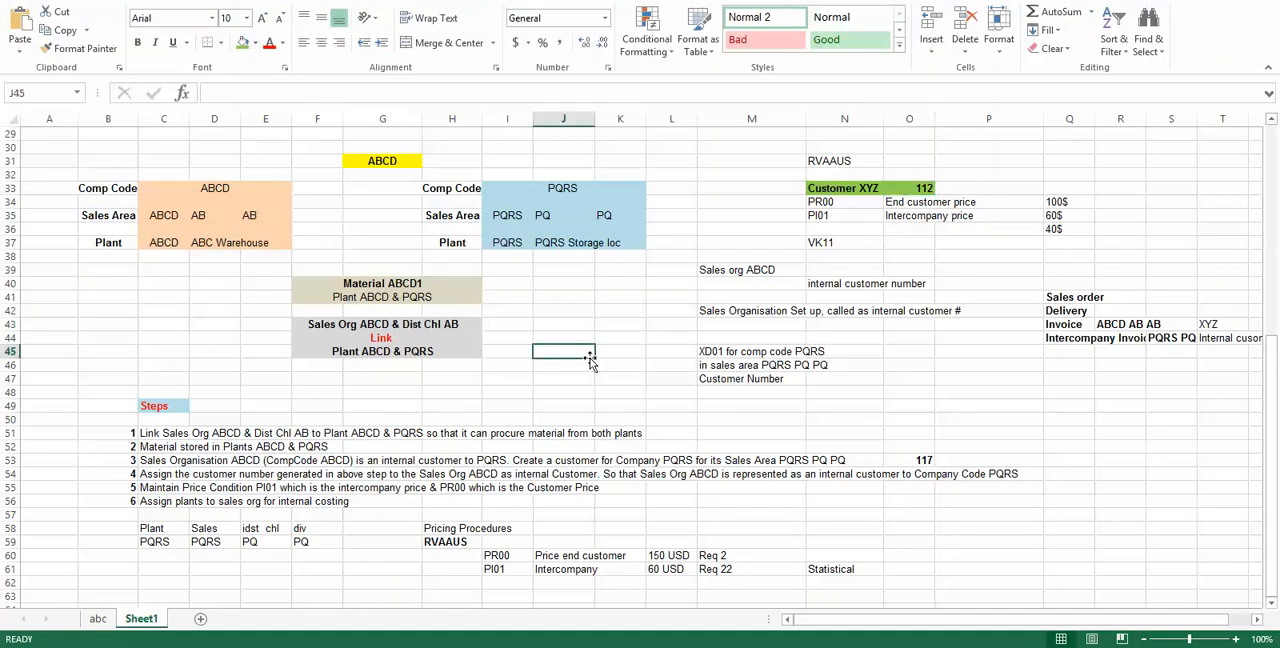
pyautogui.click(214, 186)
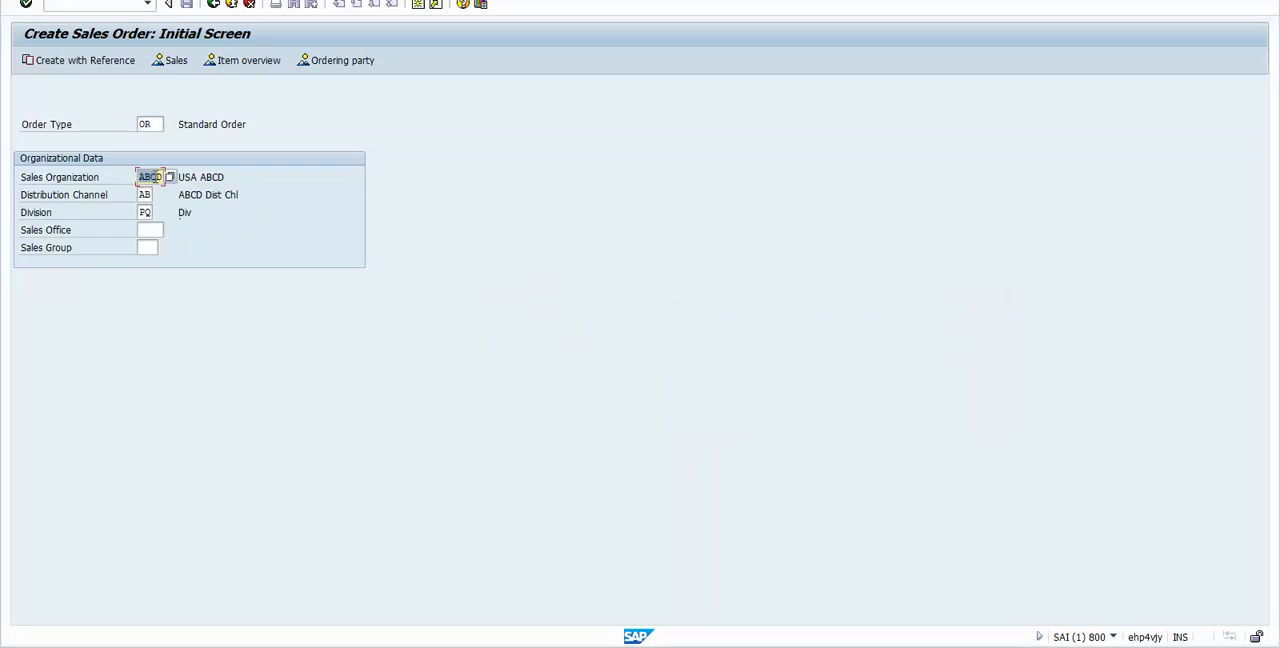
# Step: Set the OR order's division to AB for sales organization ABCD and distribution channel AB, and continue to the order overview
pyautogui.click(156, 178)
pyautogui.click(146, 194)
pyautogui.click(145, 212)
pyautogui.press('Delete')
pyautogui.press('Delete')
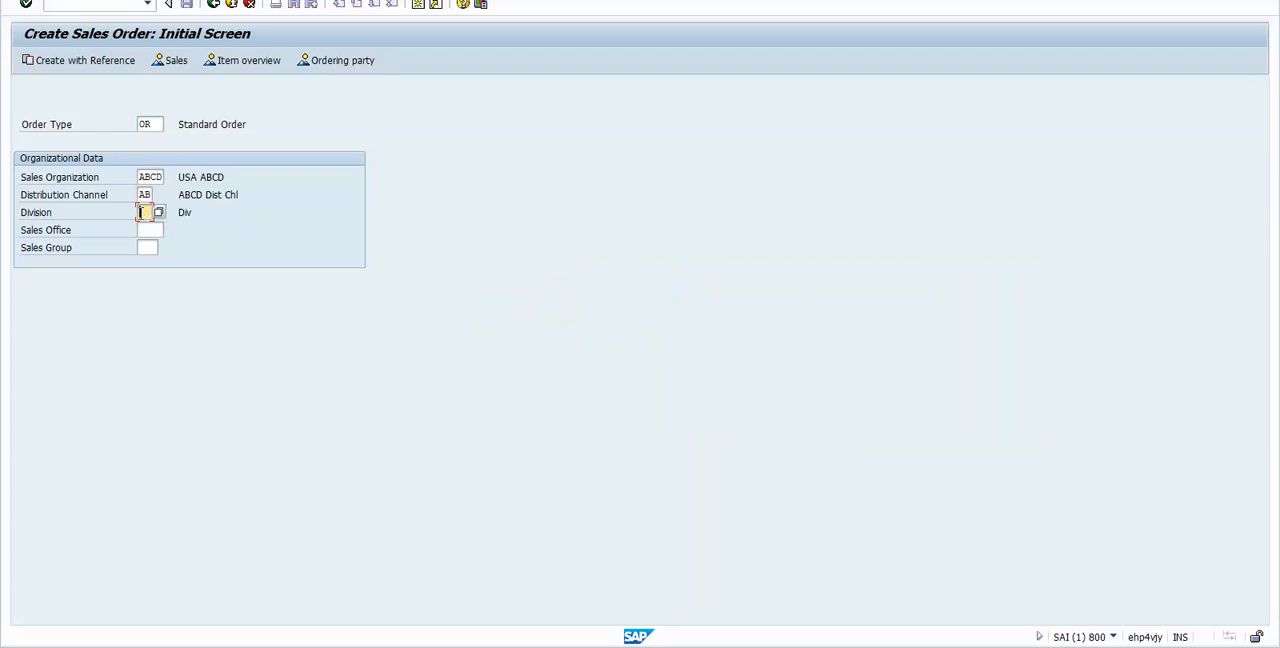
pyautogui.write('AB')
pyautogui.click(145, 230)
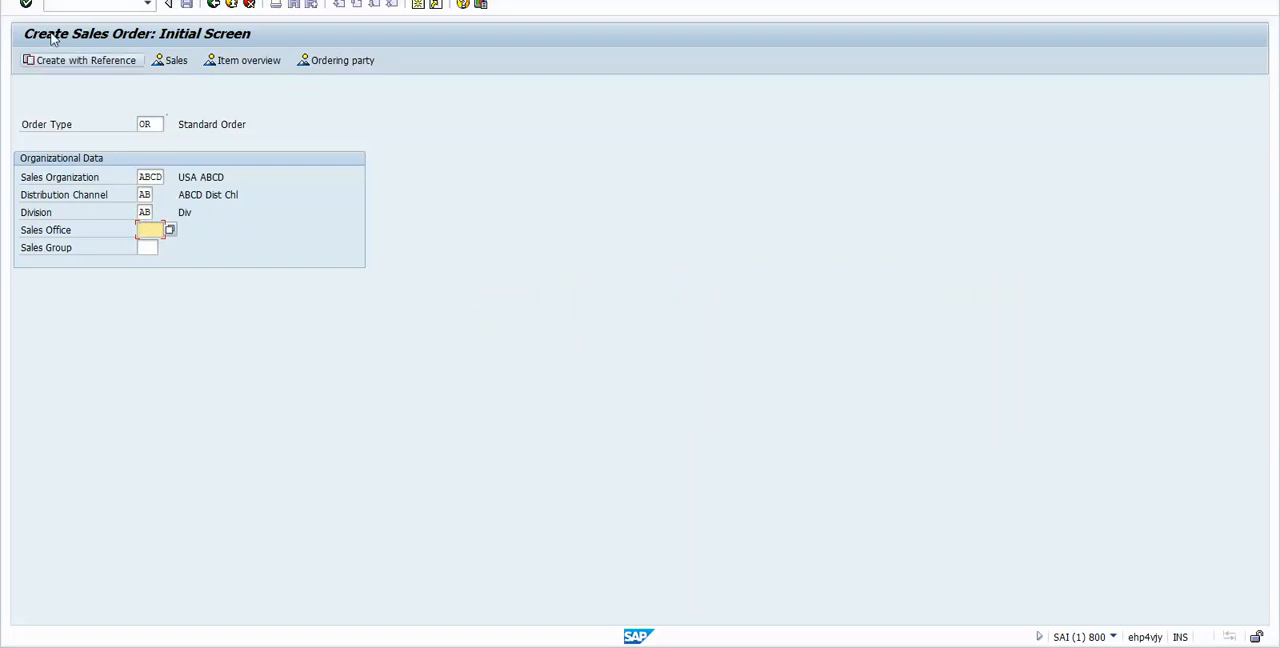
pyautogui.click(26, 5)
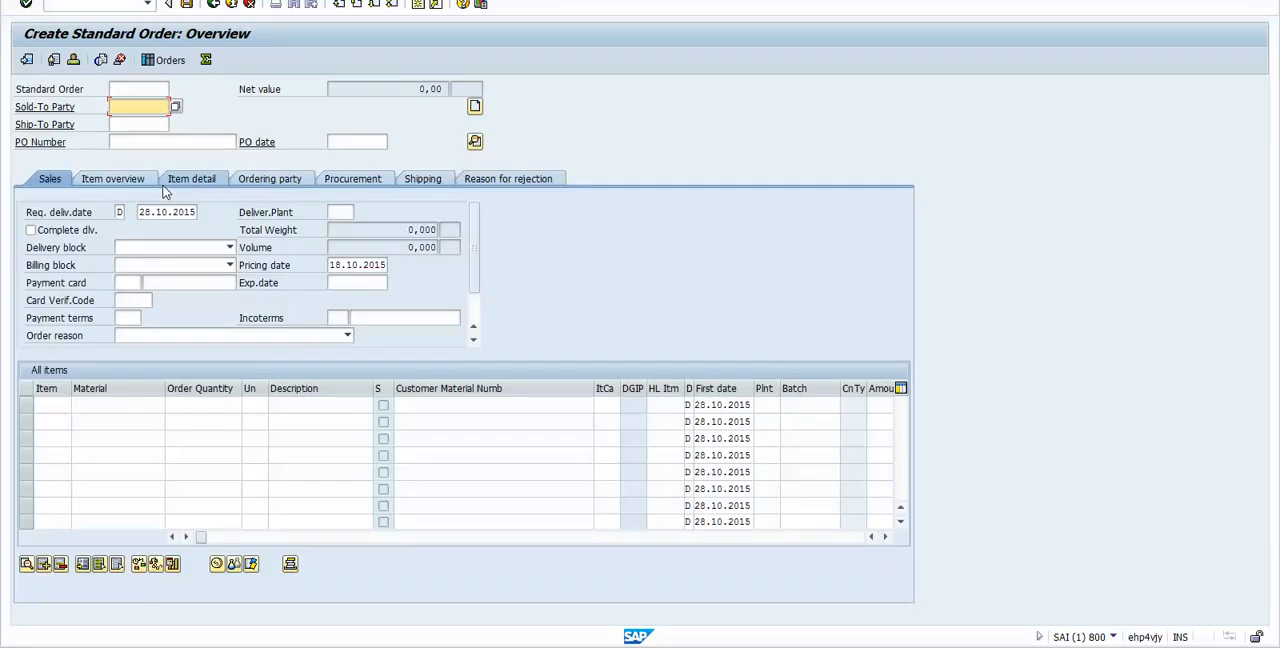
# Step: Enter Customer XYZ's number as the order's sold-to party
pyautogui.press('Down')
pyautogui.press('Down')
pyautogui.press('Up')
pyautogui.press('Up')
pyautogui.press('Up')
pyautogui.press('Up')
pyautogui.press('Up')
pyautogui.press('Up')
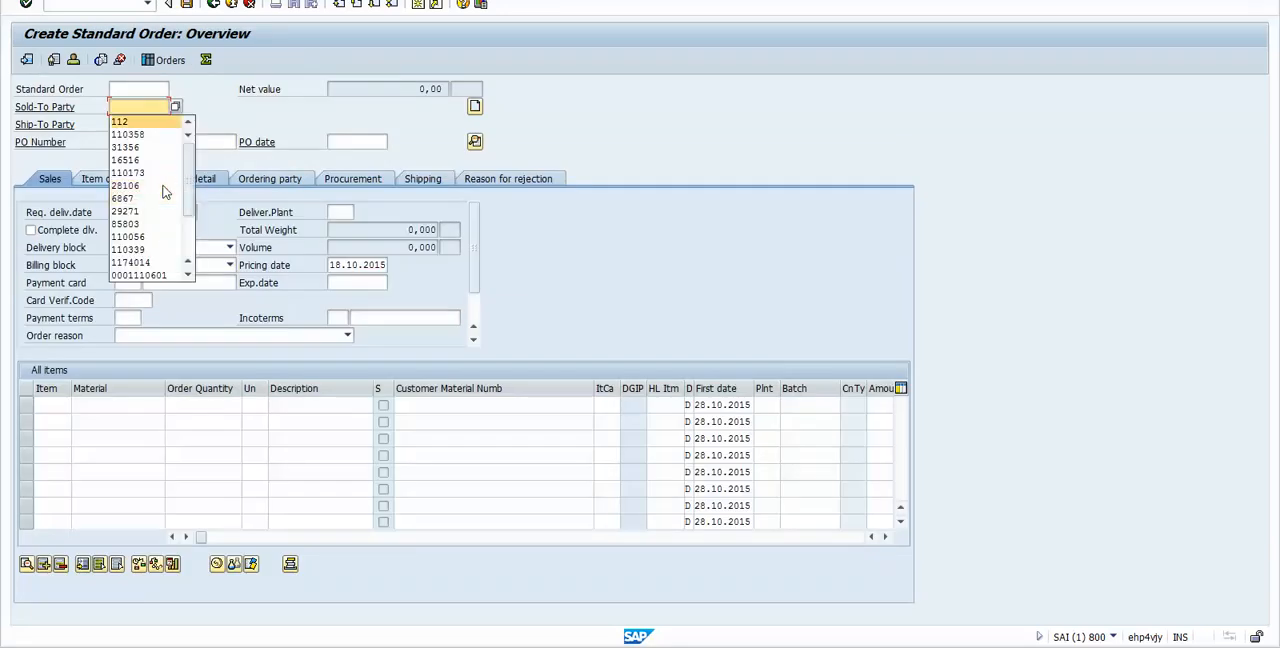
pyautogui.press('Tab')
# Step: Enter Customer XYZ's number as the ship-to party as well, replacing the wrongly picked entry
pyautogui.press('Tab')
pyautogui.press('Down')
pyautogui.press('Down')
pyautogui.press('Tab')
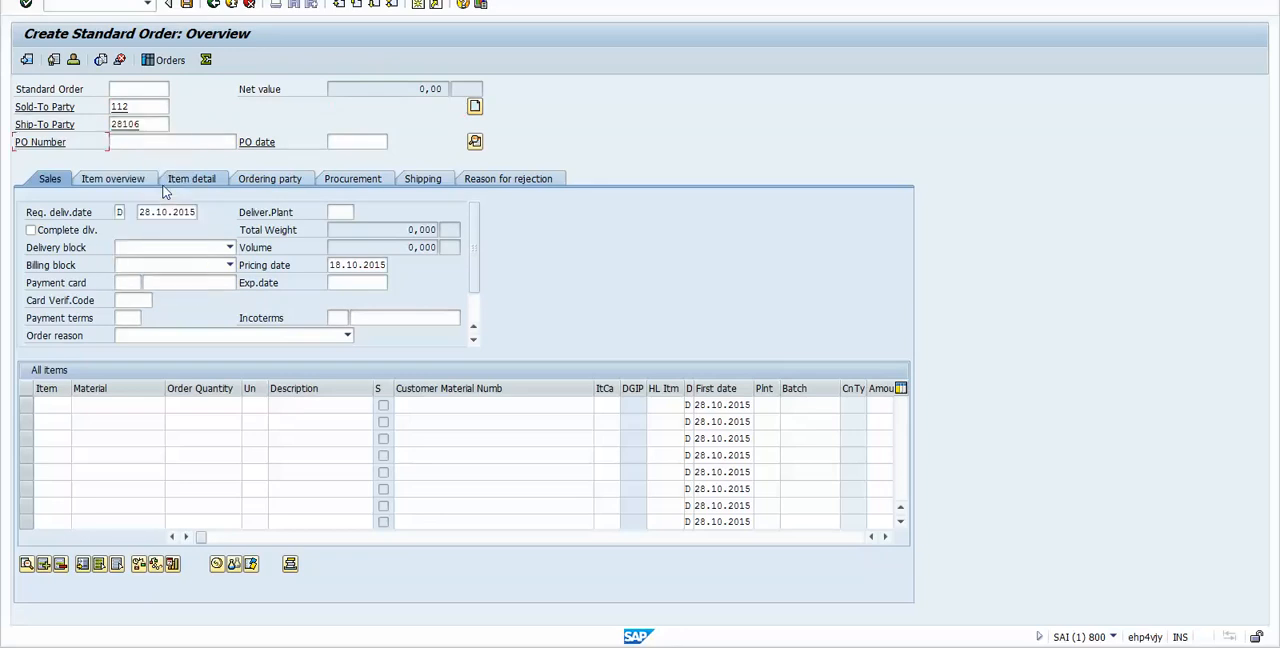
pyautogui.hotkey('shift', 'Tab')
pyautogui.press('BackSpace')
pyautogui.press('Up')
pyautogui.press('Up')
pyautogui.press('Up')
pyautogui.press('Up')
pyautogui.press('Up')
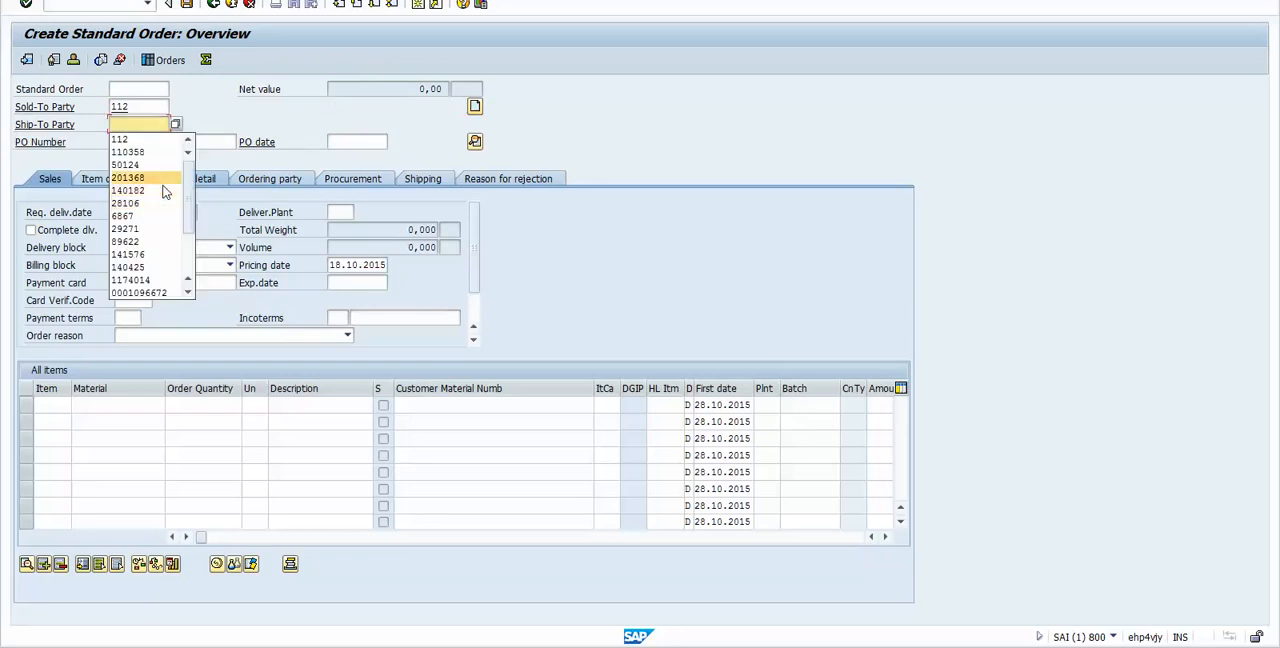
pyautogui.press('Return')
# Step: Enter InterCo as the purchase order number and 18.10.2015 as the PO date
pyautogui.press('Tab')
pyautogui.press('Down')
pyautogui.press('Down')
pyautogui.press('Up')
pyautogui.press('Return')
pyautogui.press('Tab')
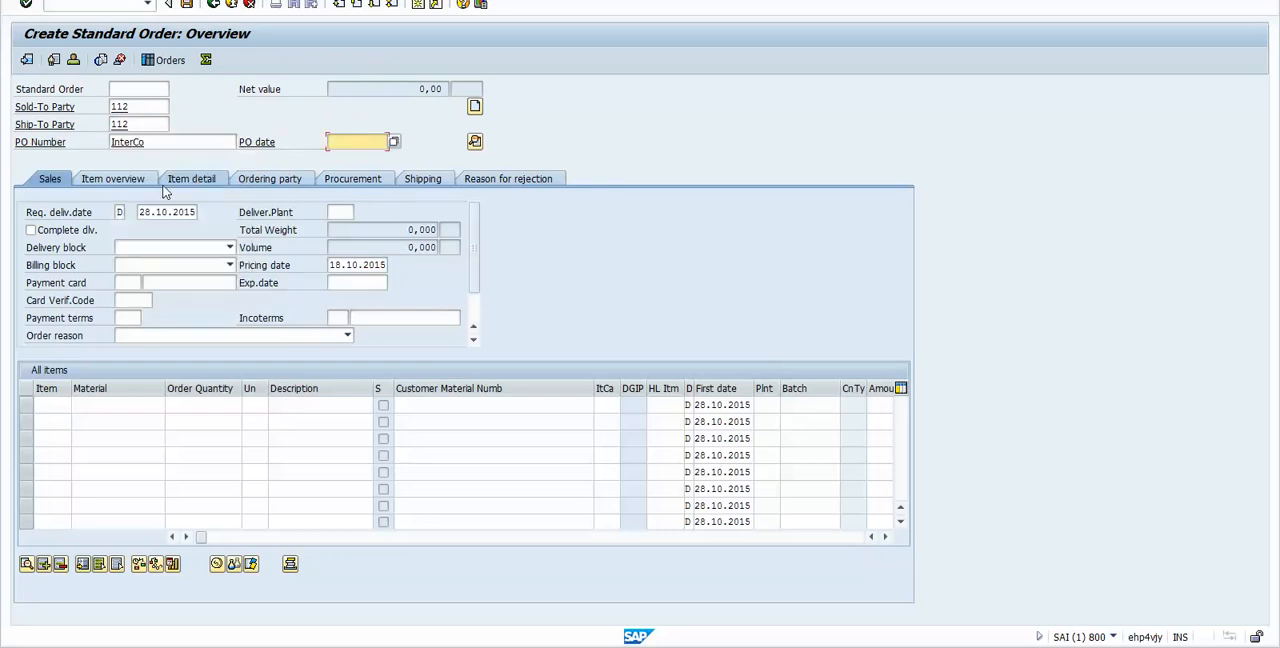
pyautogui.press('Down')
pyautogui.press('Down')
pyautogui.press('Return')
pyautogui.press('Tab')
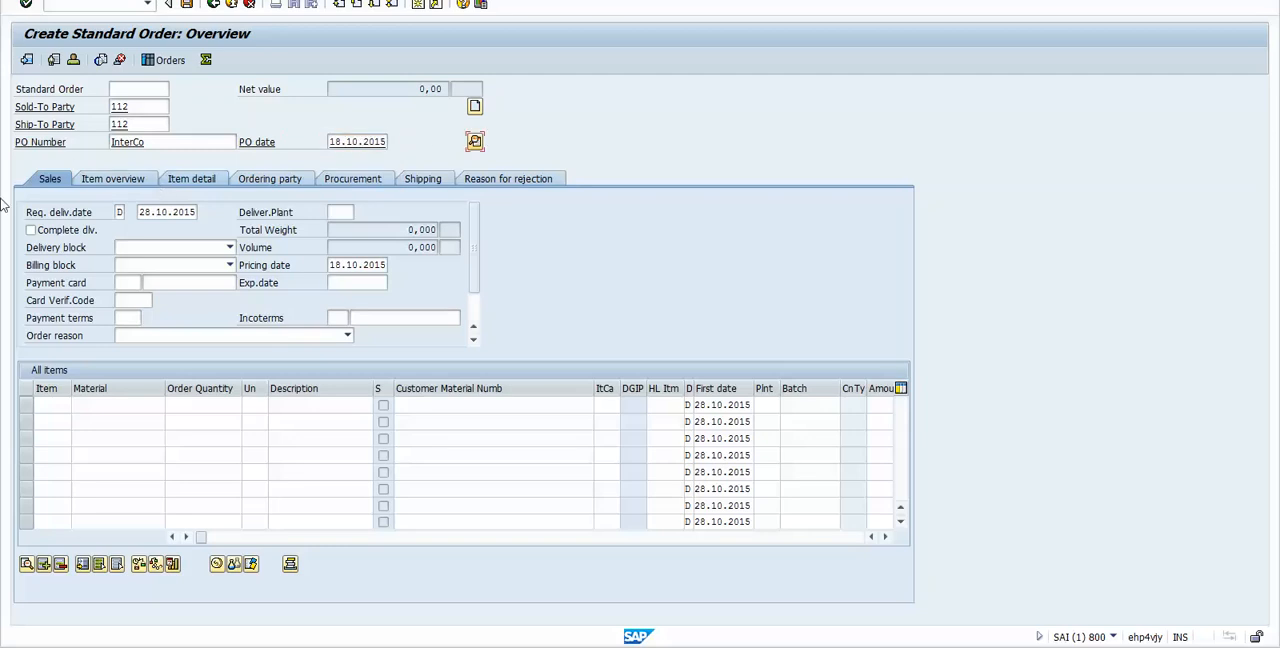
# Step: Add material ABCD1 with an order quantity of 6 as the first order item
pyautogui.click(93, 405)
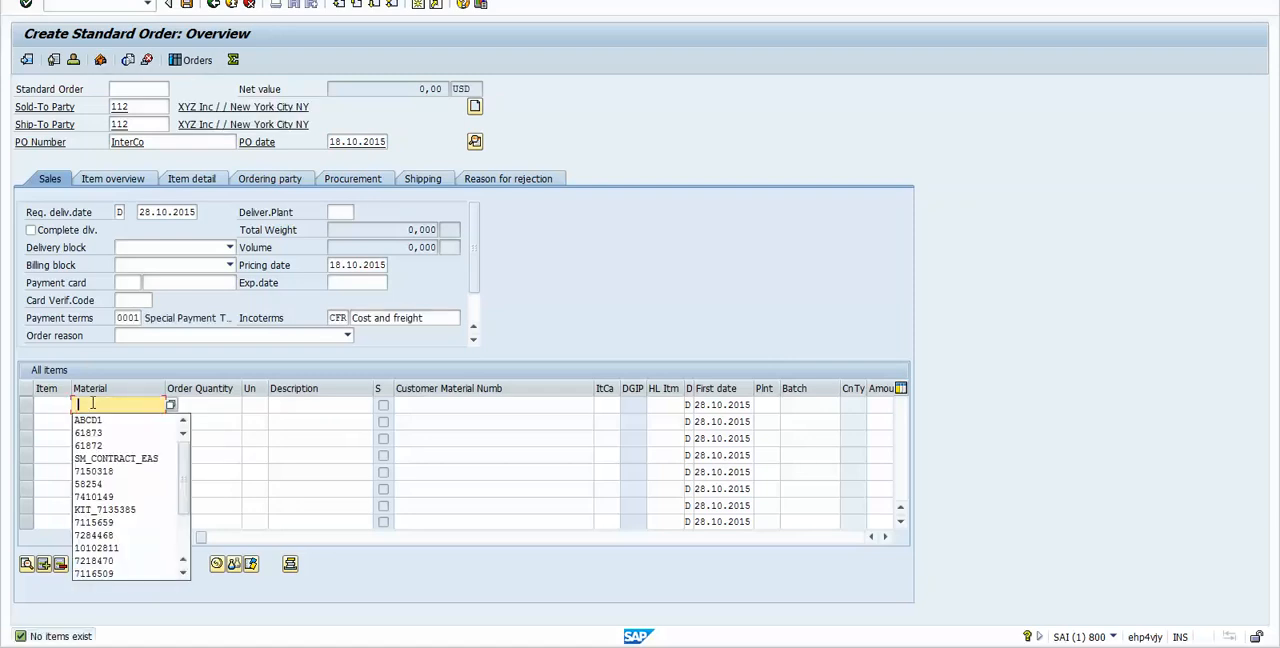
pyautogui.press('Down')
pyautogui.press('Return')
pyautogui.press('Tab')
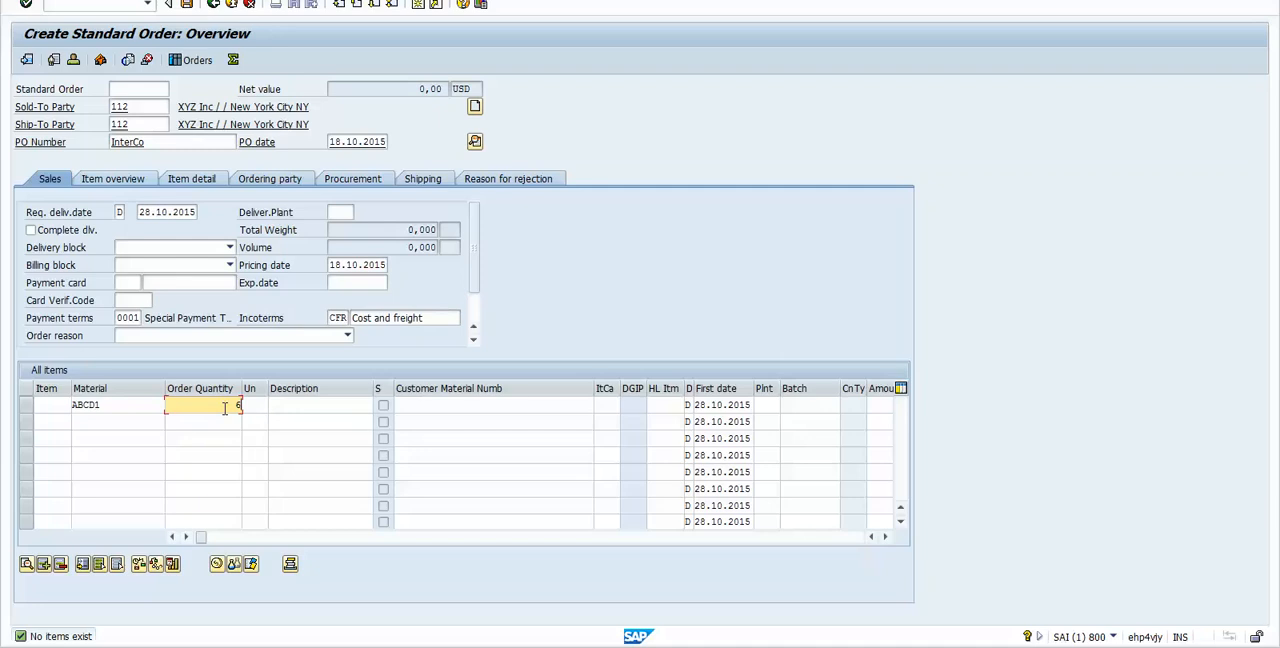
# Step: Look up the PR00 end customer price in the Excel workbook, and return to SAP to confirm the ABCD1 order item
pyautogui.click(465, 646)
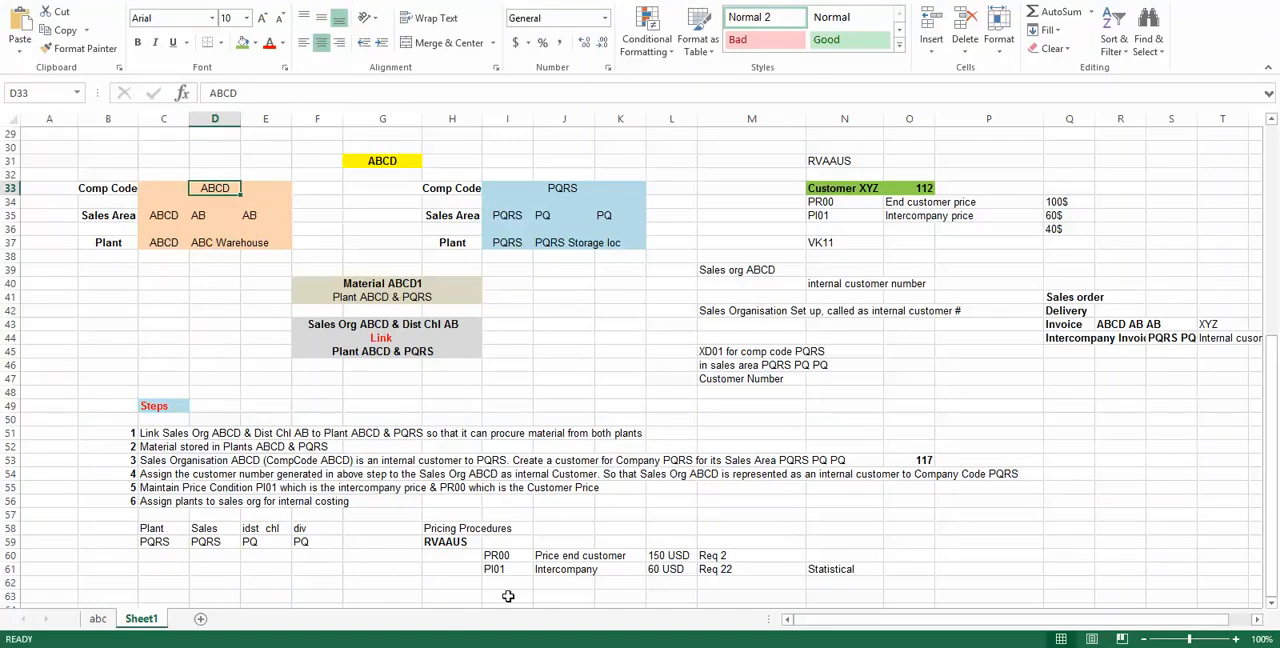
pyautogui.click(669, 555)
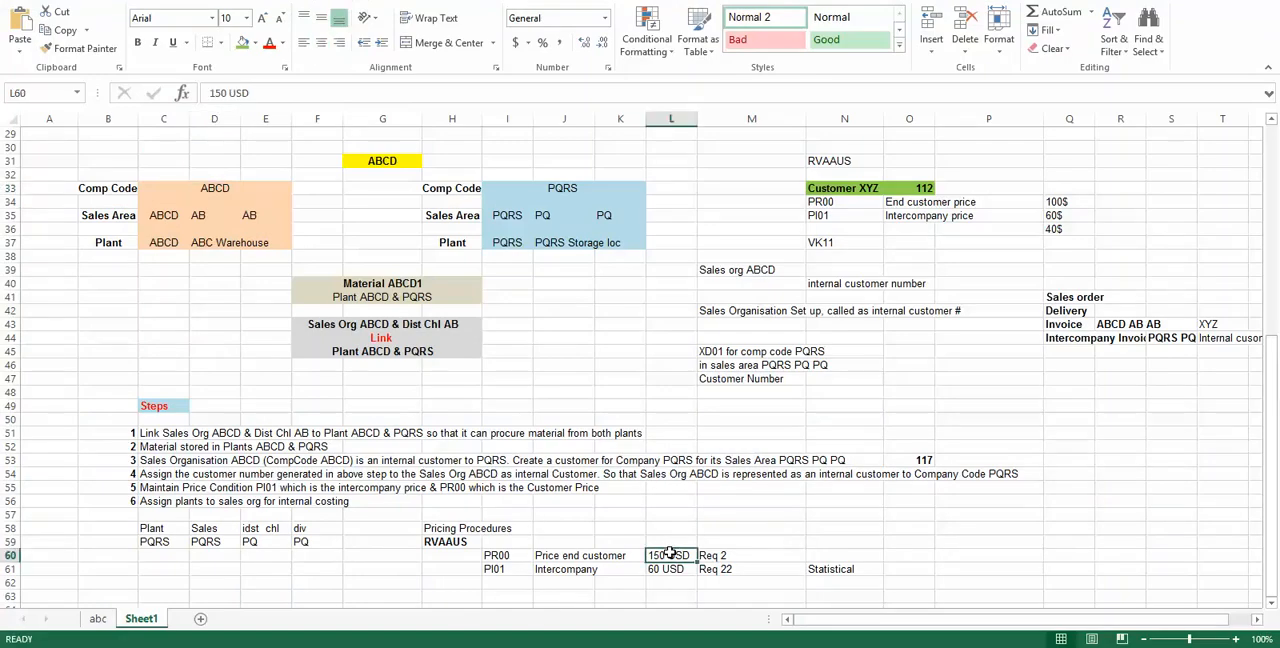
pyautogui.hotkey('alt', 'Tab')
pyautogui.press('Return')
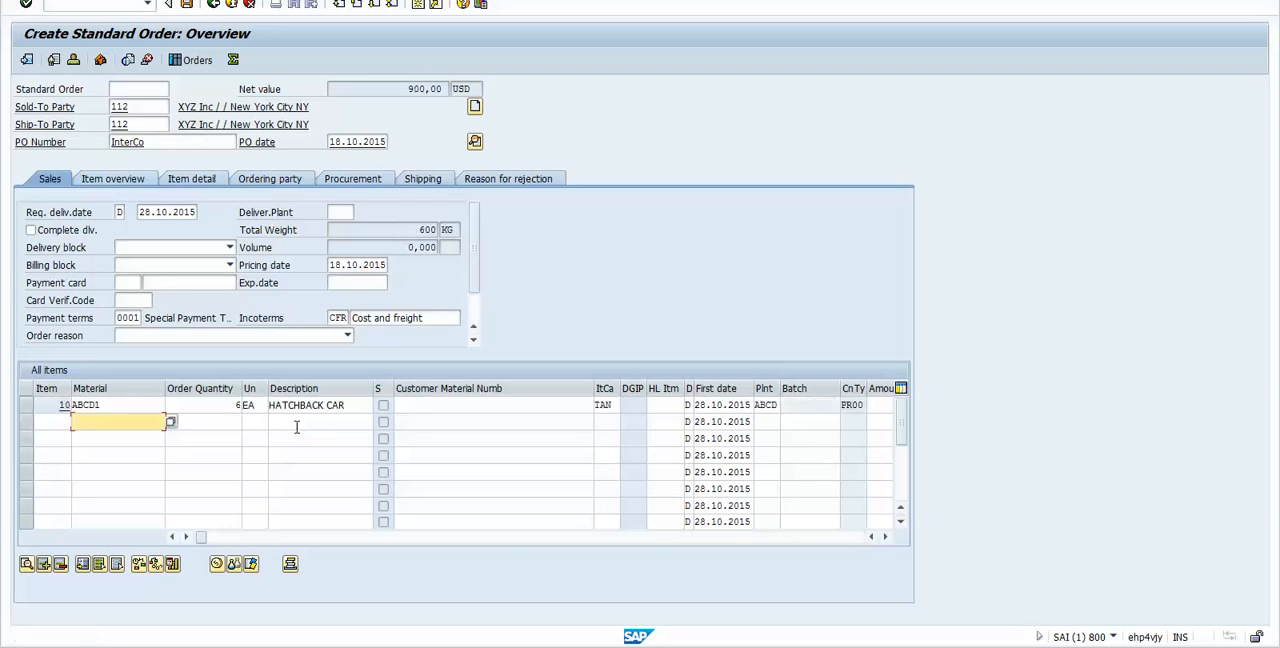
# Step: Examine the order quantity, description, material and delivering plant of item 10 in the order overview
pyautogui.click(234, 405)
pyautogui.click(365, 410)
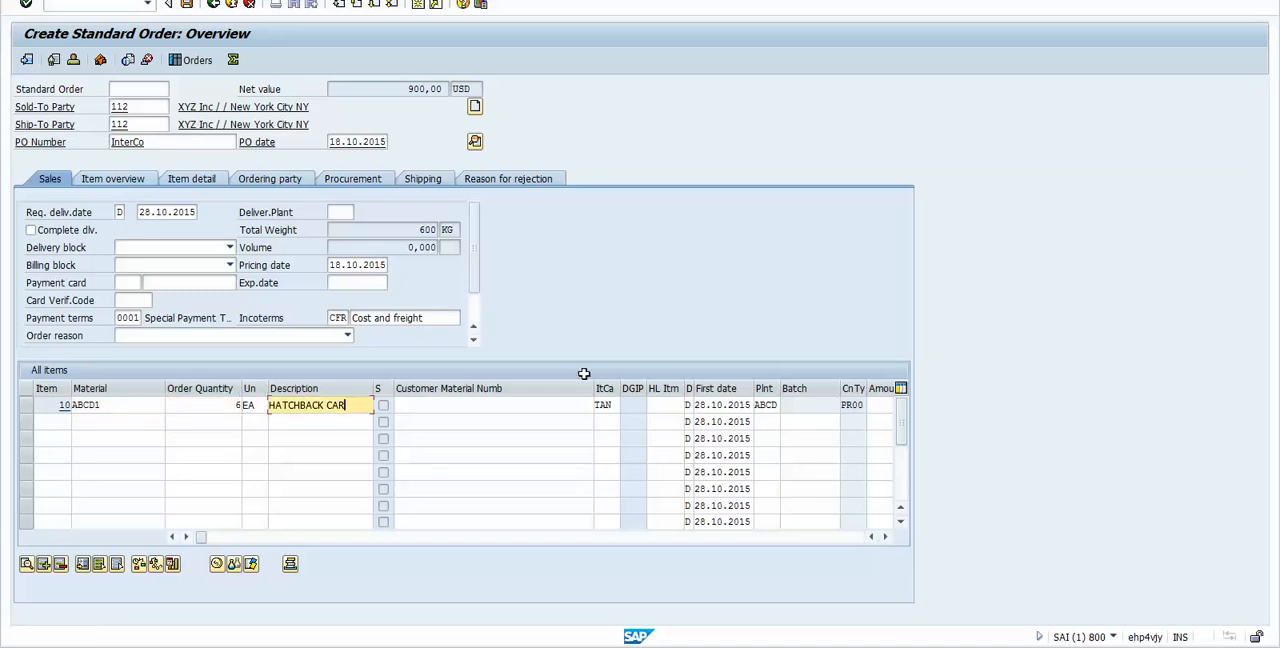
pyautogui.click(778, 405)
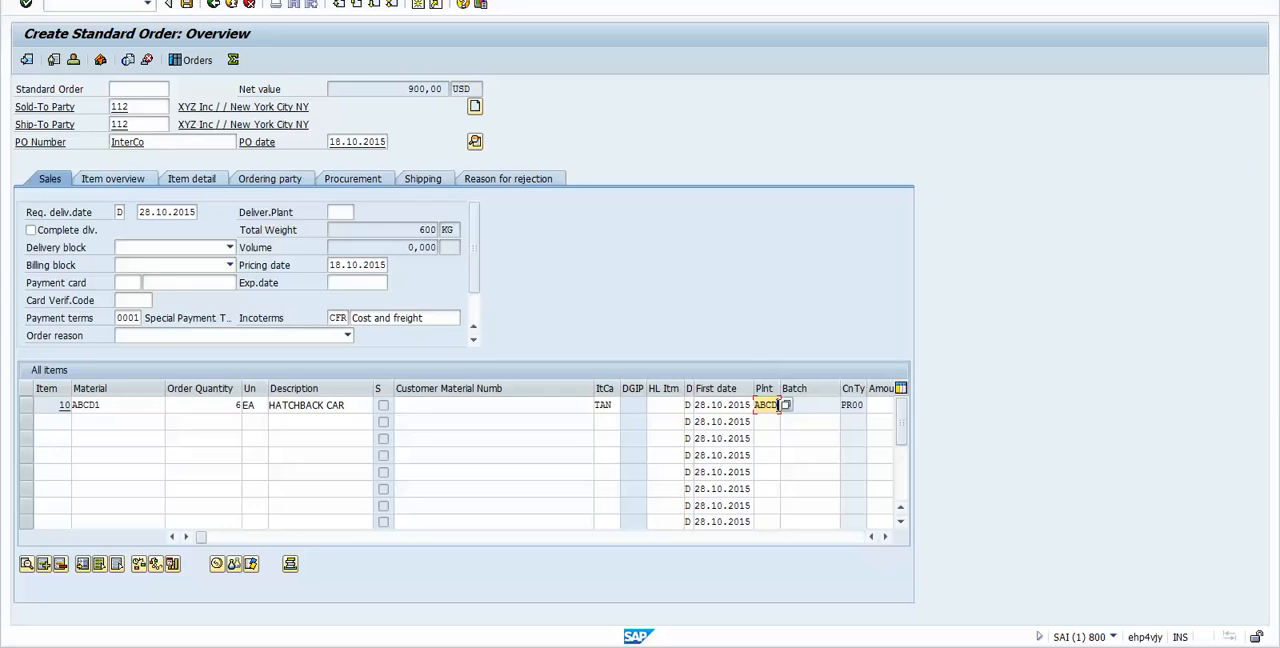
pyautogui.click(100, 405)
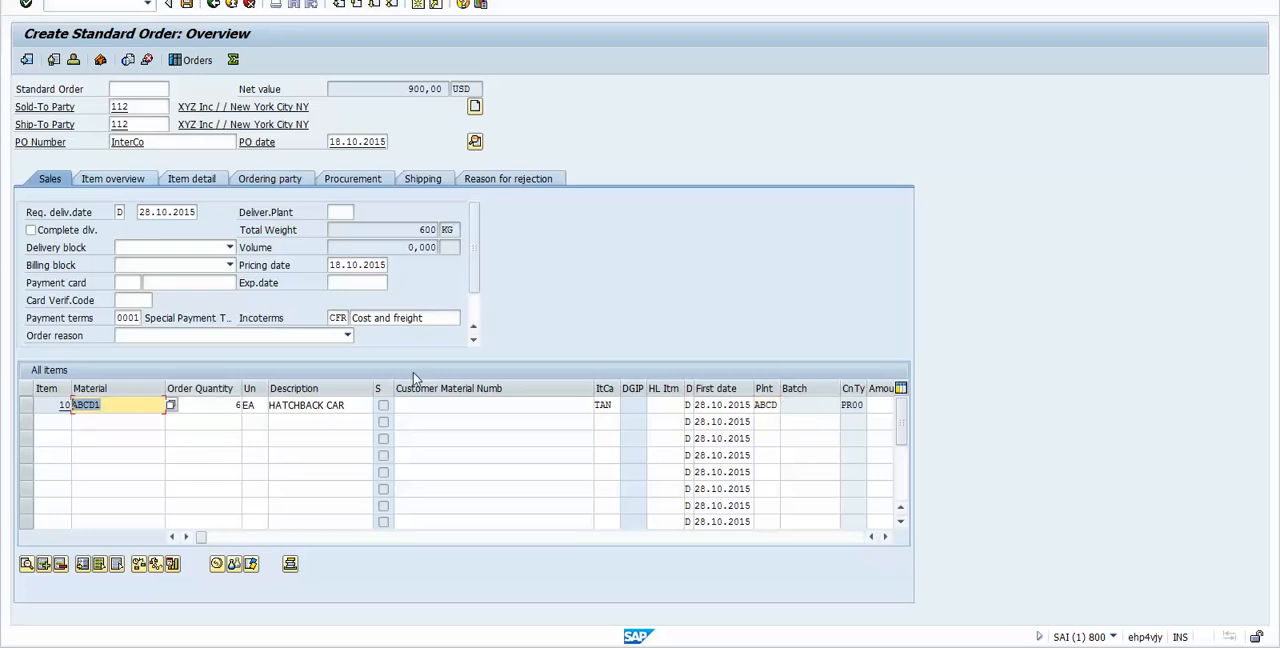
pyautogui.click(765, 404)
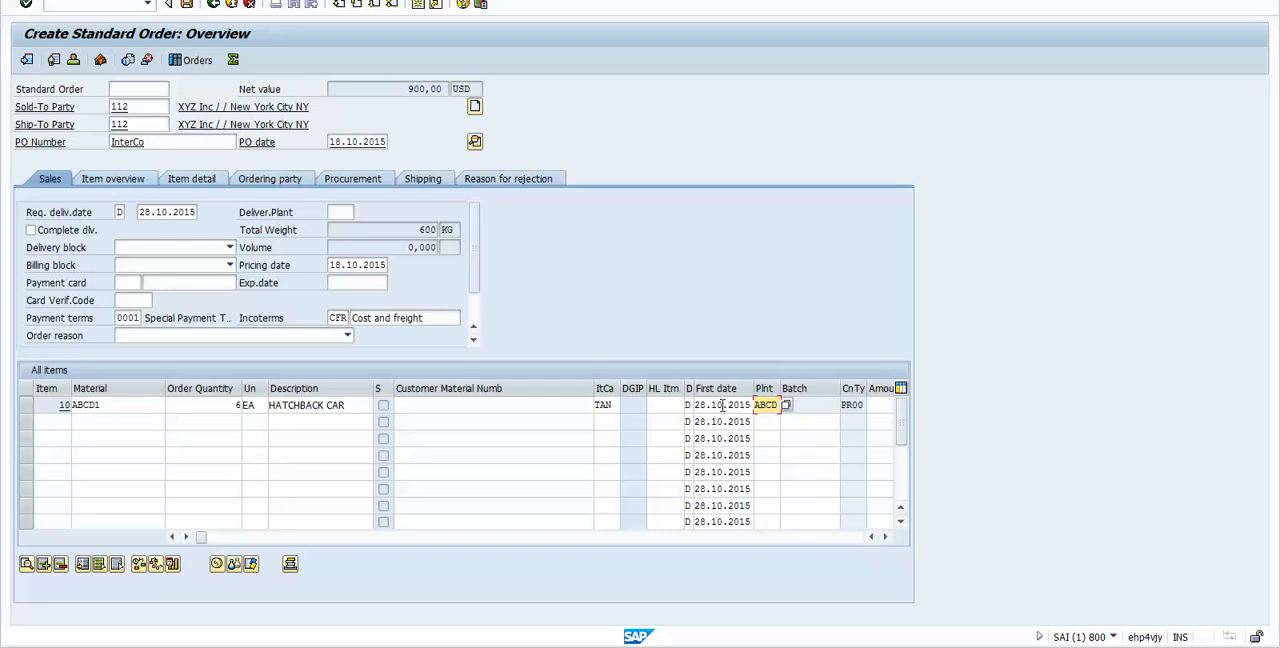
pyautogui.click(496, 405)
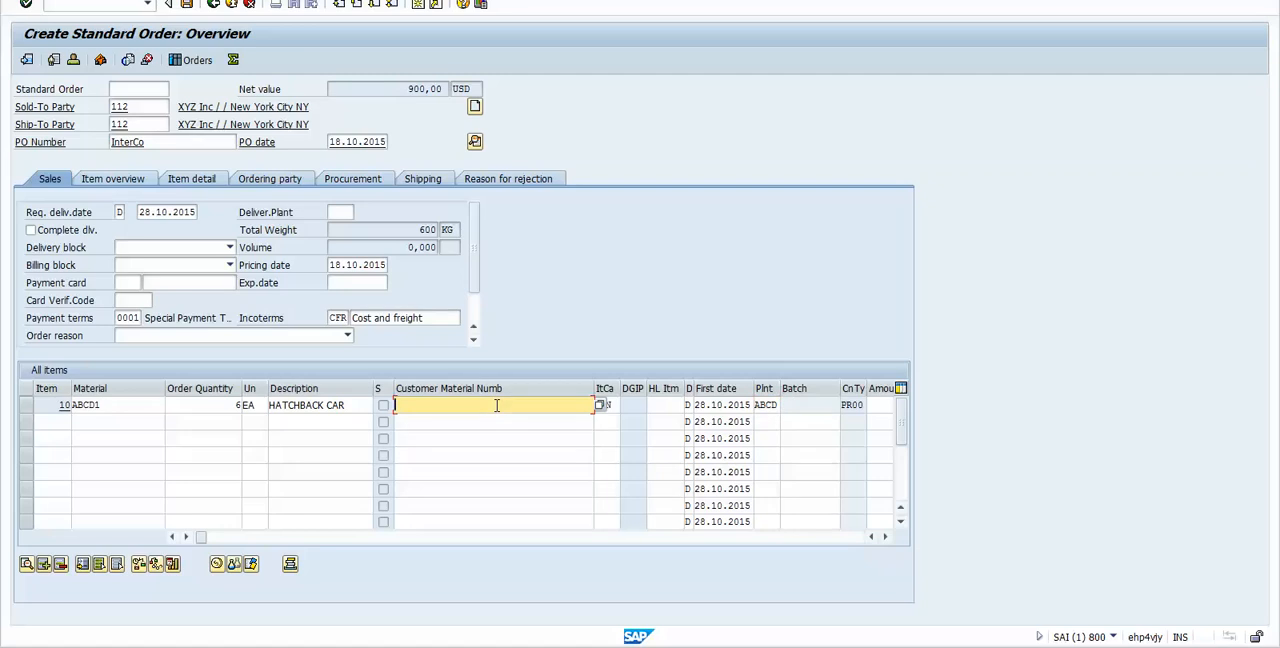
pyautogui.click(104, 405)
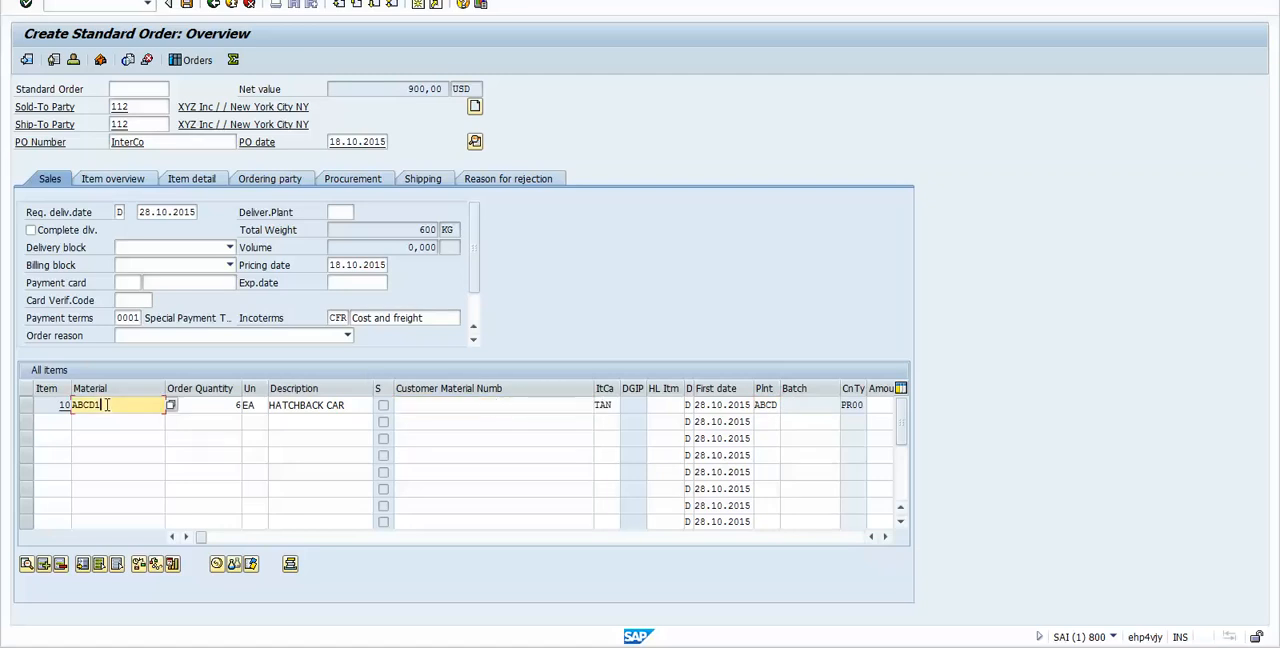
pyautogui.click(779, 405)
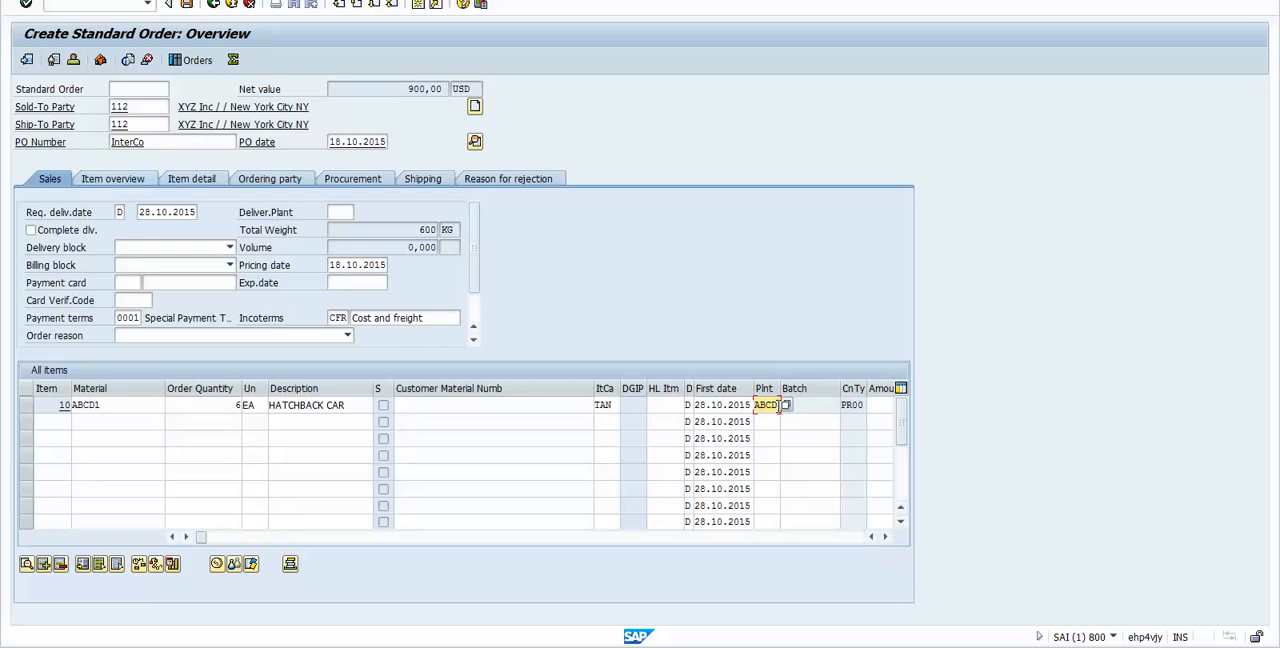
# Step: Open the pricing conditions of item 10 and examine its PR00 price, condition value, net value and quantity
pyautogui.doubleClick(120, 404)
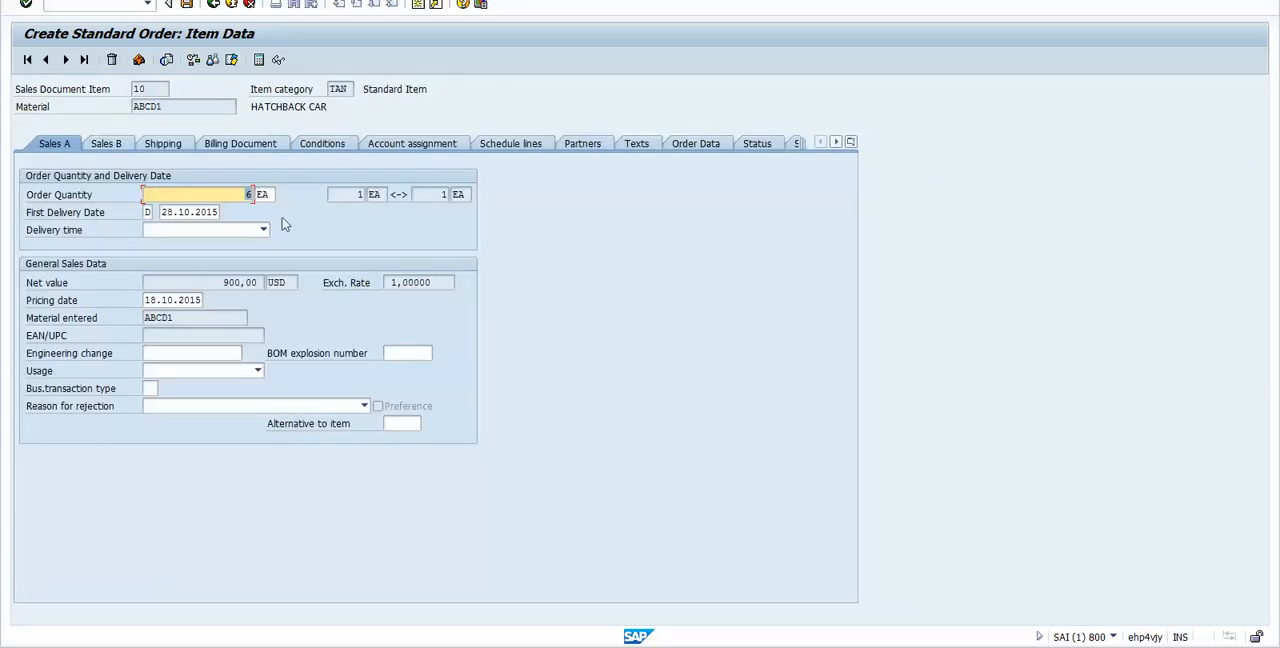
pyautogui.click(321, 146)
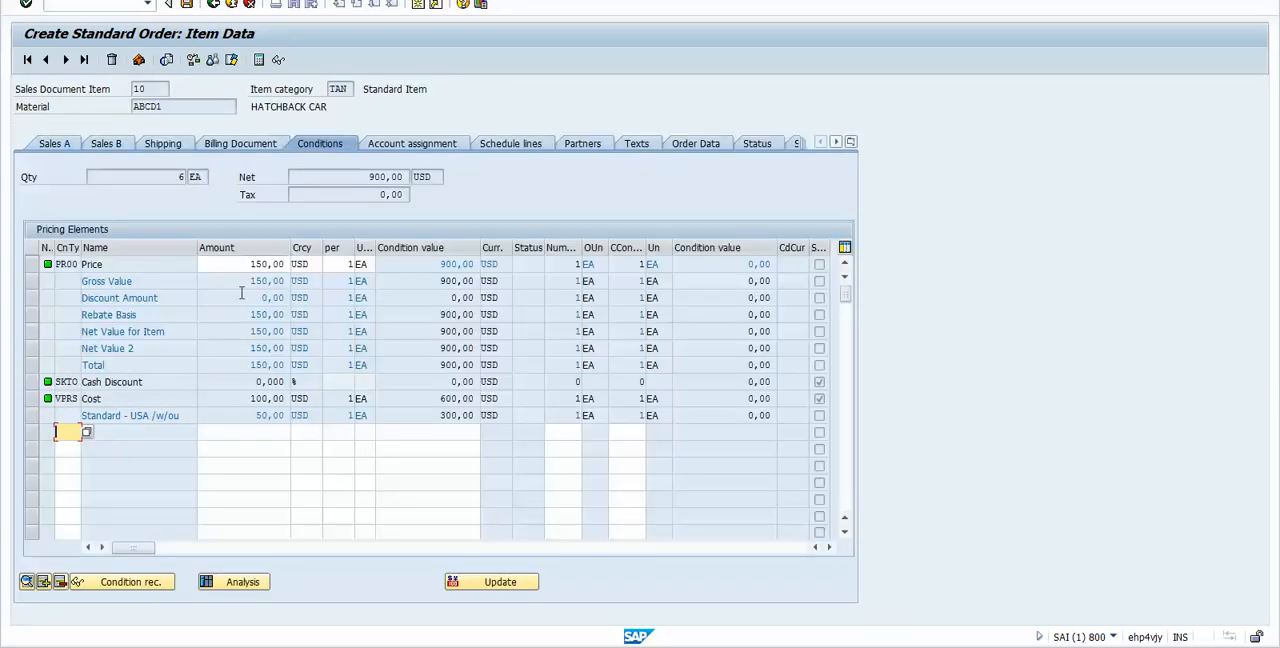
pyautogui.click(66, 264)
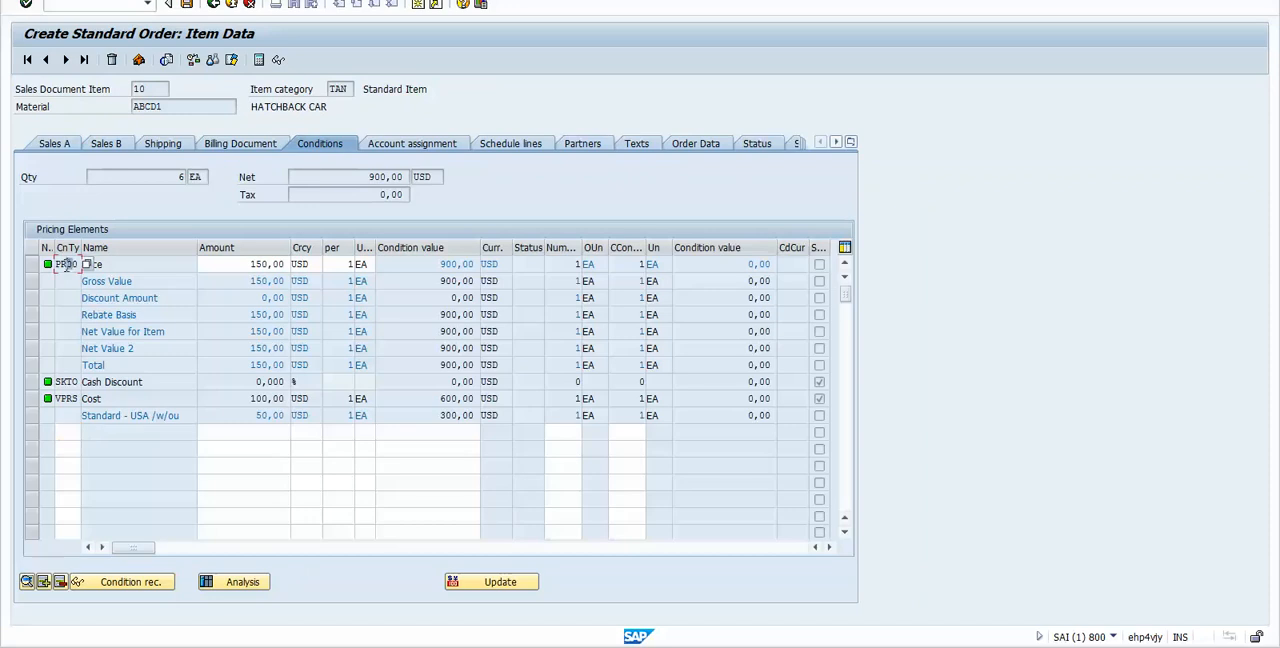
pyautogui.click(88, 365)
pyautogui.click(70, 365)
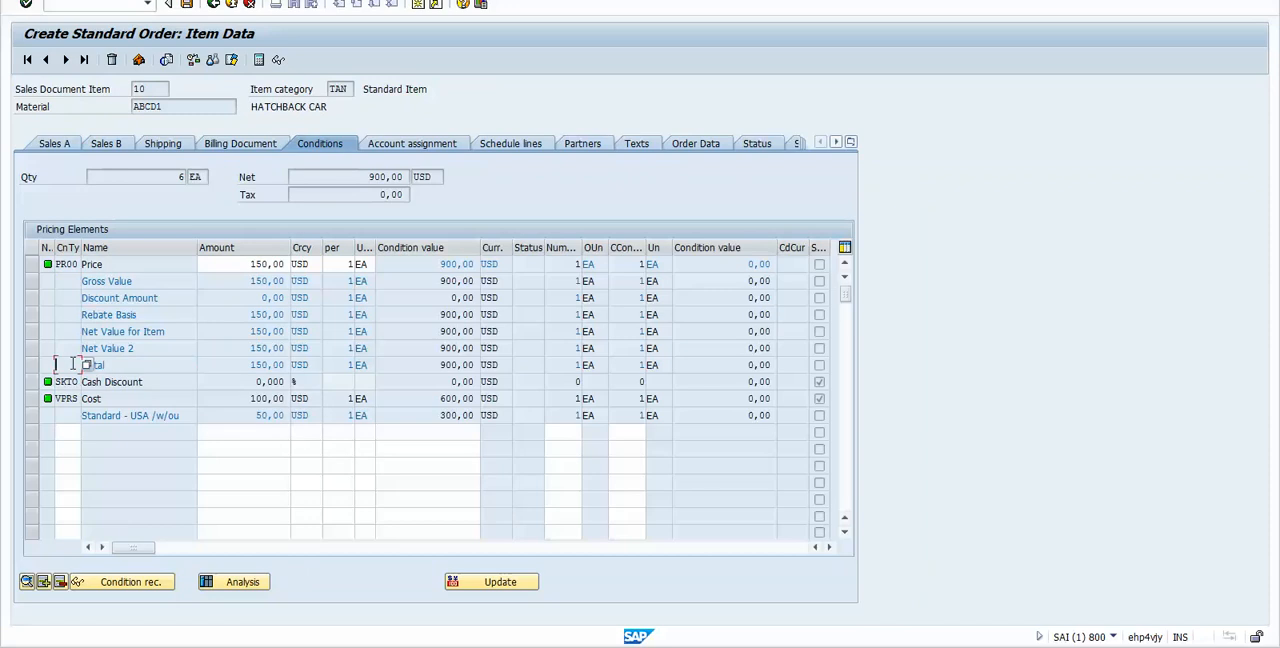
pyautogui.click(238, 263)
pyautogui.moveTo(249, 264); pyautogui.dragTo(271, 264)
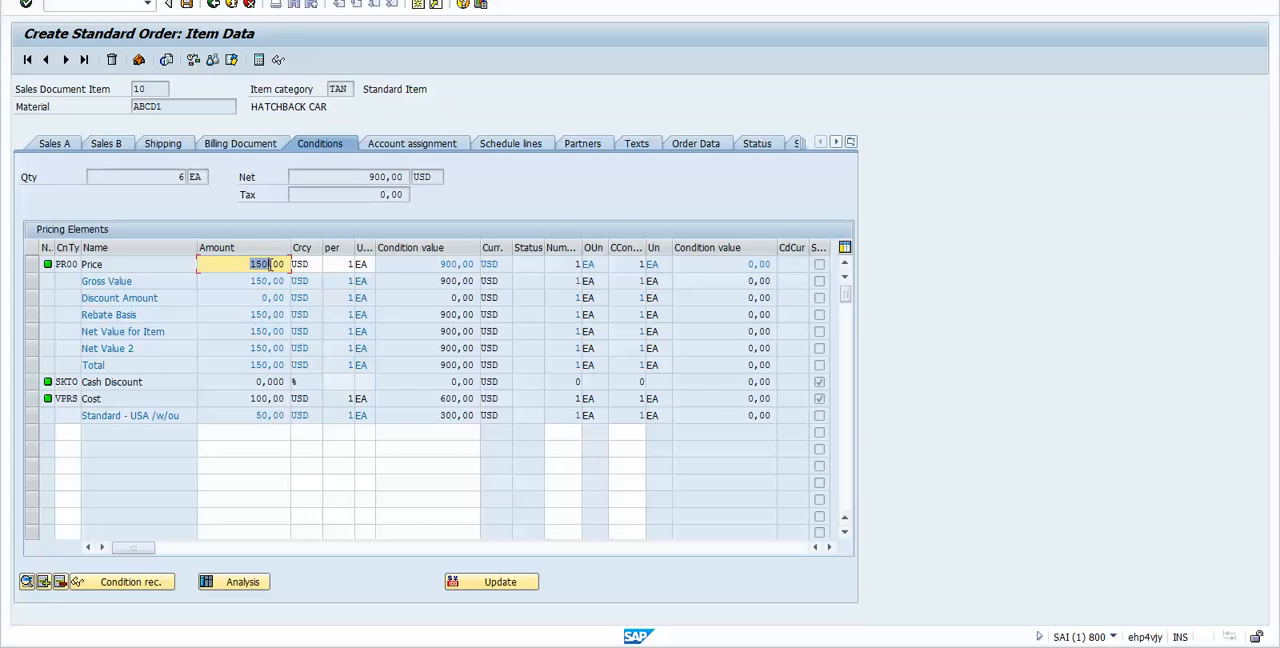
pyautogui.moveTo(440, 264); pyautogui.dragTo(459, 264)
pyautogui.moveTo(364, 177); pyautogui.dragTo(390, 177)
pyautogui.click(190, 176)
pyautogui.click(179, 175)
pyautogui.write('6')
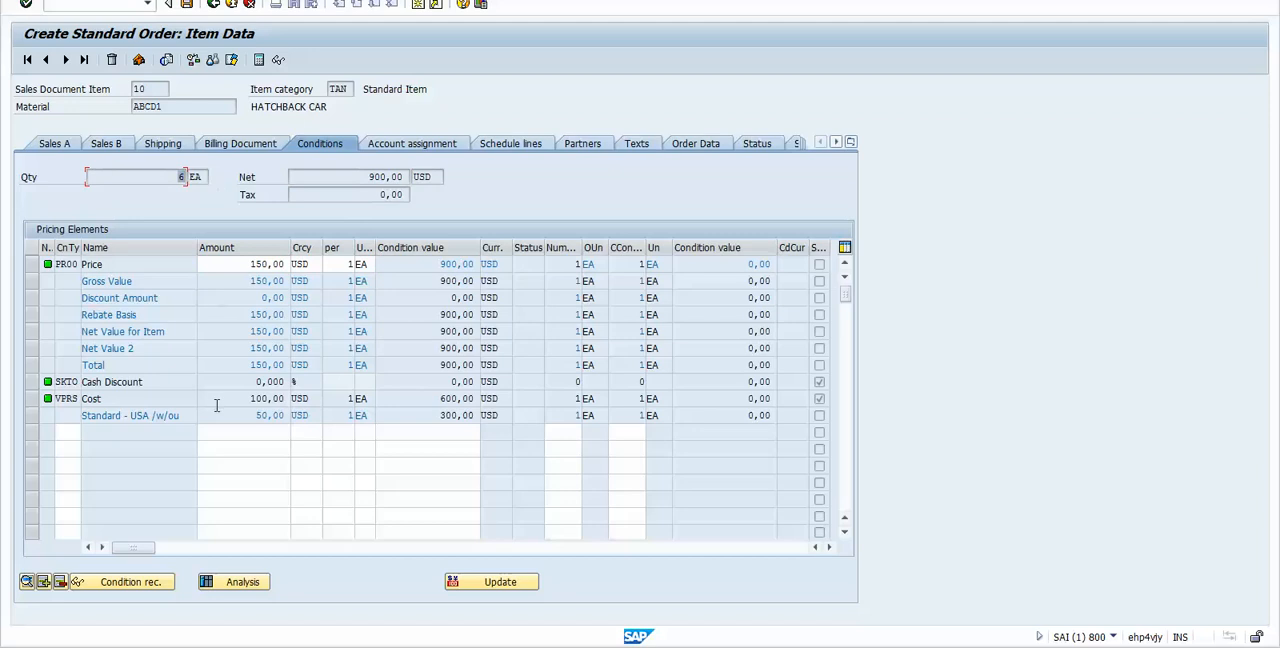
# Step: Compare the VPRS cost amount and condition value with the item's profit margin line
pyautogui.moveTo(430, 415); pyautogui.dragTo(458, 415)
pyautogui.click(458, 415)
pyautogui.moveTo(438, 415); pyautogui.dragTo(458, 415)
pyautogui.click(253, 398)
pyautogui.doubleClick(253, 398)
pyautogui.moveTo(438, 398); pyautogui.dragTo(459, 398)
pyautogui.moveTo(439, 398); pyautogui.dragTo(459, 415)
pyautogui.click(459, 415)
# Step: Return to the order overview and change the plant of item 10 to PQRS
pyautogui.click(214, 6)
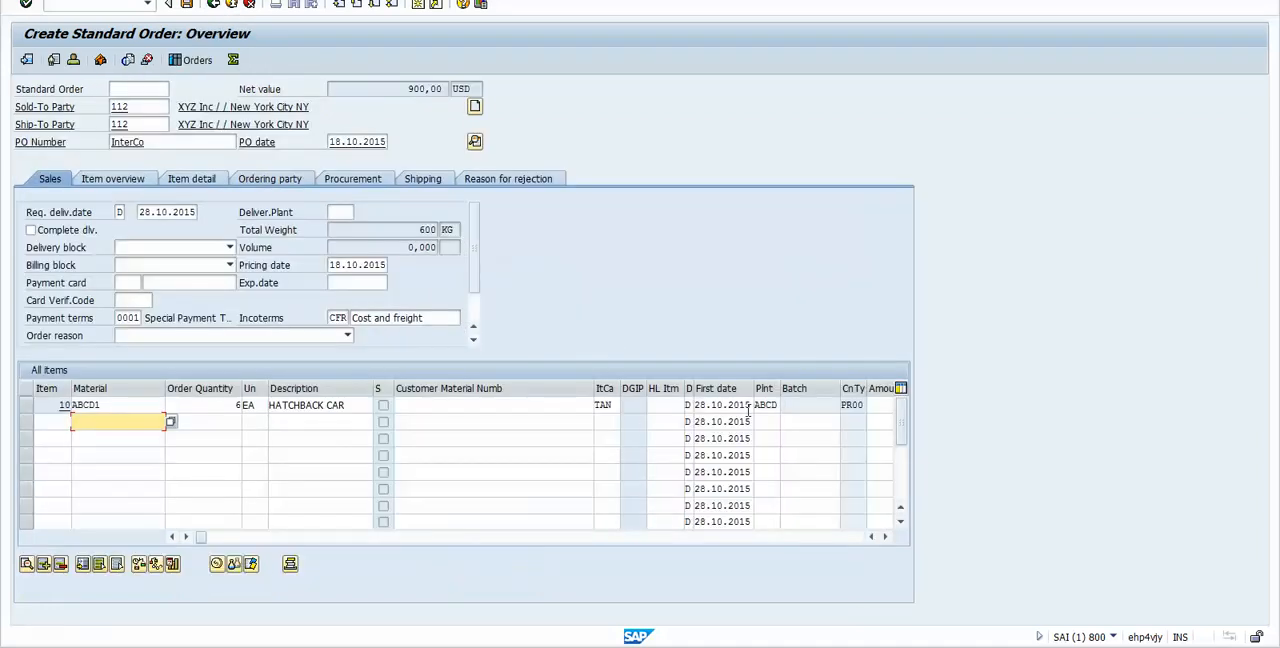
pyautogui.click(768, 405)
pyautogui.doubleClick(770, 405)
pyautogui.press('BackSpace')
pyautogui.press('Down')
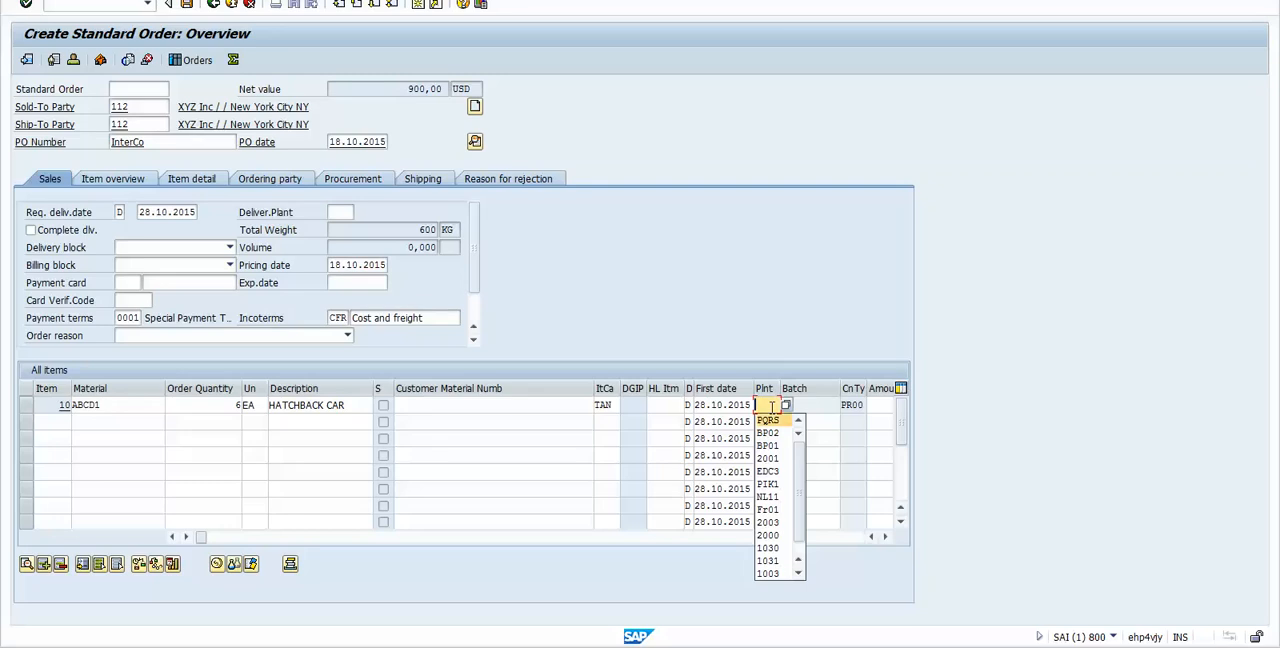
pyautogui.press('Return')
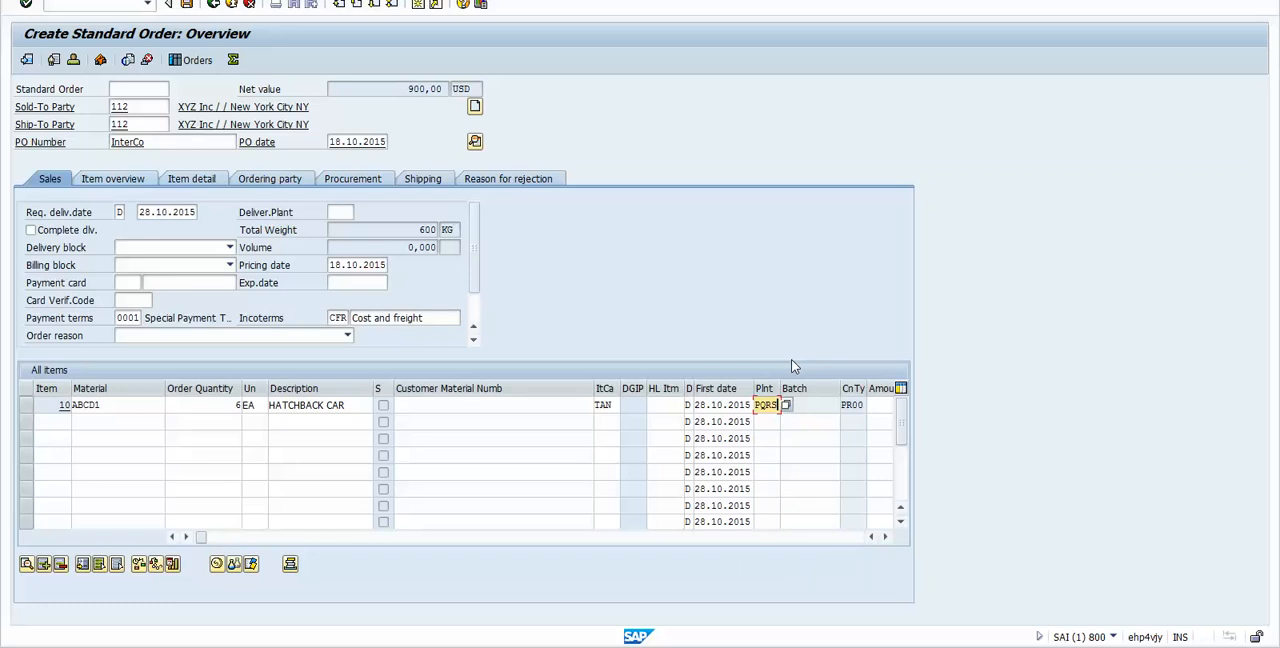
pyautogui.press('Return')
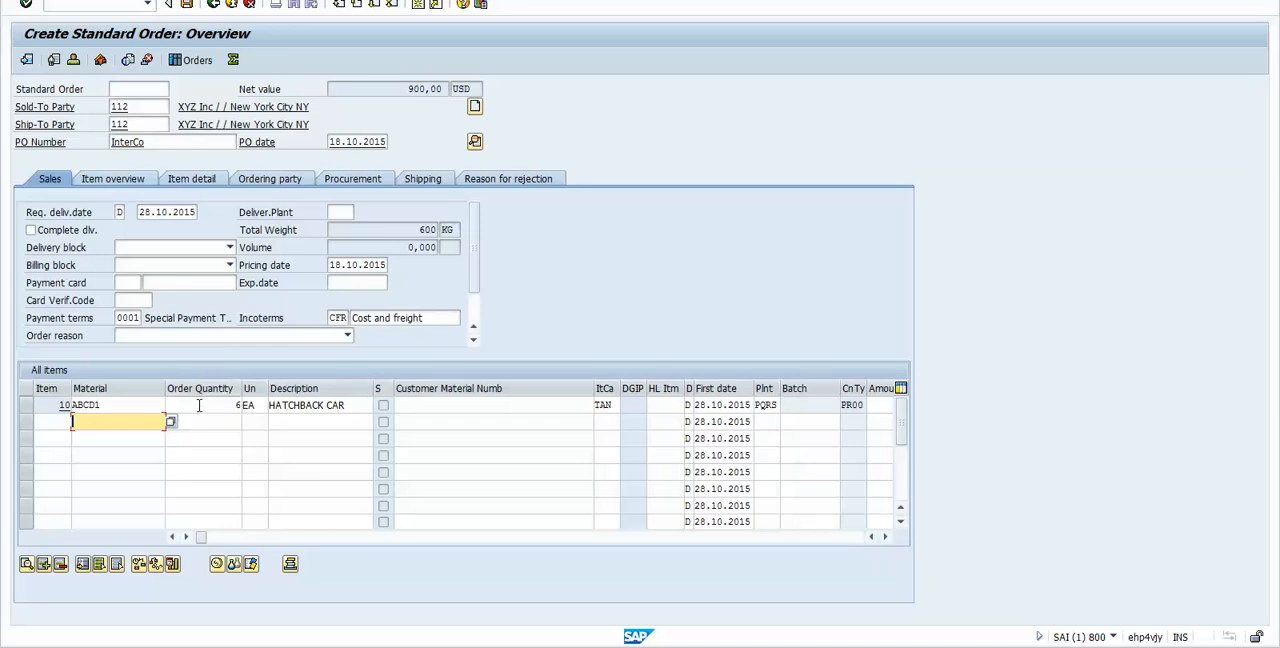
# Step: Check the order's net value, and reopen item 10's pricing conditions to examine the PI01 intercompany price and profit margin
pyautogui.moveTo(405, 88); pyautogui.dragTo(428, 84)
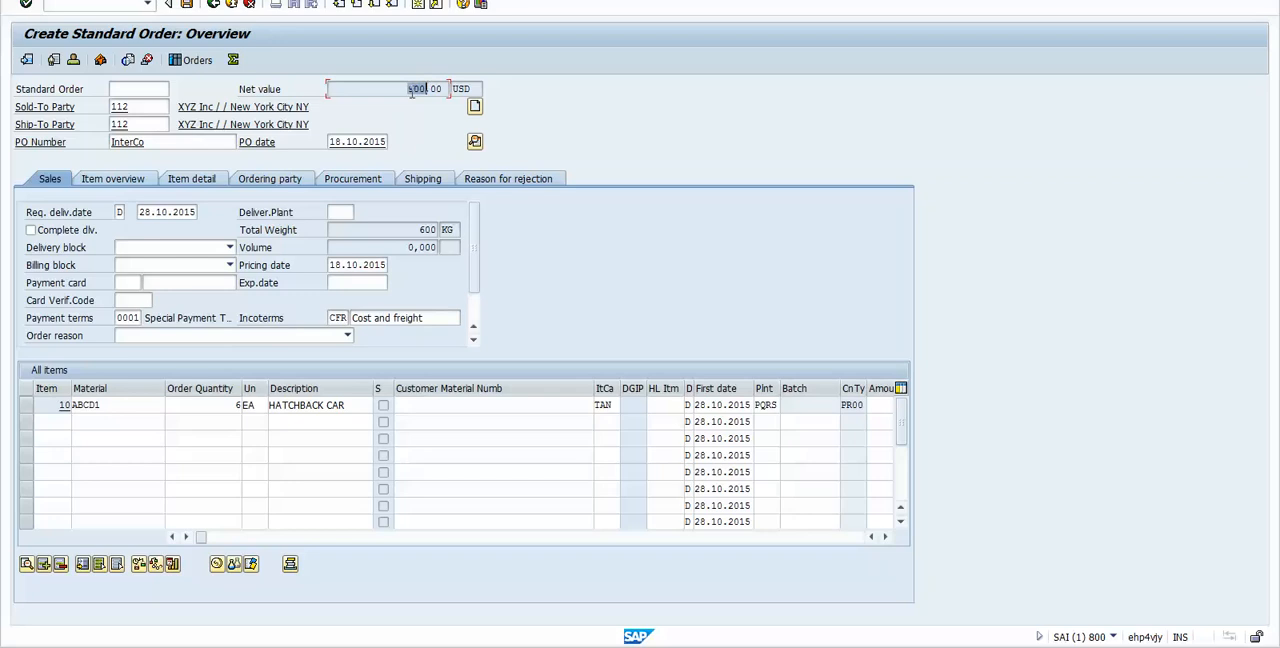
pyautogui.click(148, 408)
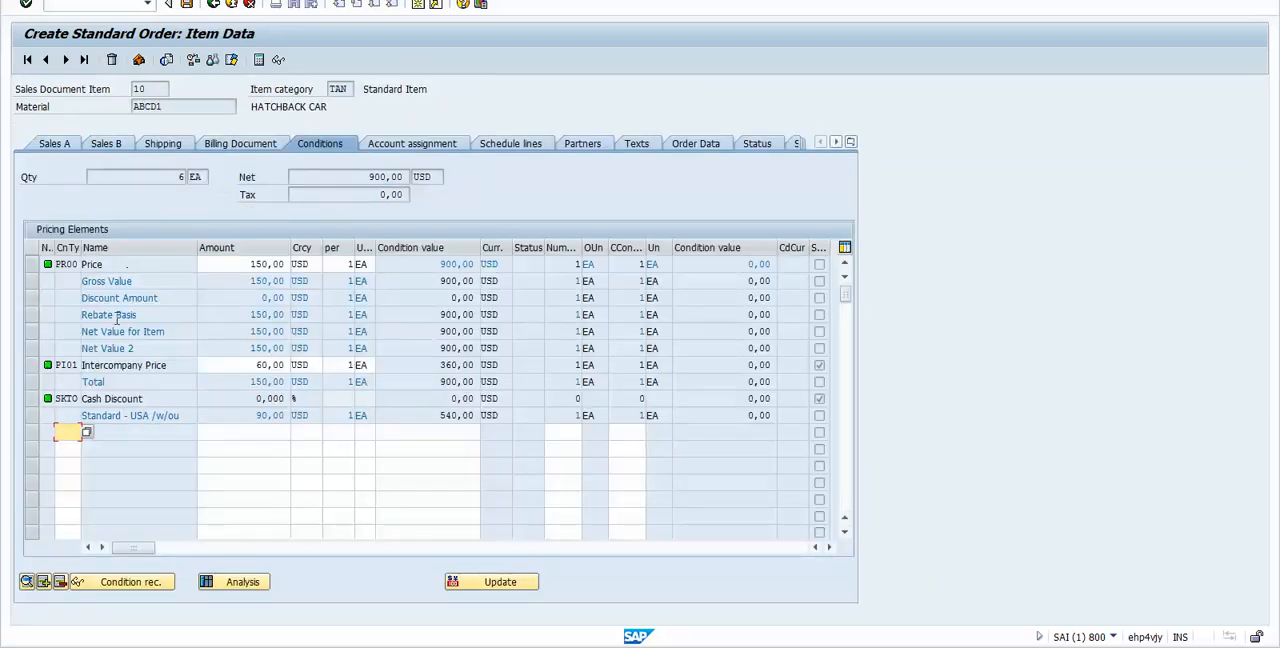
pyautogui.click(30, 366)
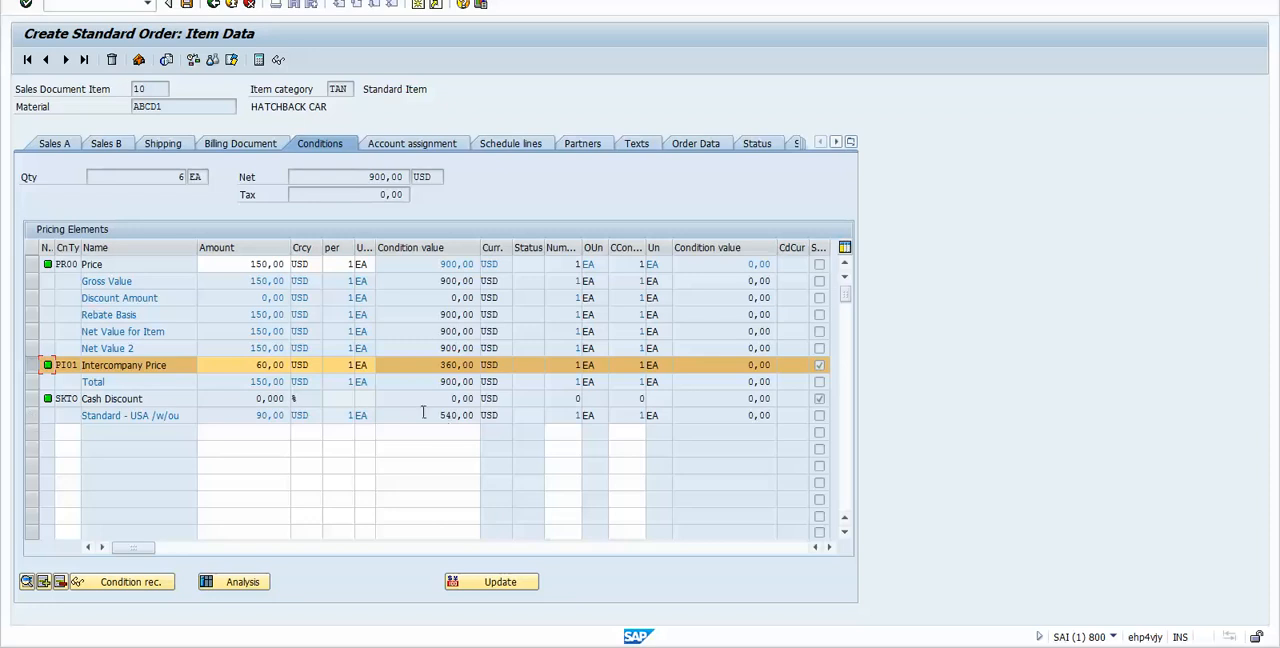
pyautogui.moveTo(425, 413); pyautogui.dragTo(481, 413)
pyautogui.click(253, 365)
pyautogui.moveTo(256, 365); pyautogui.dragTo(288, 365)
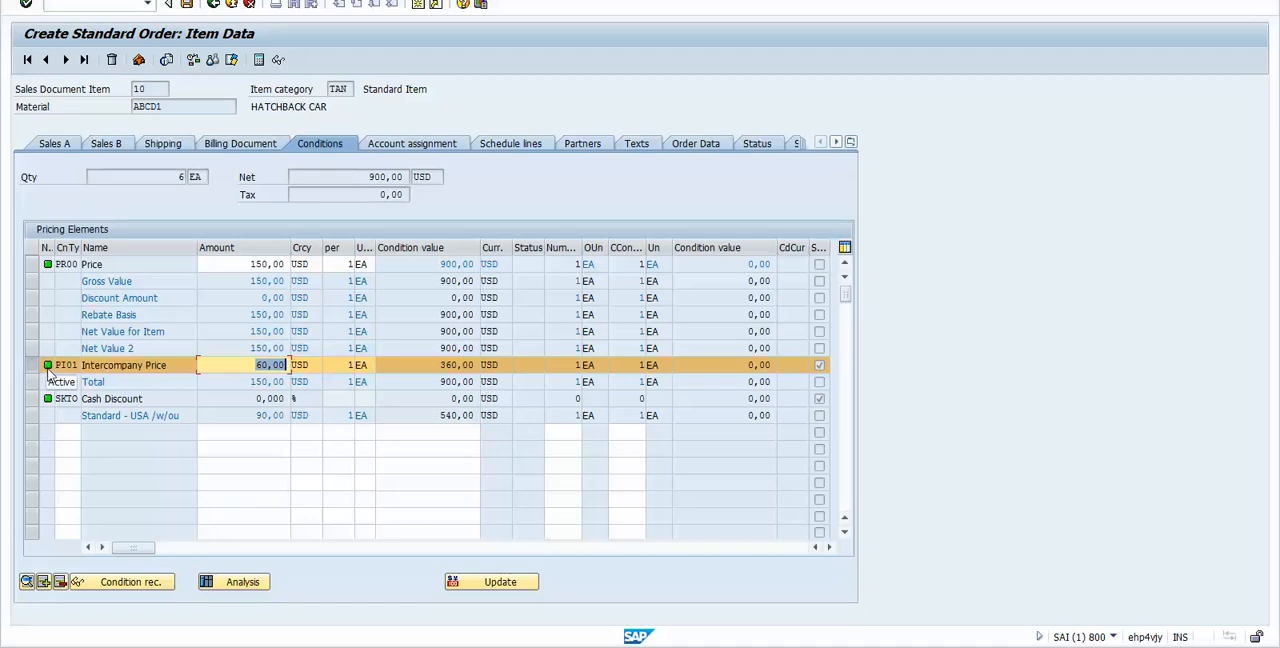
# Step: Compare the item's net value and PR00 price with the PI01 intercompany price amount and condition value
pyautogui.click(368, 177)
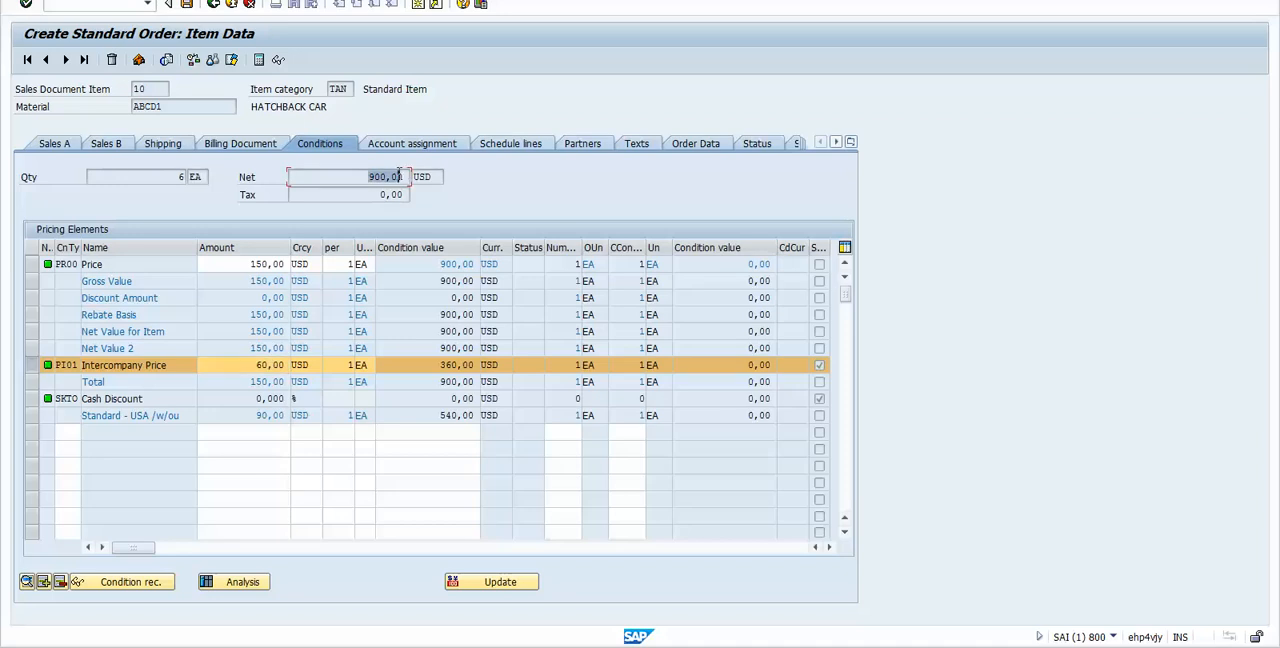
pyautogui.click(238, 264)
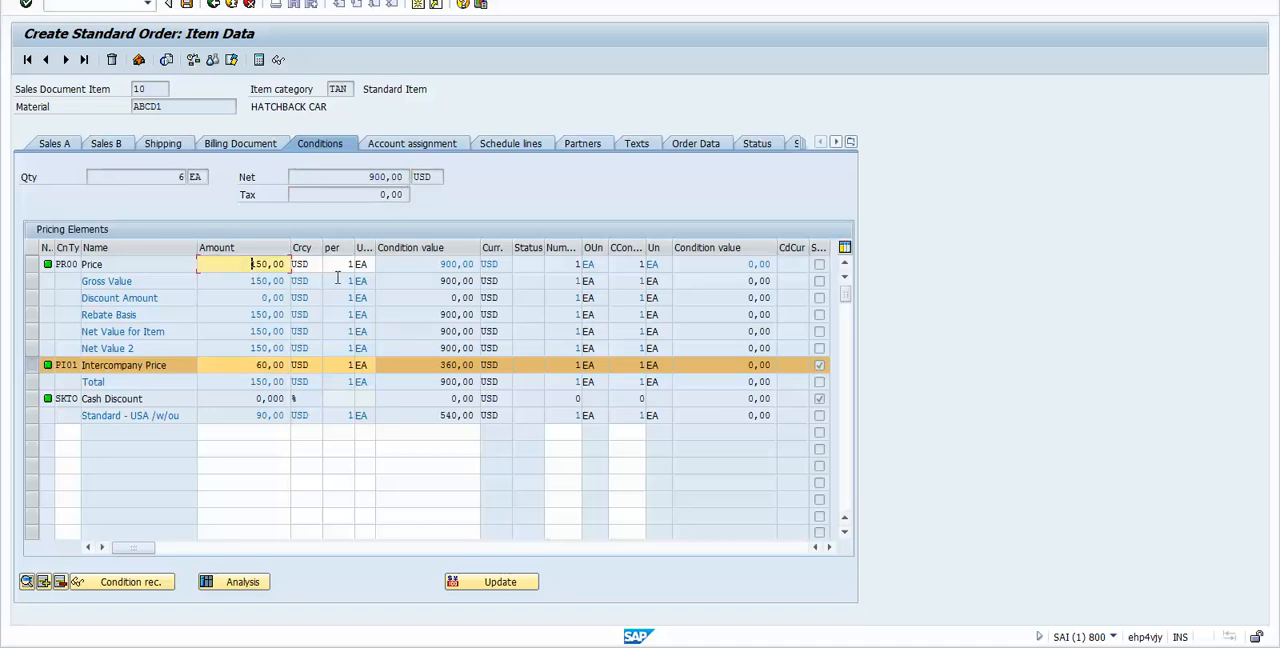
pyautogui.click(445, 264)
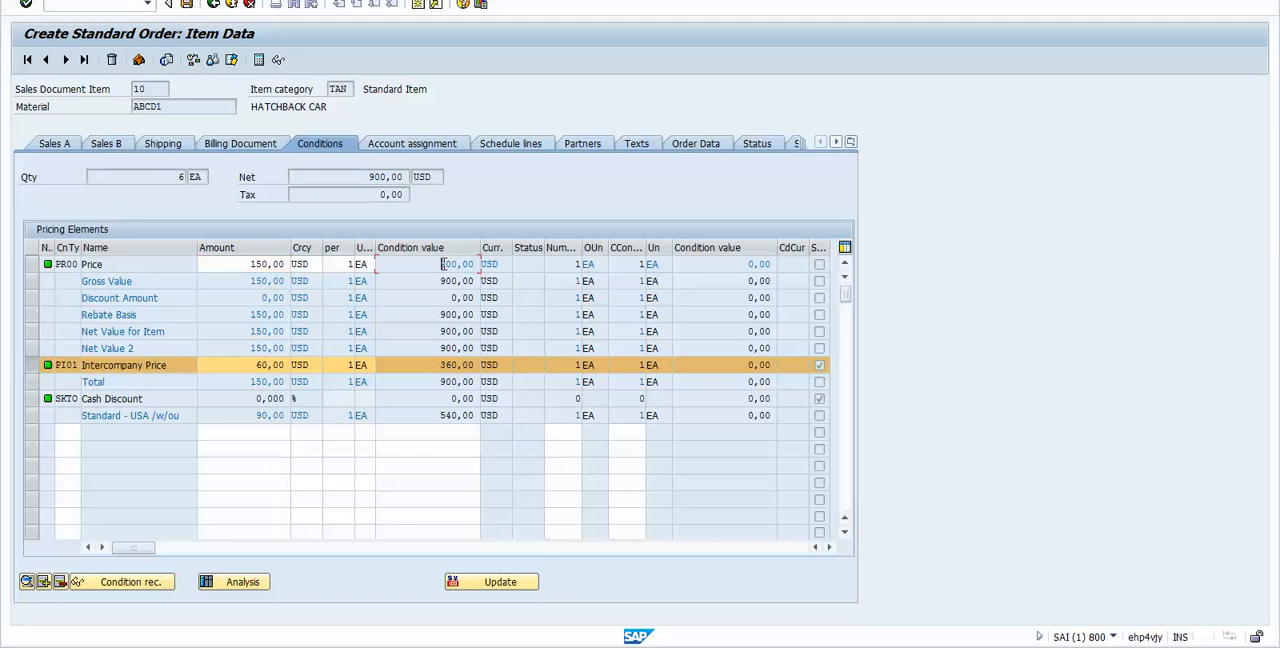
pyautogui.moveTo(370, 177); pyautogui.dragTo(398, 177)
pyautogui.click(419, 365)
pyautogui.moveTo(252, 367); pyautogui.dragTo(270, 367)
pyautogui.moveTo(78, 365); pyautogui.dragTo(54, 366)
pyautogui.moveTo(167, 368); pyautogui.dragTo(70, 367)
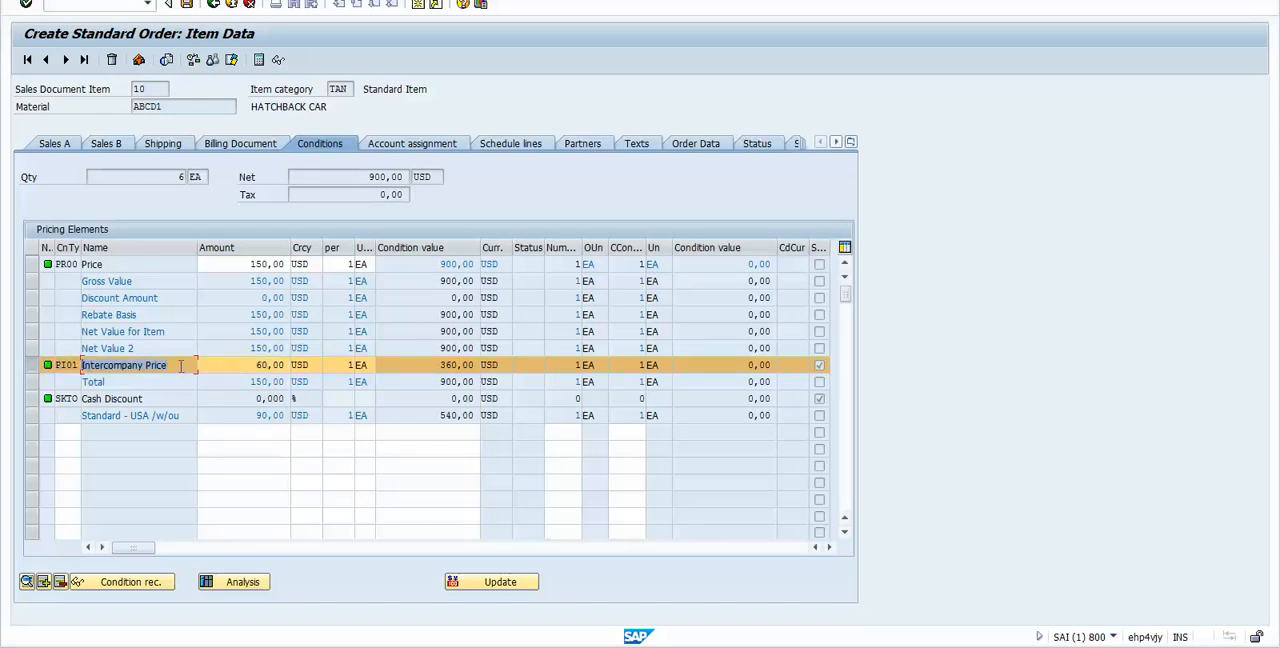
pyautogui.moveTo(181, 366)
pyautogui.mouseDown()
pyautogui.moveTo(87, 366)
pyautogui.moveTo(174, 366)
pyautogui.mouseUp()
pyautogui.click(256, 366)
pyautogui.moveTo(252, 365); pyautogui.dragTo(290, 365)
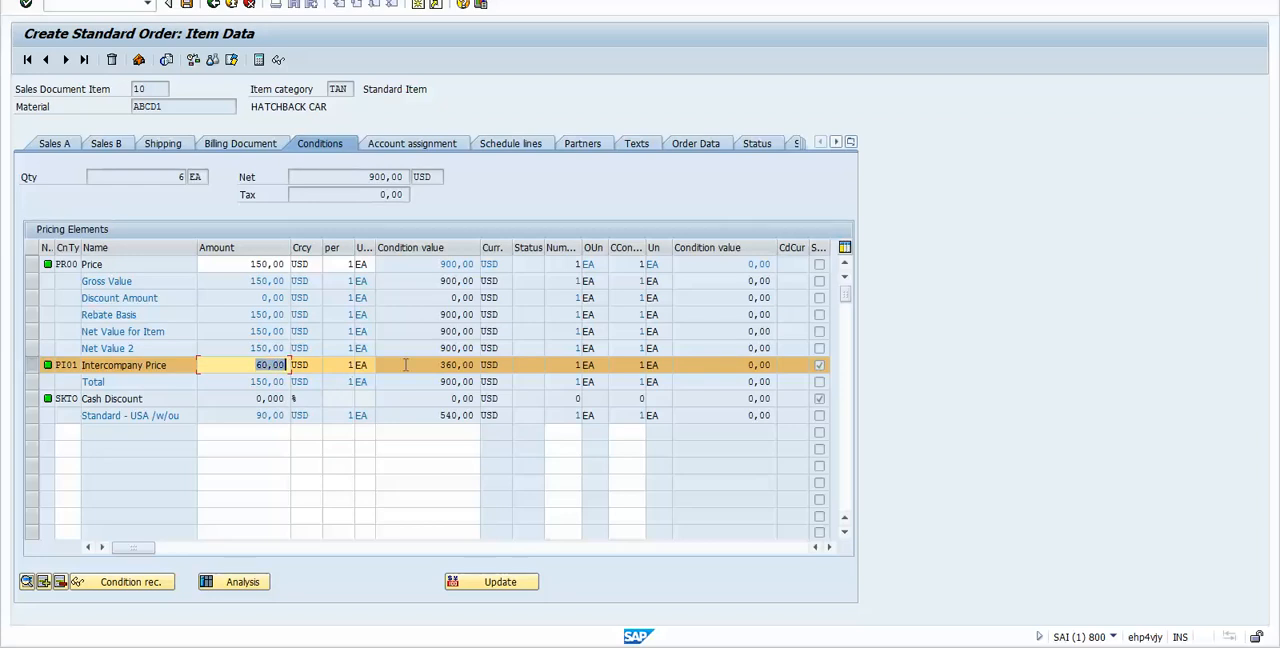
# Step: Compare the PI01 intercompany amount and condition value with the item's profit margin condition value
pyautogui.moveTo(440, 365); pyautogui.dragTo(459, 365)
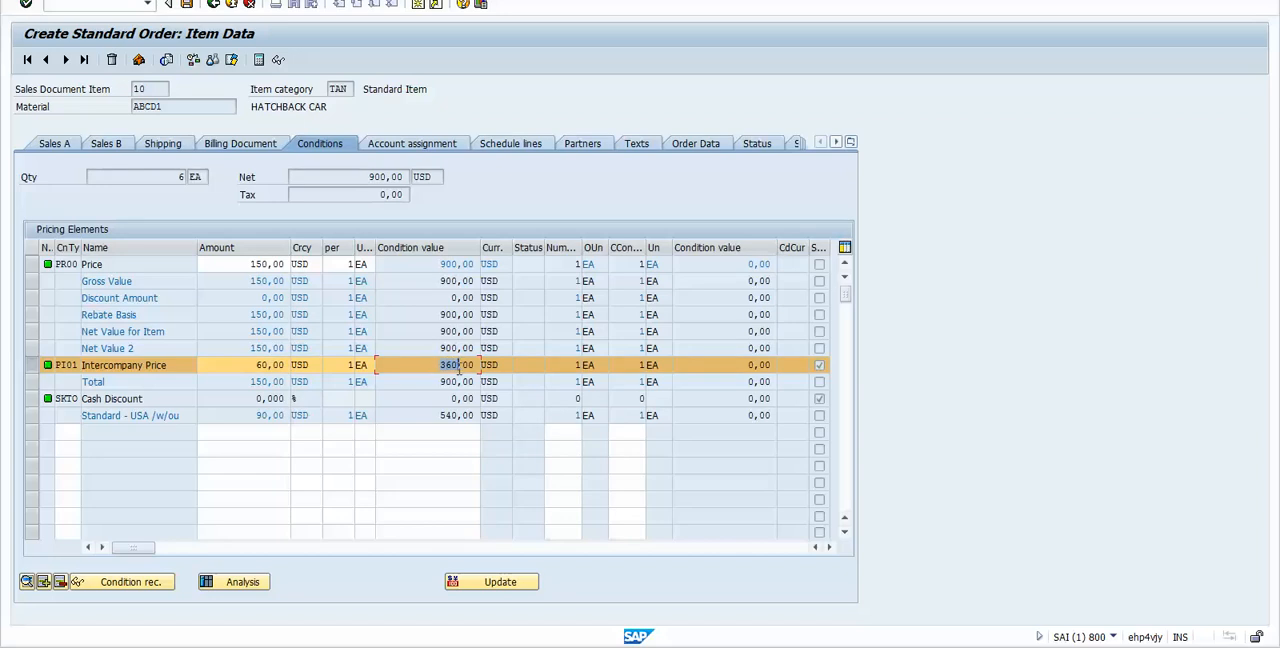
pyautogui.moveTo(256, 365); pyautogui.dragTo(264, 365)
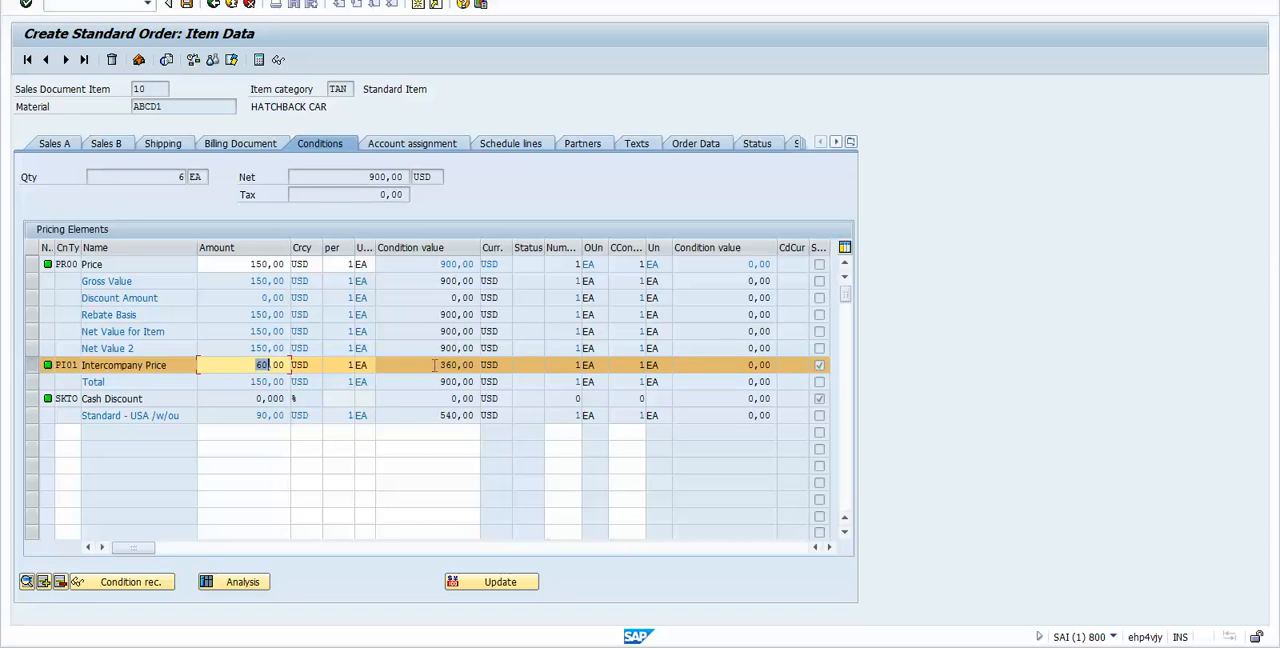
pyautogui.moveTo(445, 415); pyautogui.dragTo(476, 416)
pyautogui.click(477, 416)
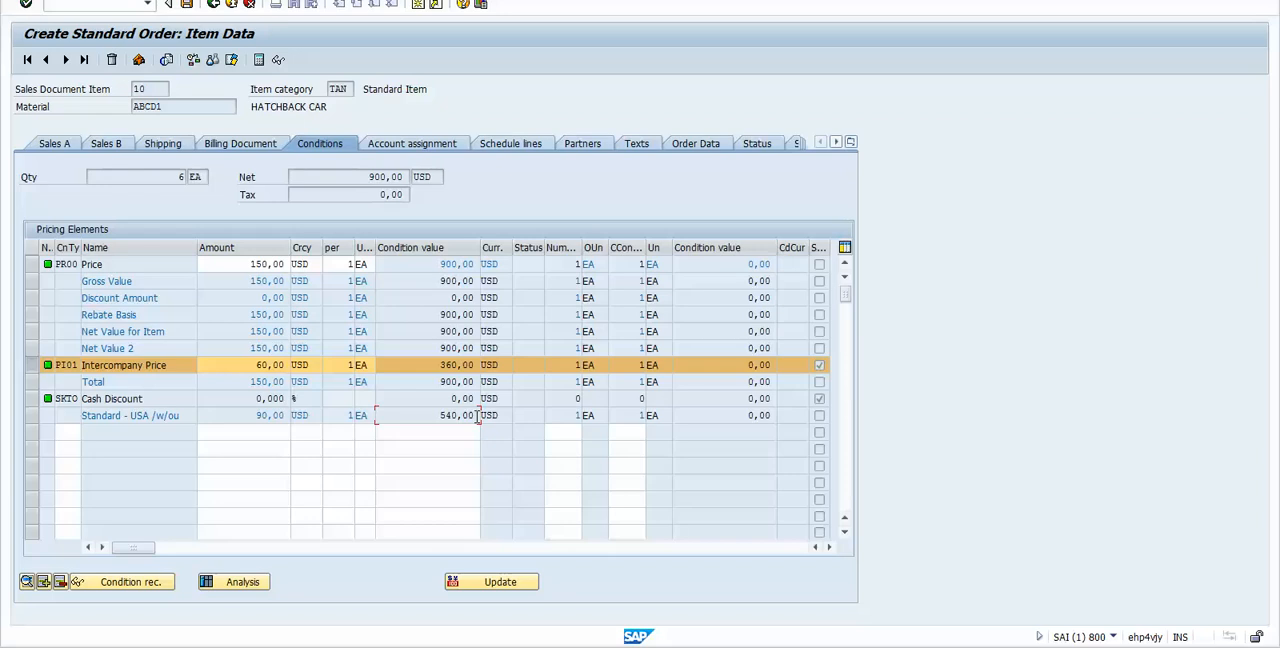
# Step: Return from item 10's pricing conditions to the order overview and save the standard order
pyautogui.click(212, 6)
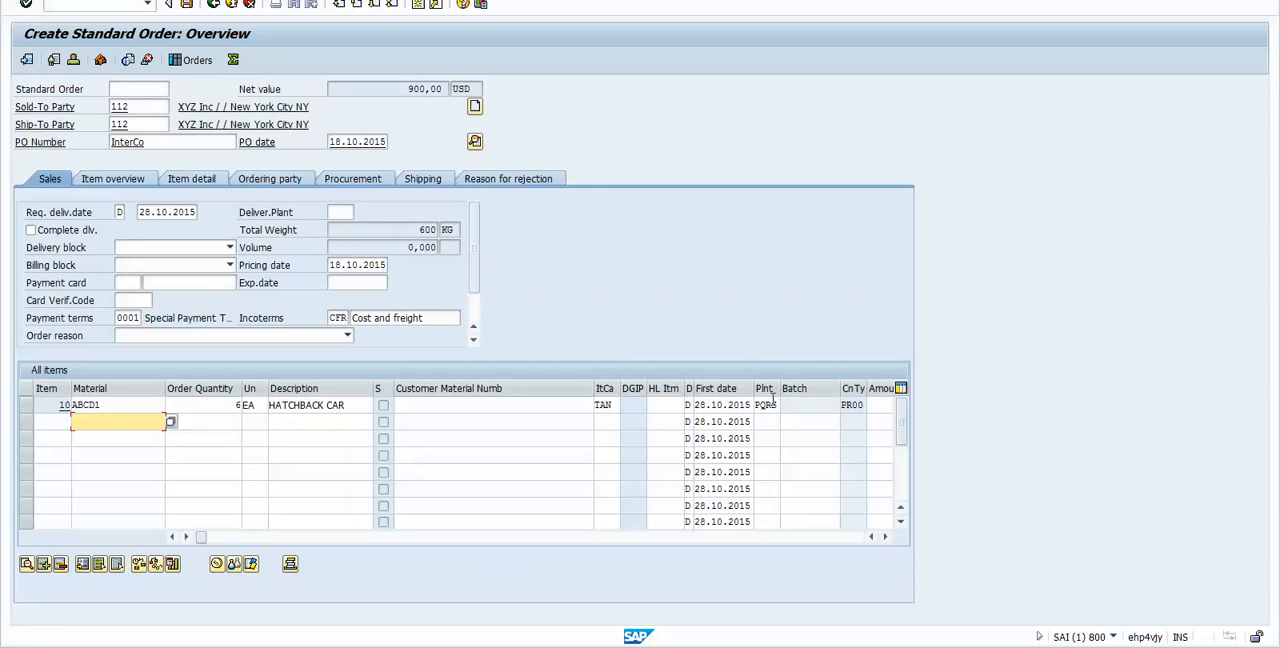
pyautogui.click(188, 404)
pyautogui.click(186, 6)
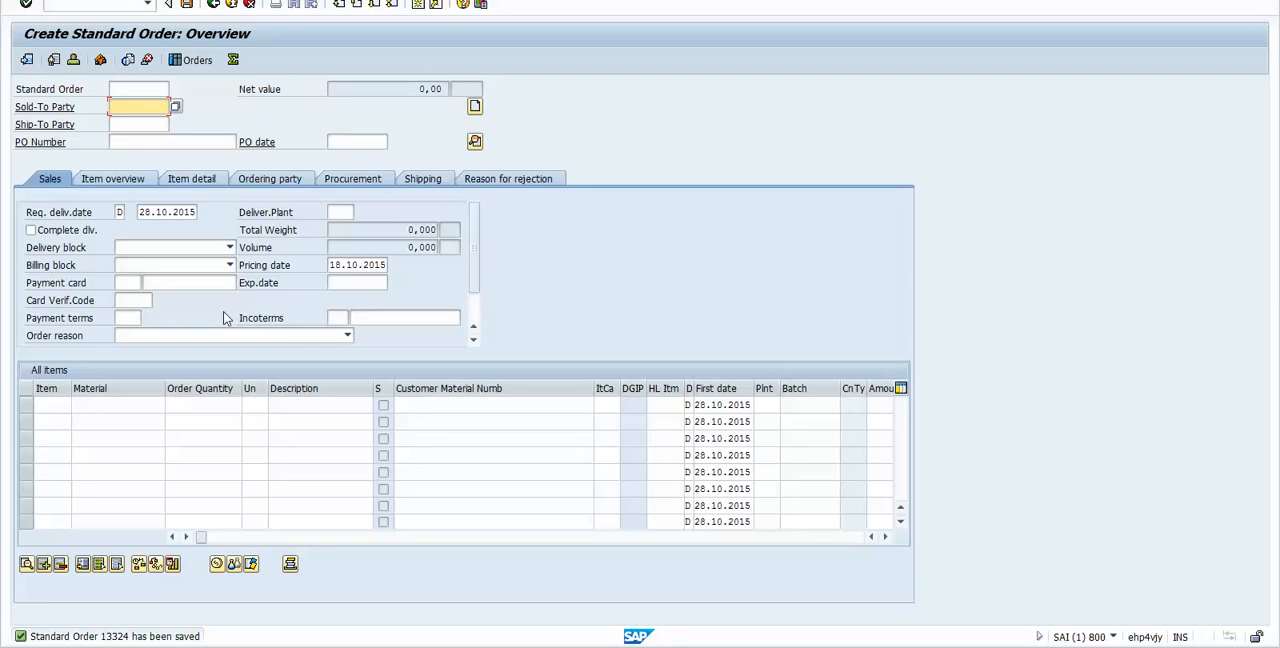
# Step: Reopen the saved standard order in change mode at its overview
pyautogui.click(58, 0)
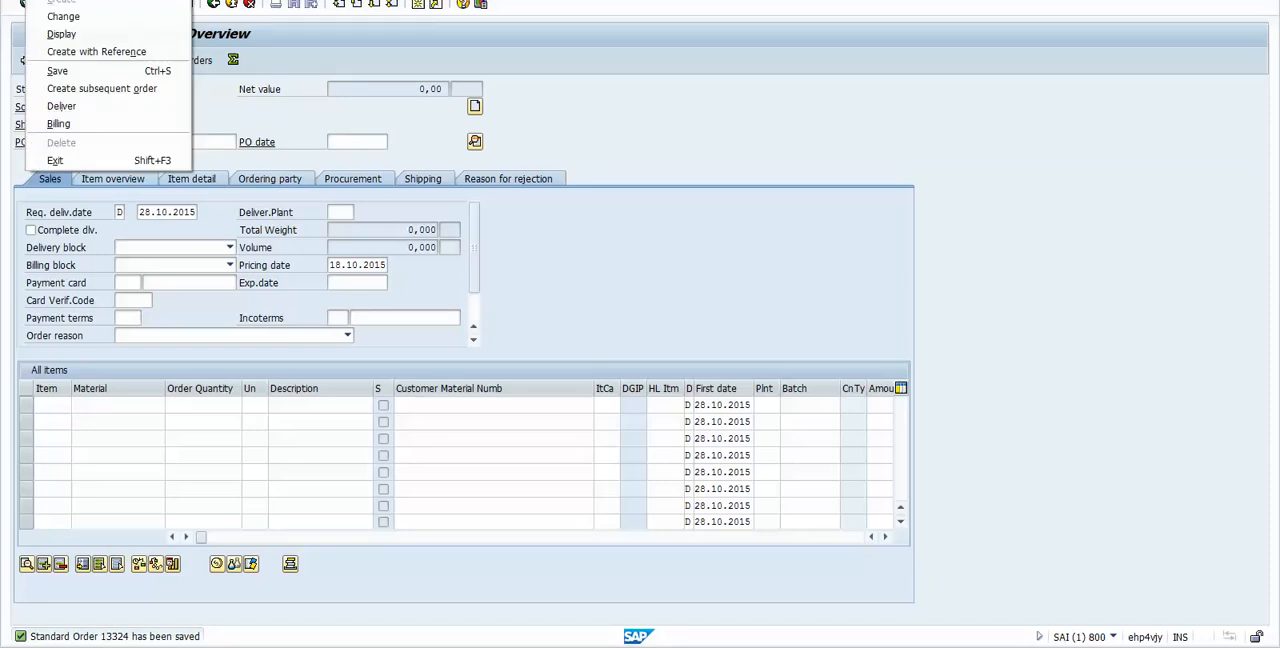
pyautogui.click(63, 16)
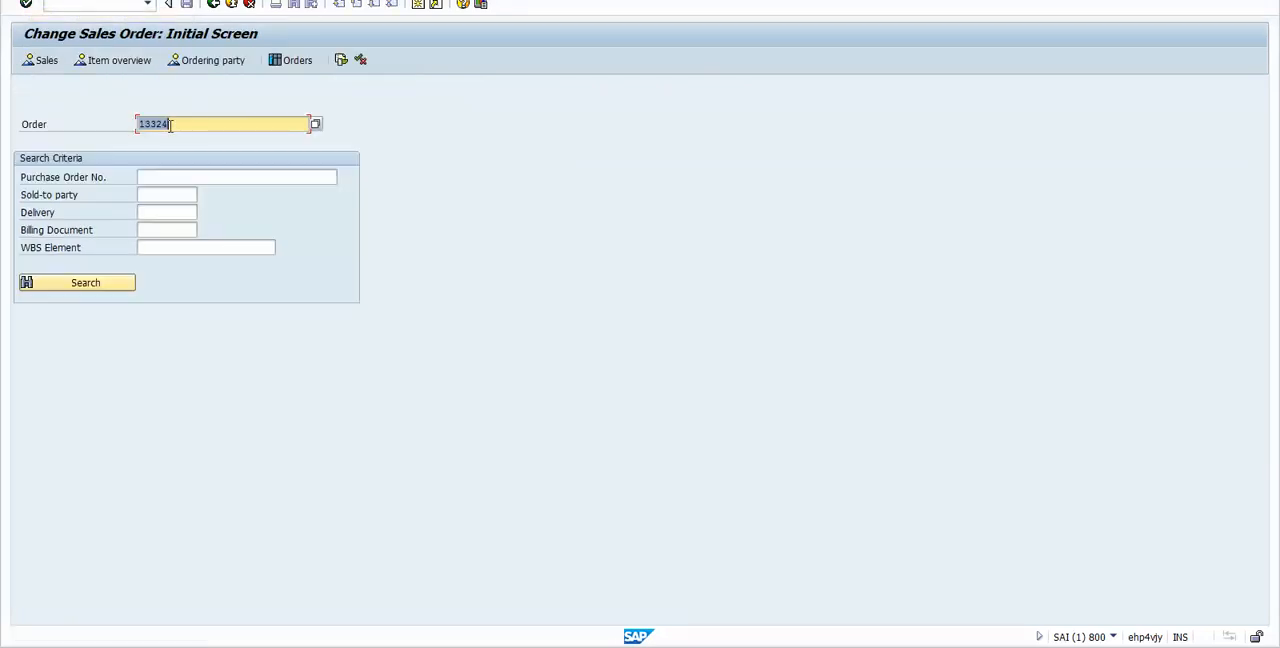
pyautogui.click(182, 124)
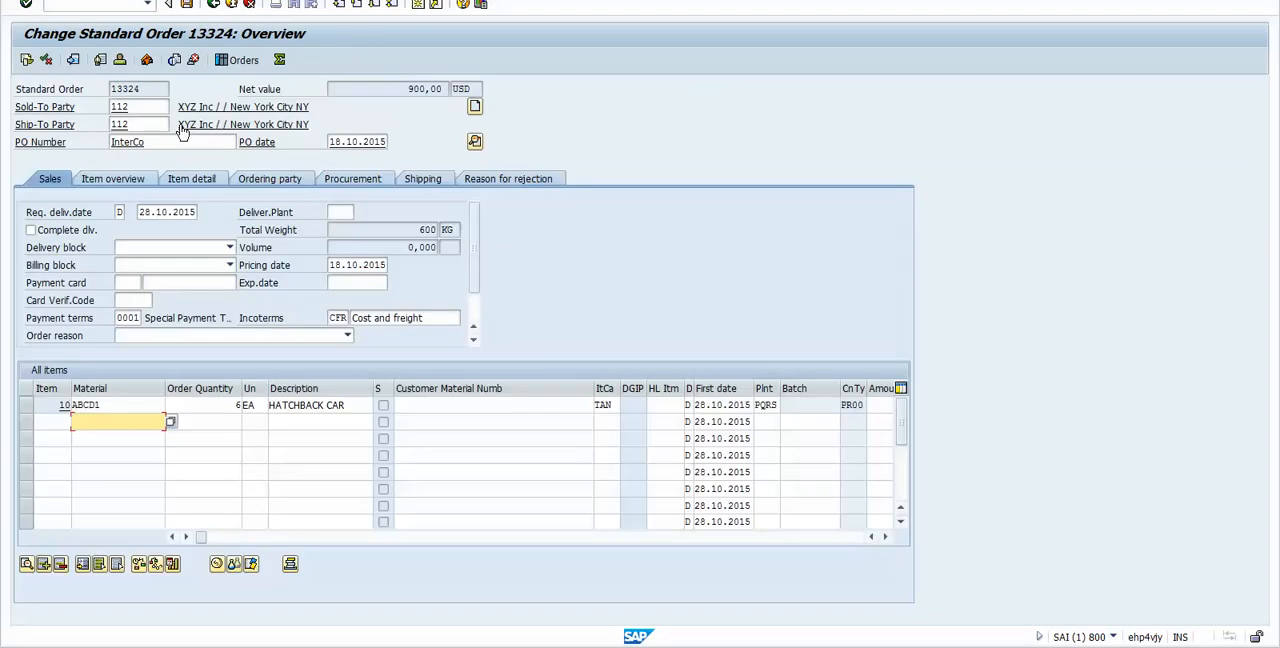
pyautogui.click(121, 402)
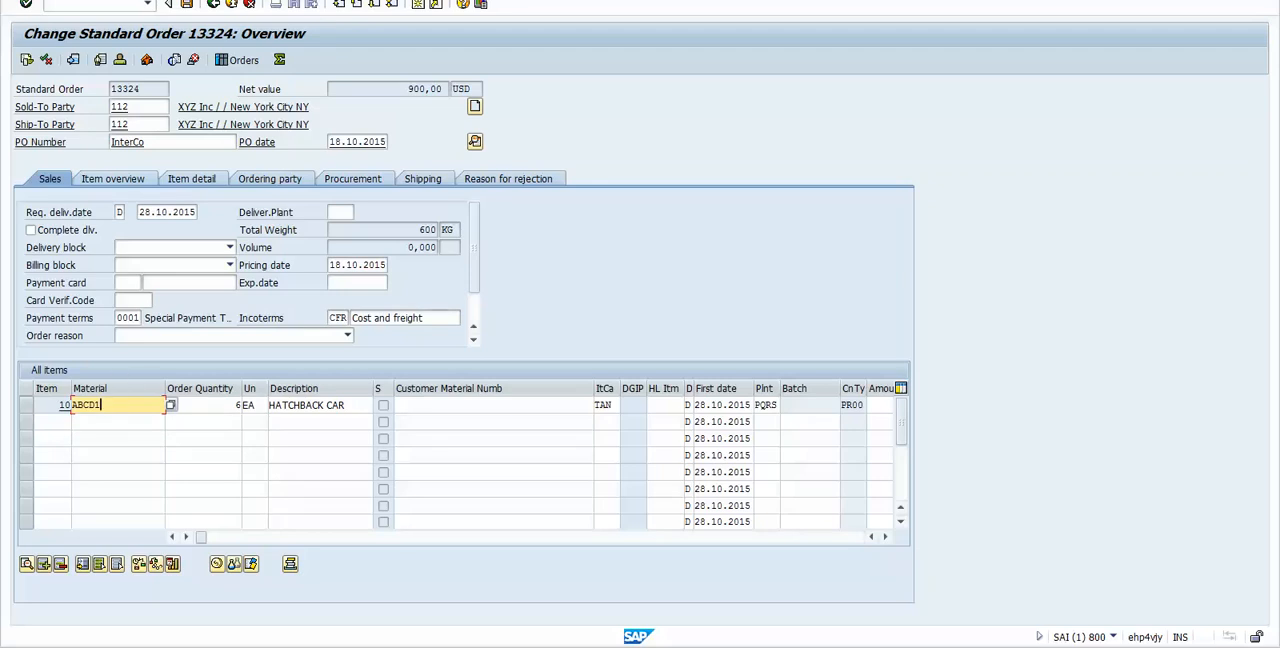
# Step: Create the outbound delivery directly from the open sales order
pyautogui.click(56, 1)
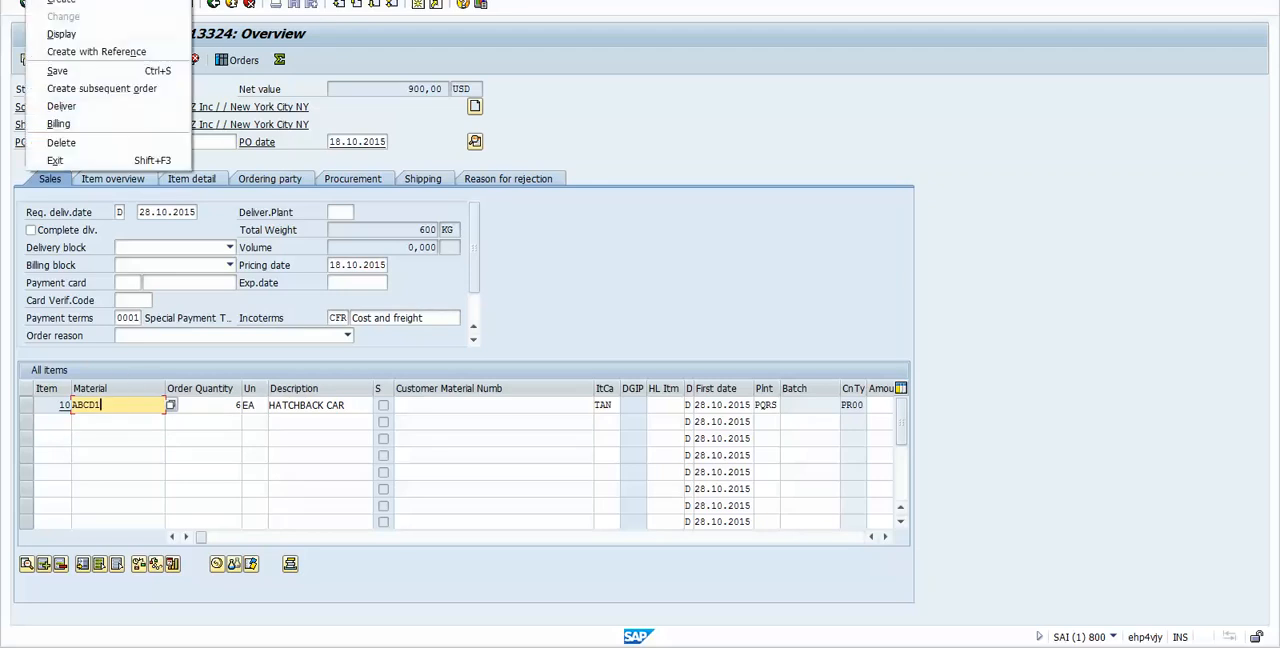
pyautogui.click(66, 108)
pyautogui.click(71, 108)
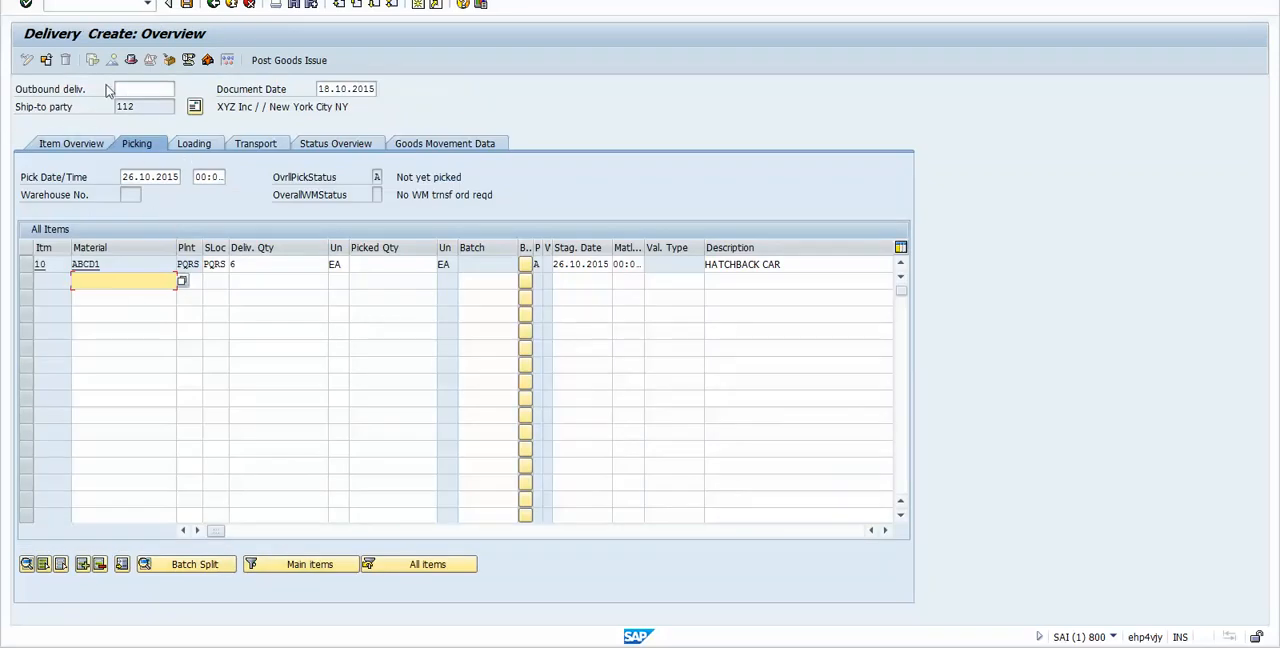
# Step: Check the delivery quantity of item 10 and enter a picked quantity of 6 EA to complete picking
pyautogui.click(152, 106)
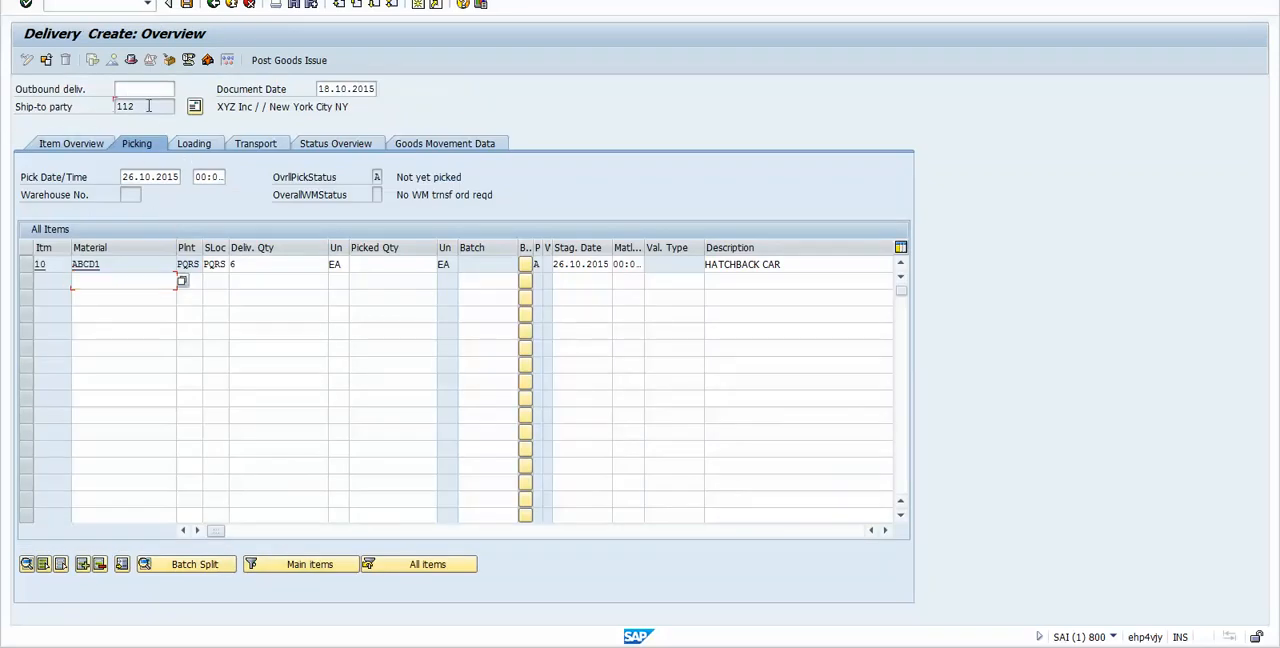
pyautogui.click(232, 264)
pyautogui.click(384, 264)
pyautogui.click(282, 264)
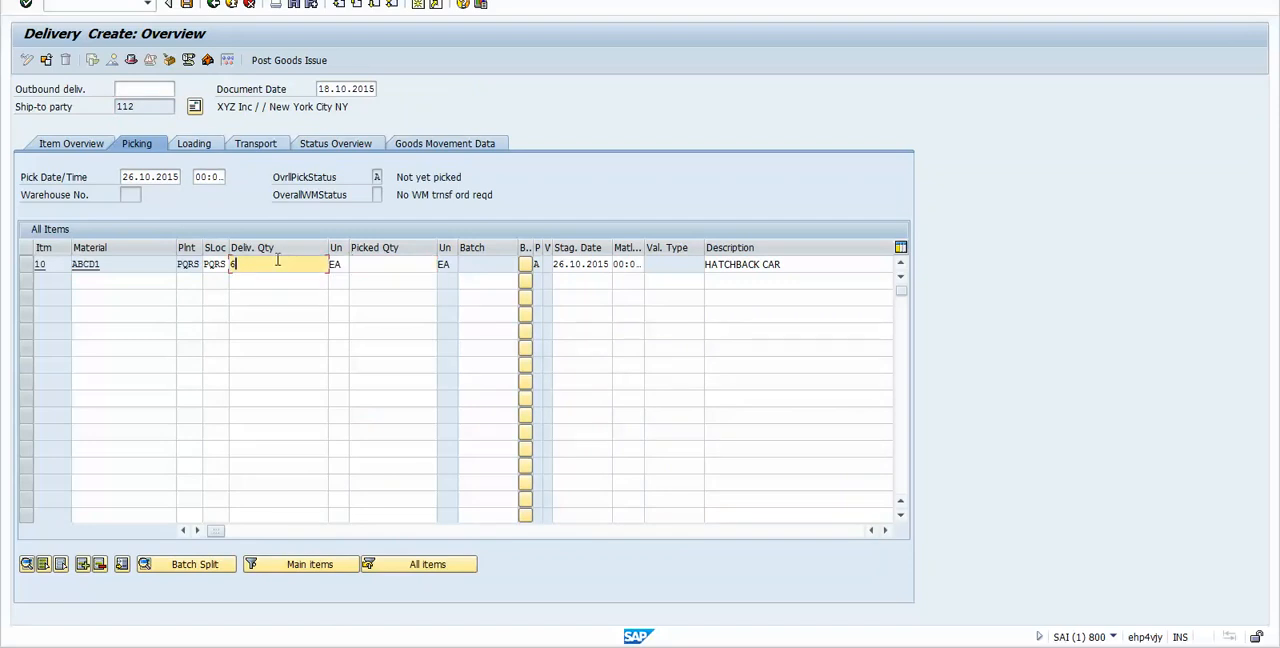
pyautogui.click(376, 263)
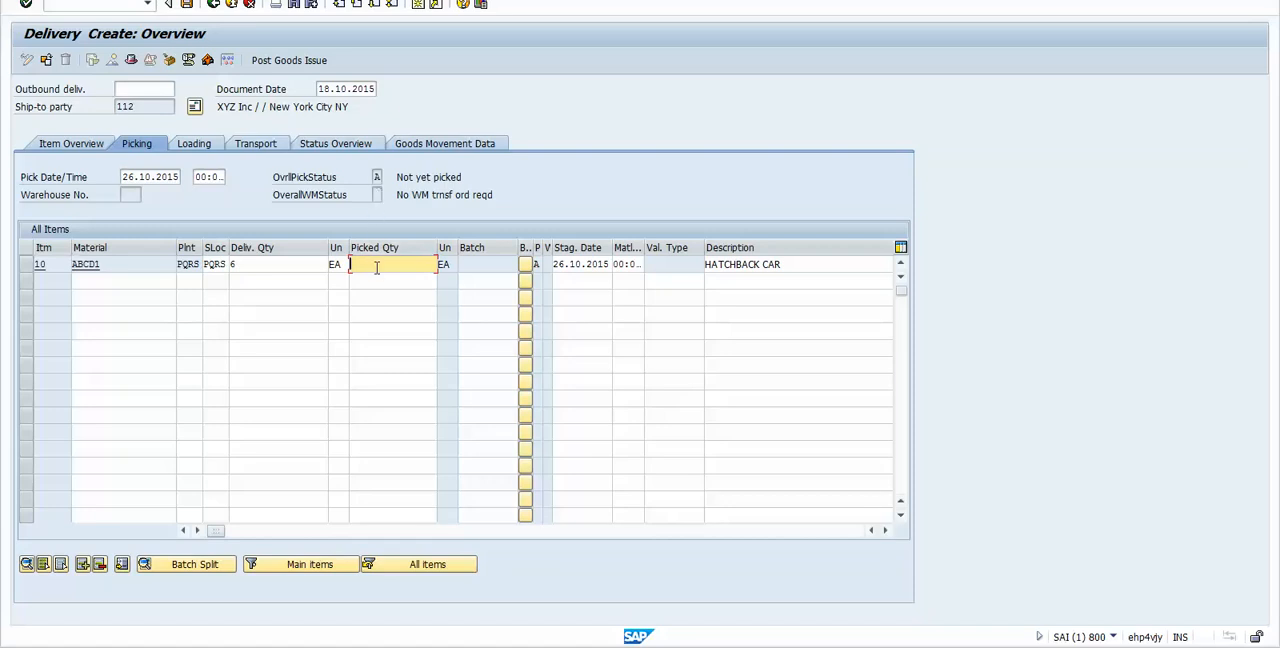
pyautogui.write('6')
pyautogui.click(377, 177)
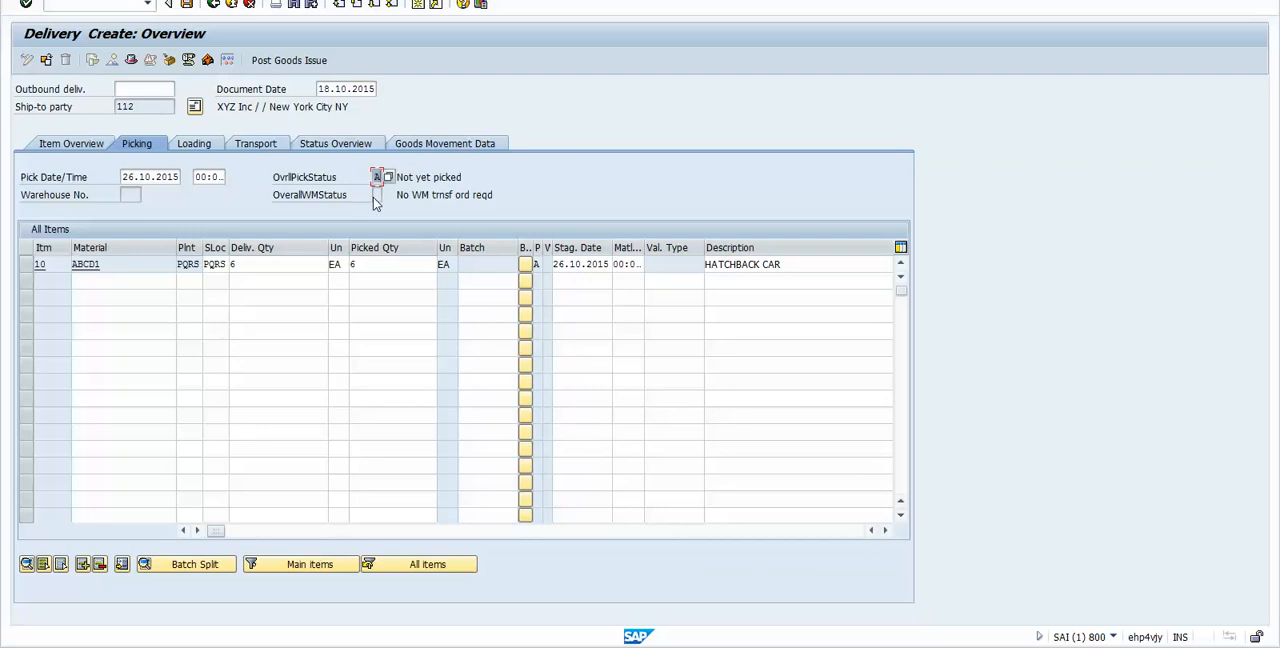
pyautogui.click(378, 194)
pyautogui.moveTo(397, 177); pyautogui.dragTo(460, 177)
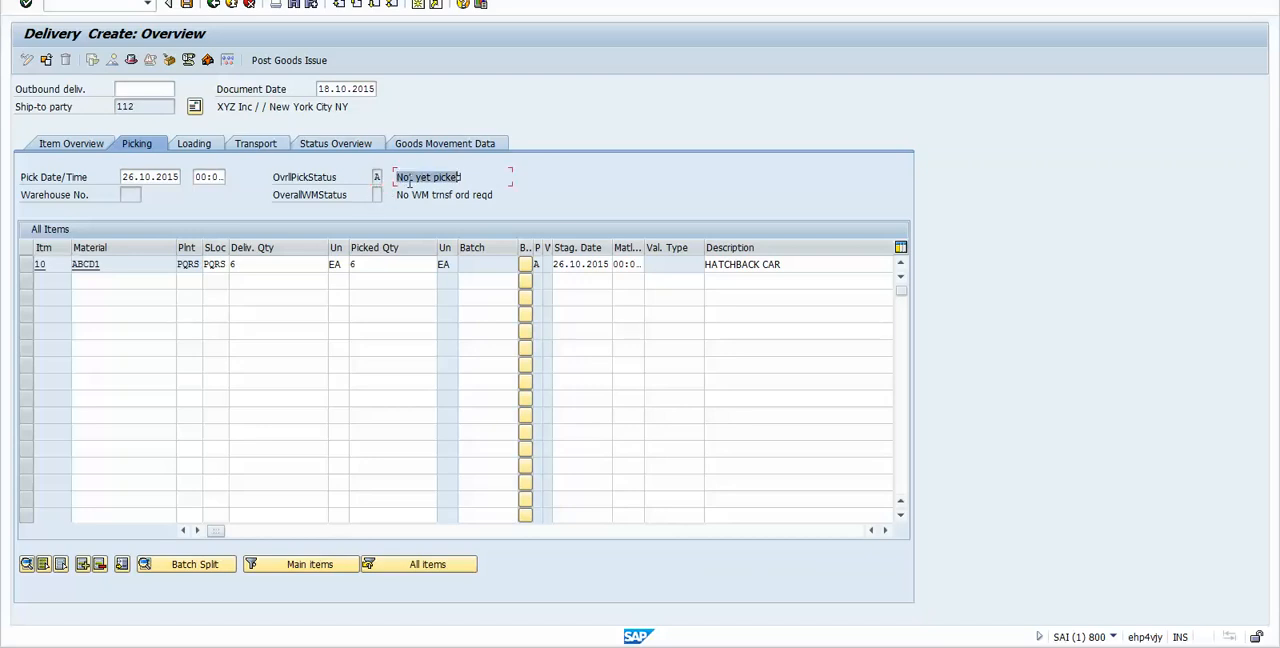
pyautogui.click(383, 264)
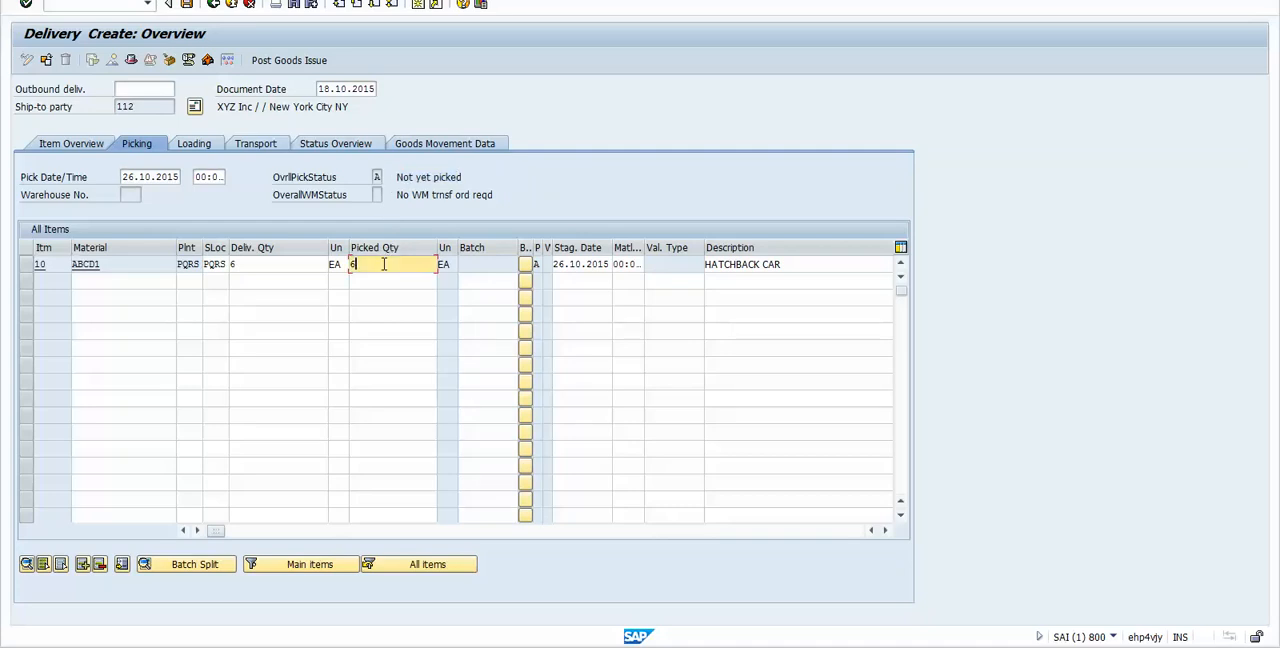
pyautogui.press('Return')
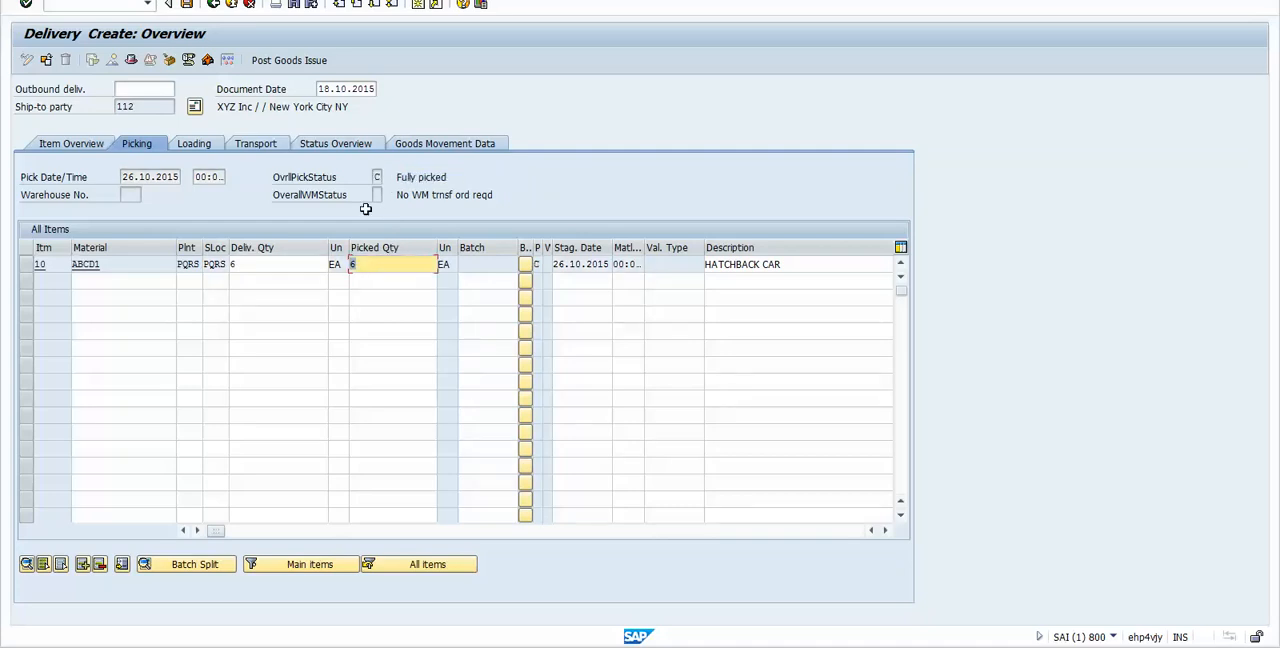
# Step: Check the delivery's overall picking status and item 10's plant, storage location and delivery quantity
pyautogui.click(379, 177)
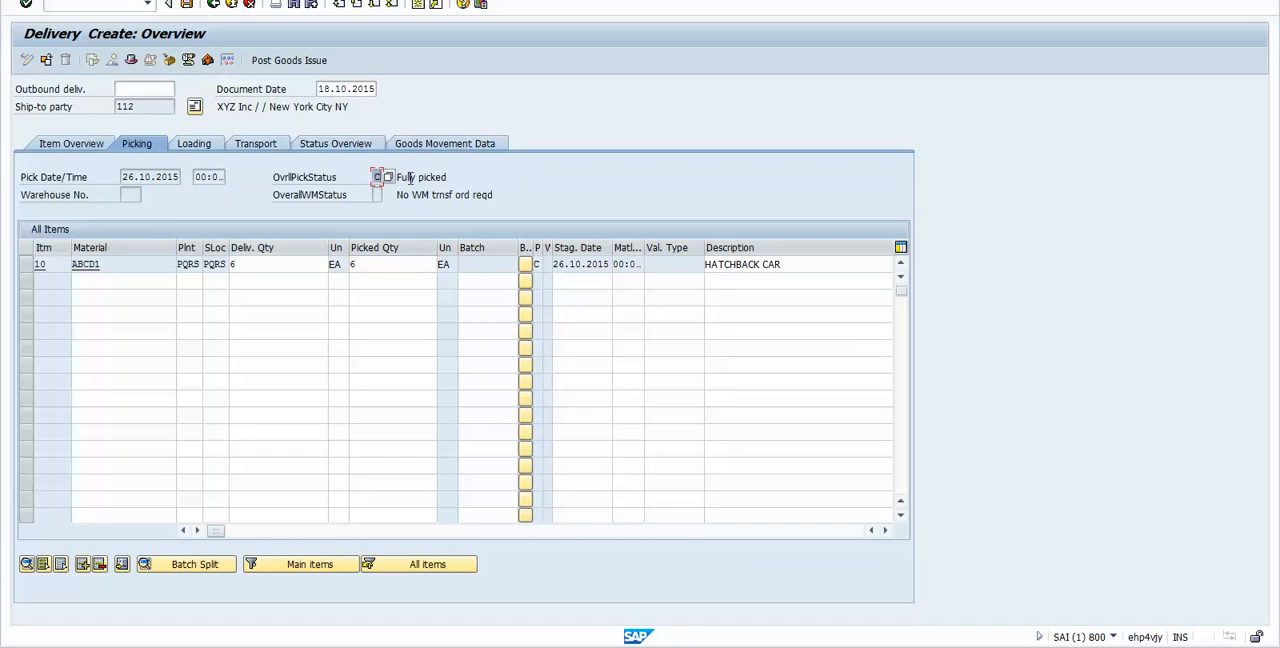
pyautogui.click(411, 177)
pyautogui.click(195, 264)
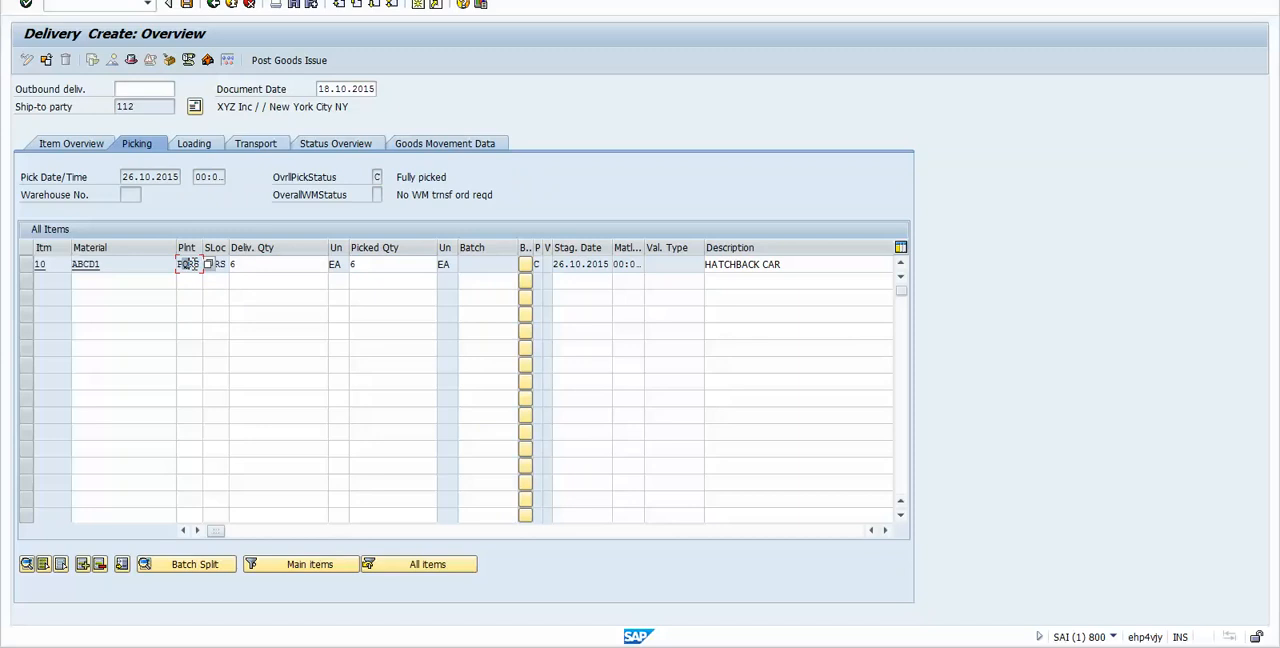
pyautogui.click(219, 264)
pyautogui.click(256, 264)
pyautogui.write('6')
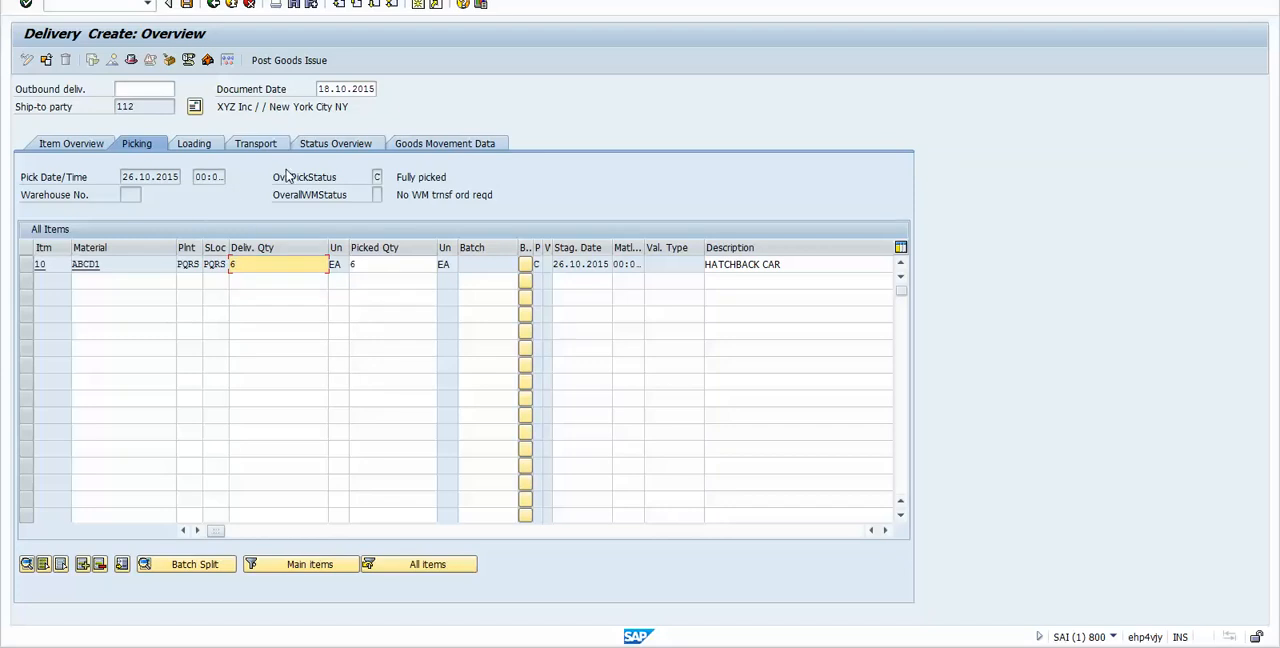
# Step: Examine the delivery's status overview for the overall totals status and item 10's intercompany billing status
pyautogui.click(343, 145)
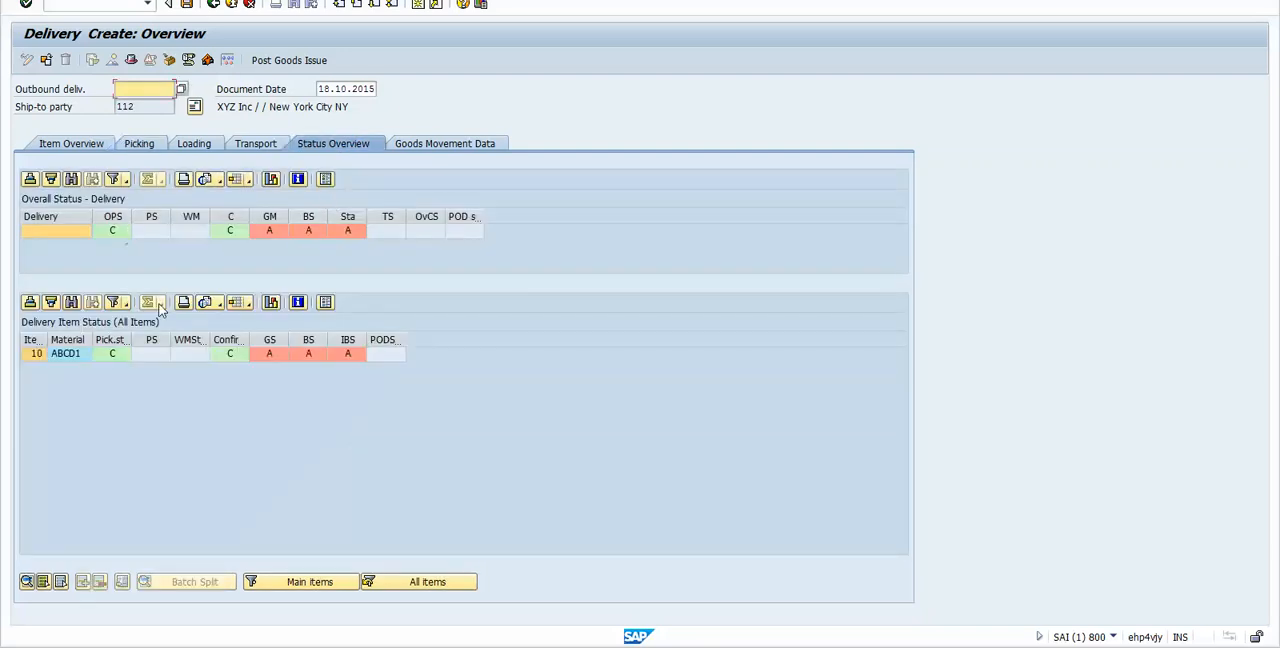
pyautogui.click(347, 217)
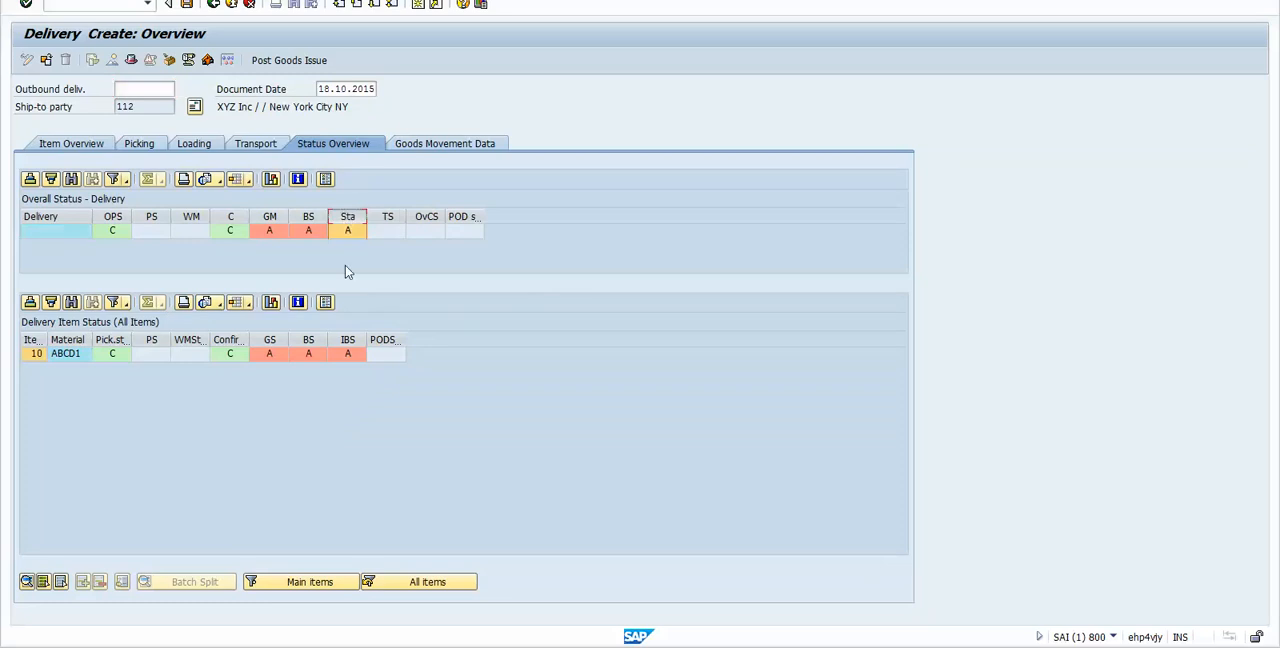
pyautogui.click(351, 340)
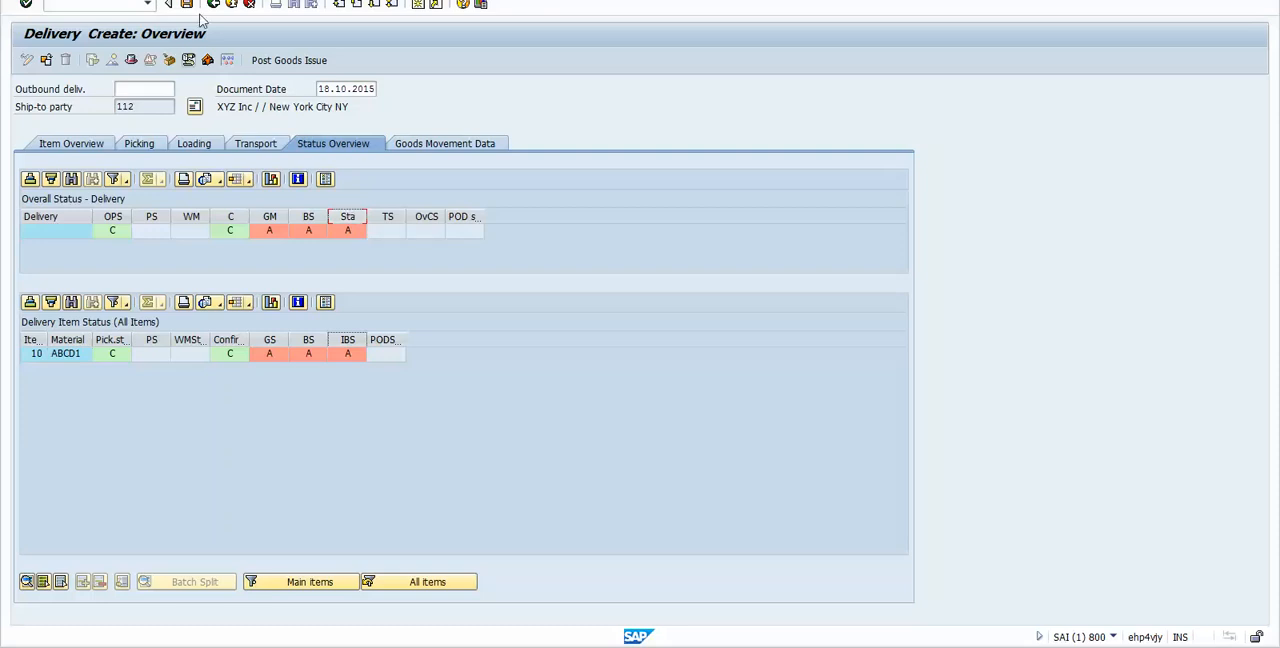
# Step: Post goods issue for the outbound delivery and reopen the saved delivery in change mode
pyautogui.click(284, 62)
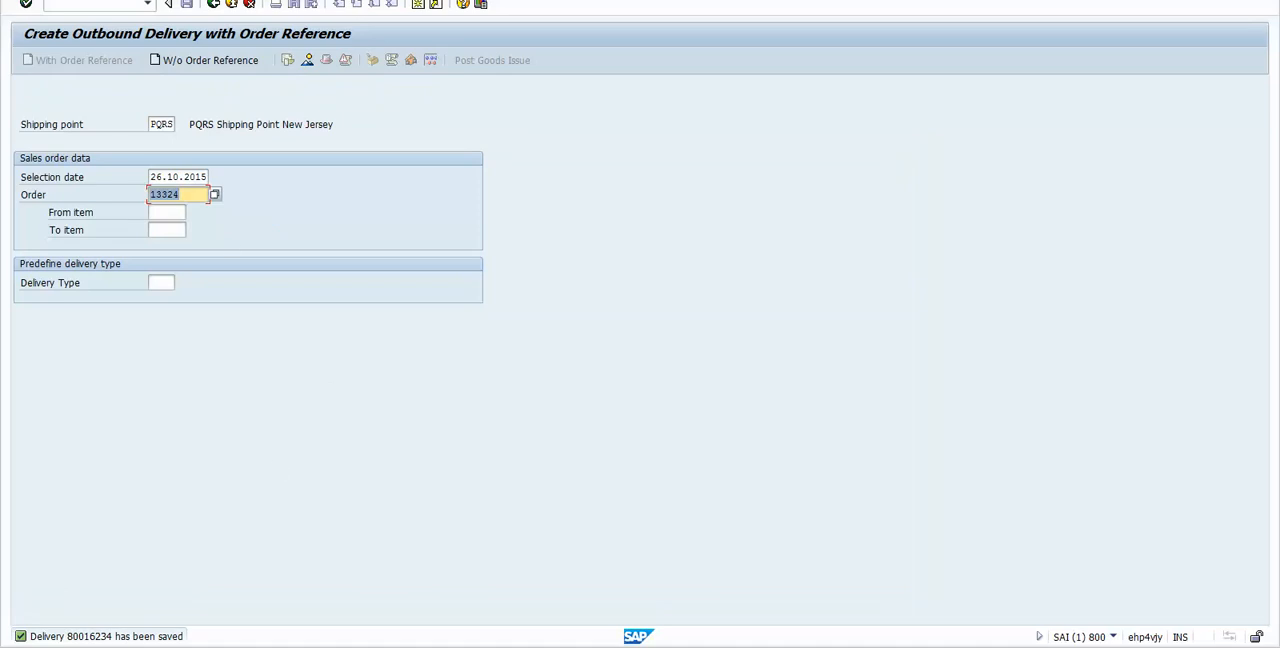
pyautogui.click(60, 0)
pyautogui.click(78, 38)
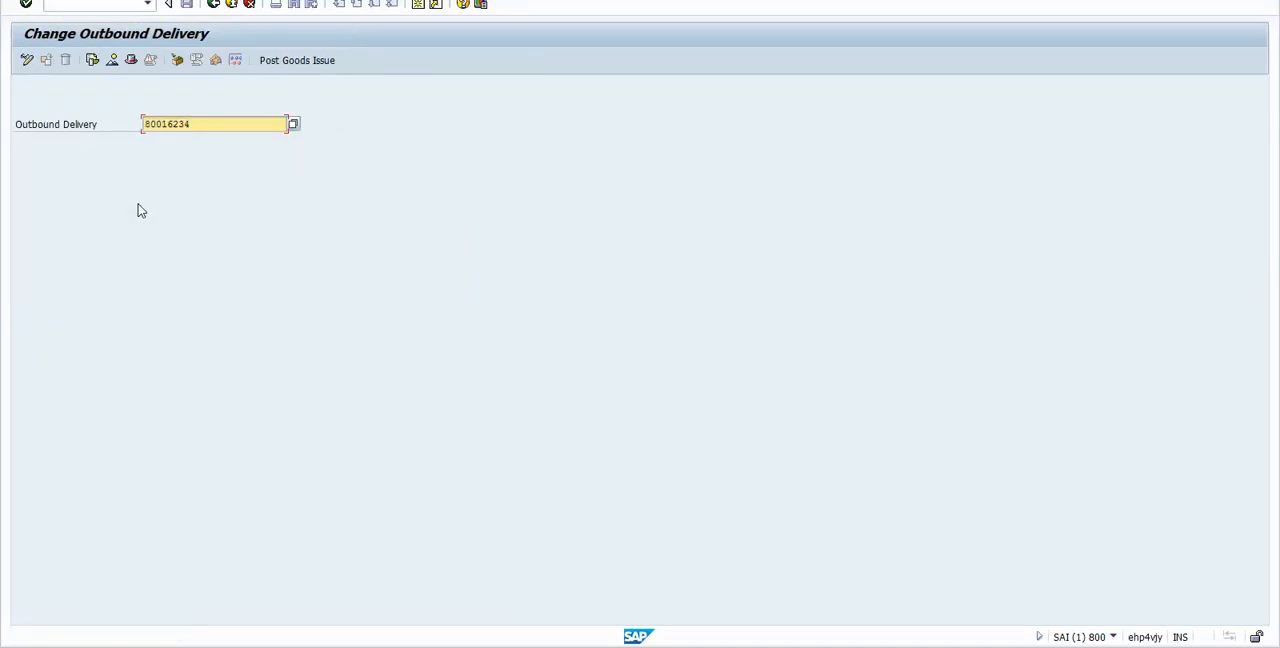
pyautogui.press('Return')
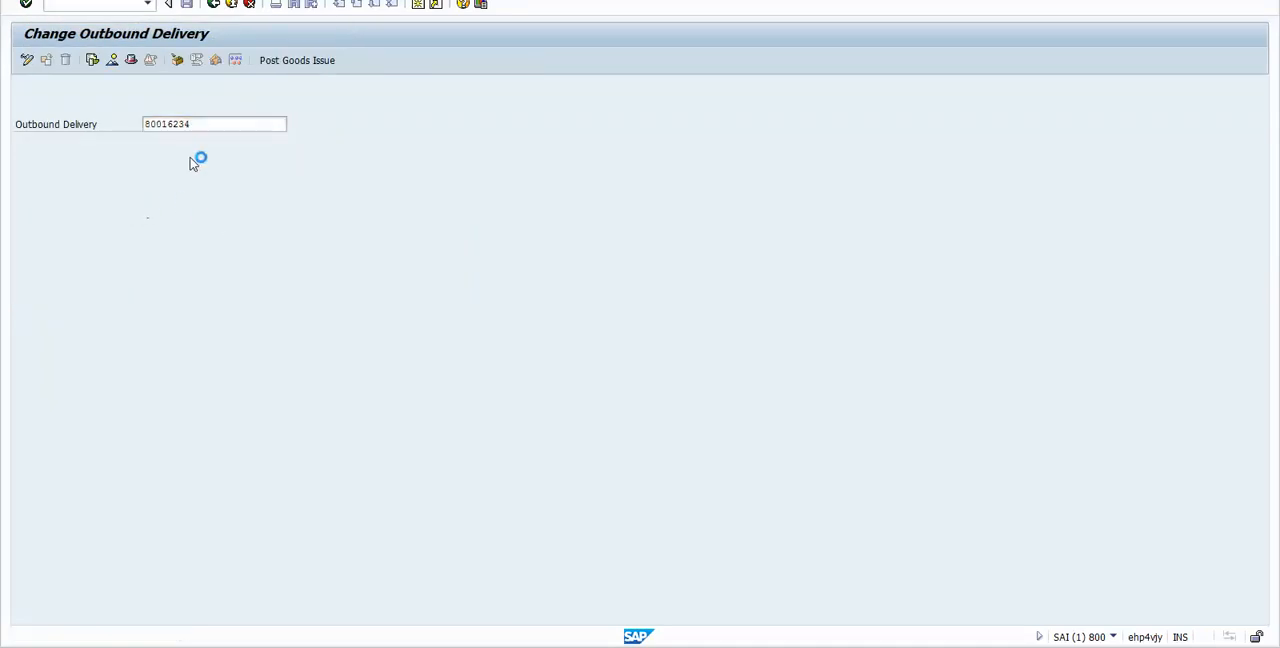
# Step: Examine the billing status and intercompany totals status of the posted delivery in its status overview
pyautogui.click(353, 142)
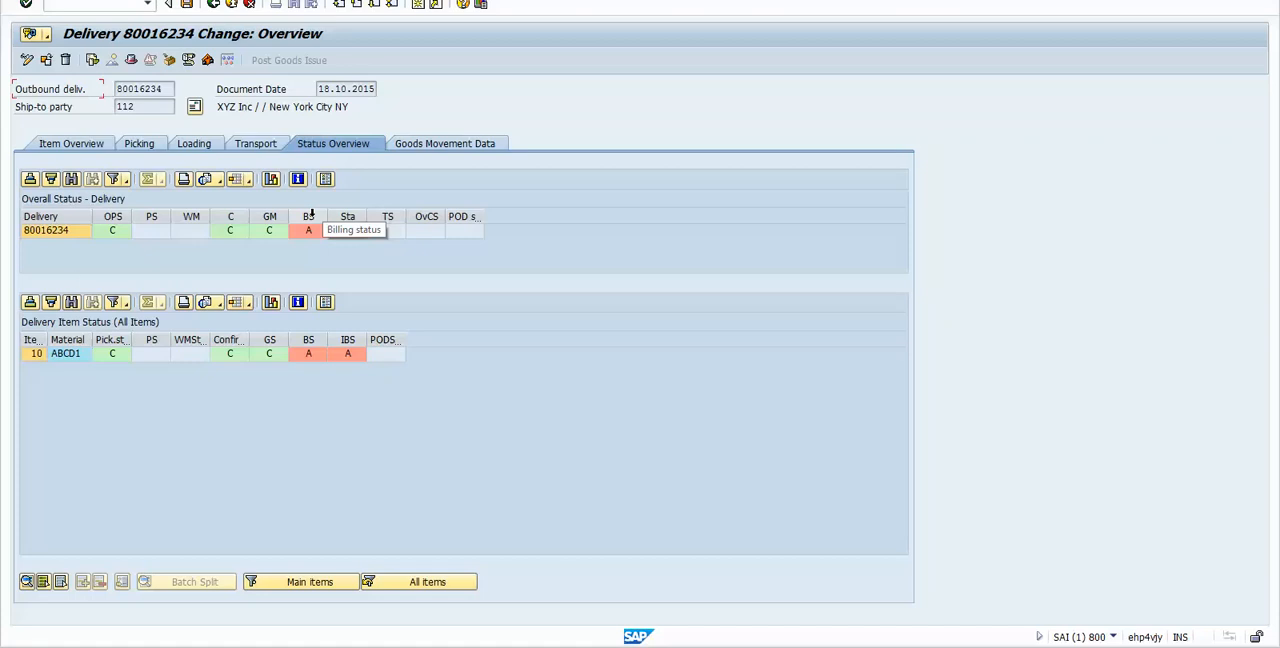
pyautogui.click(310, 216)
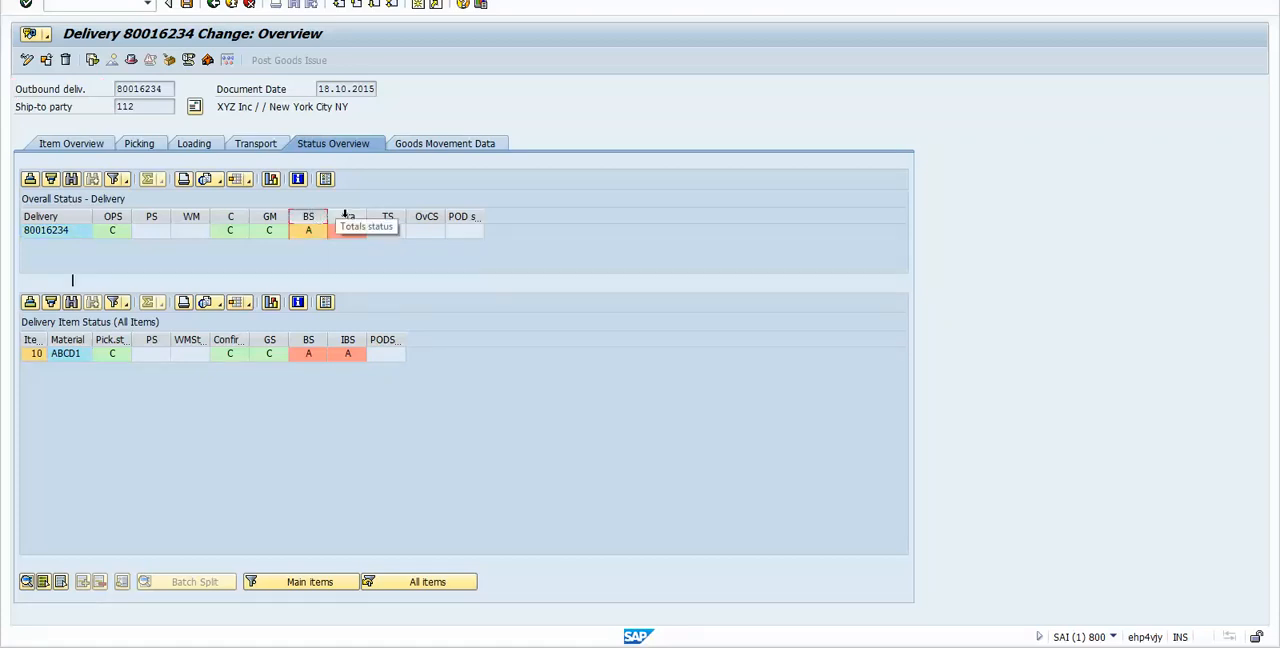
pyautogui.click(345, 216)
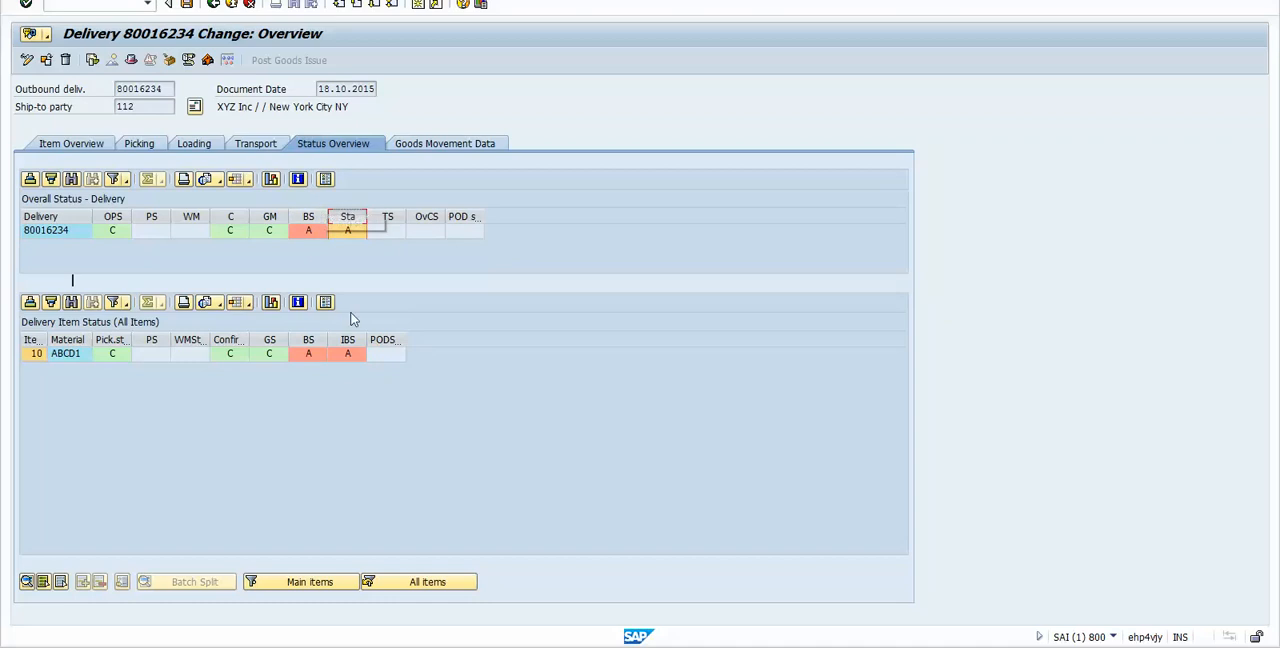
pyautogui.click(385, 269)
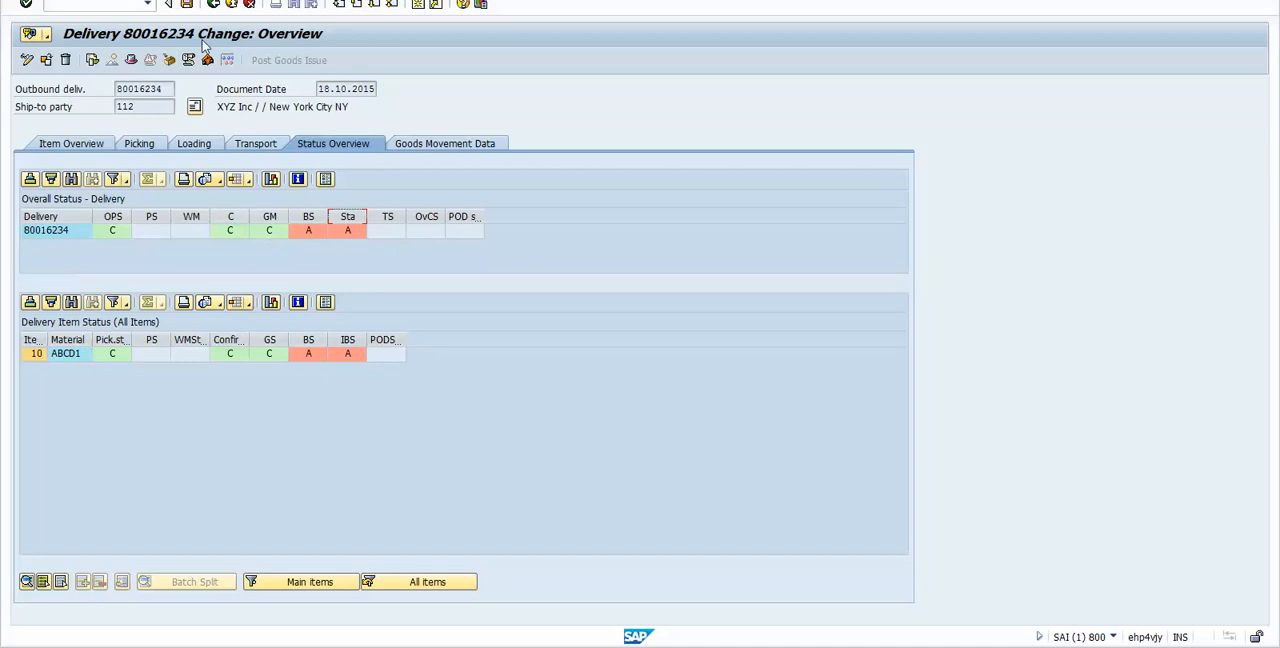
# Step: Copy the outbound delivery number and create an F2 invoice from it in Create Billing Document
pyautogui.click(162, 90)
pyautogui.doubleClick(143, 91)
pyautogui.hotkey('ctrl', 'c')
pyautogui.click(214, 5)
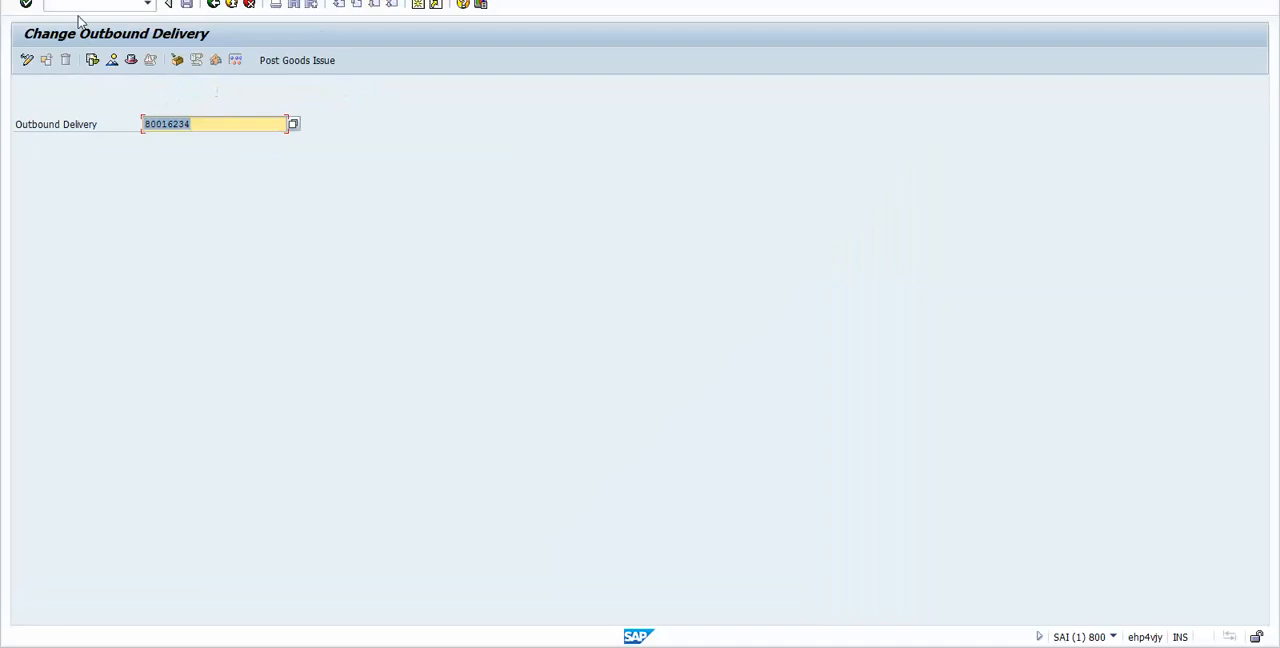
pyautogui.click(71, 6)
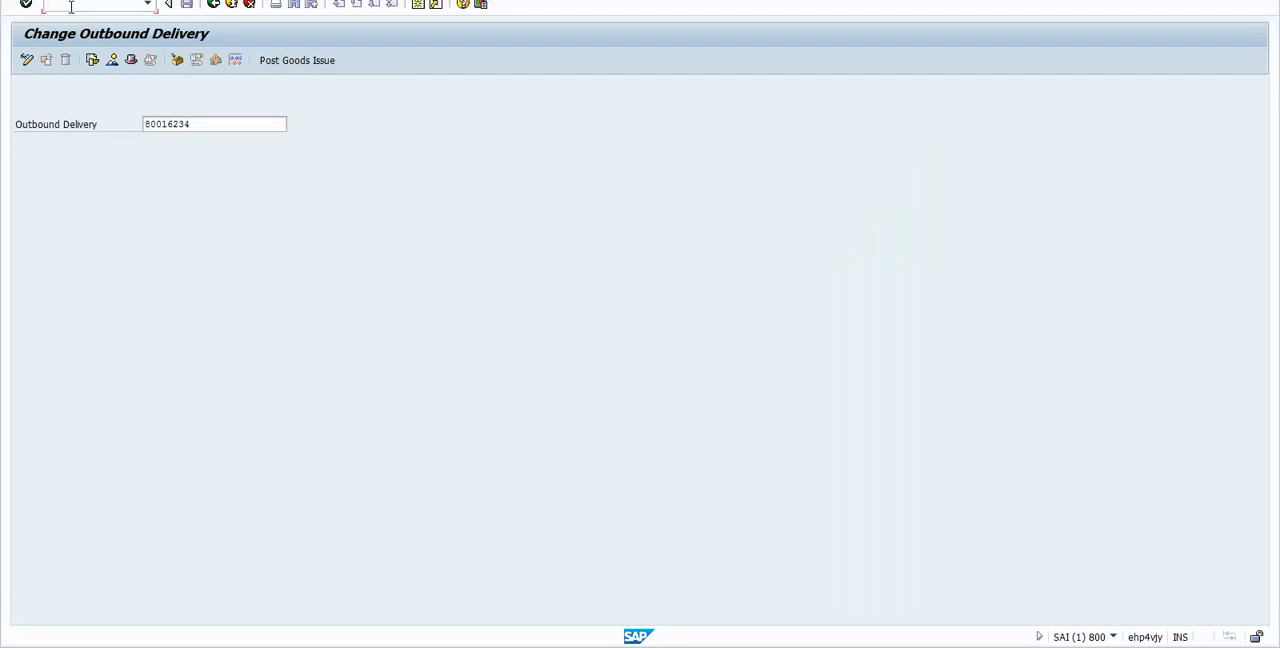
pyautogui.write('/nvf')
pyautogui.press('Return')
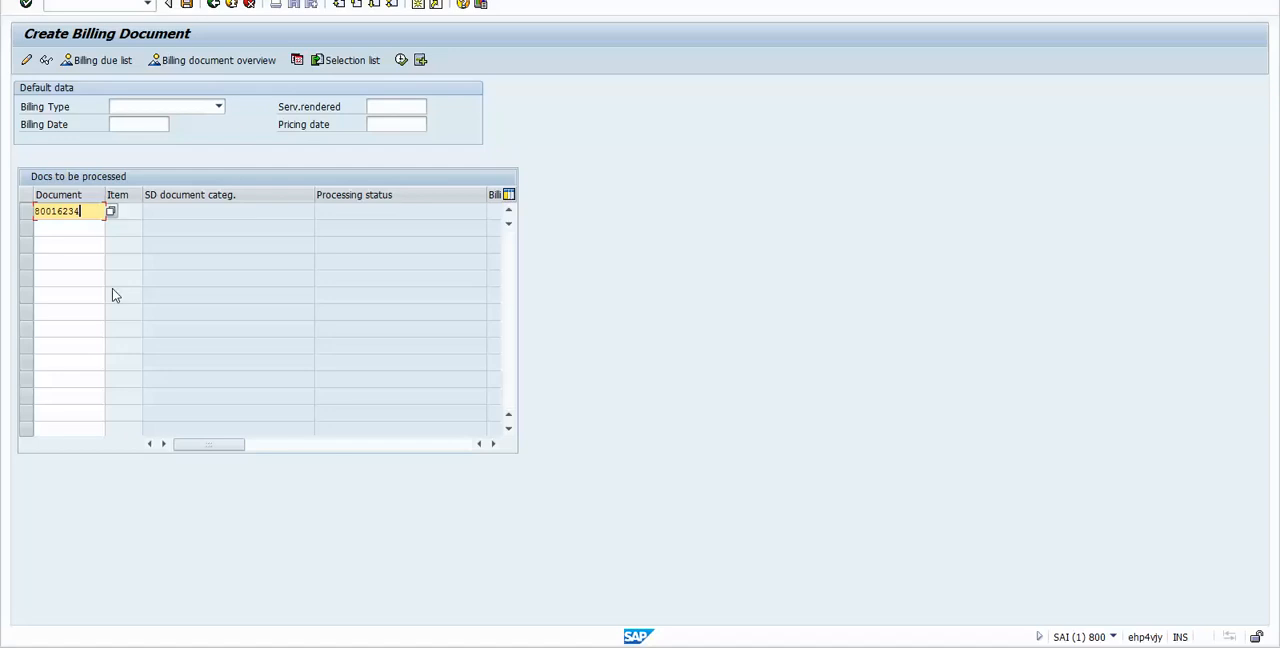
pyautogui.click(401, 62)
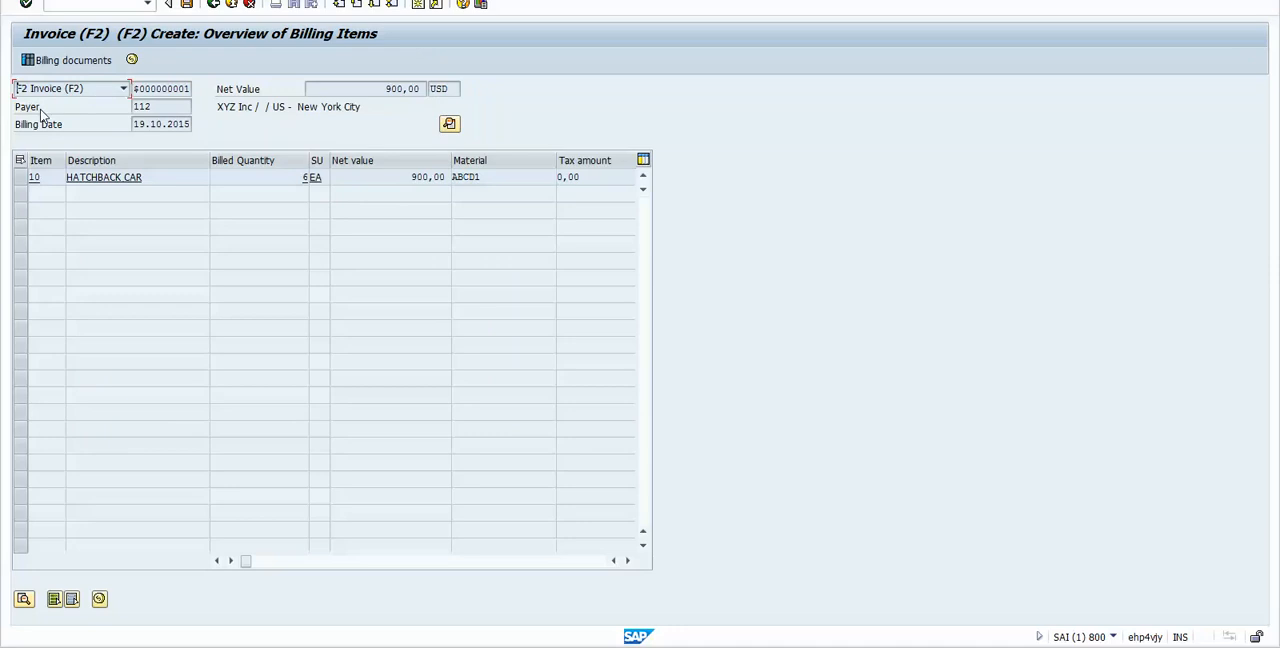
# Step: Check the F2 invoice's payer and examine the pricing procedure, sales organization and division in its header data
pyautogui.moveTo(150, 106); pyautogui.dragTo(121, 100)
pyautogui.moveTo(218, 106); pyautogui.dragTo(299, 106)
pyautogui.click(442, 126)
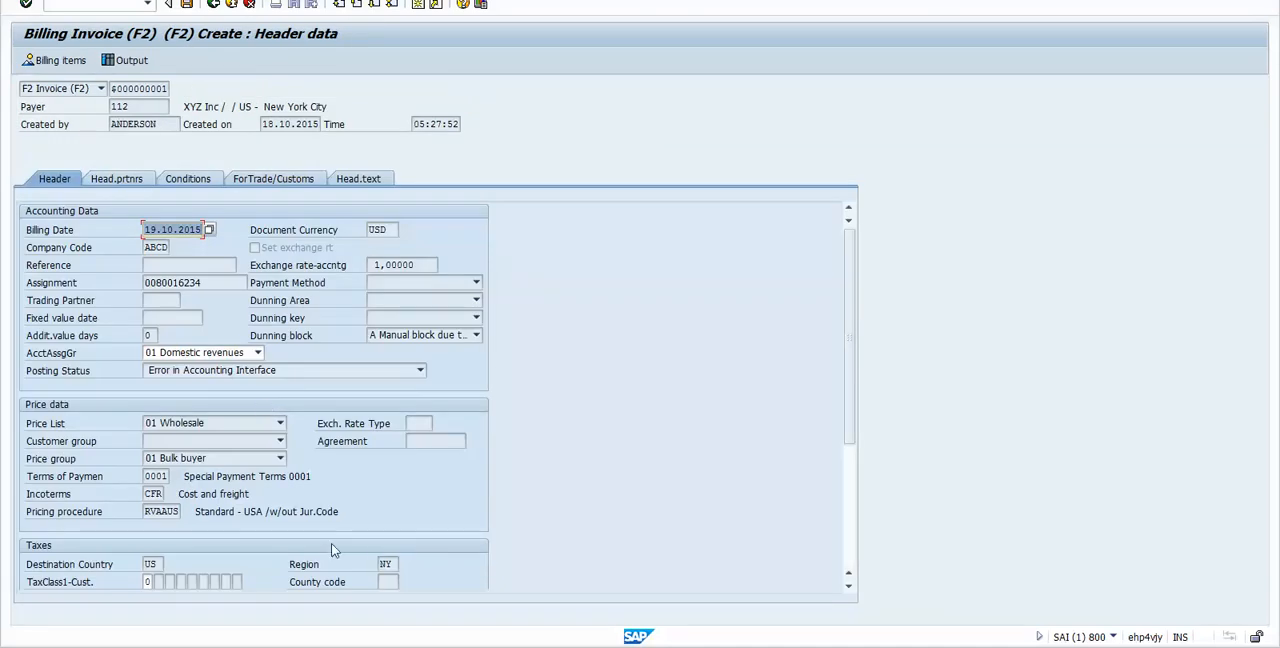
pyautogui.click(158, 511)
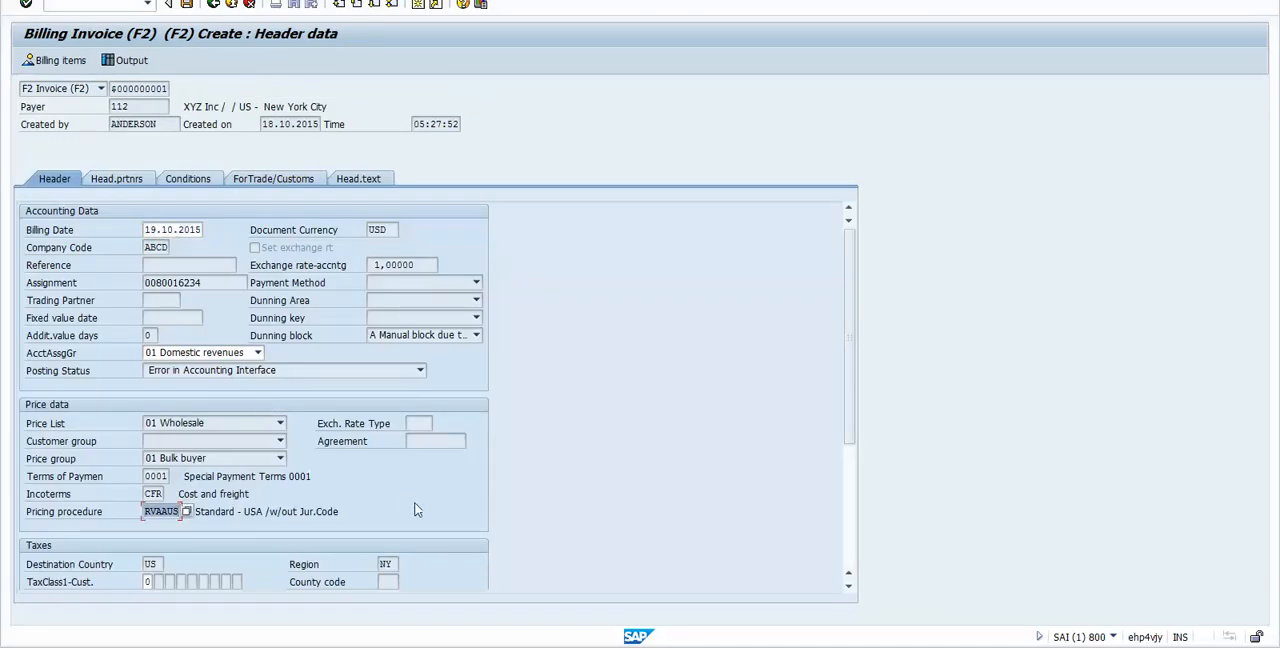
pyautogui.click(850, 588)
pyautogui.click(852, 589)
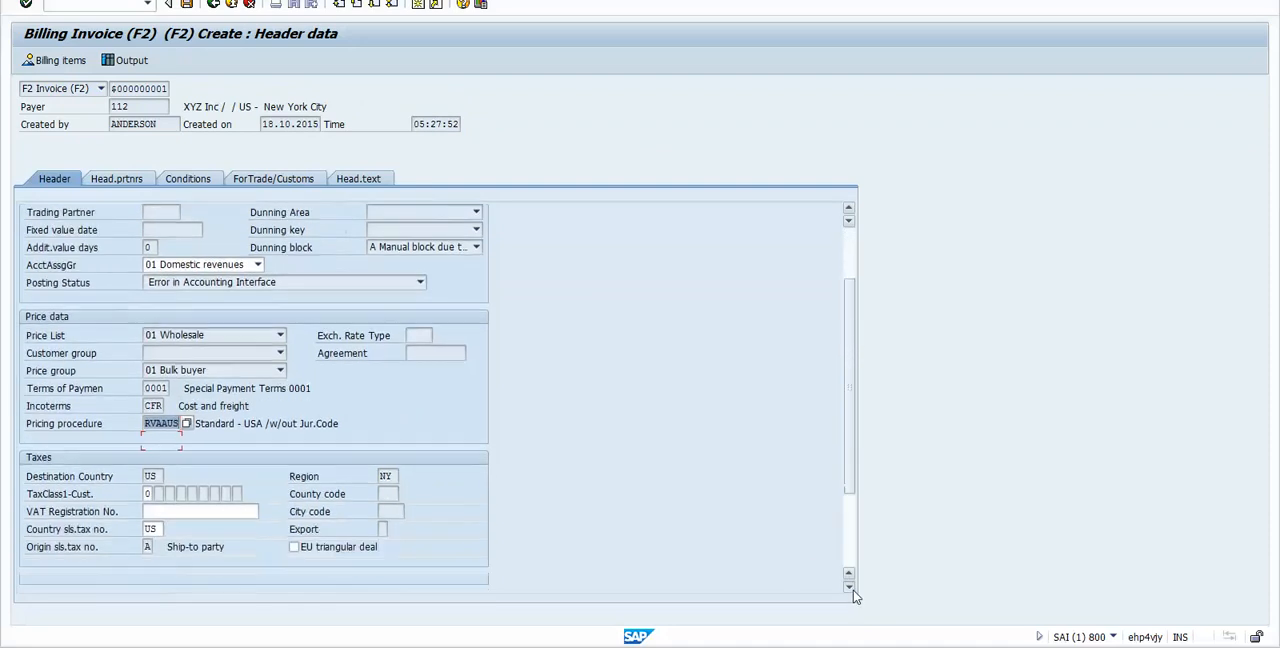
pyautogui.click(852, 589)
pyautogui.click(852, 589)
pyautogui.click(852, 589)
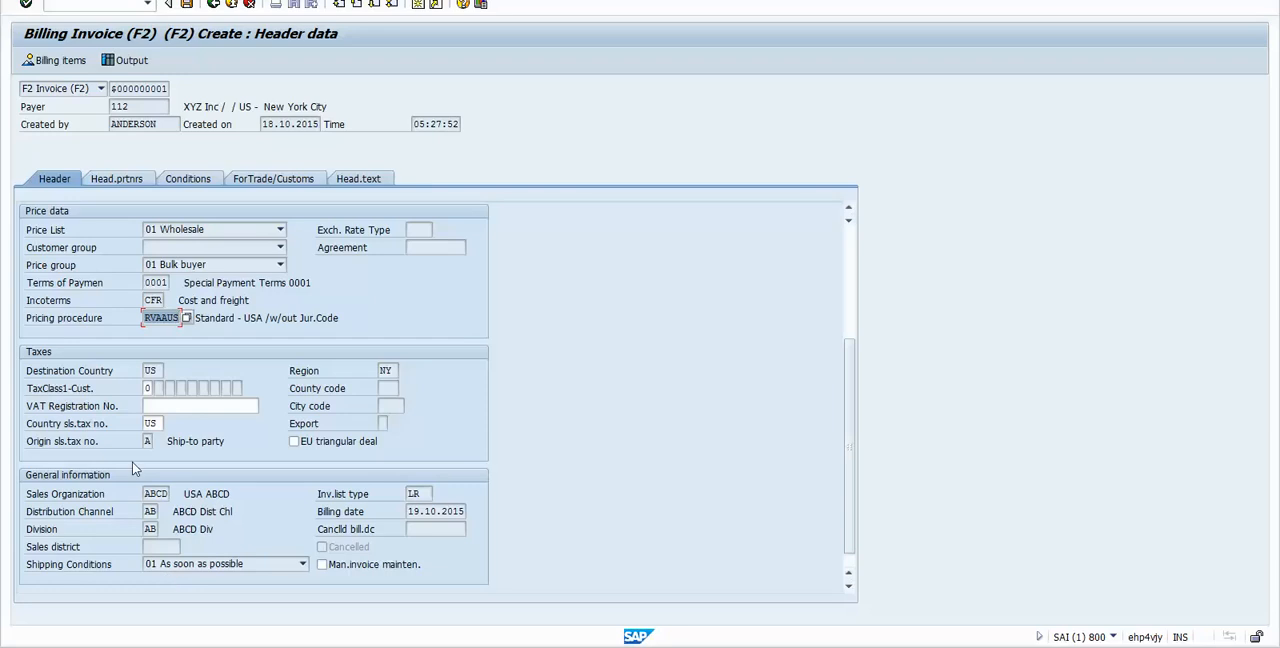
pyautogui.click(152, 493)
pyautogui.click(150, 529)
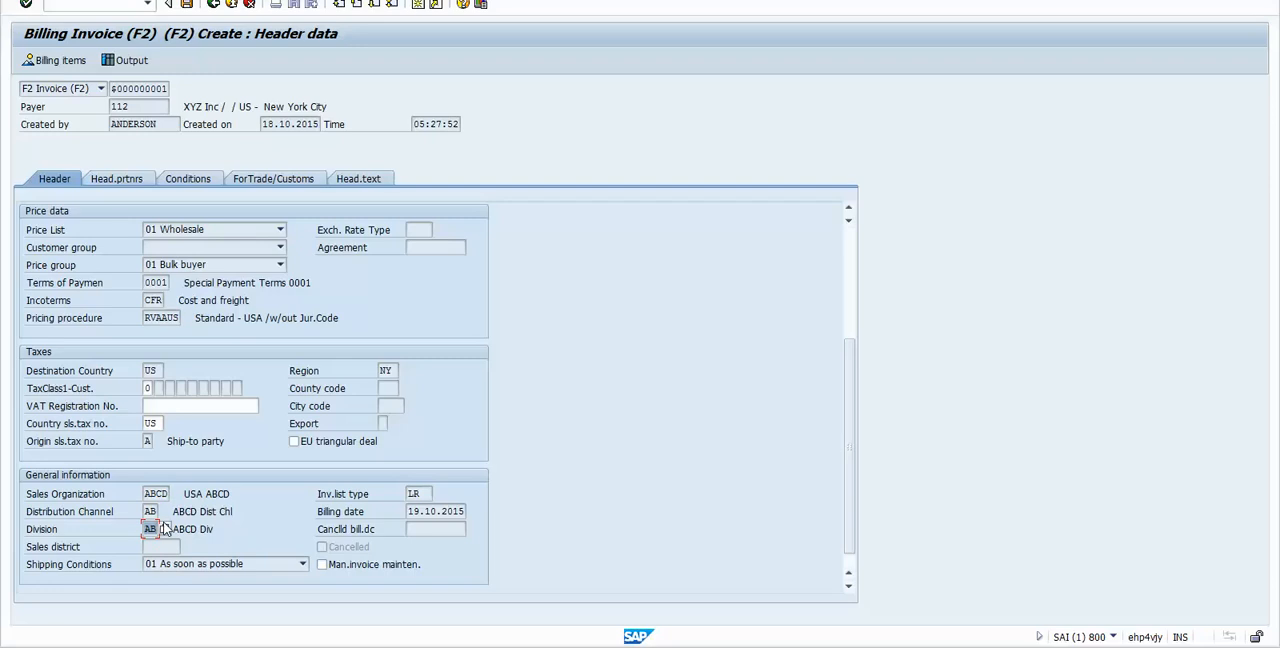
pyautogui.click(213, 5)
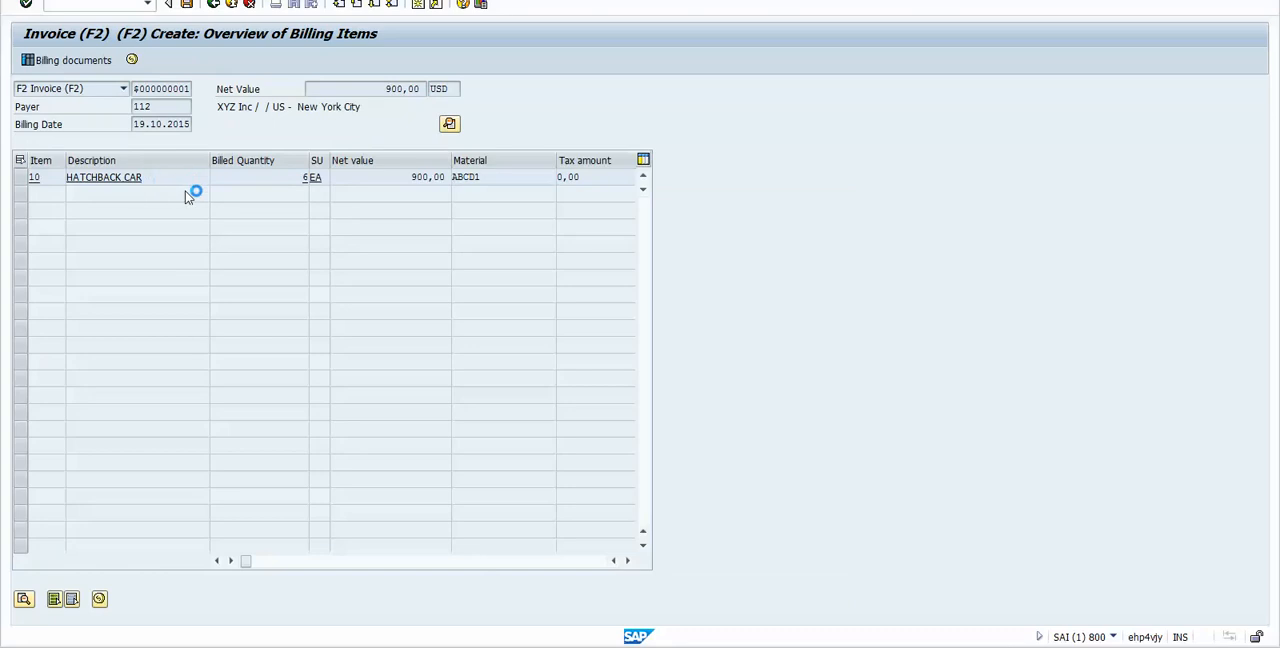
# Step: Examine item 10's pricing conditions in the F2 invoice, comparing the statistical PI01 intercompany price with the net value and the profit line
pyautogui.click(204, 183)
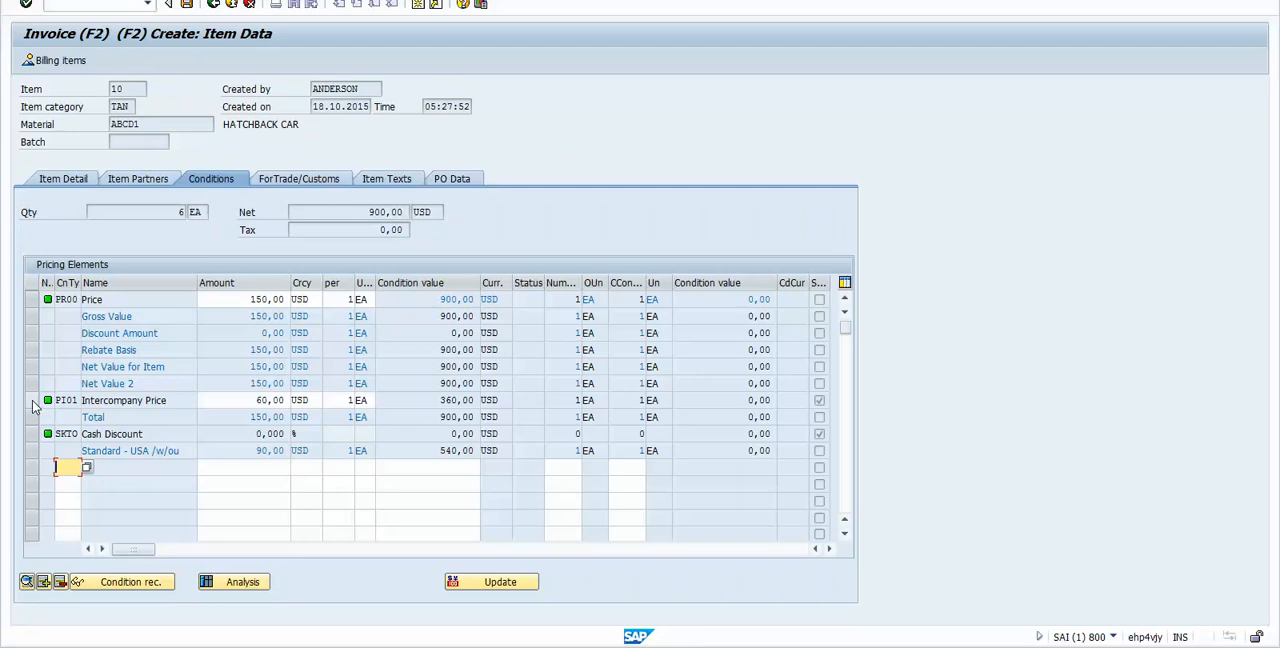
pyautogui.click(32, 400)
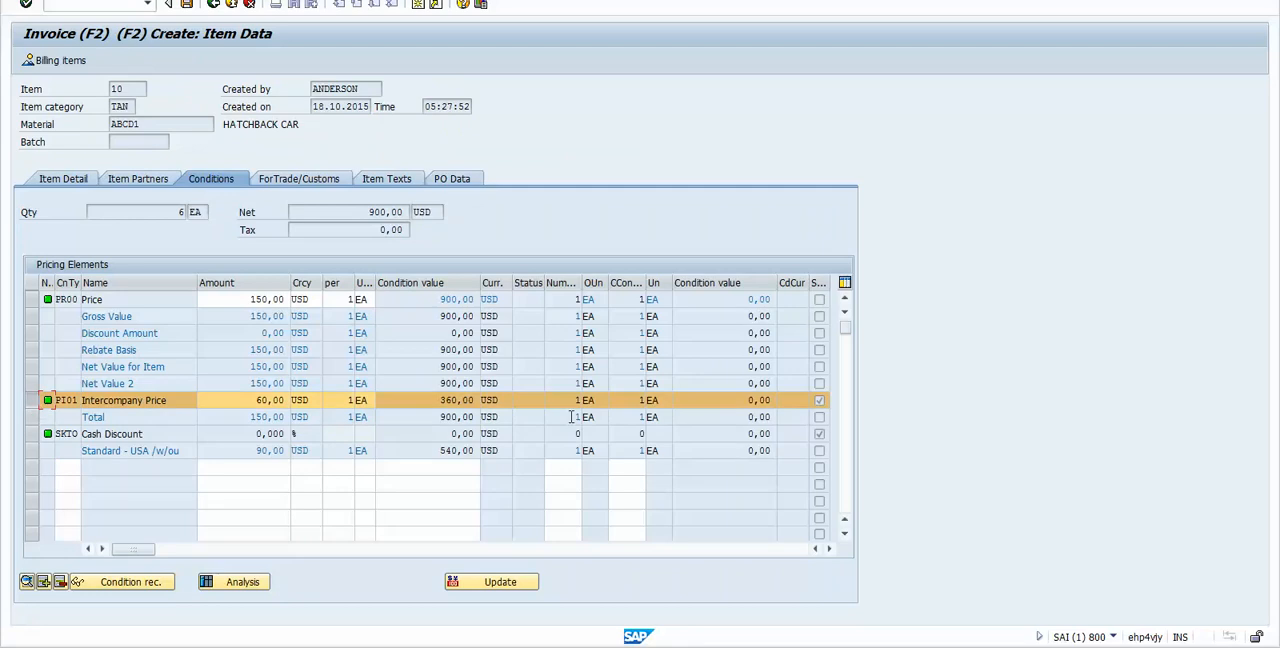
pyautogui.click(819, 401)
pyautogui.moveTo(367, 212); pyautogui.dragTo(387, 212)
pyautogui.click(448, 294)
pyautogui.moveTo(367, 212); pyautogui.dragTo(388, 212)
pyautogui.click(450, 451)
pyautogui.moveTo(439, 451); pyautogui.dragTo(458, 451)
pyautogui.click(441, 451)
pyautogui.moveTo(436, 400); pyautogui.dragTo(457, 400)
pyautogui.click(442, 450)
pyautogui.click(212, 6)
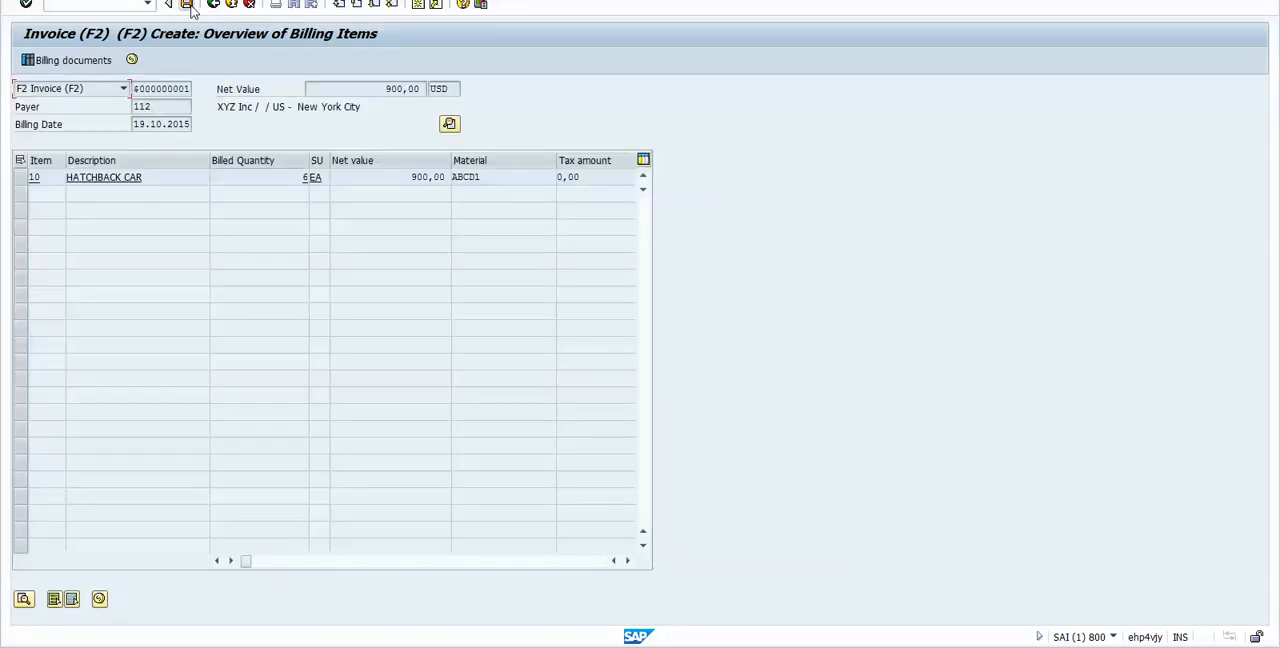
# Step: Save the F2 invoice and create the IV intercompany billing document for the same delivery
pyautogui.click(187, 5)
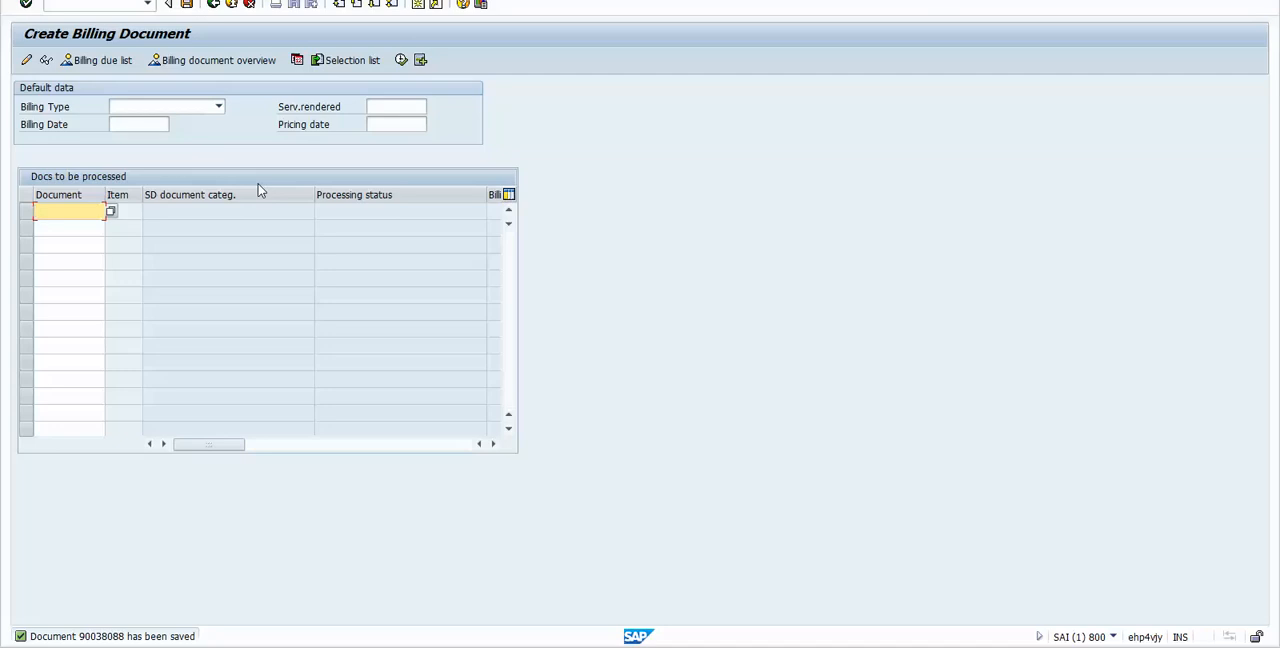
pyautogui.hotkey('ctrl', 'v')
pyautogui.click(401, 60)
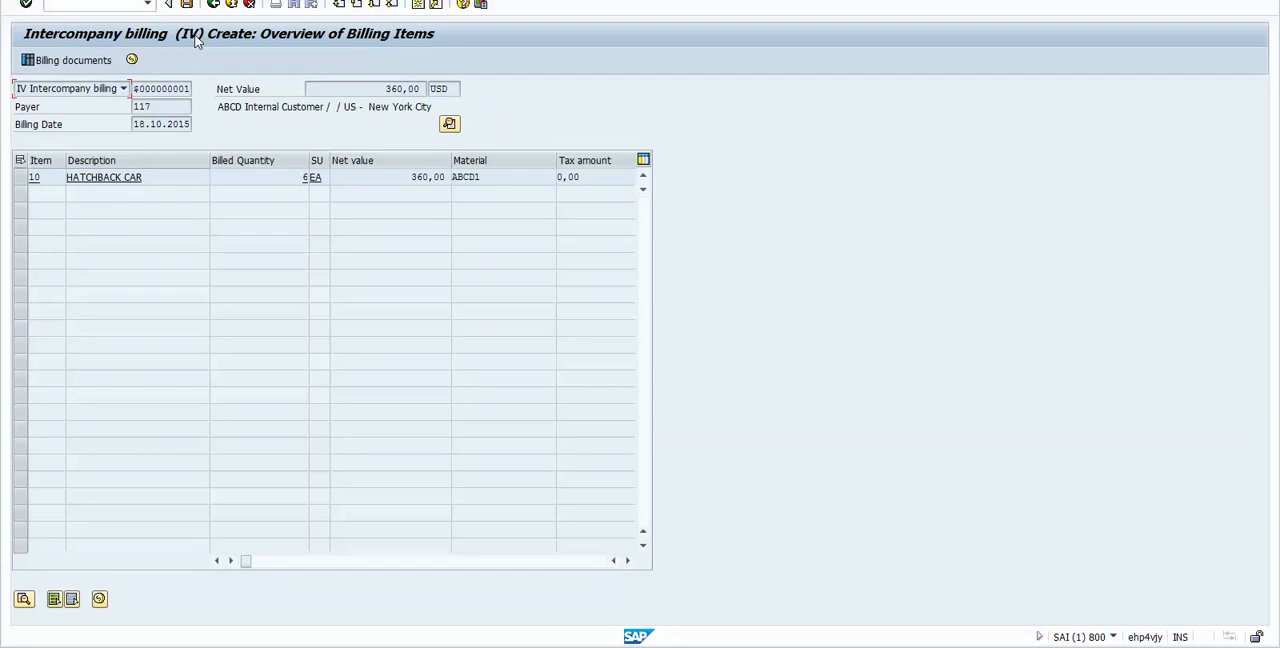
# Step: Check the payer and net value of the intercompany billing document
pyautogui.click(163, 106)
pyautogui.moveTo(153, 106); pyautogui.dragTo(135, 106)
pyautogui.moveTo(216, 107); pyautogui.dragTo(328, 108)
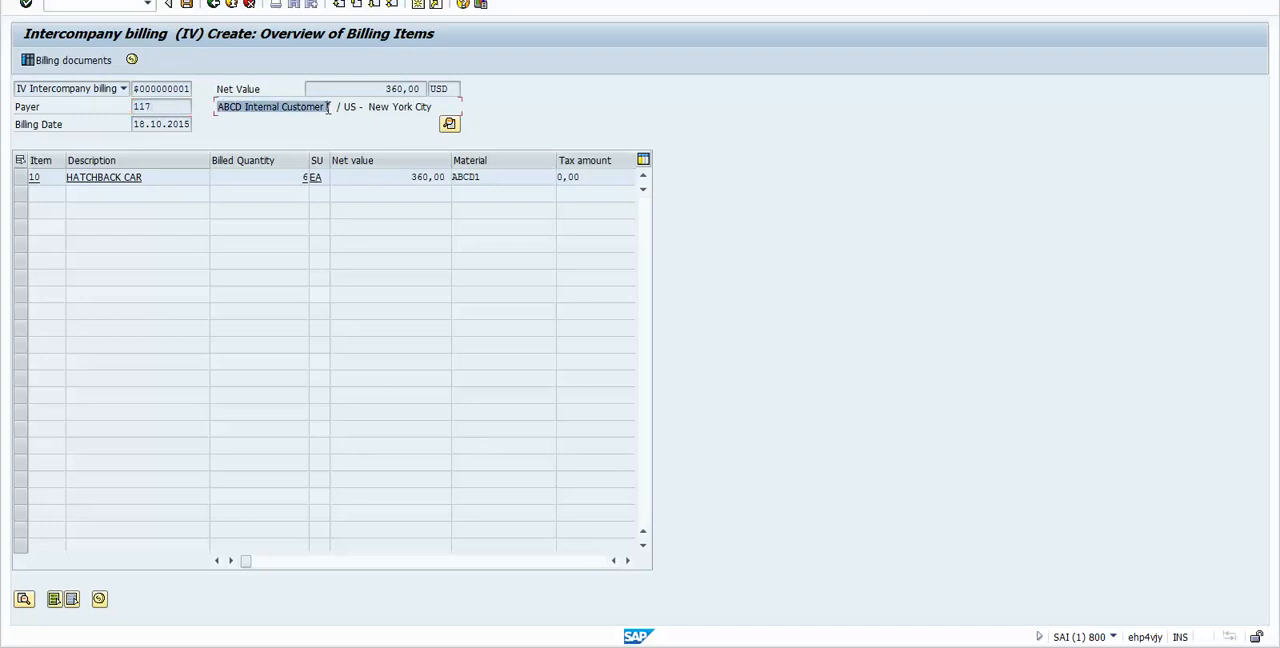
pyautogui.click(449, 123)
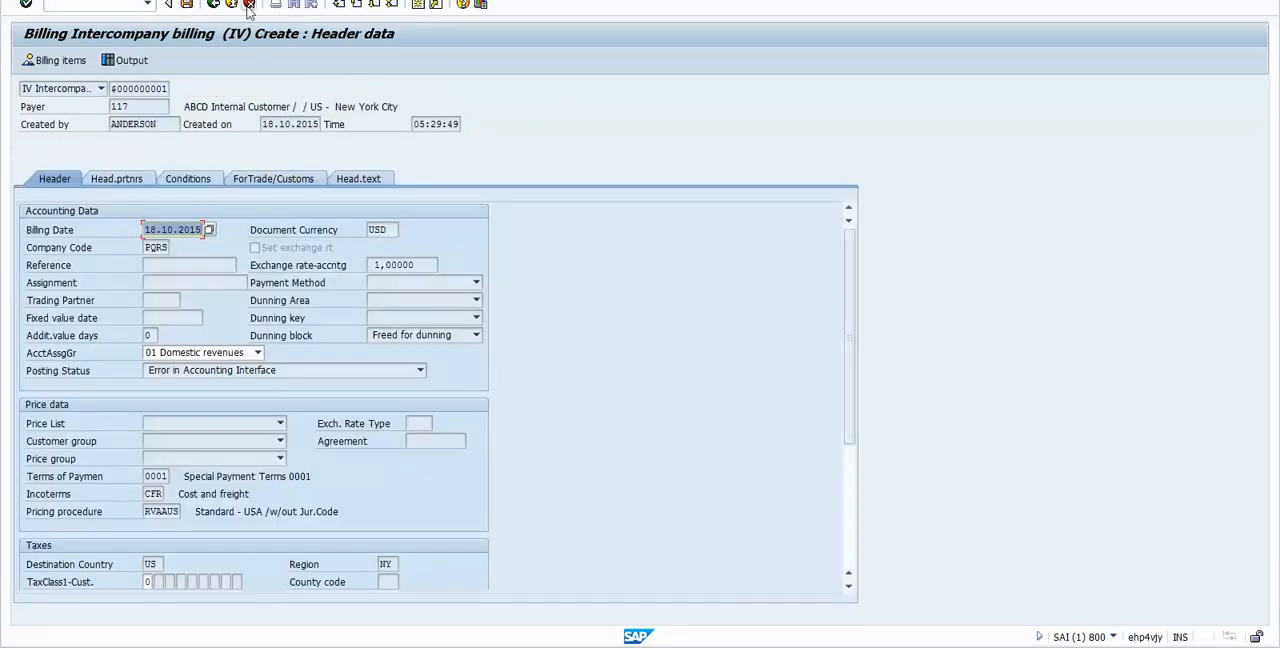
pyautogui.click(213, 5)
pyautogui.moveTo(384, 88); pyautogui.dragTo(404, 88)
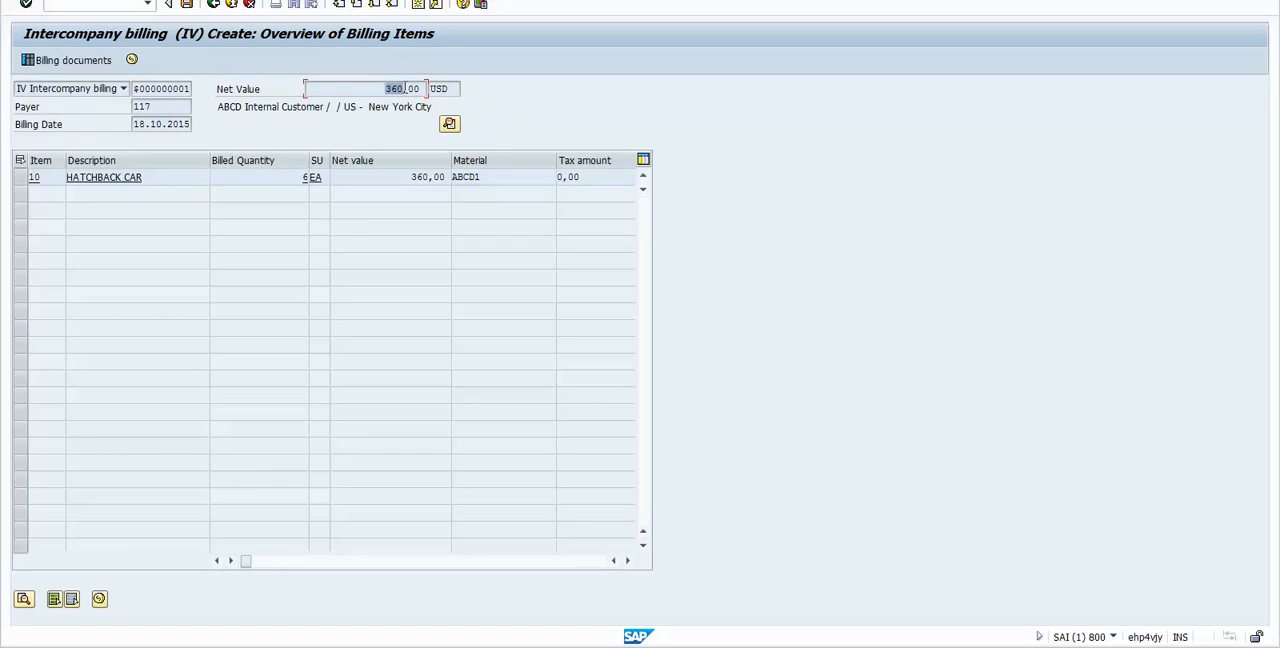
pyautogui.click(384, 88)
pyautogui.moveTo(162, 106); pyautogui.dragTo(133, 106)
# Step: Examine the company code, pricing procedure and sales organization in the intercompany billing's header data
pyautogui.click(449, 123)
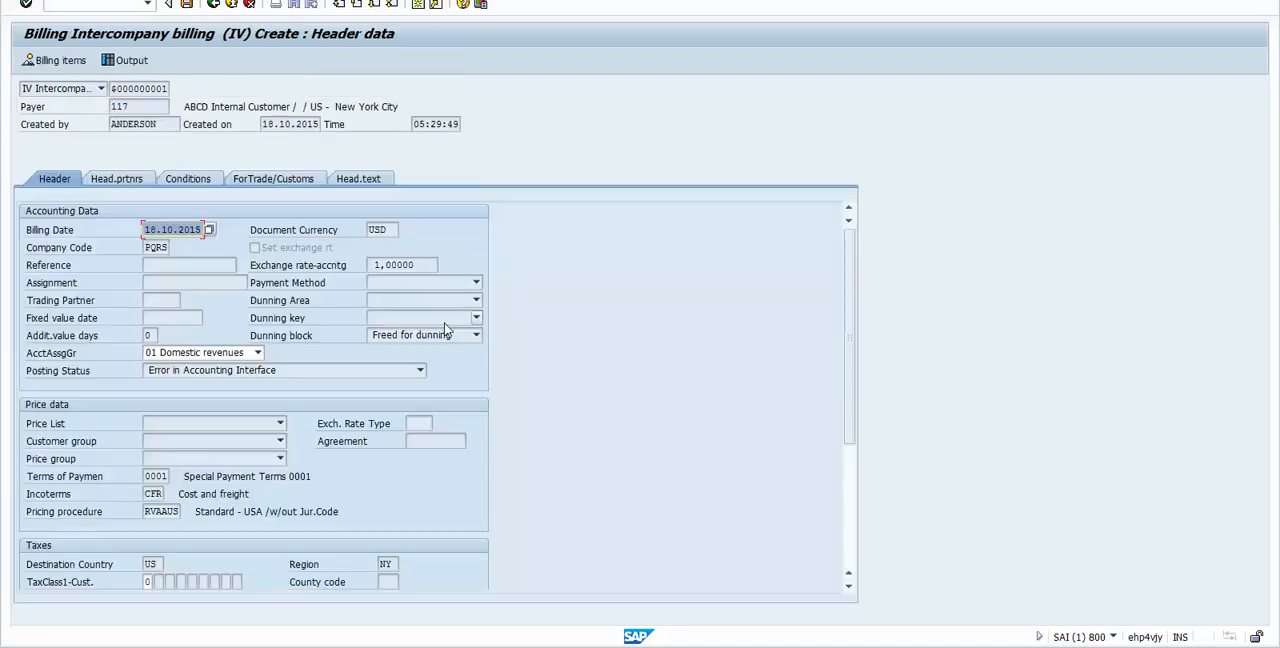
pyautogui.click(152, 247)
pyautogui.click(160, 247)
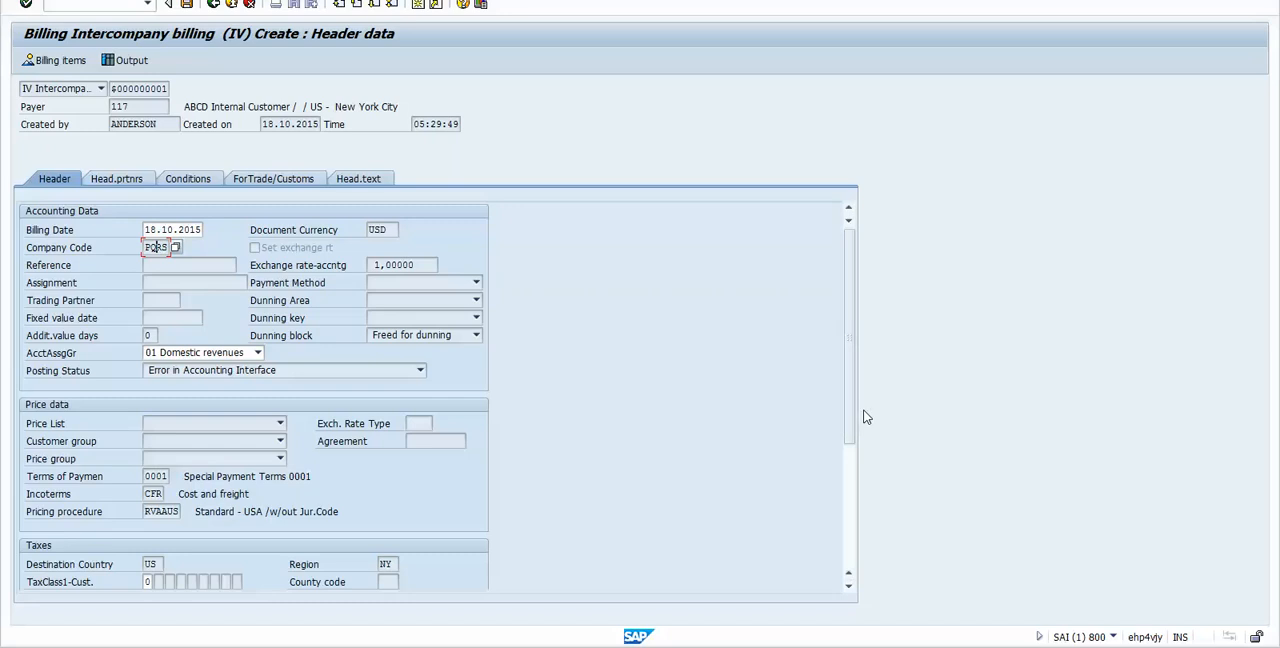
pyautogui.moveTo(857, 412); pyautogui.dragTo(855, 470)
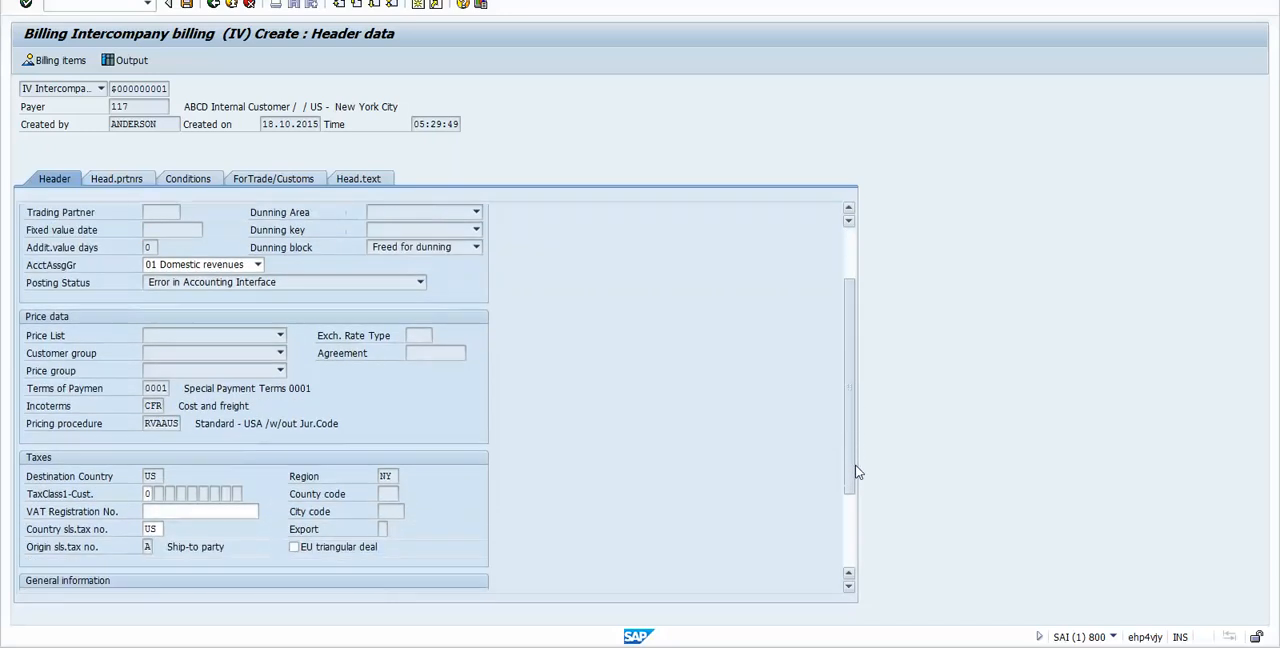
pyautogui.doubleClick(160, 423)
pyautogui.moveTo(848, 417); pyautogui.dragTo(850, 528)
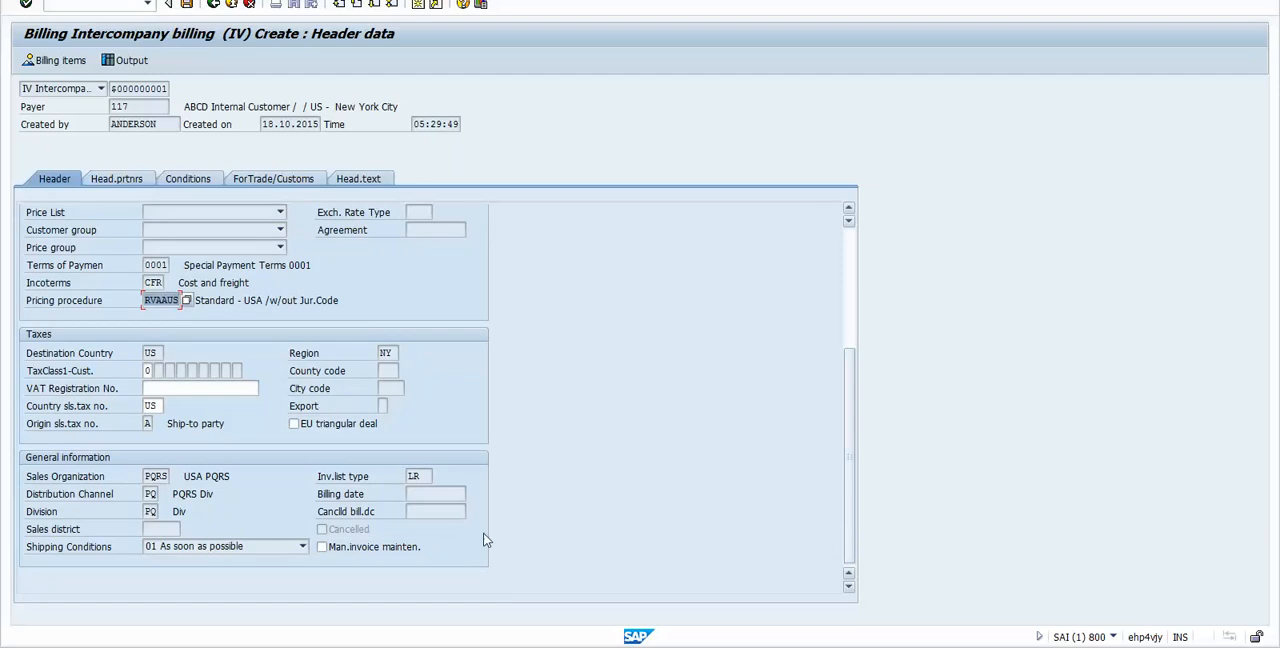
pyautogui.click(148, 476)
pyautogui.moveTo(147, 476); pyautogui.dragTo(172, 476)
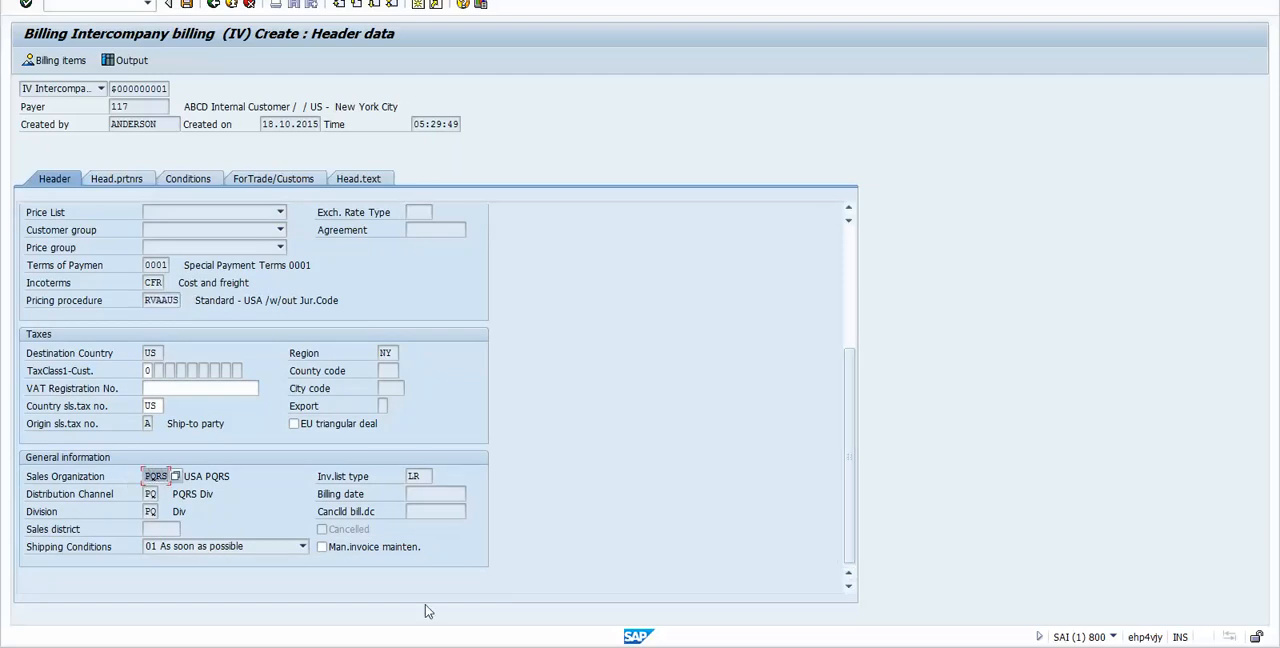
# Step: Compare the intercompany billing's sales organization, distribution channel and division with the plant-to-sales-area assignment in the Excel notes
pyautogui.hotkey('alt', 'Tab')
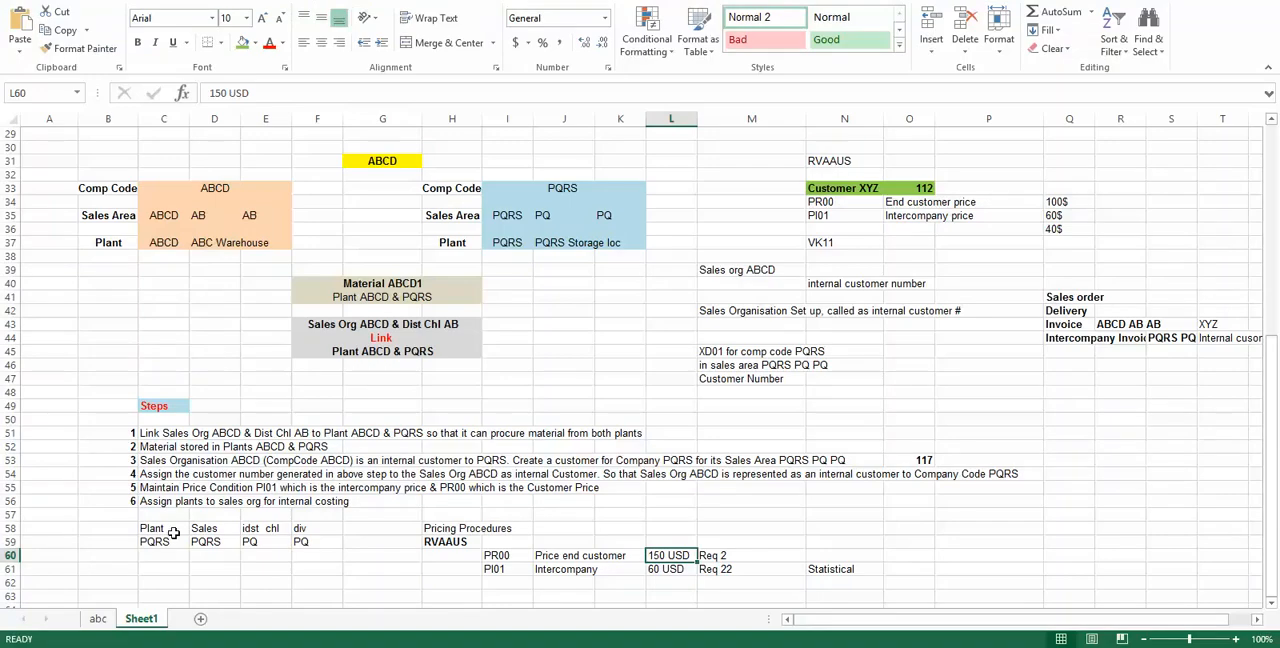
pyautogui.moveTo(148, 531); pyautogui.dragTo(302, 541)
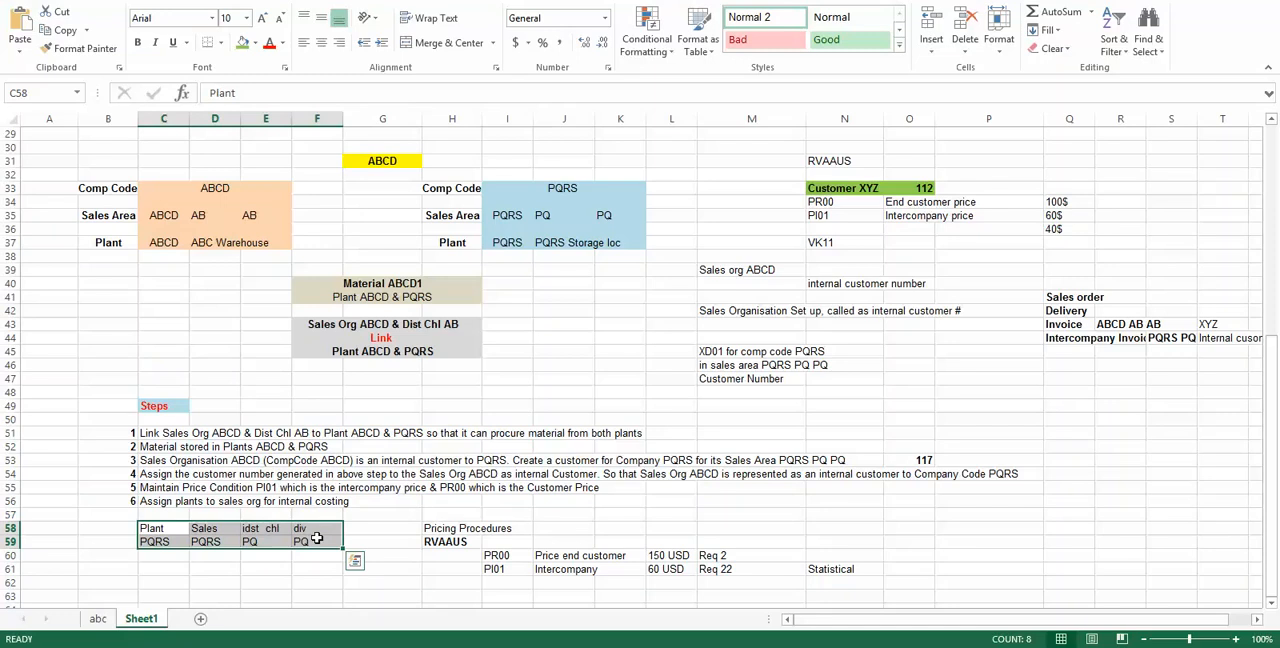
pyautogui.hotkey('alt', 'Tab')
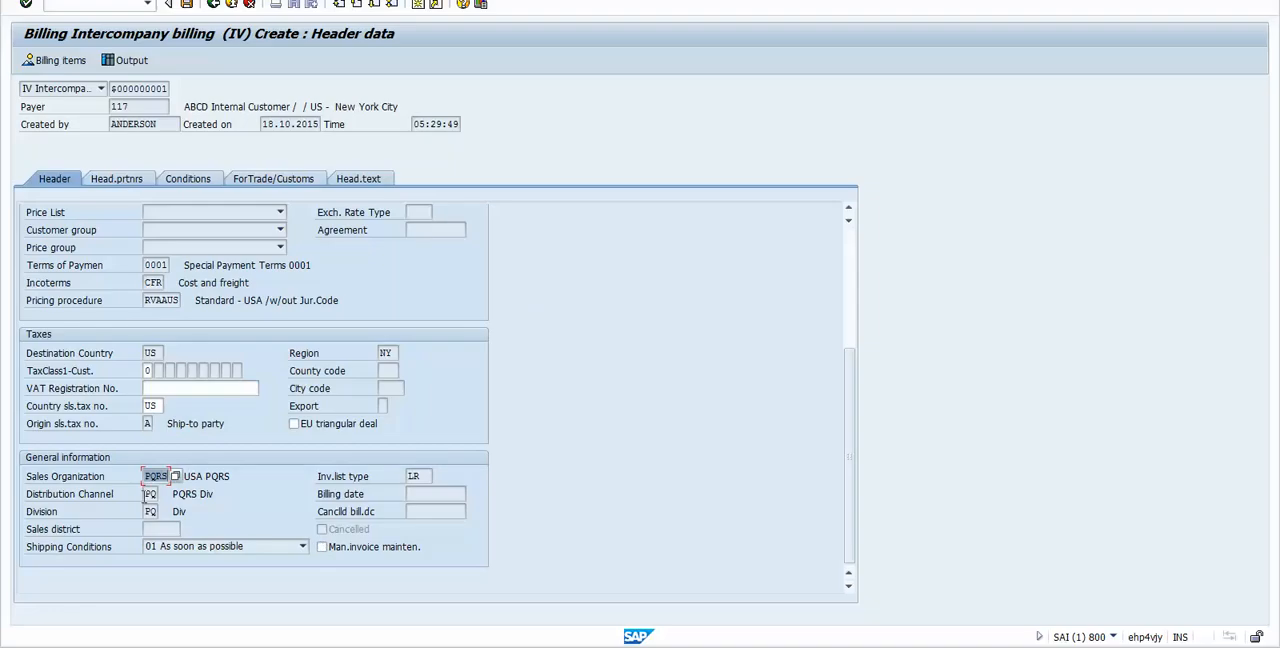
pyautogui.click(147, 477)
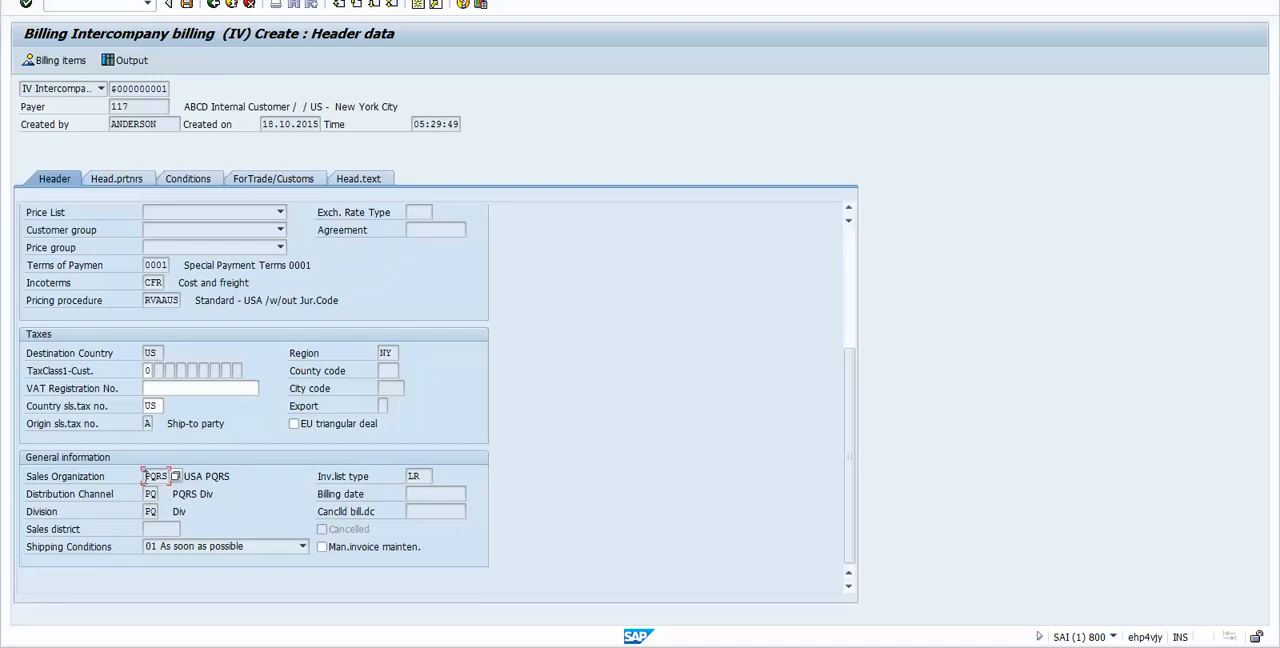
pyautogui.click(147, 494)
pyautogui.click(140, 512)
pyautogui.click(142, 477)
pyautogui.click(149, 494)
pyautogui.click(152, 477)
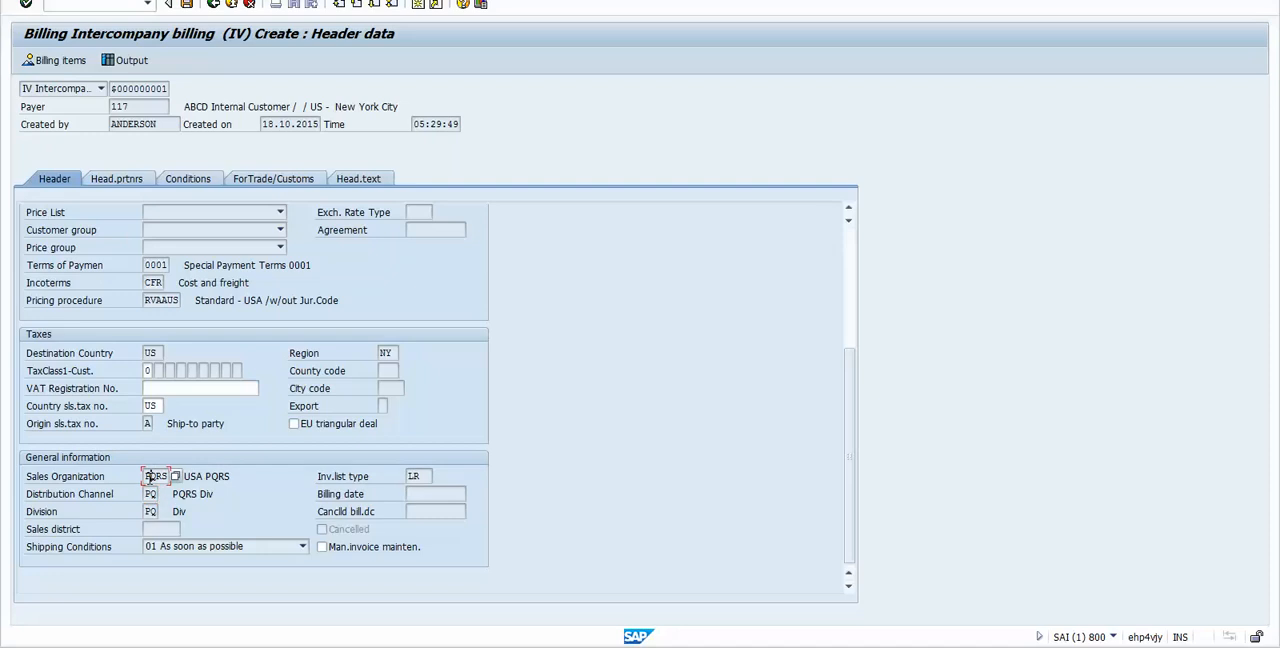
pyautogui.click(198, 511)
pyautogui.click(213, 4)
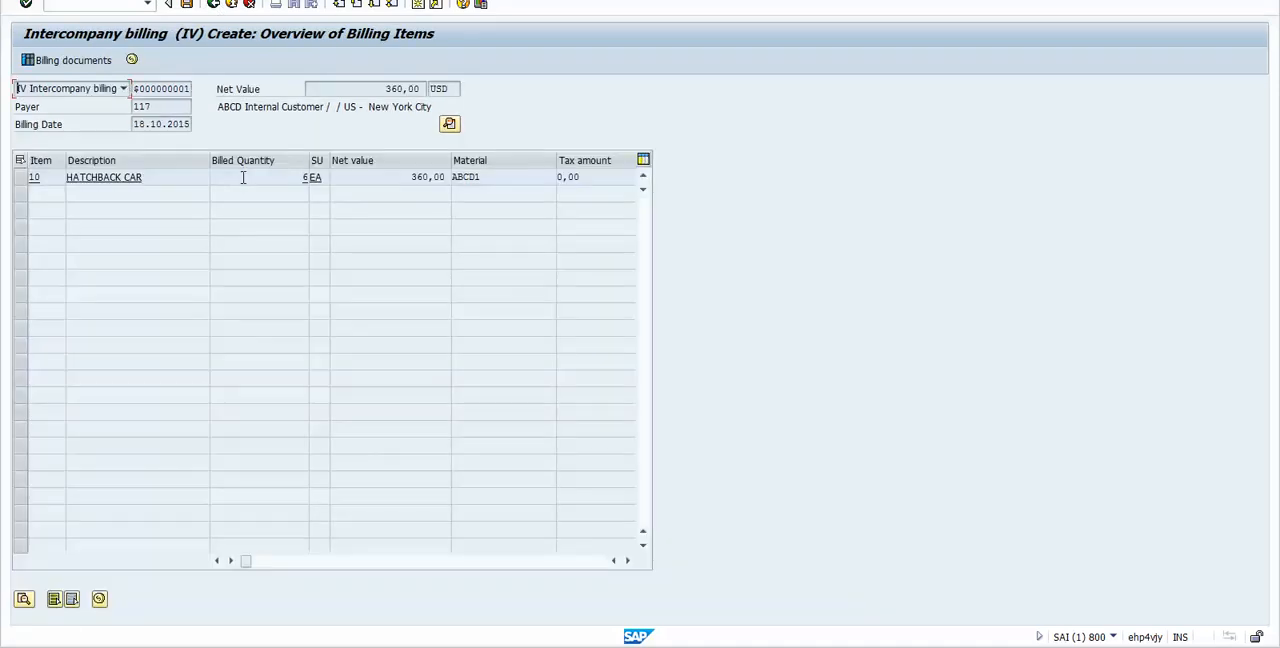
# Step: Examine the PR00 price and PI01 intercompany price in item 10's conditions of the intercompany billing
pyautogui.doubleClick(242, 178)
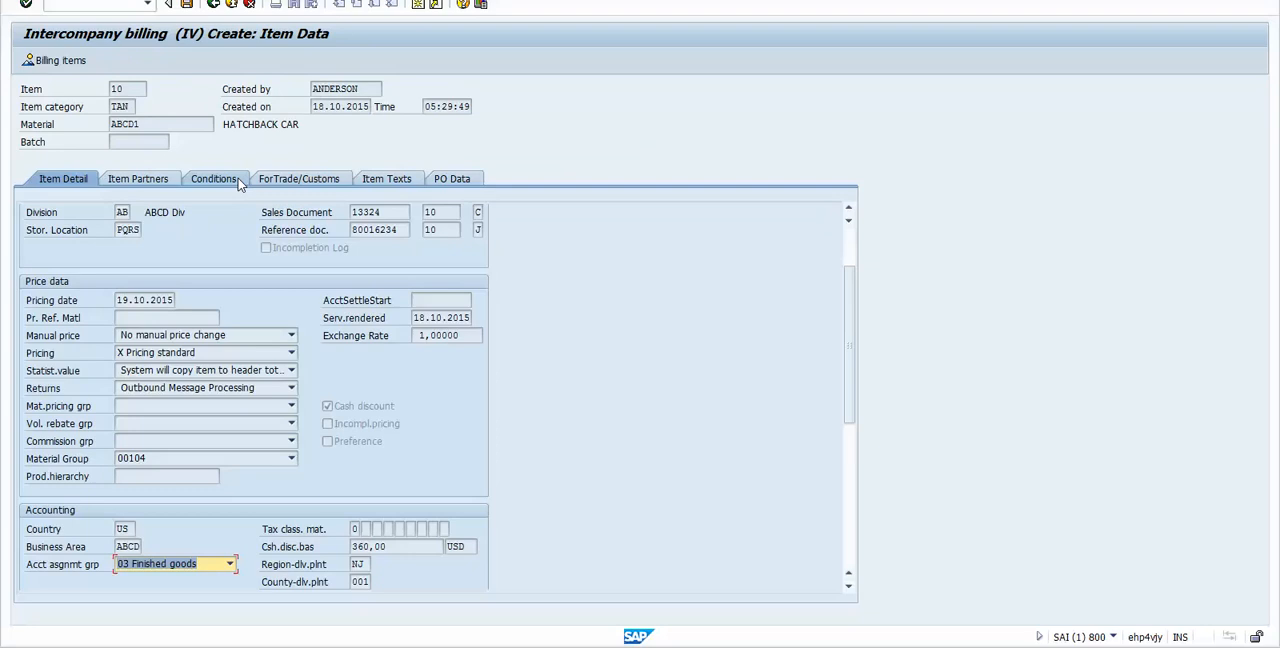
pyautogui.click(225, 180)
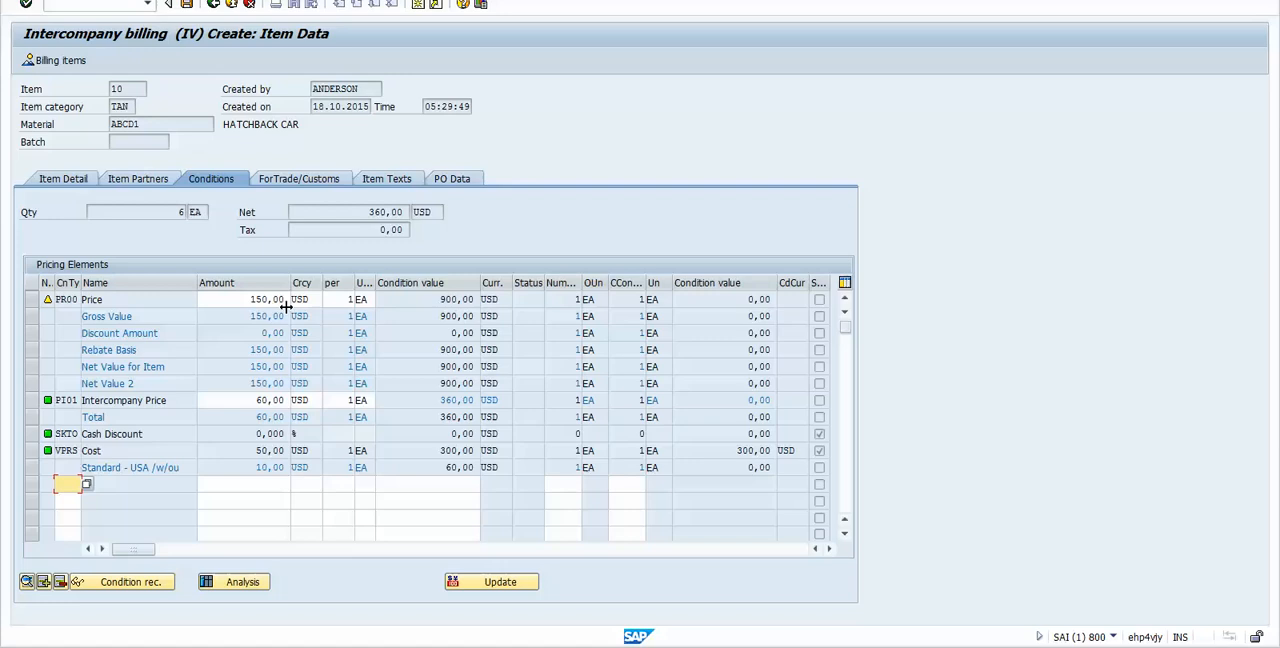
pyautogui.moveTo(440, 299); pyautogui.dragTo(478, 300)
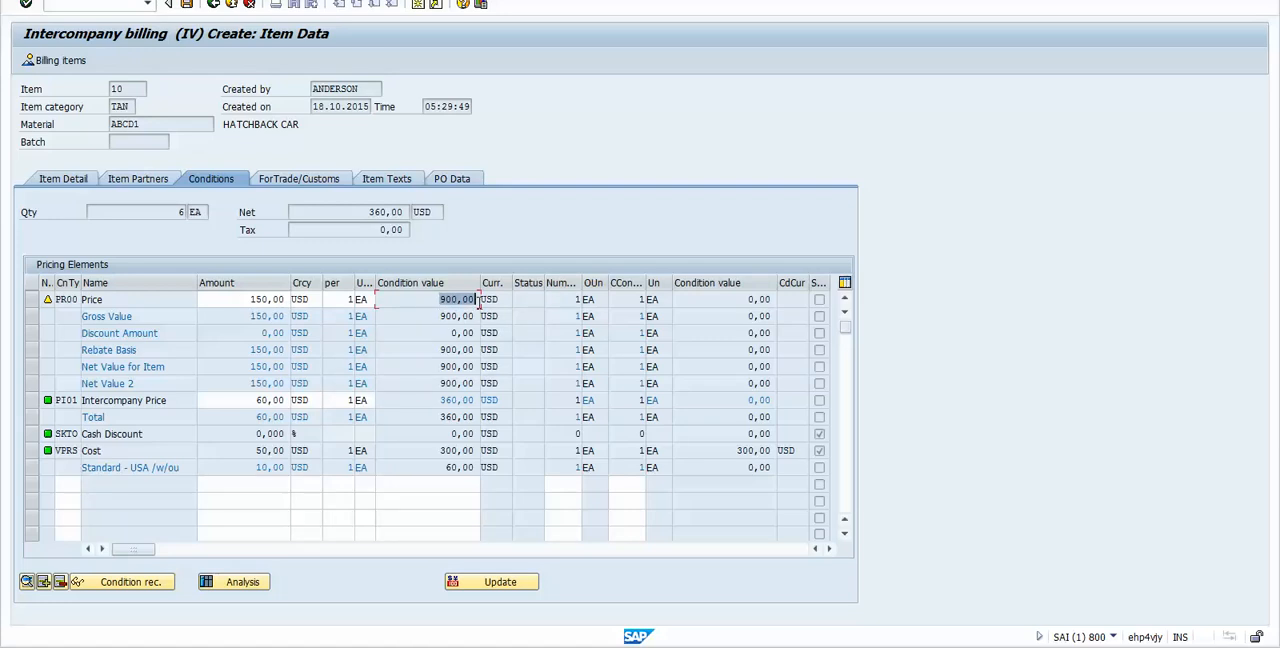
pyautogui.click(431, 329)
pyautogui.click(31, 404)
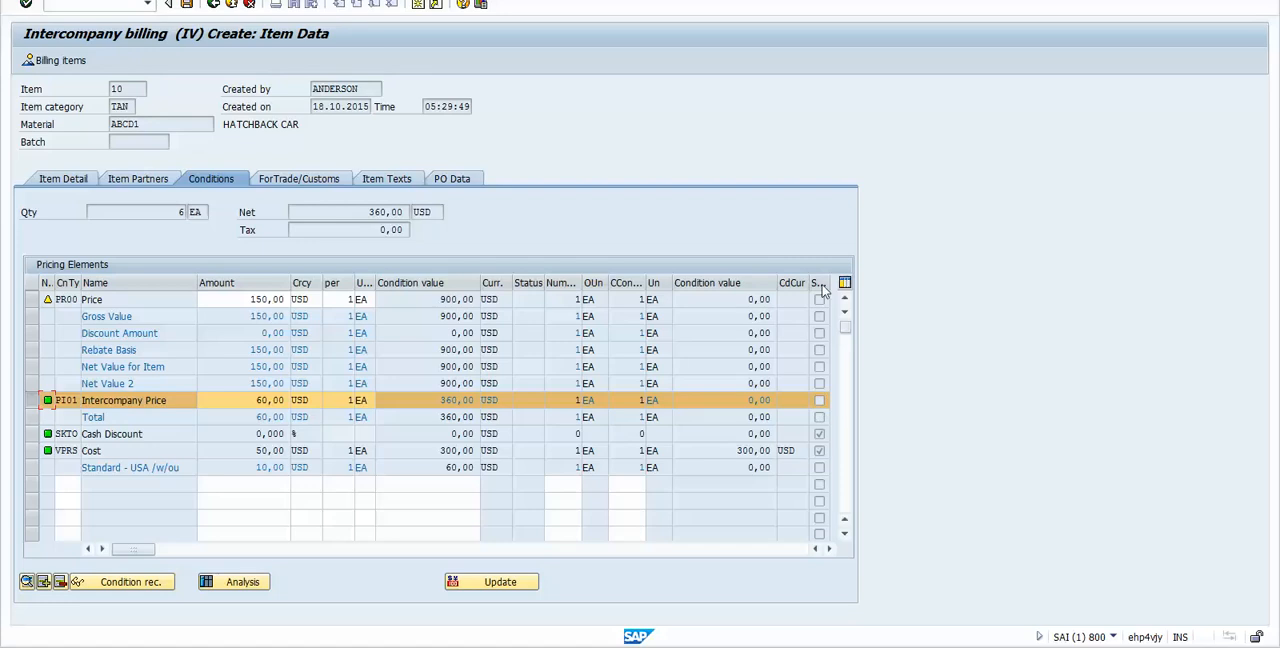
pyautogui.click(31, 400)
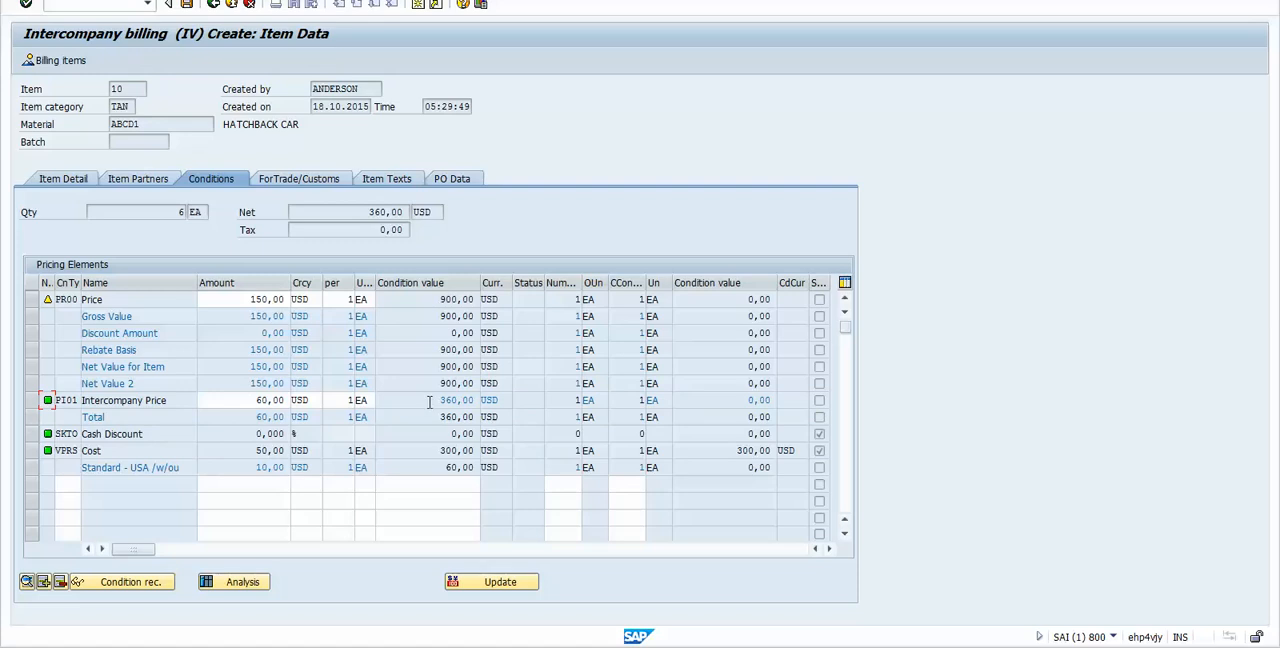
# Step: Examine the PI01 intercompany price's condition value and the Total line's condition details for item 10 of the intercompany billing
pyautogui.moveTo(431, 400); pyautogui.dragTo(476, 401)
pyautogui.press('F3')
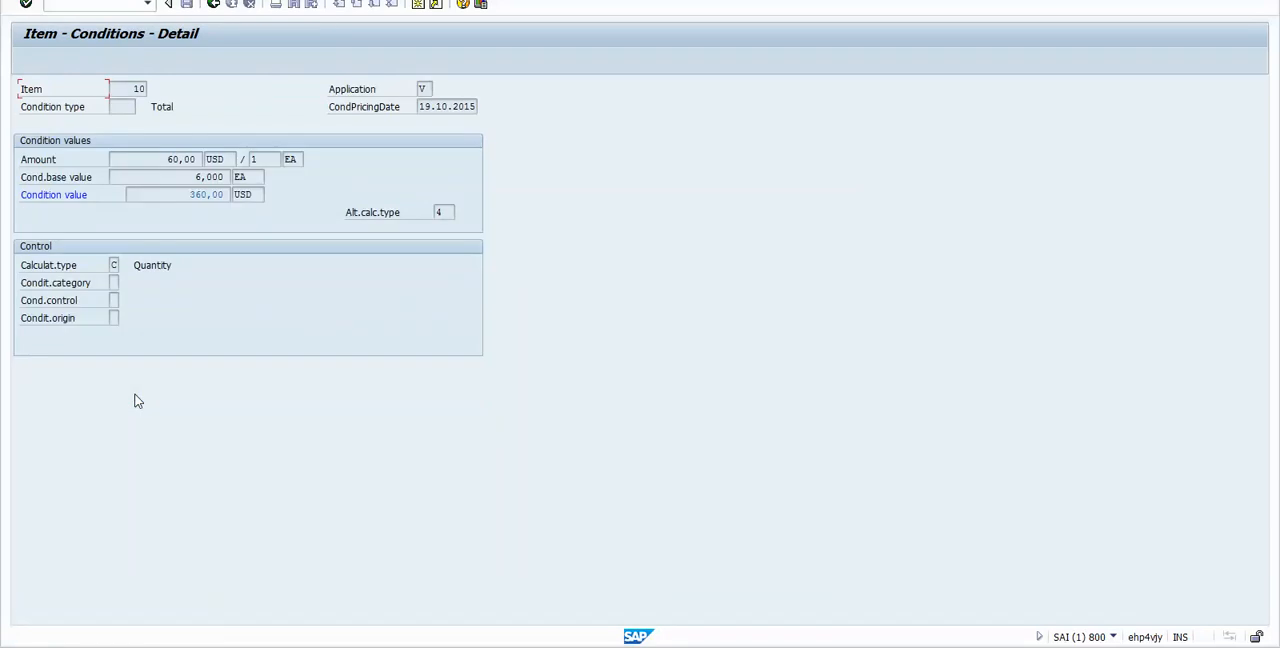
pyautogui.press('F3')
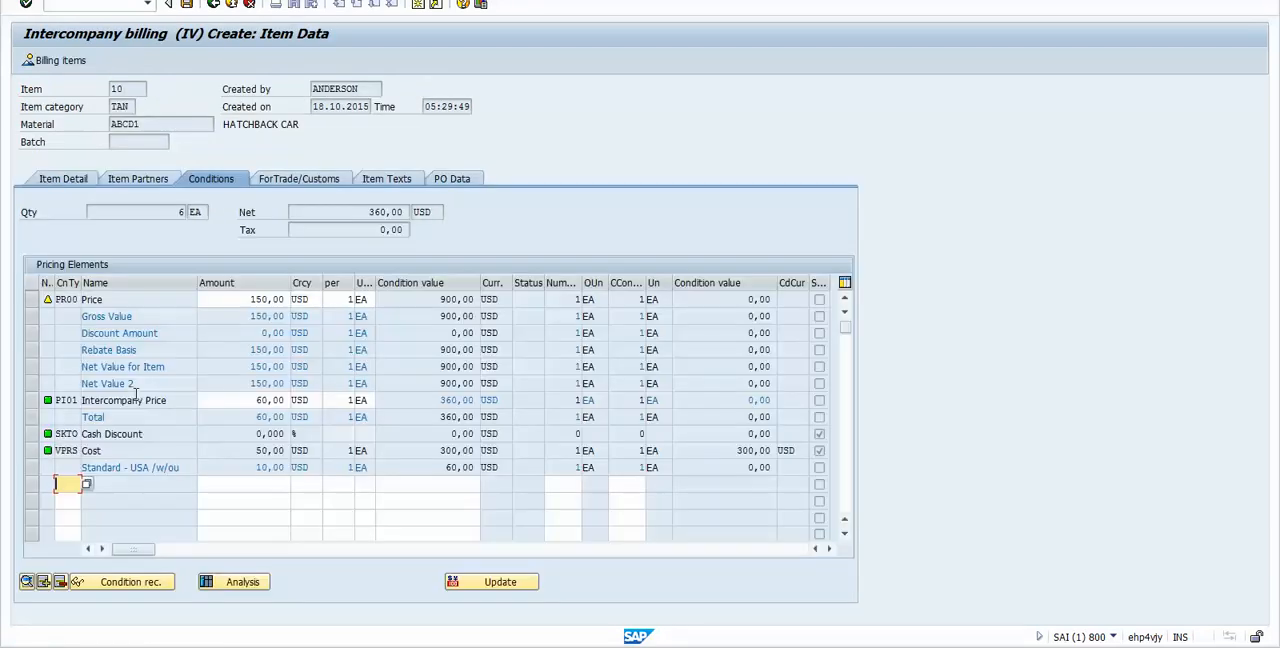
pyautogui.click(30, 400)
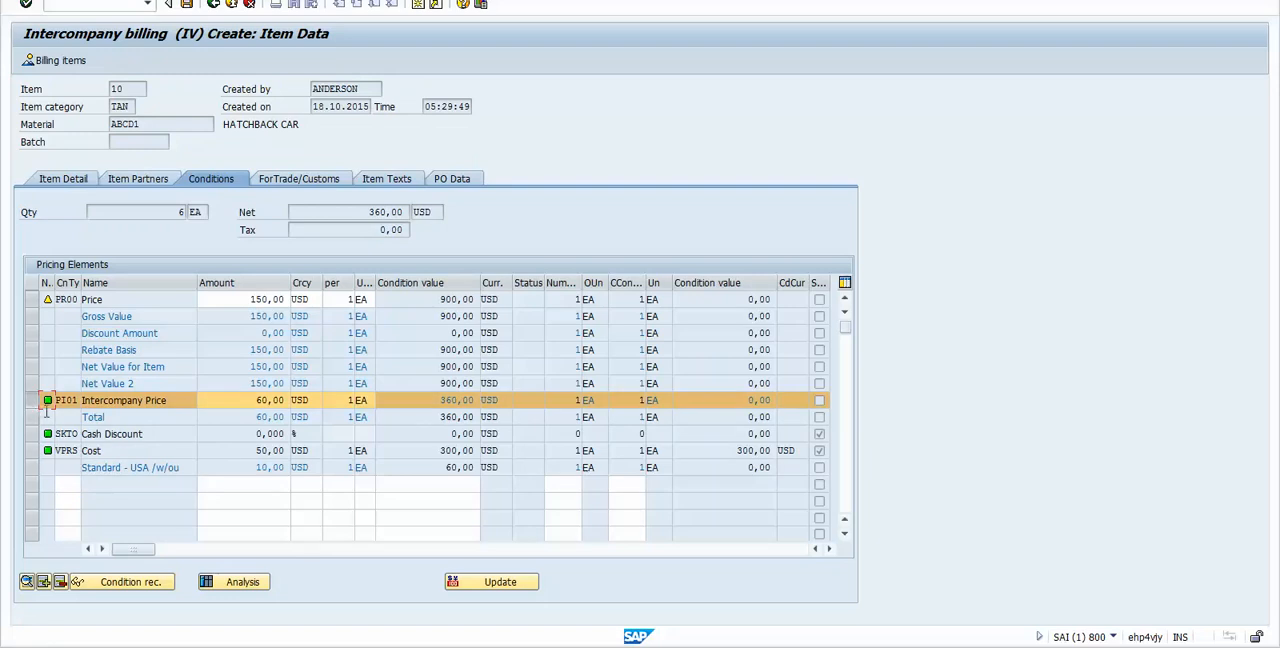
pyautogui.click(31, 401)
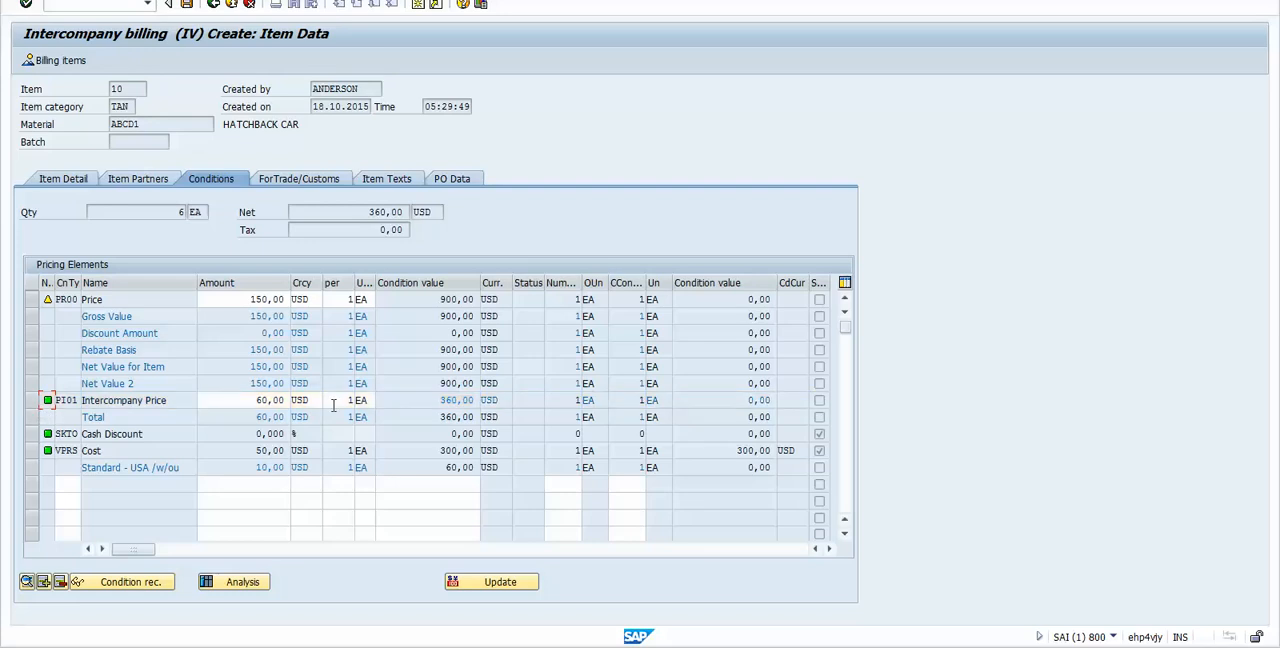
pyautogui.click(452, 418)
pyautogui.moveTo(455, 420); pyautogui.dragTo(461, 418)
# Step: Compare item 10's net value and quantity with its VPRS cost and the margin line in the pricing elements
pyautogui.moveTo(366, 212); pyautogui.dragTo(389, 213)
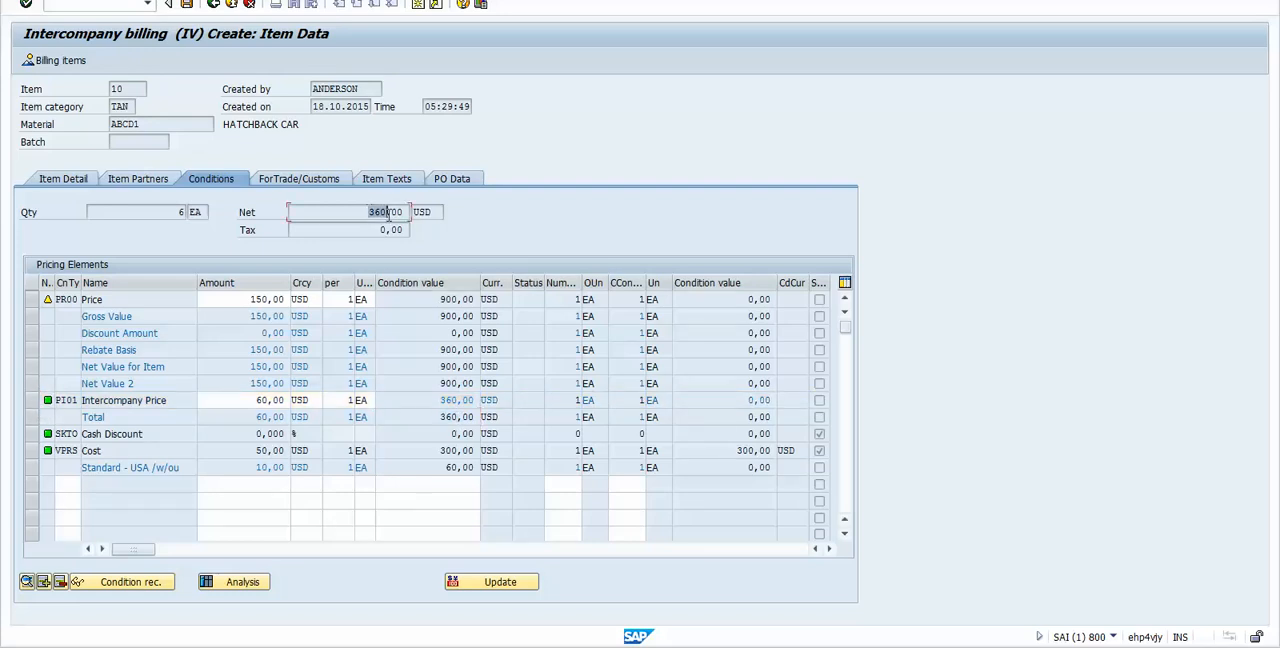
pyautogui.click(439, 466)
pyautogui.moveTo(446, 467); pyautogui.dragTo(458, 469)
pyautogui.click(420, 472)
pyautogui.click(255, 450)
pyautogui.moveTo(255, 450); pyautogui.dragTo(270, 450)
pyautogui.moveTo(443, 467); pyautogui.dragTo(480, 468)
pyautogui.click(505, 467)
pyautogui.click(181, 213)
# Step: Save the intercompany billing document and open the sales order's document flow through transaction VA03
pyautogui.click(214, 6)
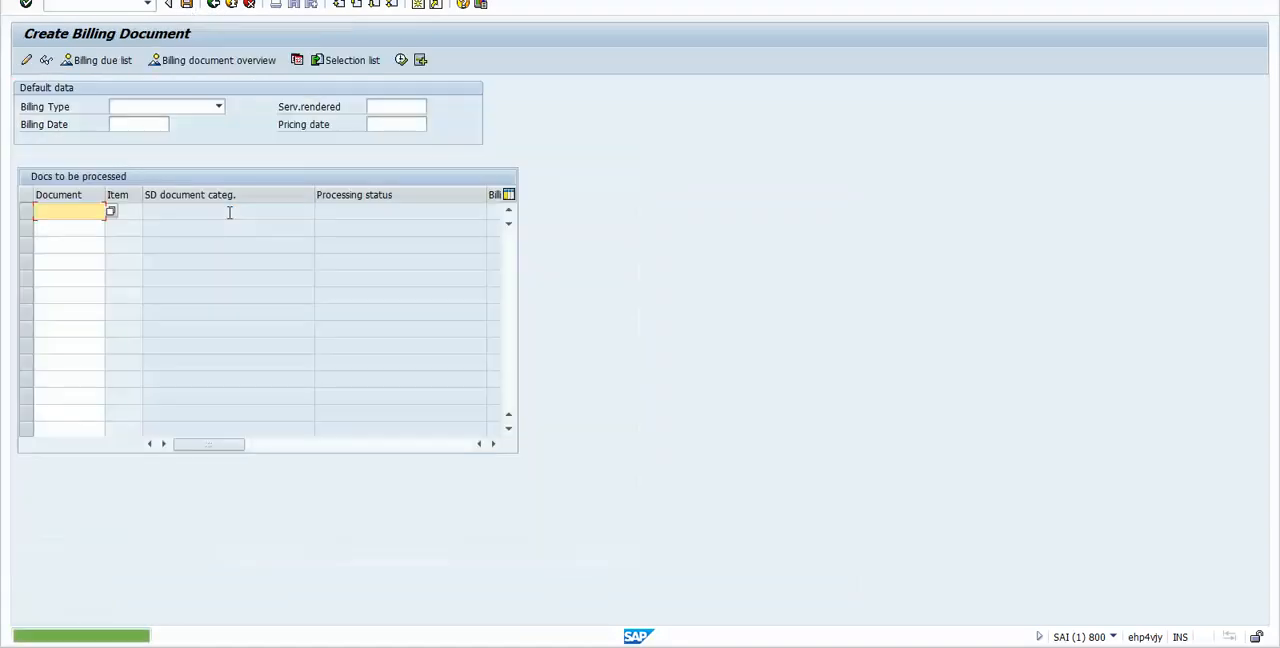
pyautogui.click(92, 4)
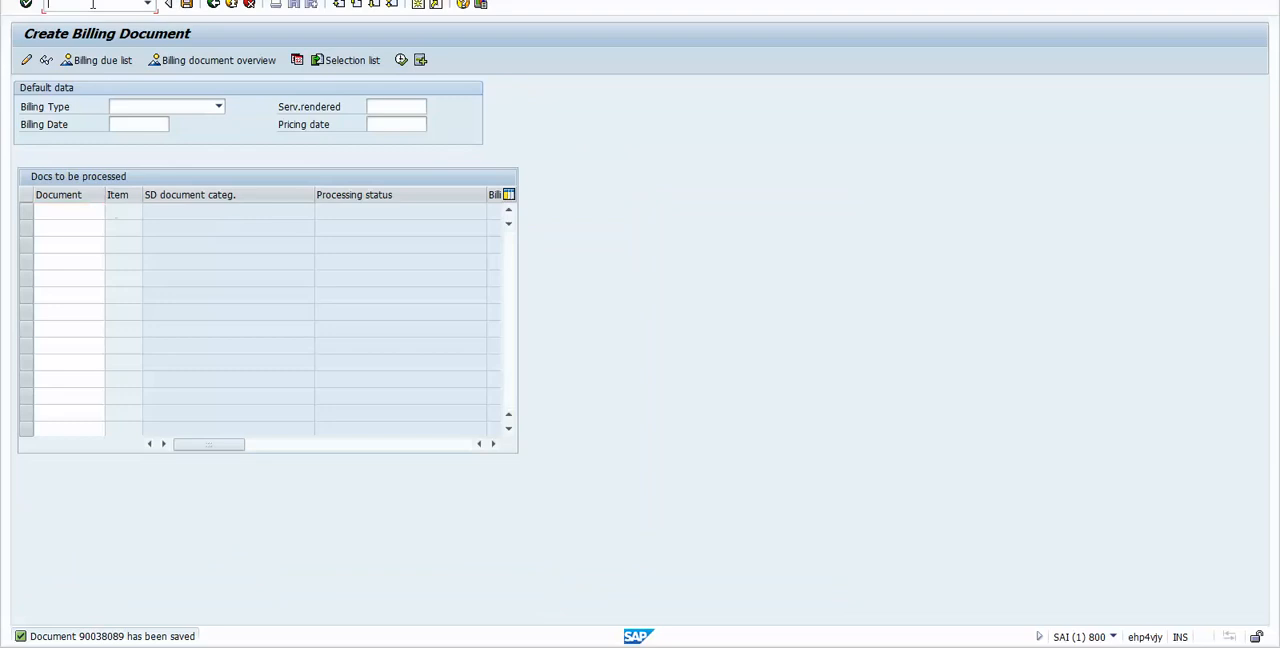
pyautogui.write('/nva03')
pyautogui.press('Return')
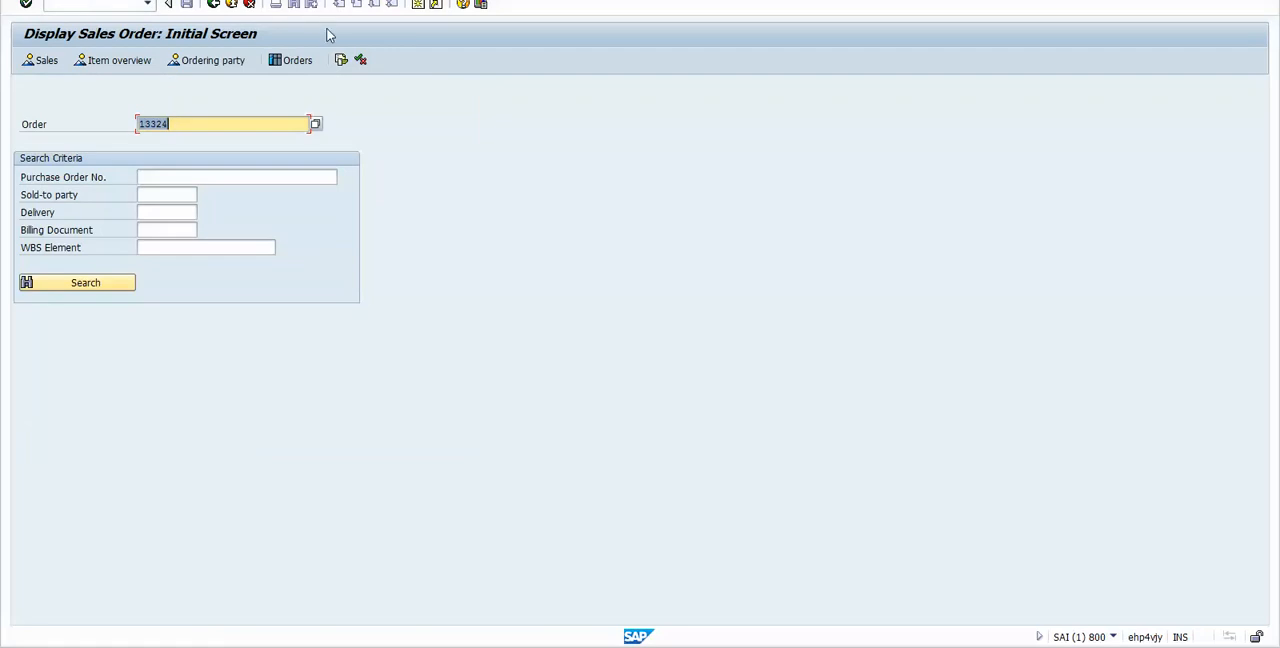
pyautogui.click(340, 61)
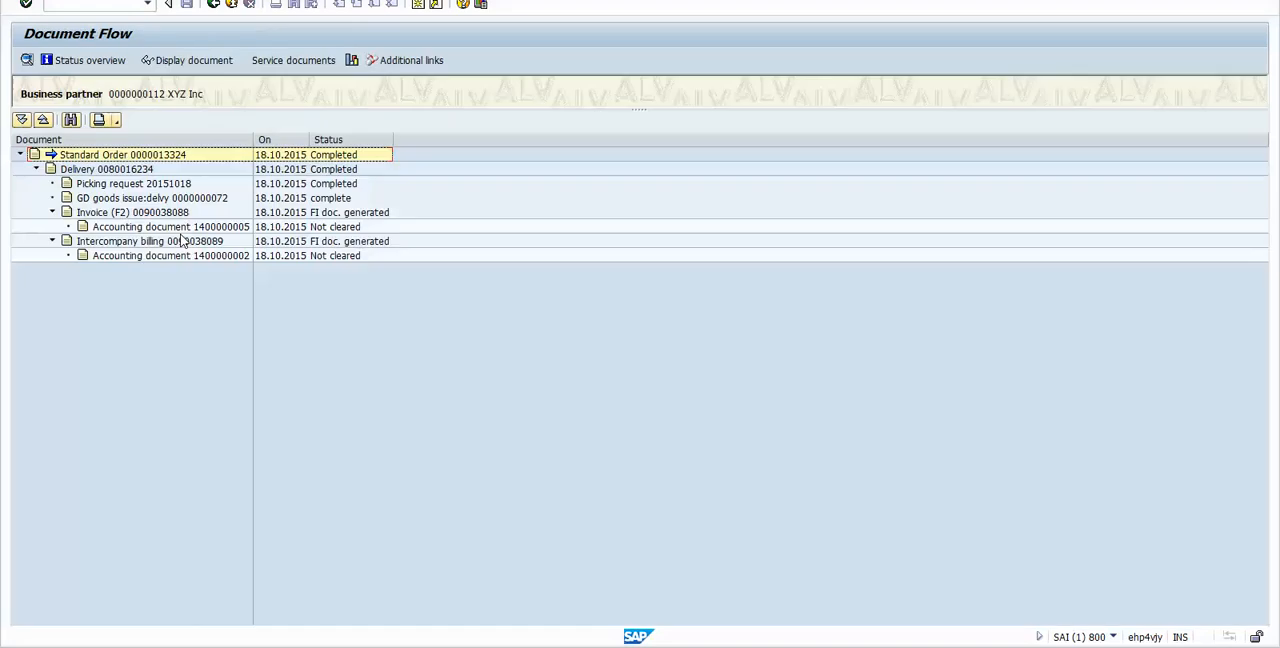
# Step: Review the standard order, delivery, picking request and goods issue entries in the document flow
pyautogui.click(86, 157)
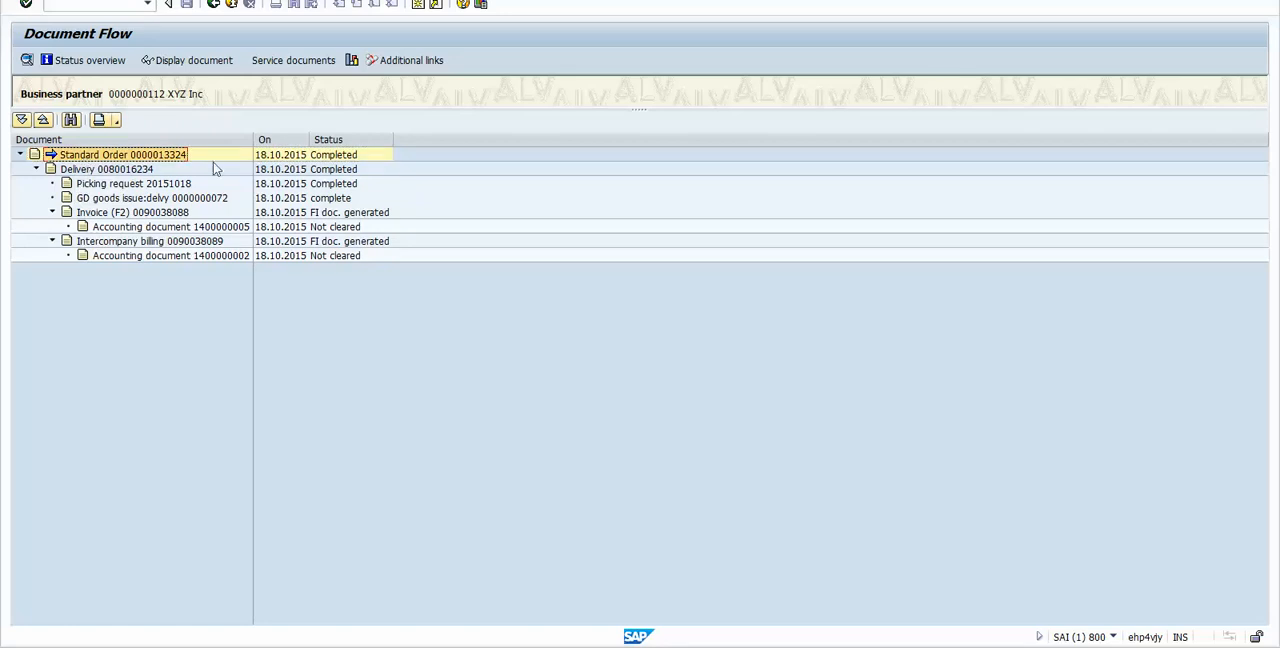
pyautogui.click(273, 158)
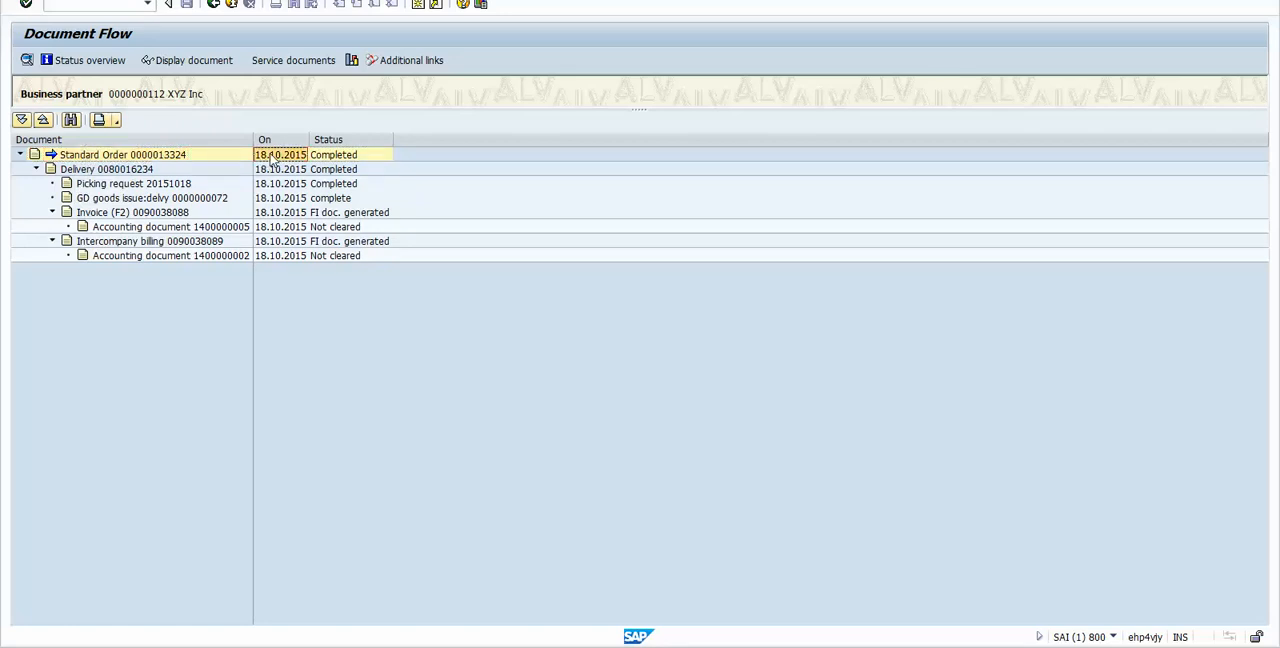
pyautogui.click(108, 170)
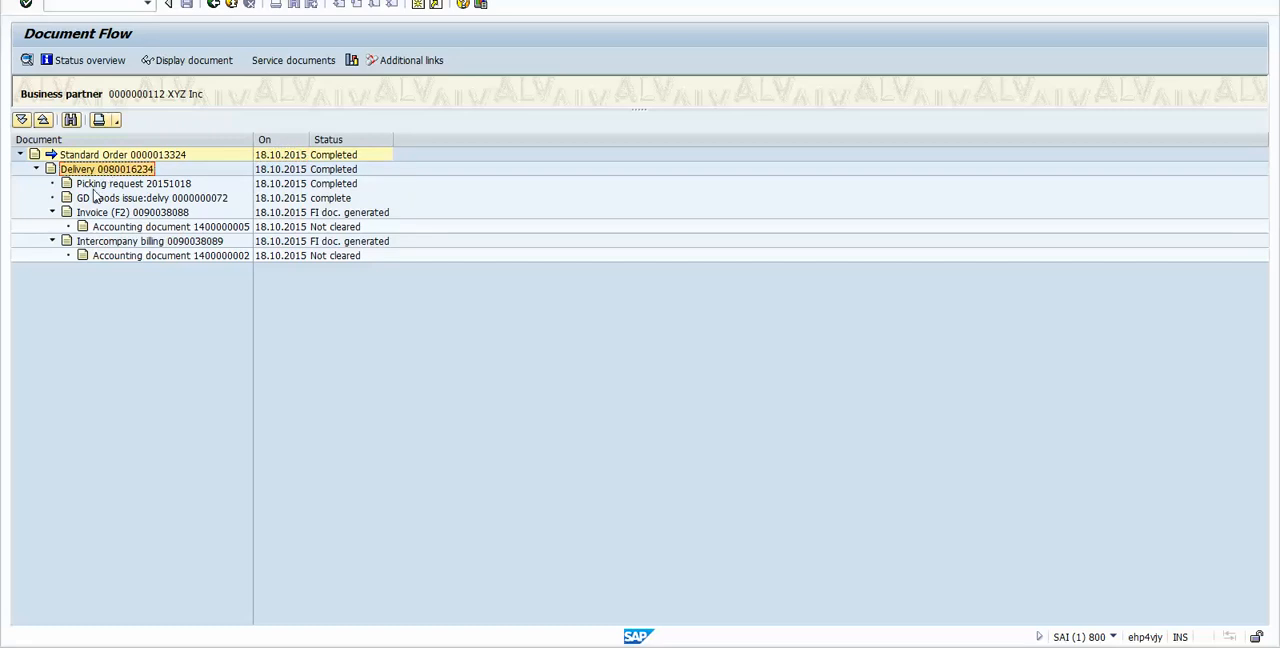
pyautogui.click(106, 186)
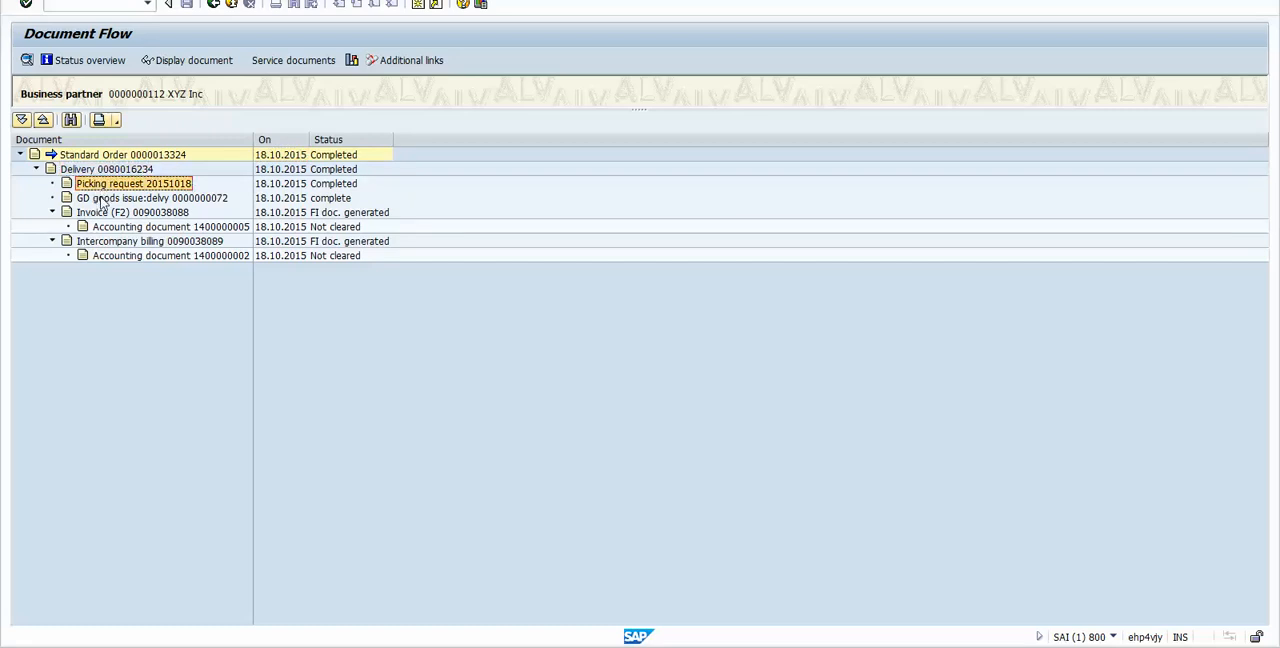
pyautogui.click(102, 200)
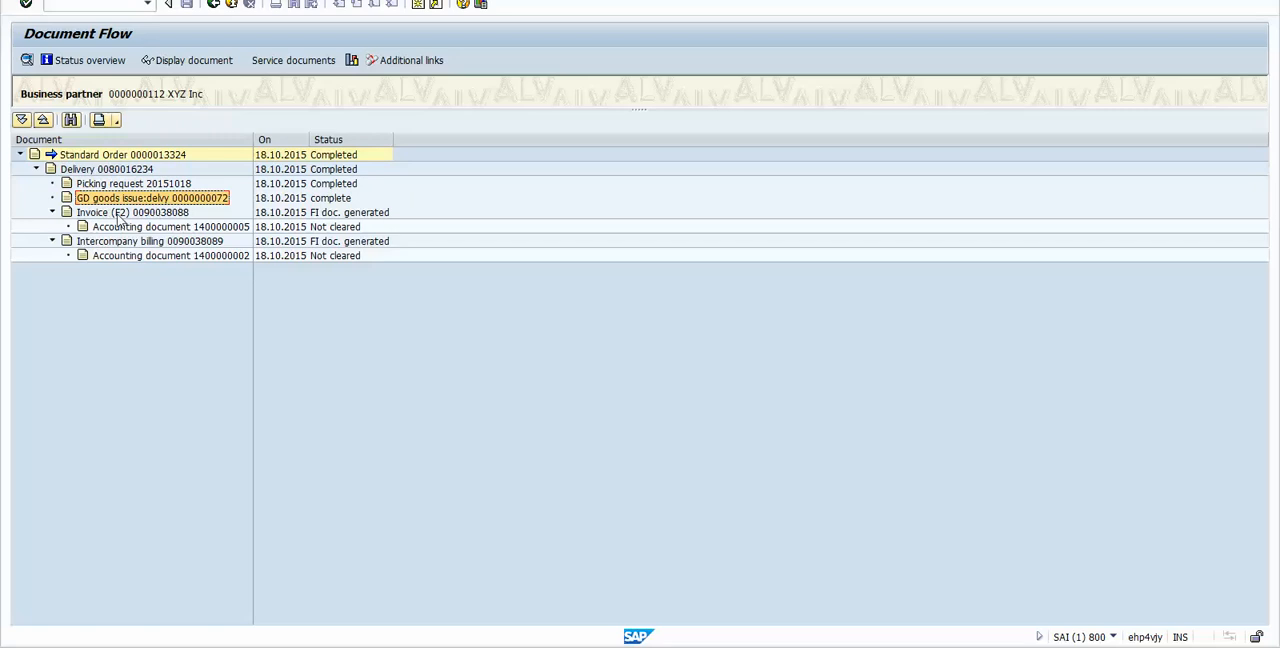
# Step: Examine the customer invoice and the intercompany billing with their accounting documents in the document flow
pyautogui.click(114, 216)
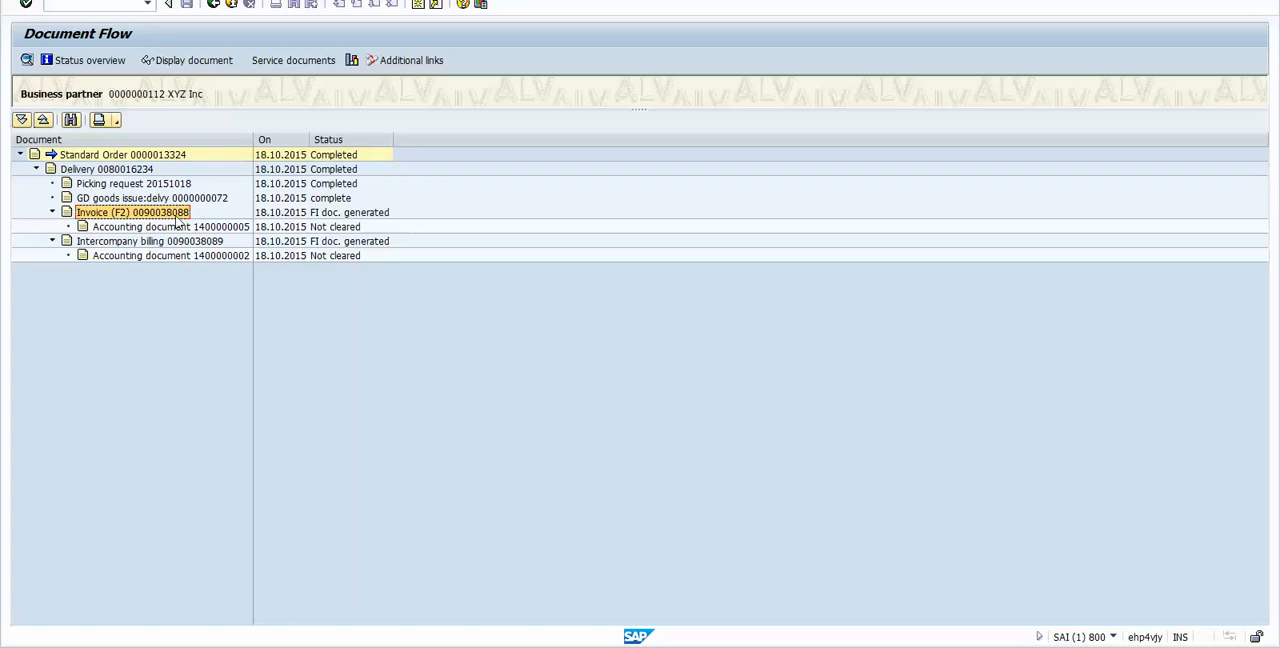
pyautogui.click(145, 228)
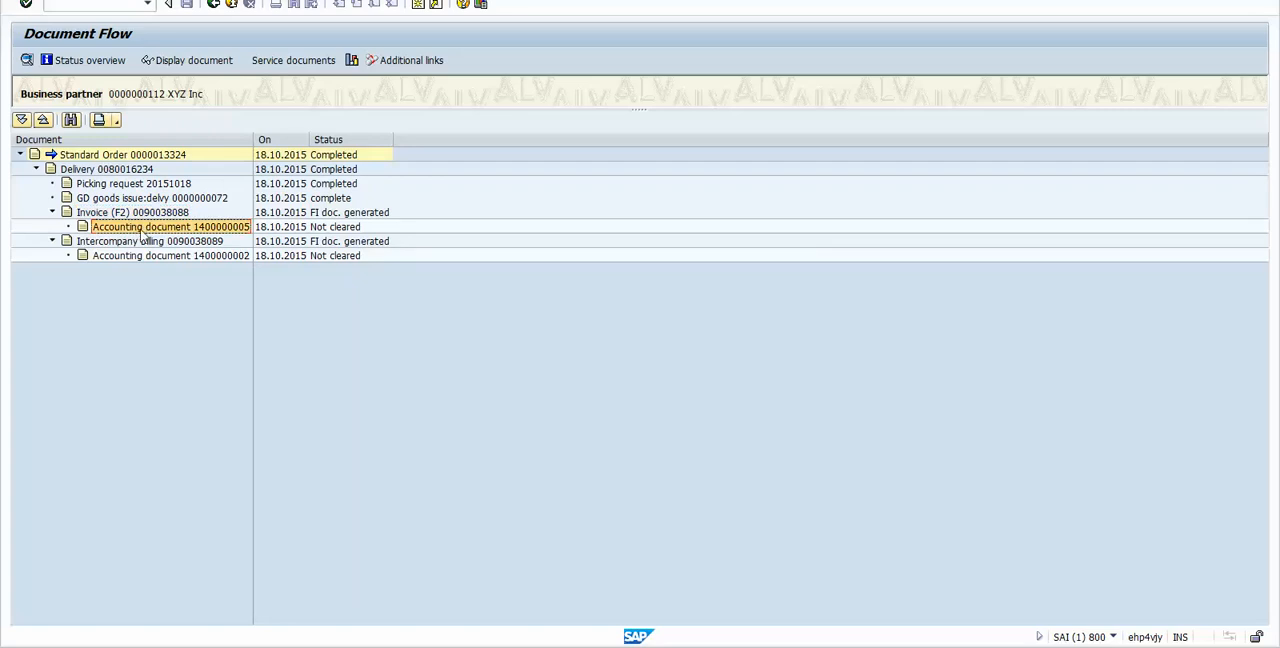
pyautogui.click(101, 214)
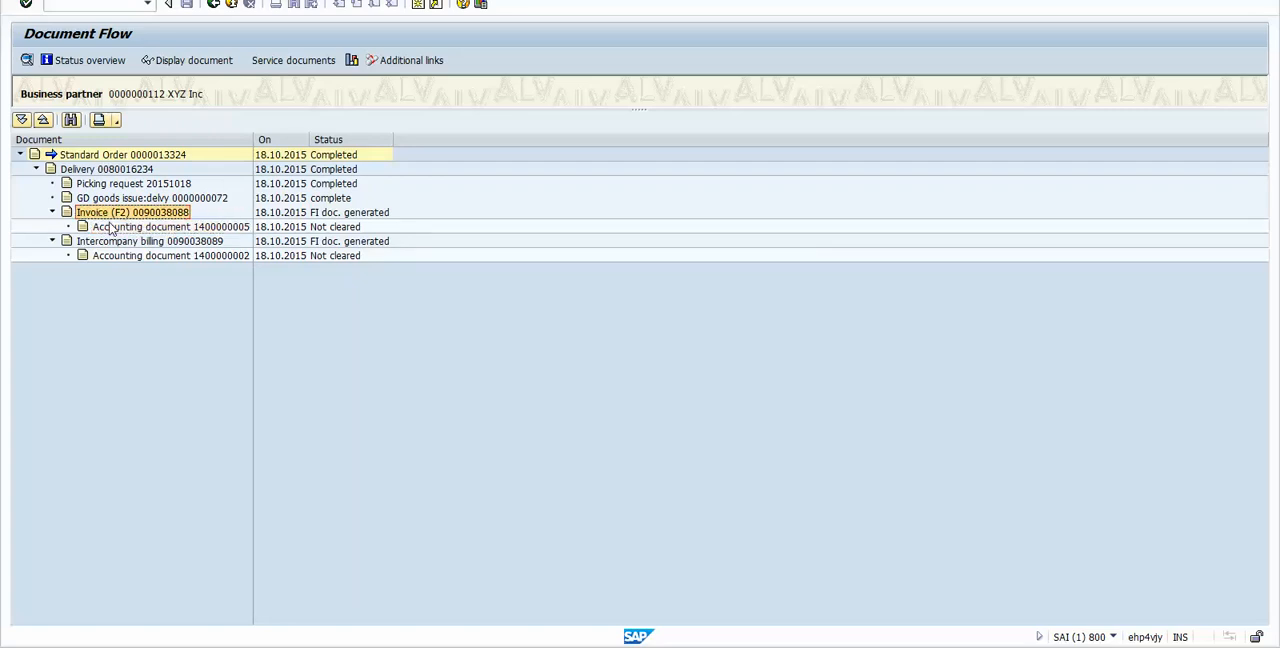
pyautogui.click(112, 227)
pyautogui.click(103, 214)
pyautogui.click(107, 229)
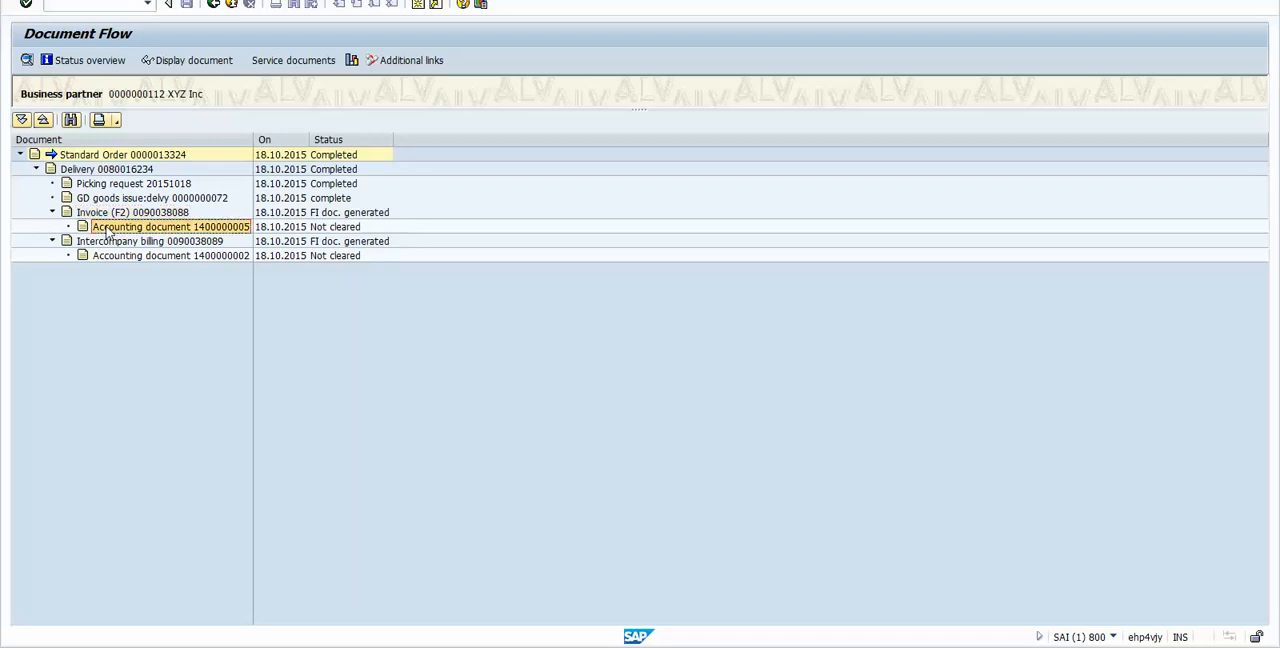
pyautogui.click(106, 243)
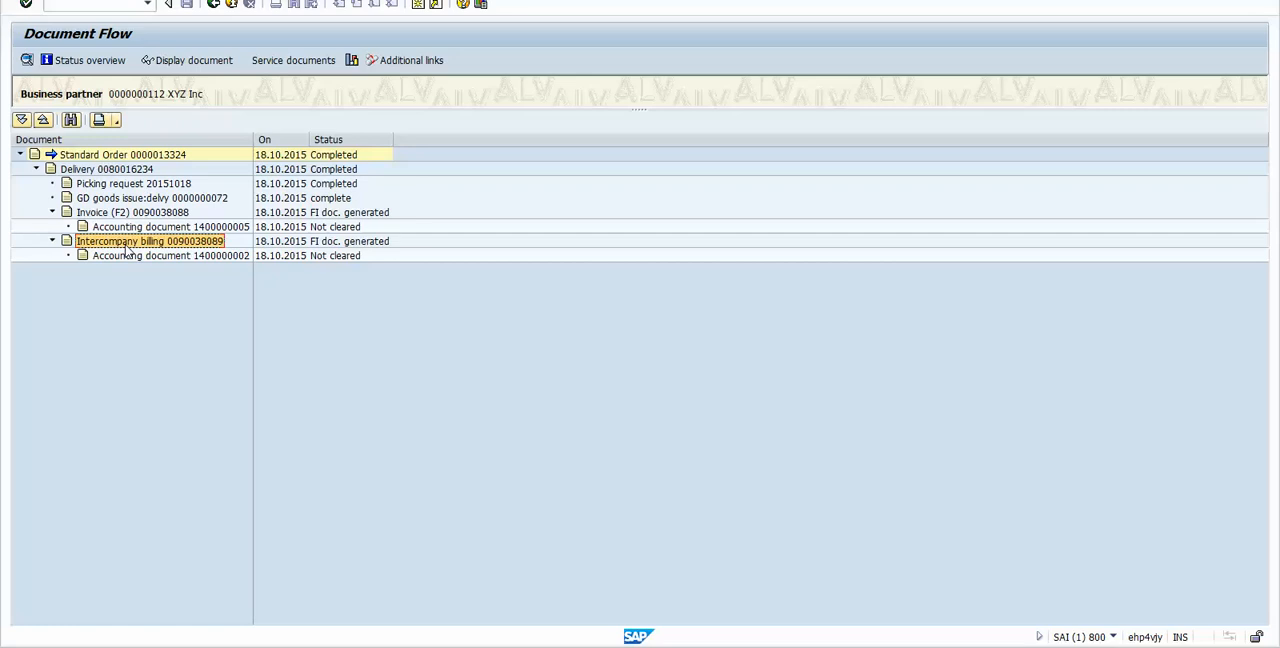
pyautogui.click(133, 258)
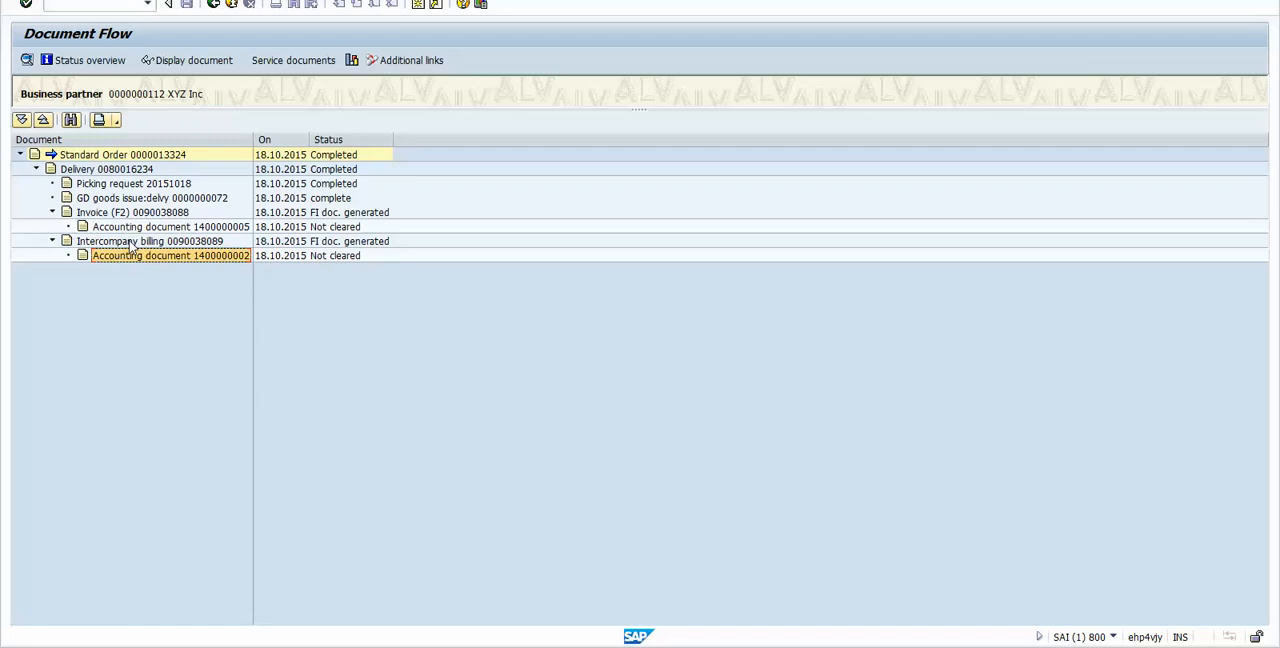
pyautogui.click(138, 246)
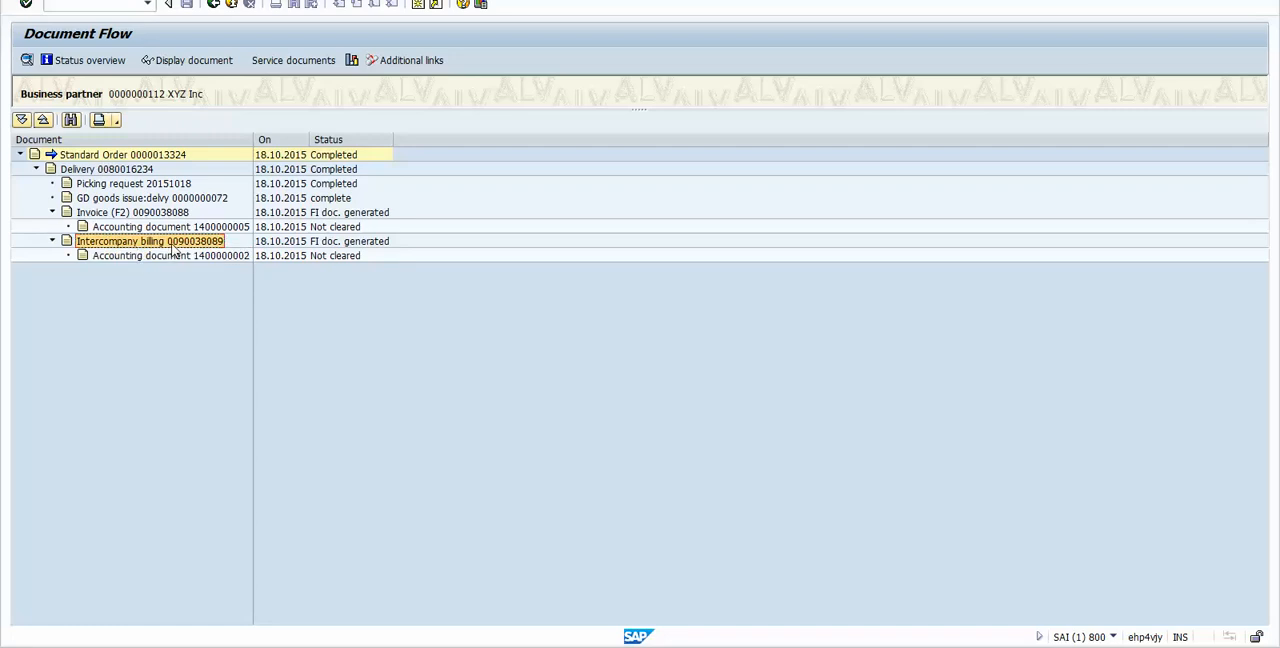